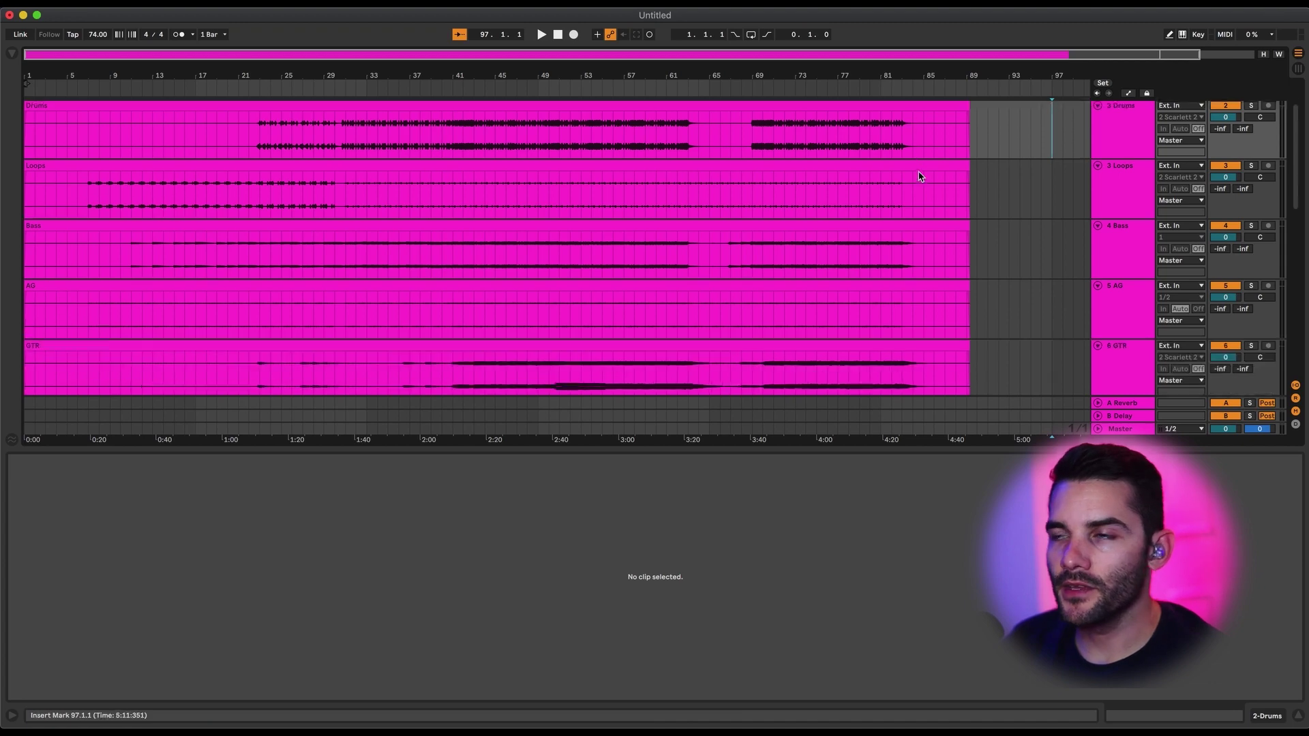
# Move the Drums, Bass, AG, GTR and Keys tracks together so they sit below Synths and directly above BGV.
pyautogui.scroll(1, 919, 176)
pyautogui.scroll(10, 919, 176)
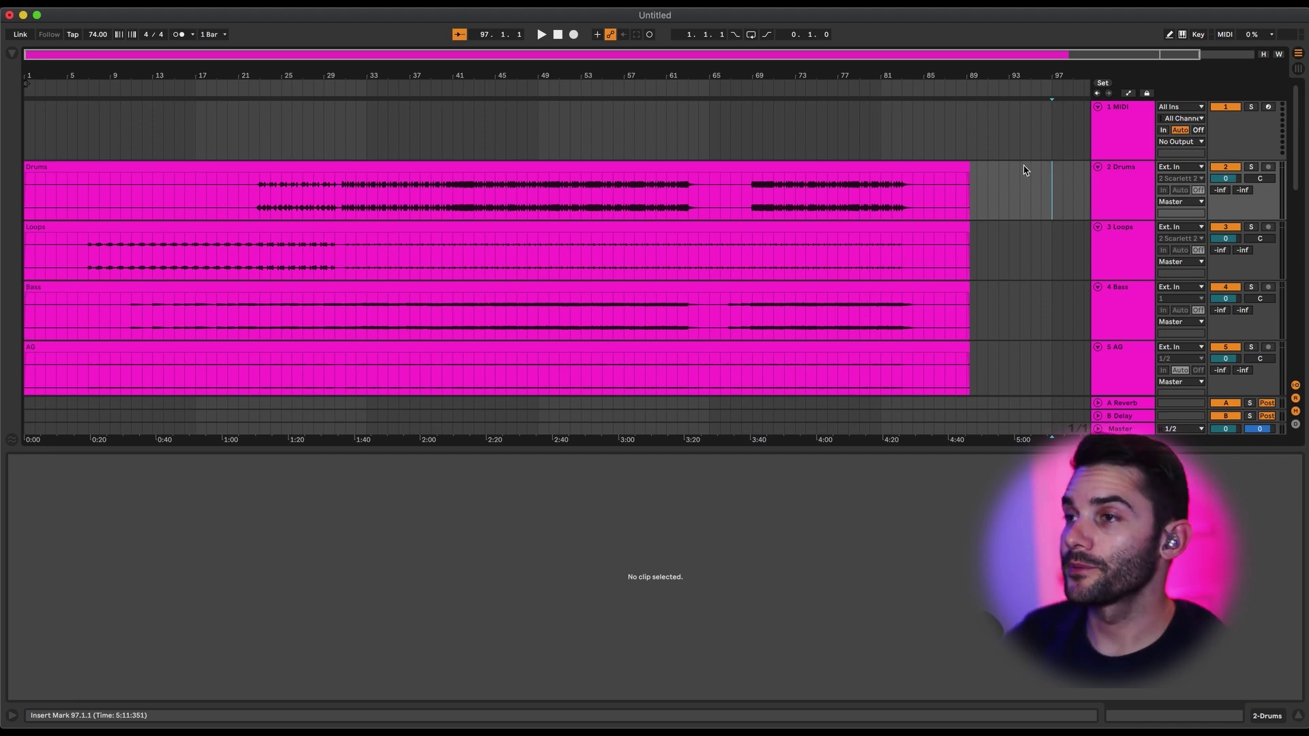
pyautogui.scroll(-10, 1070, 184)
pyautogui.scroll(10, 1113, 199)
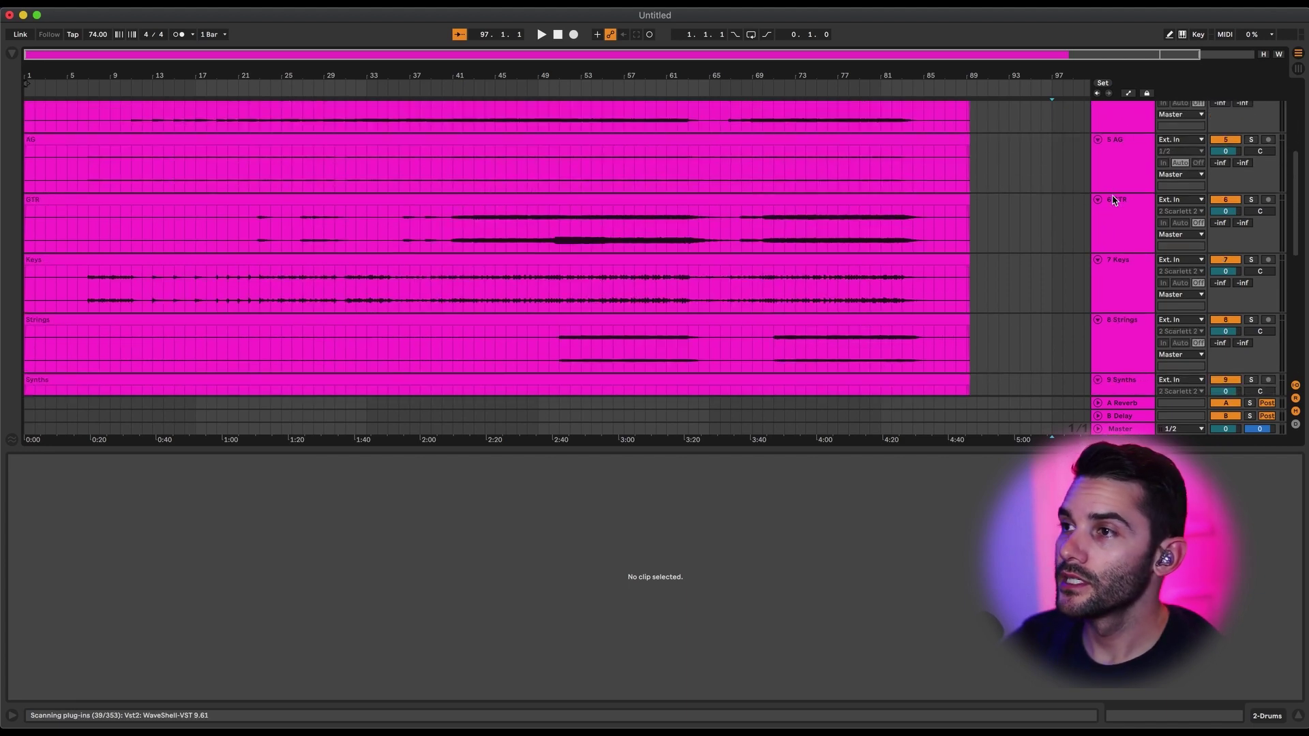
pyautogui.click(1113, 199)
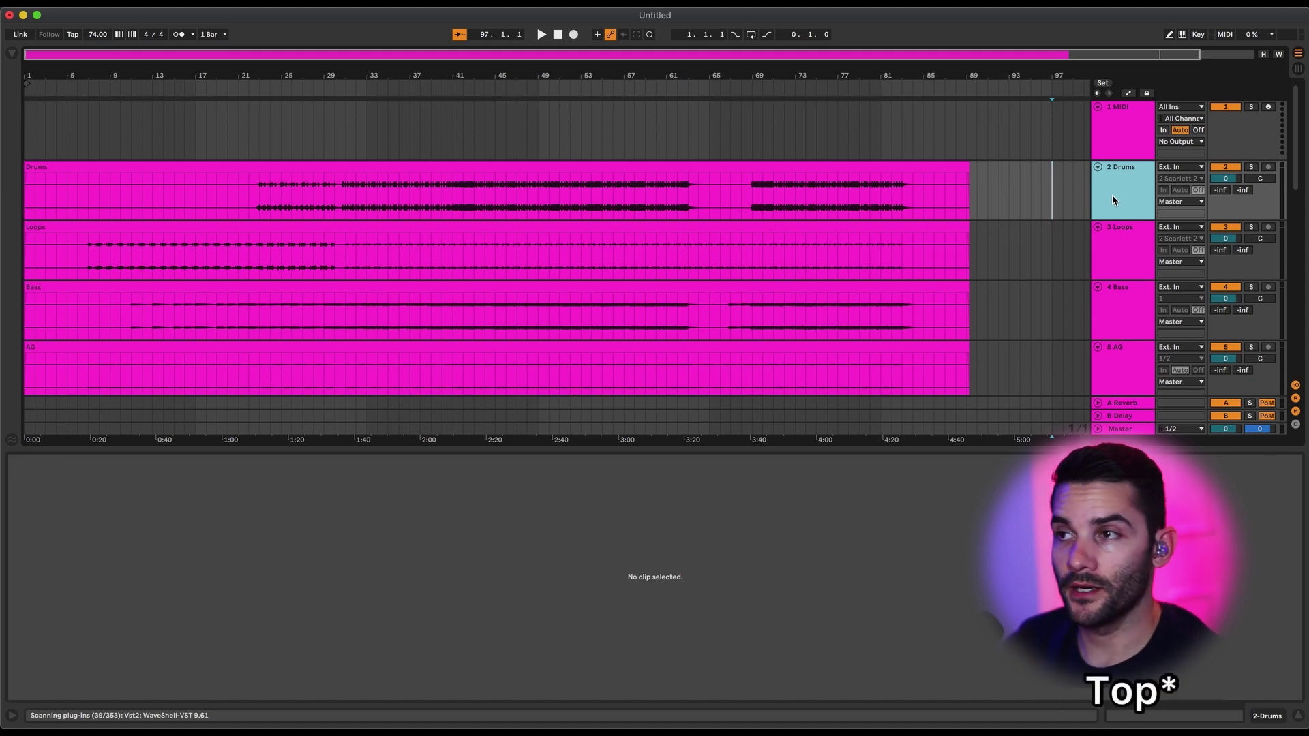
pyautogui.scroll(-1, 1112, 199)
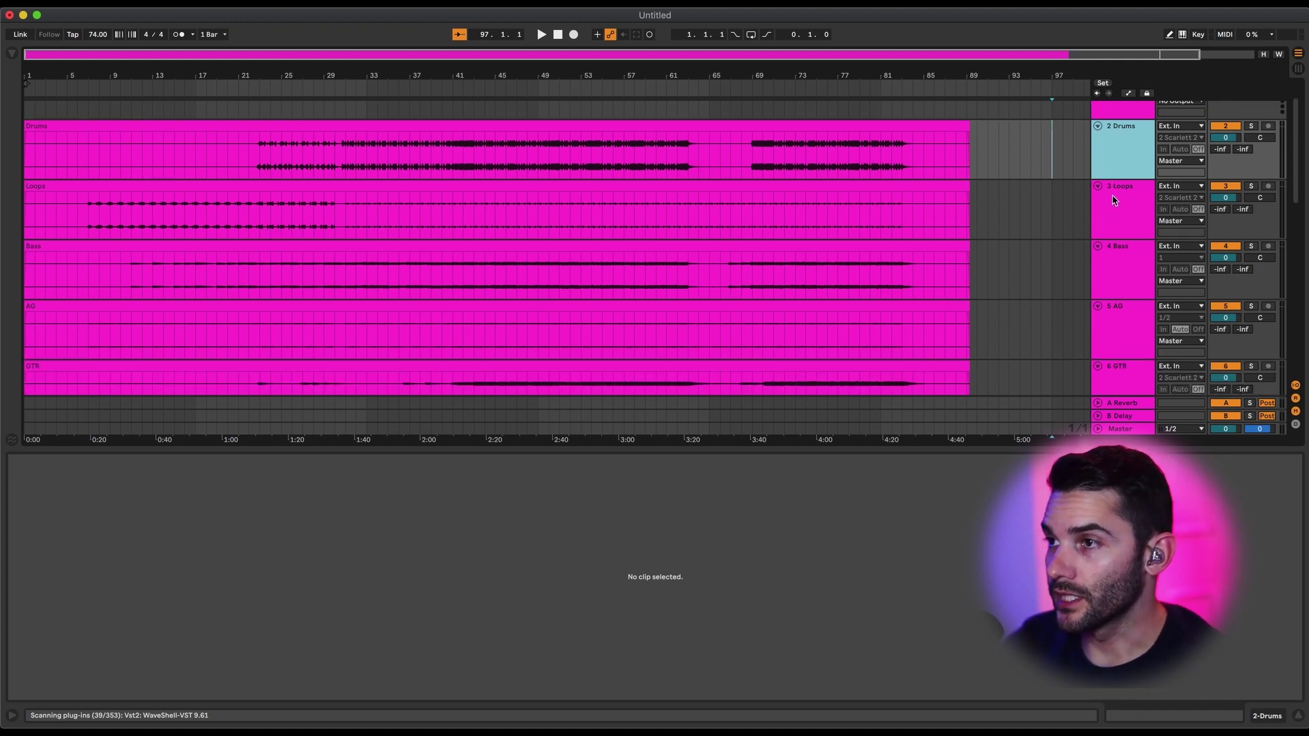
pyautogui.keyDown('super'); pyautogui.click(1133, 256); pyautogui.keyUp('super')
pyautogui.keyDown('super'); pyautogui.click(1131, 327); pyautogui.keyUp('super')
pyautogui.scroll(-1, 1133, 332)
pyautogui.keyDown('super'); pyautogui.click(1132, 328); pyautogui.keyUp('super')
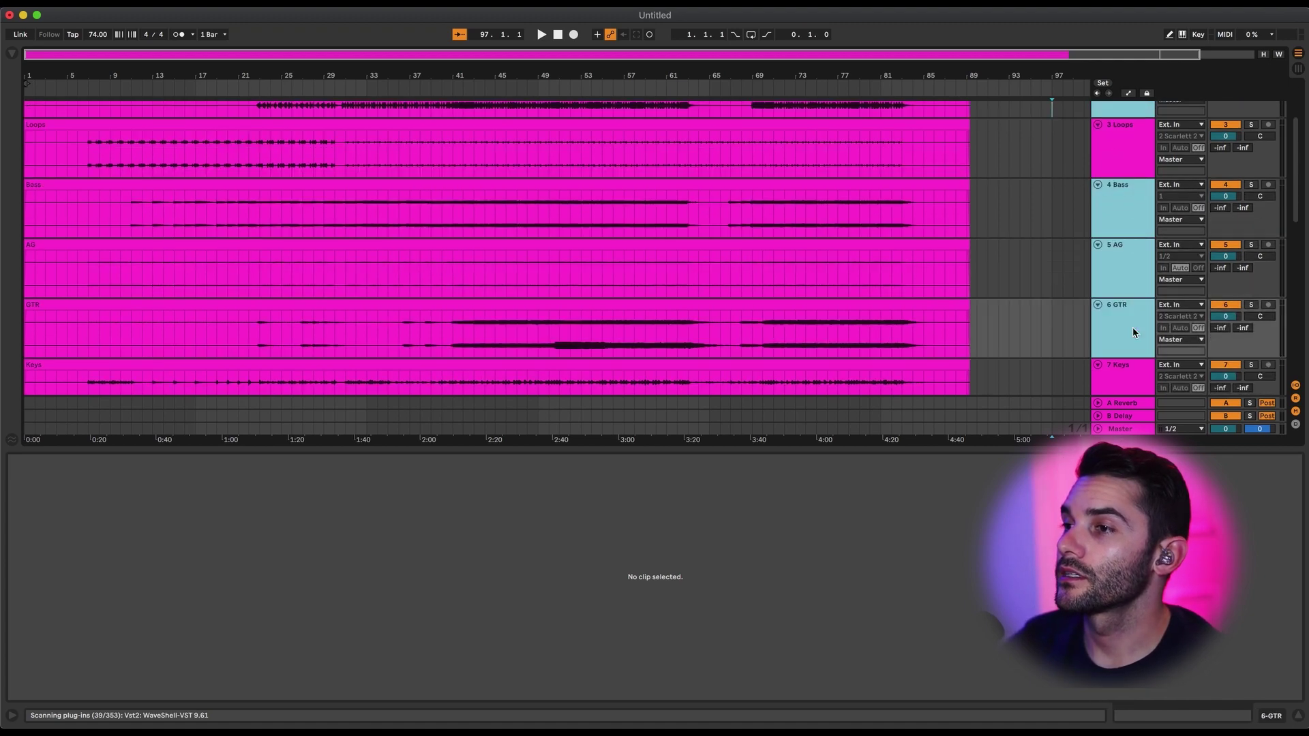
pyautogui.scroll(-2, 1132, 327)
pyautogui.keyDown('super'); pyautogui.click(1133, 308); pyautogui.keyUp('super')
pyautogui.scroll(-1, 1133, 309)
pyautogui.scroll(-2, 1135, 313)
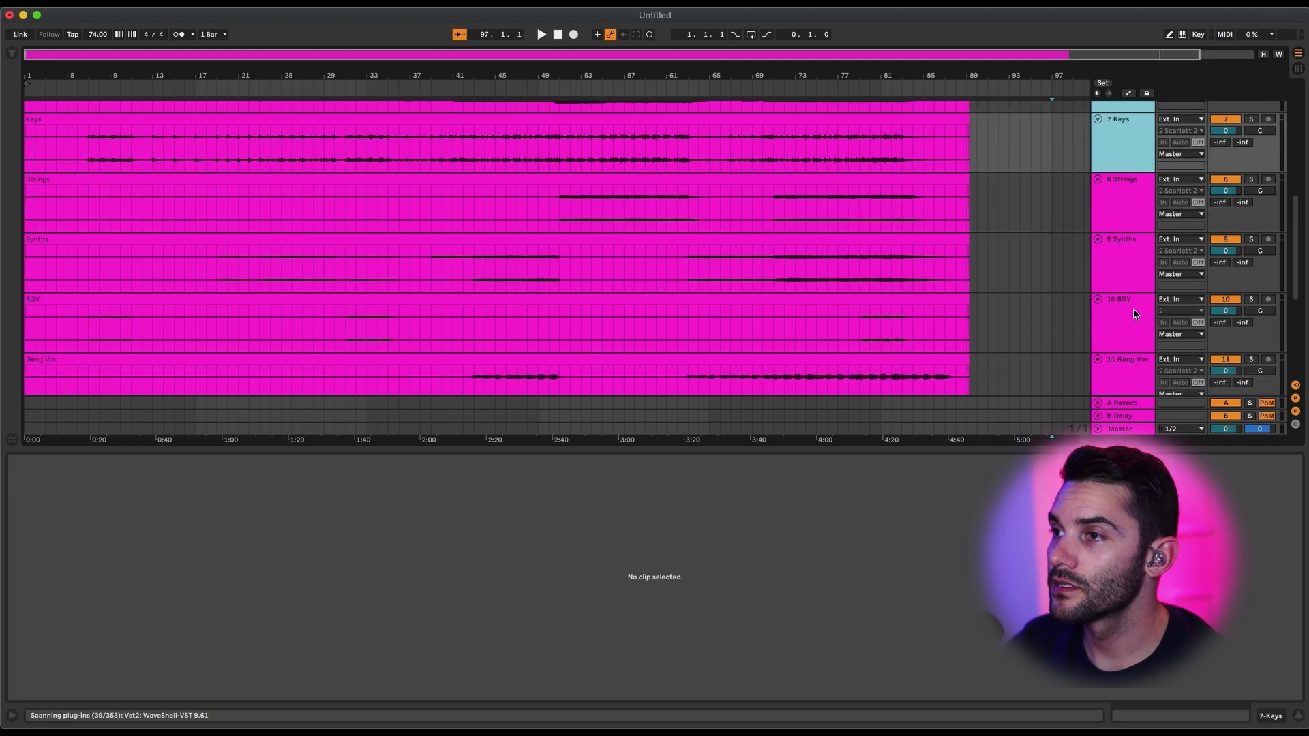
pyautogui.moveTo(1128, 147); pyautogui.dragTo(1115, 300)
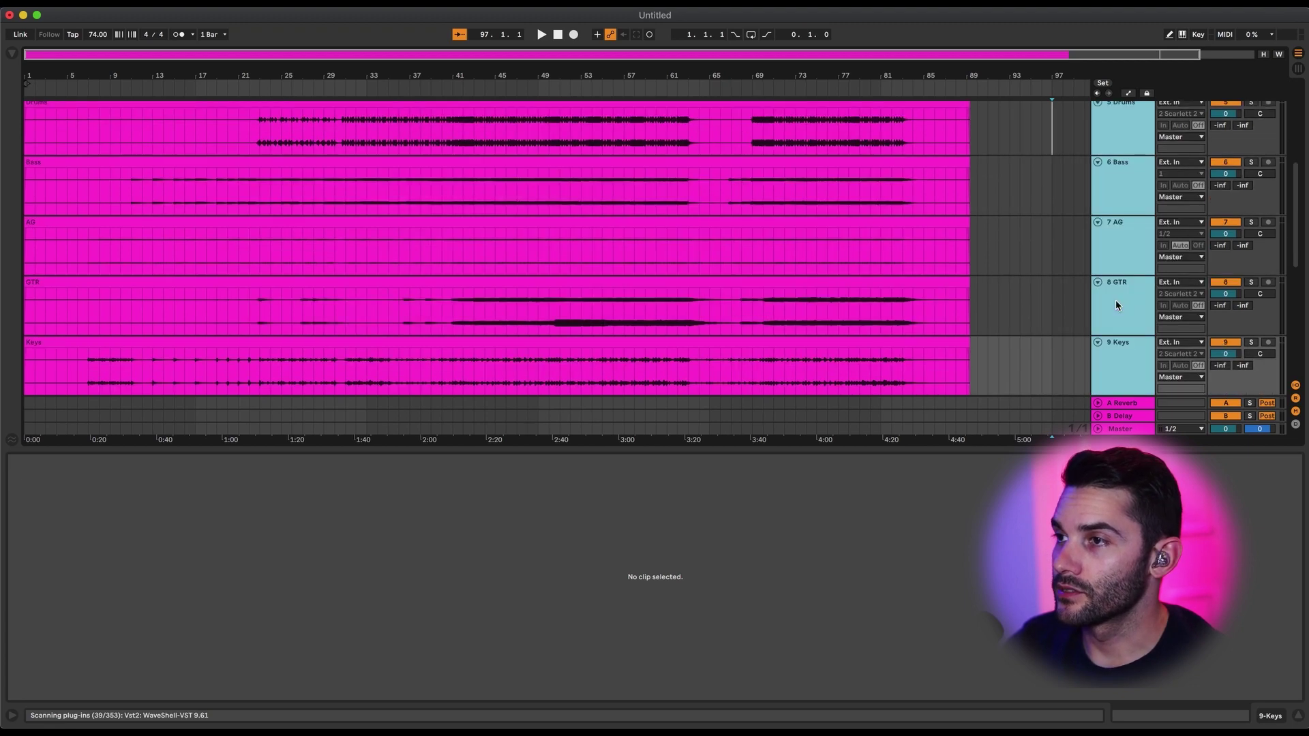
# Optimize the arrangement height so every track fits on screen, and hide the empty clip detail view.
pyautogui.scroll(-3, 1116, 301)
pyautogui.scroll(-5, 1115, 305)
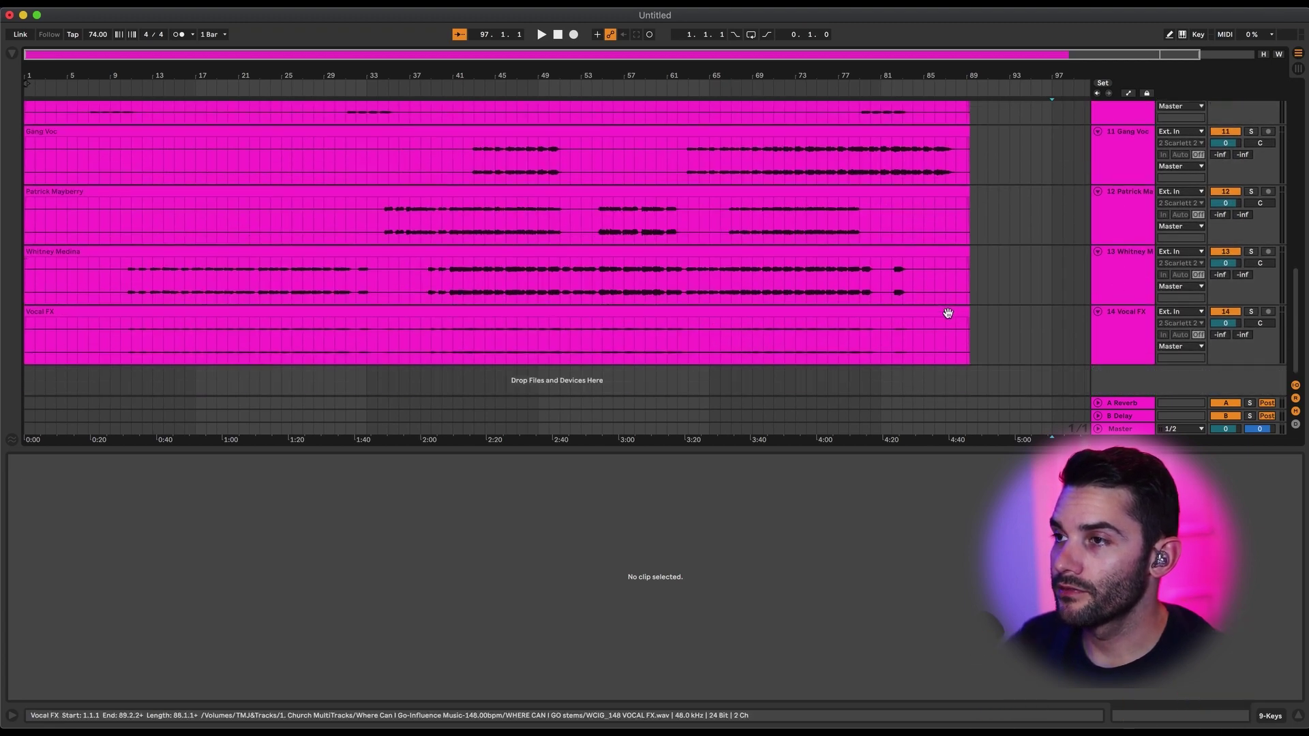
pyautogui.press('h')
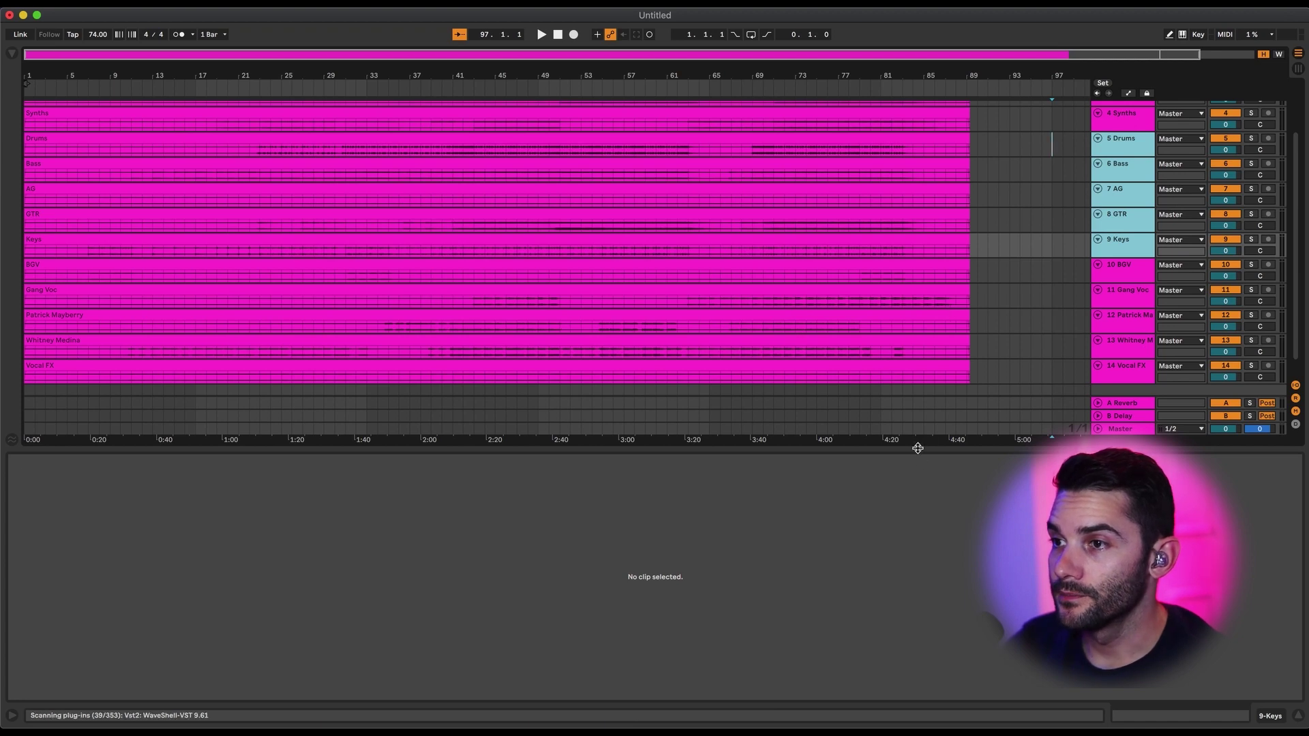
pyautogui.press('super+alt+l')
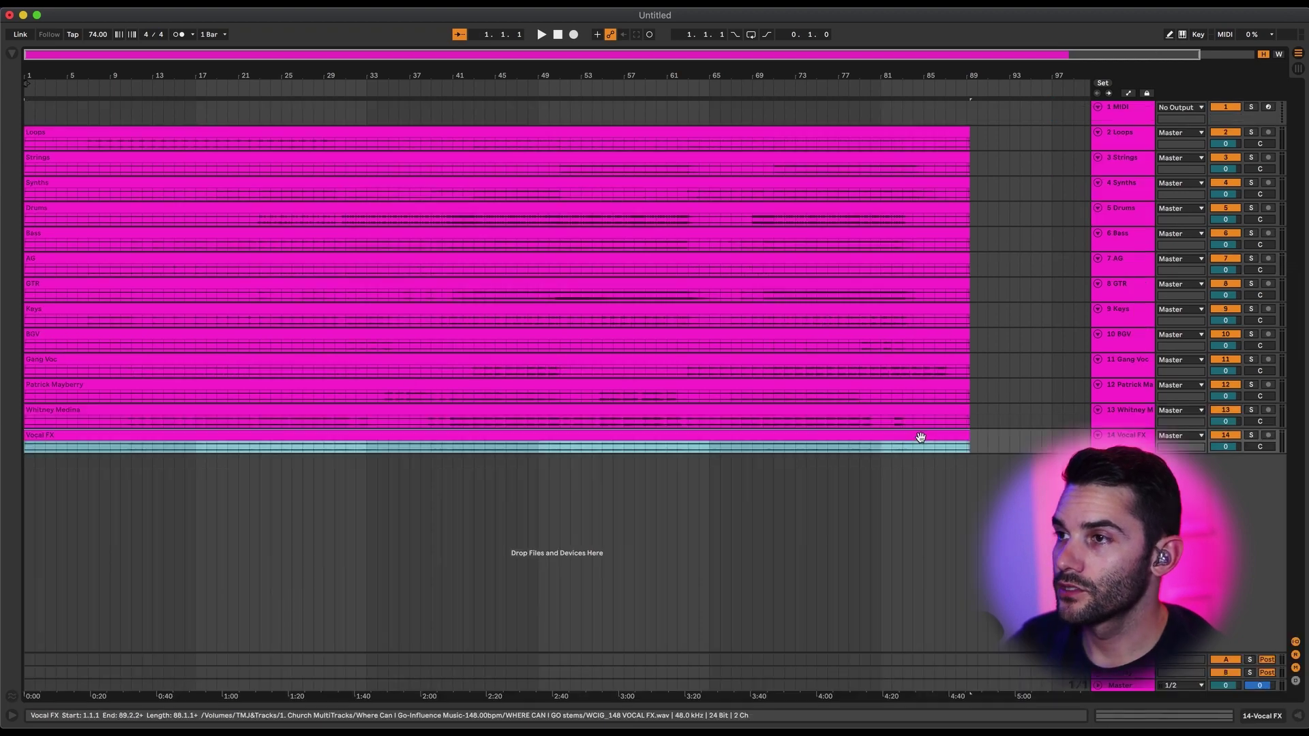
# Deactivate all the clips from the Drums track down through the Vocal FX track.
pyautogui.keyDown('shift'); pyautogui.click(955, 204); pyautogui.keyUp('shift')
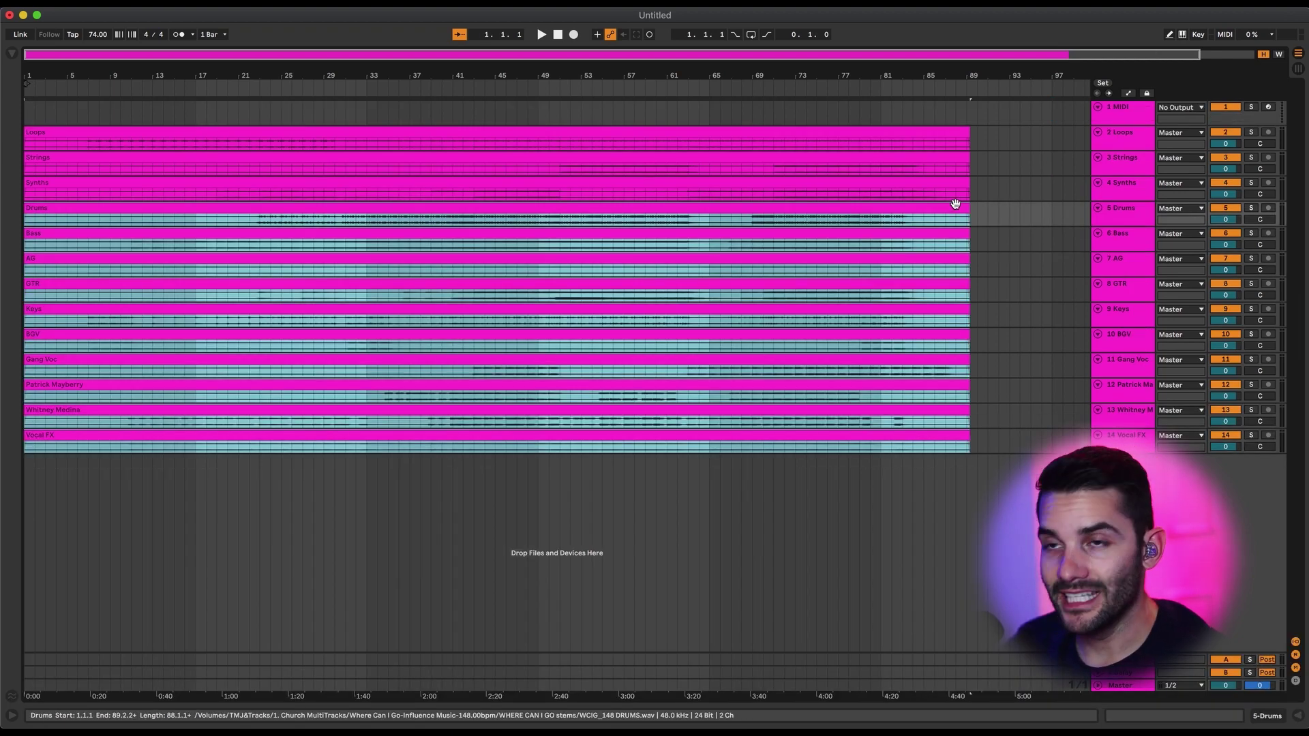
pyautogui.press('0')
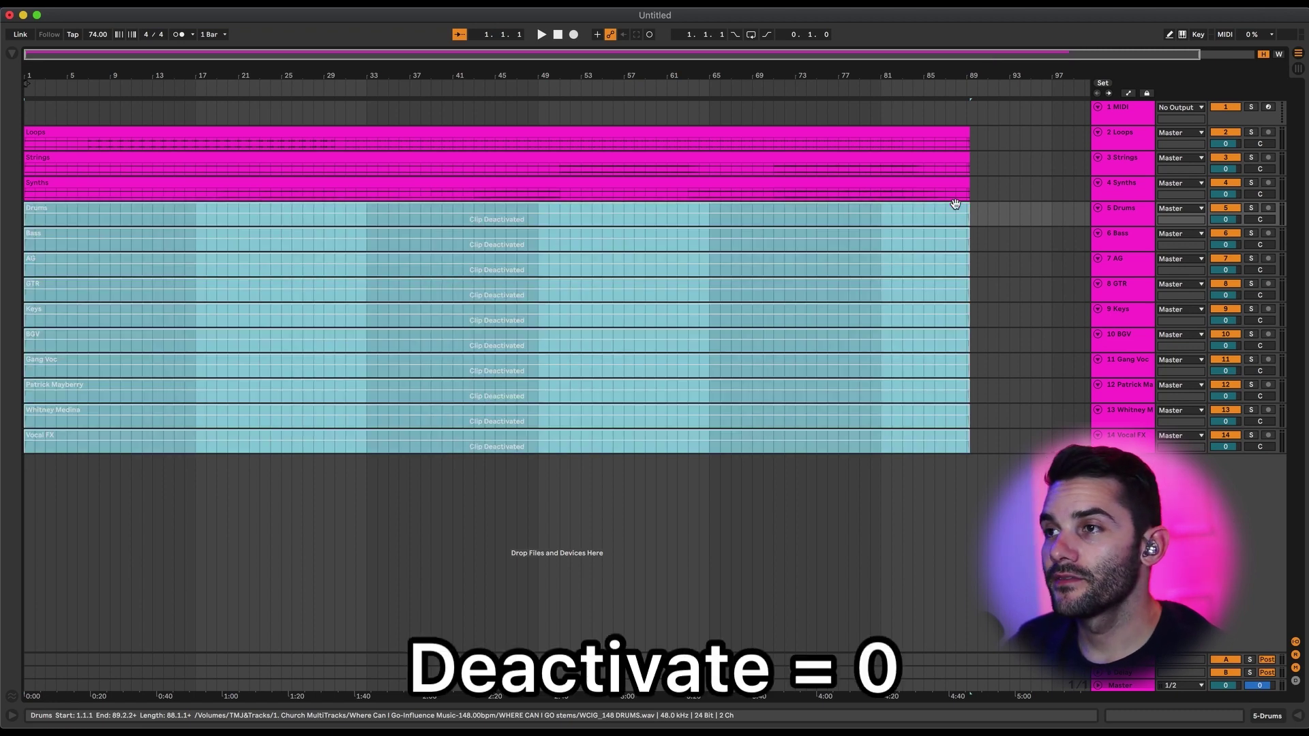
pyautogui.click(1021, 221)
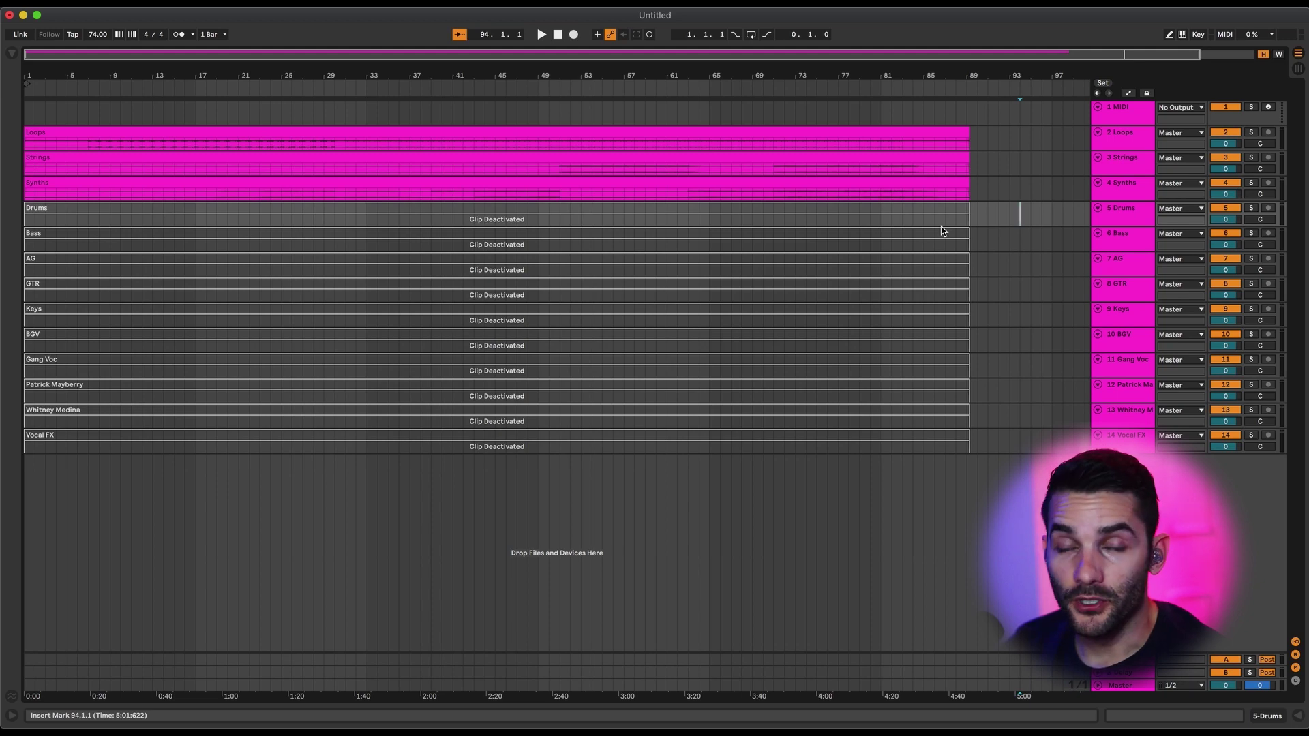
# Reactivate the Drums clip and deactivate it again.
pyautogui.click(850, 212)
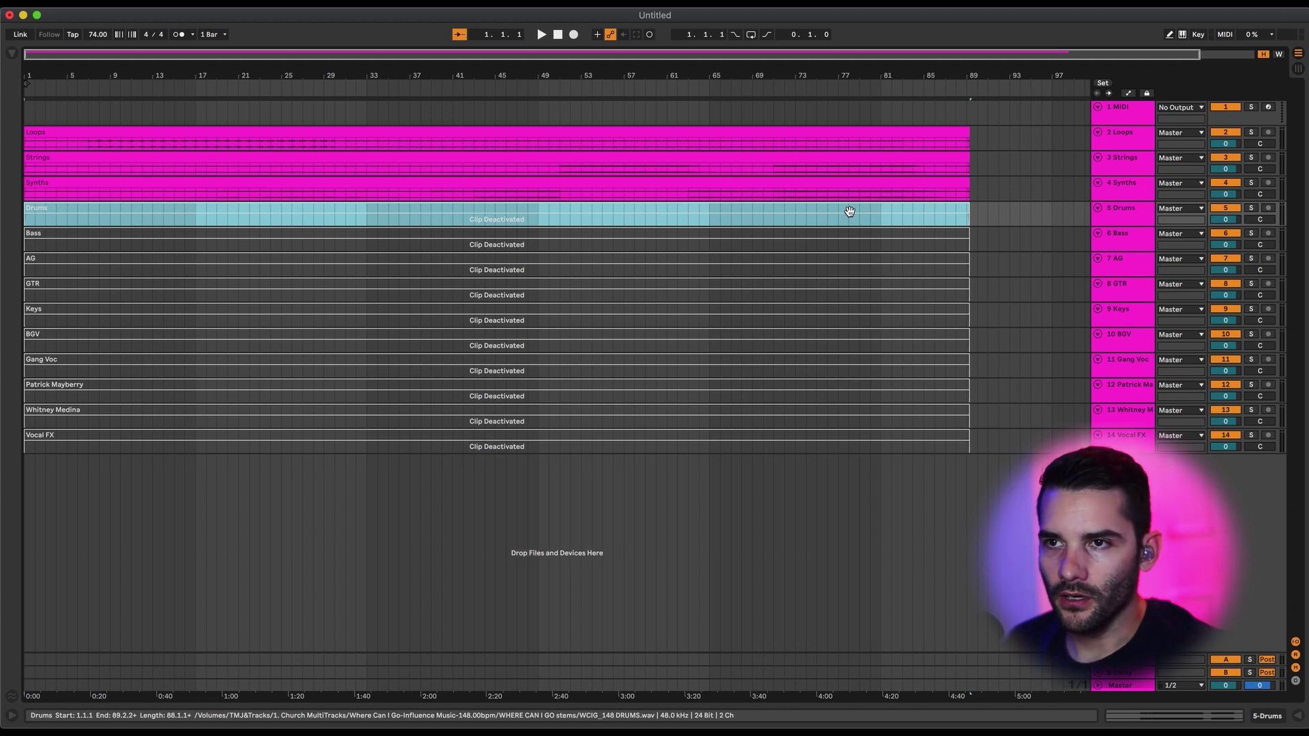
pyautogui.press('0')
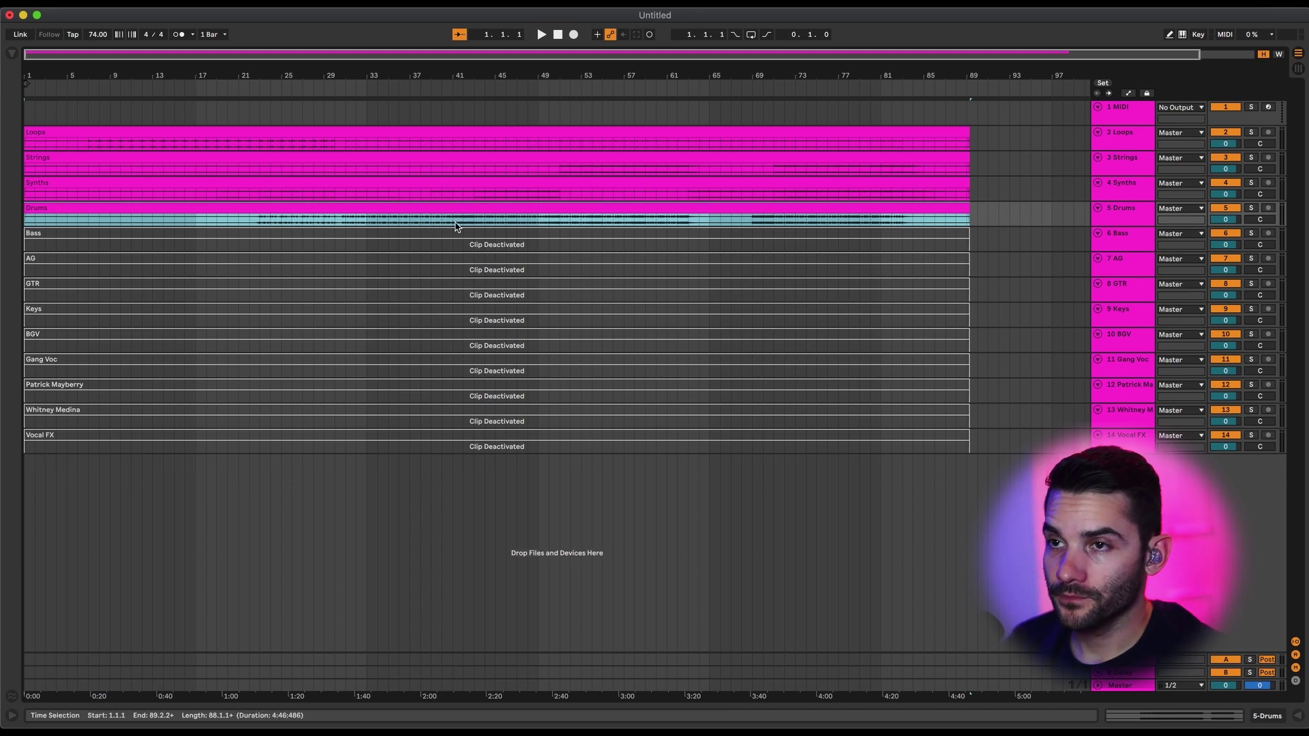
pyautogui.press('0')
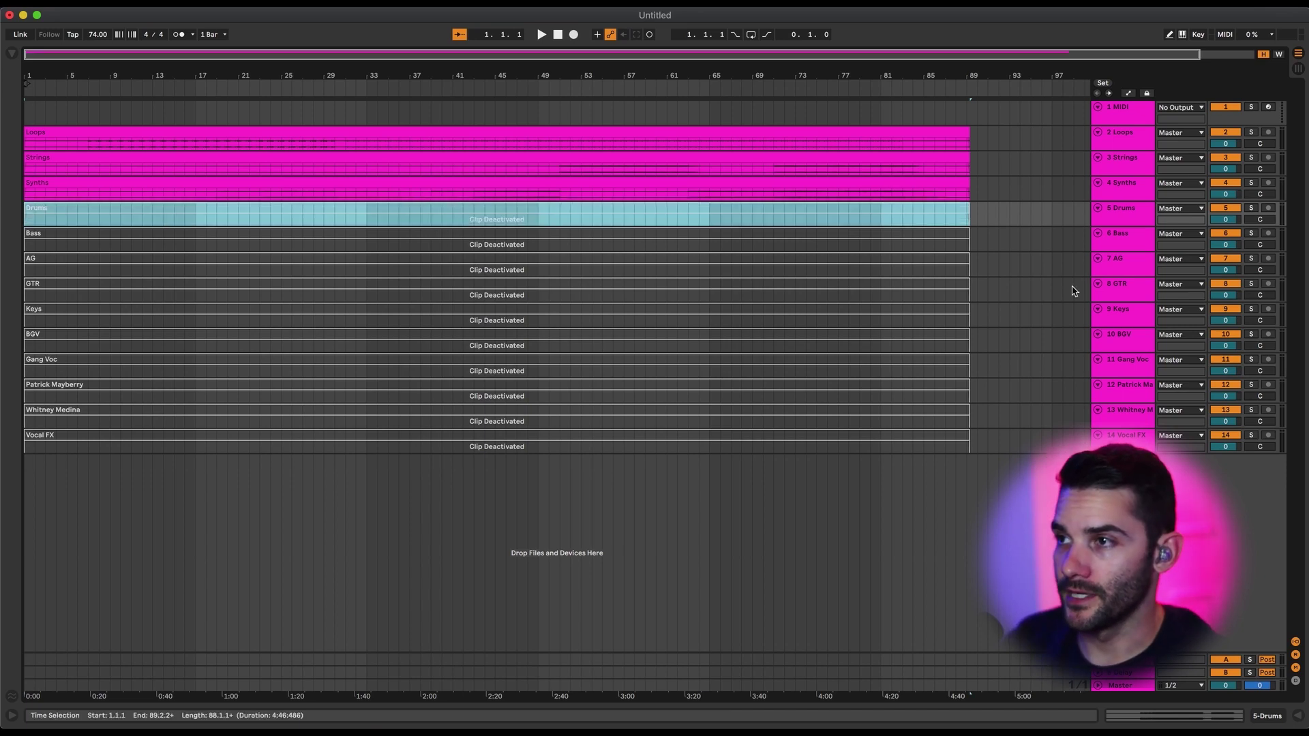
# Group all the tracks from Loops through Vocal FX into one group track.
pyautogui.click(1130, 145)
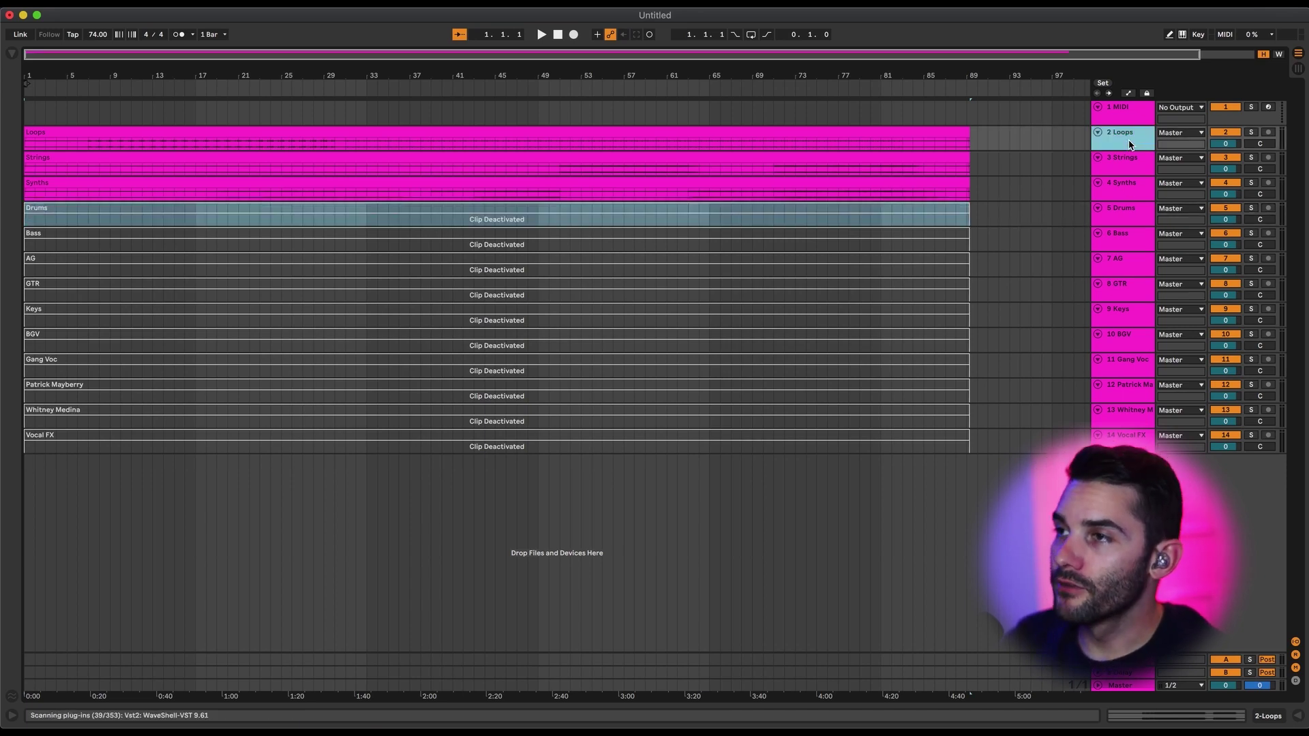
pyautogui.keyDown('shift'); pyautogui.click(1120, 435); pyautogui.keyUp('shift')
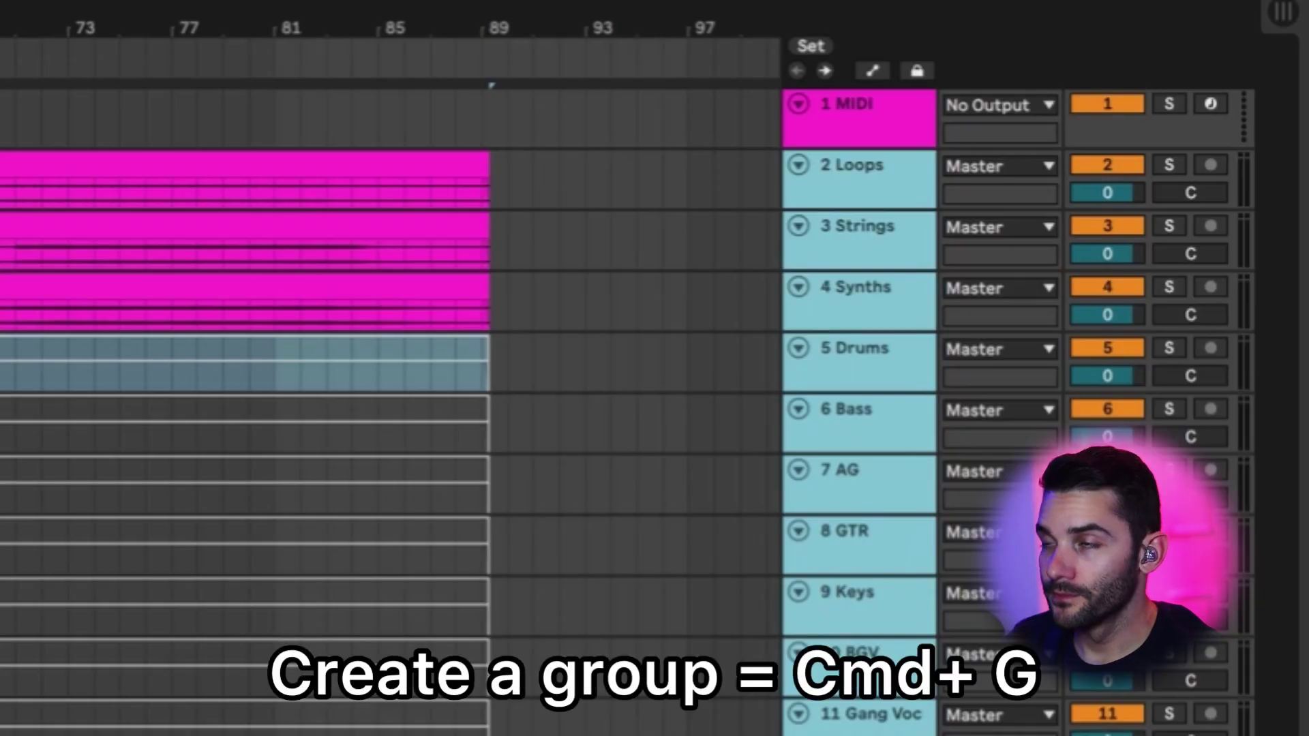
pyautogui.press('super+g')
# Rename the group track "Where Can I Go-Eb-74.00bpm" and widen the track headers to fit the full name.
pyautogui.click(866, 311)
pyautogui.press('super+r')
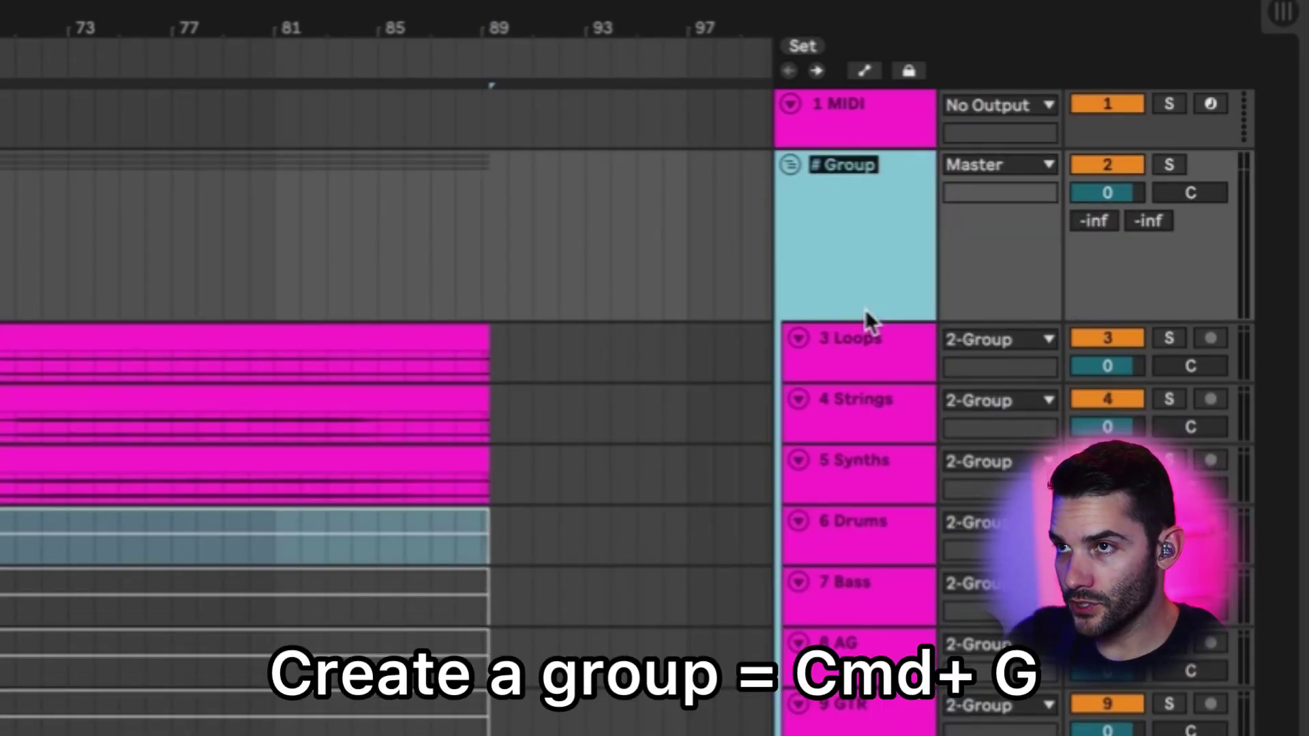
pyautogui.write('Where Can I')
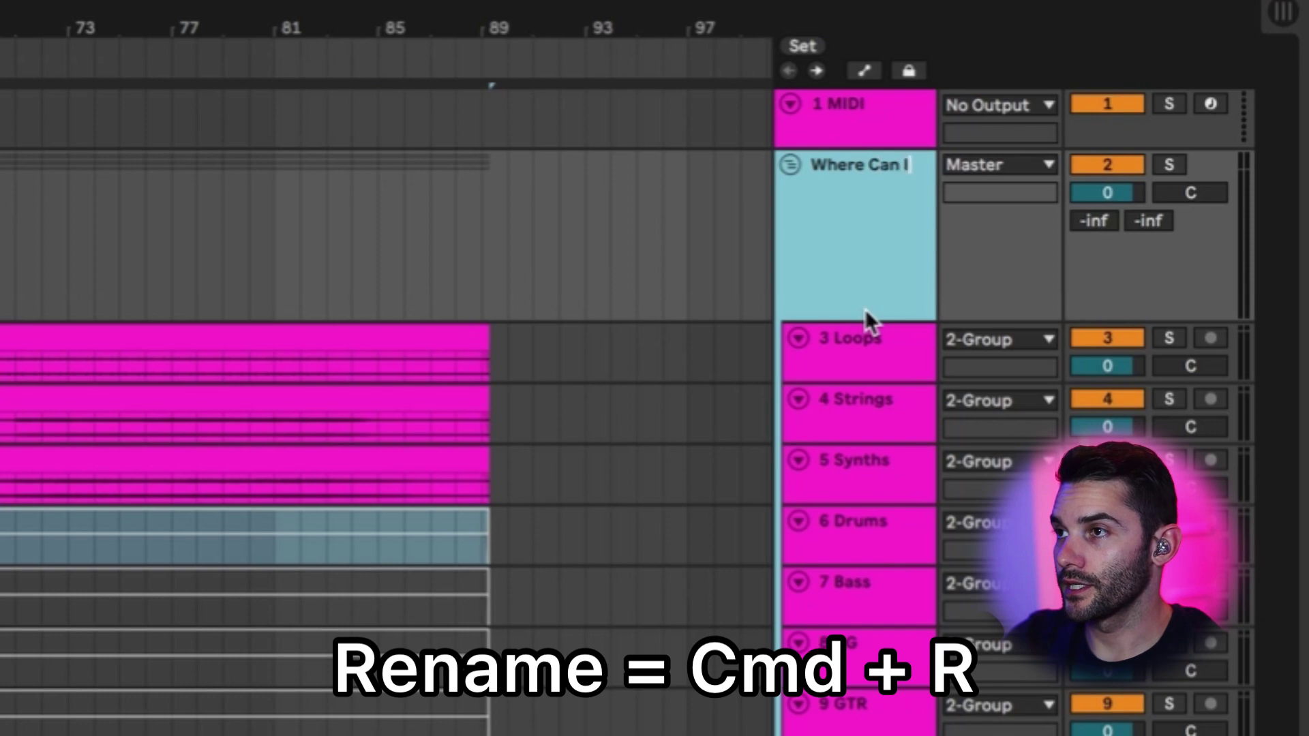
pyautogui.write(' Go-Eb-')
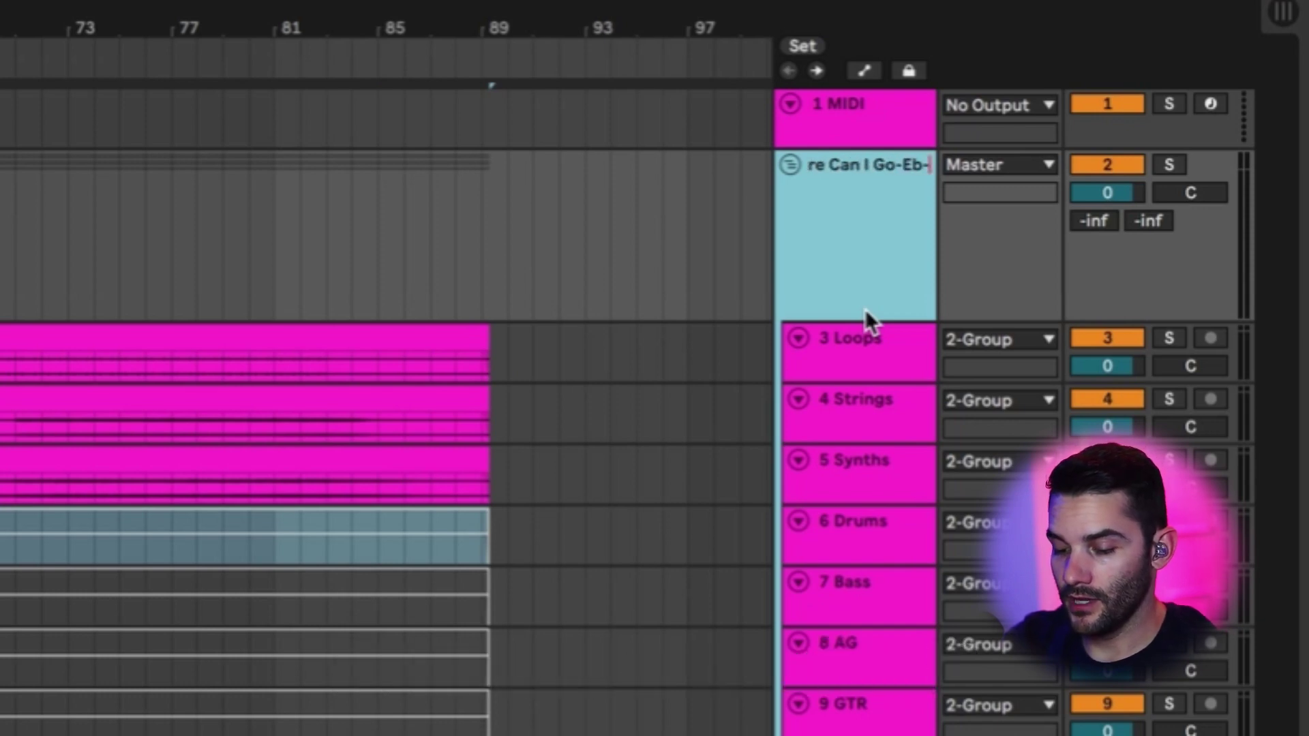
pyautogui.write('74.00bpm')
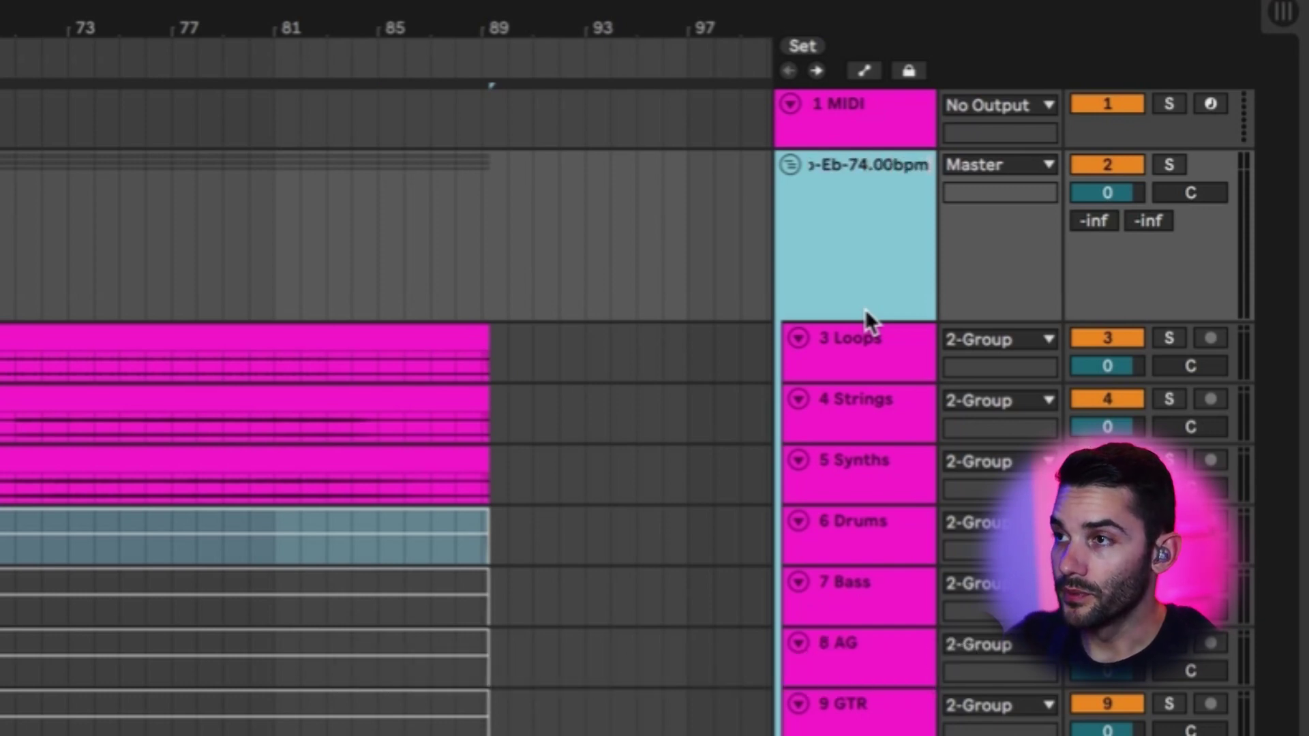
pyautogui.press('Return')
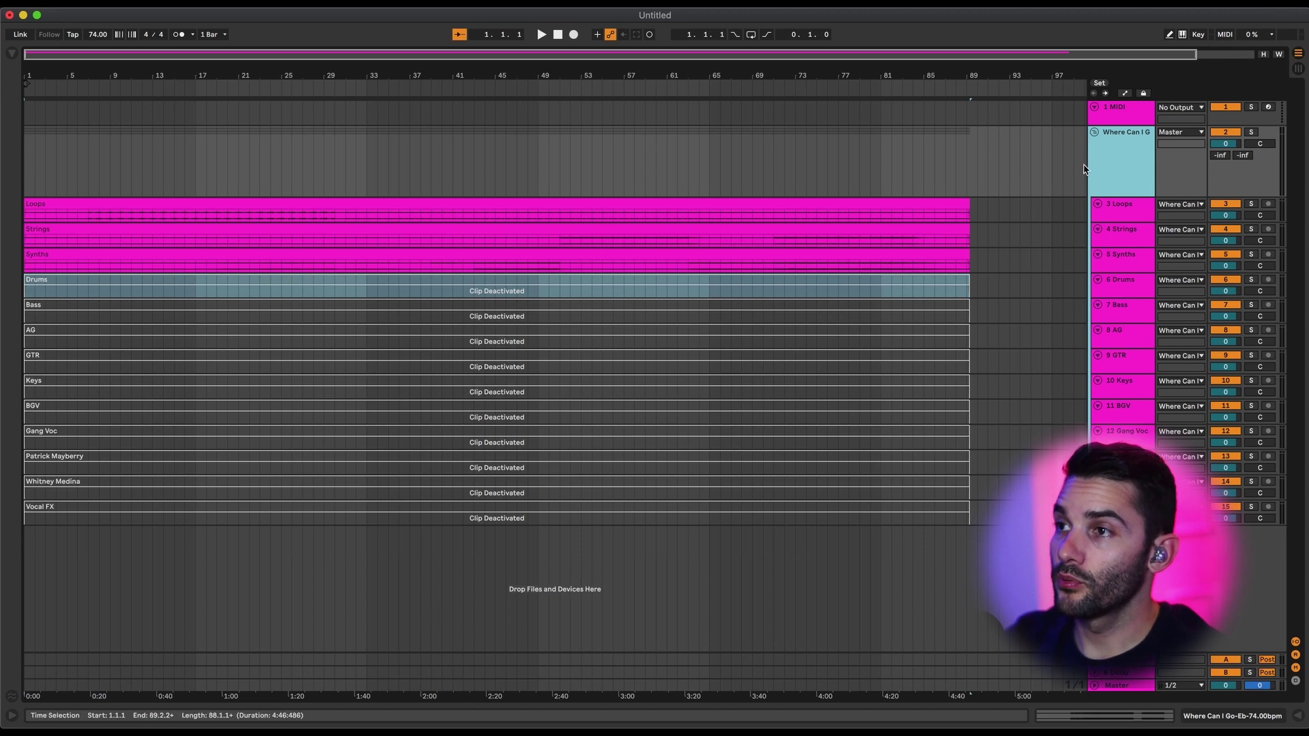
pyautogui.moveTo(1084, 169); pyautogui.dragTo(978, 170)
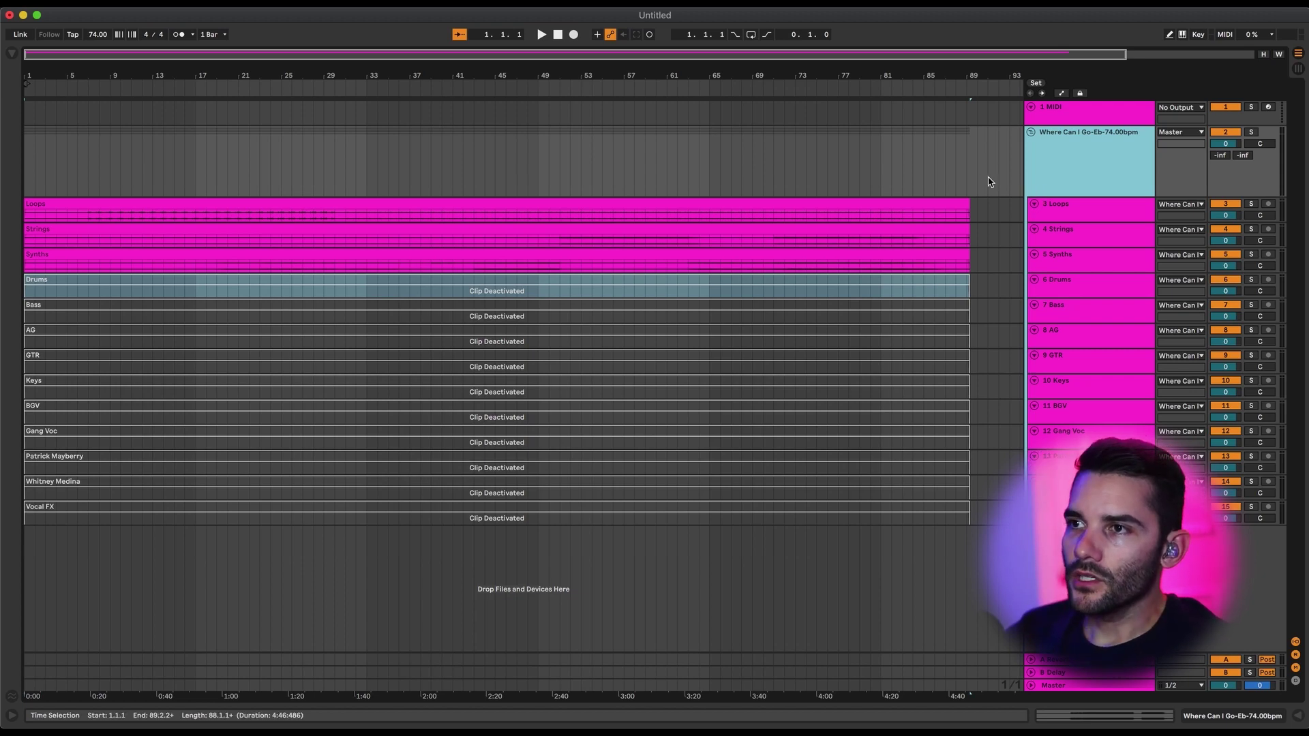
# Fold the song's group track and unfold it again.
pyautogui.click(1029, 133)
pyautogui.click(979, 271)
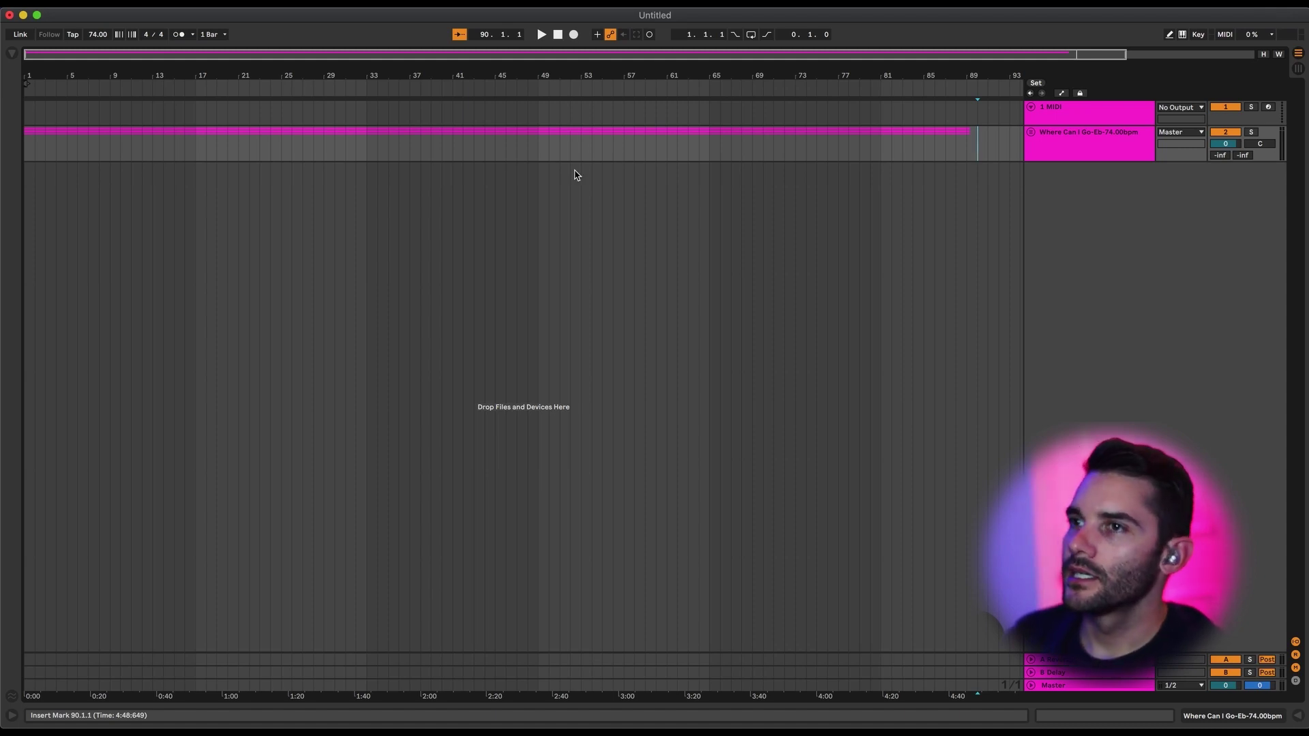
pyautogui.click(1031, 133)
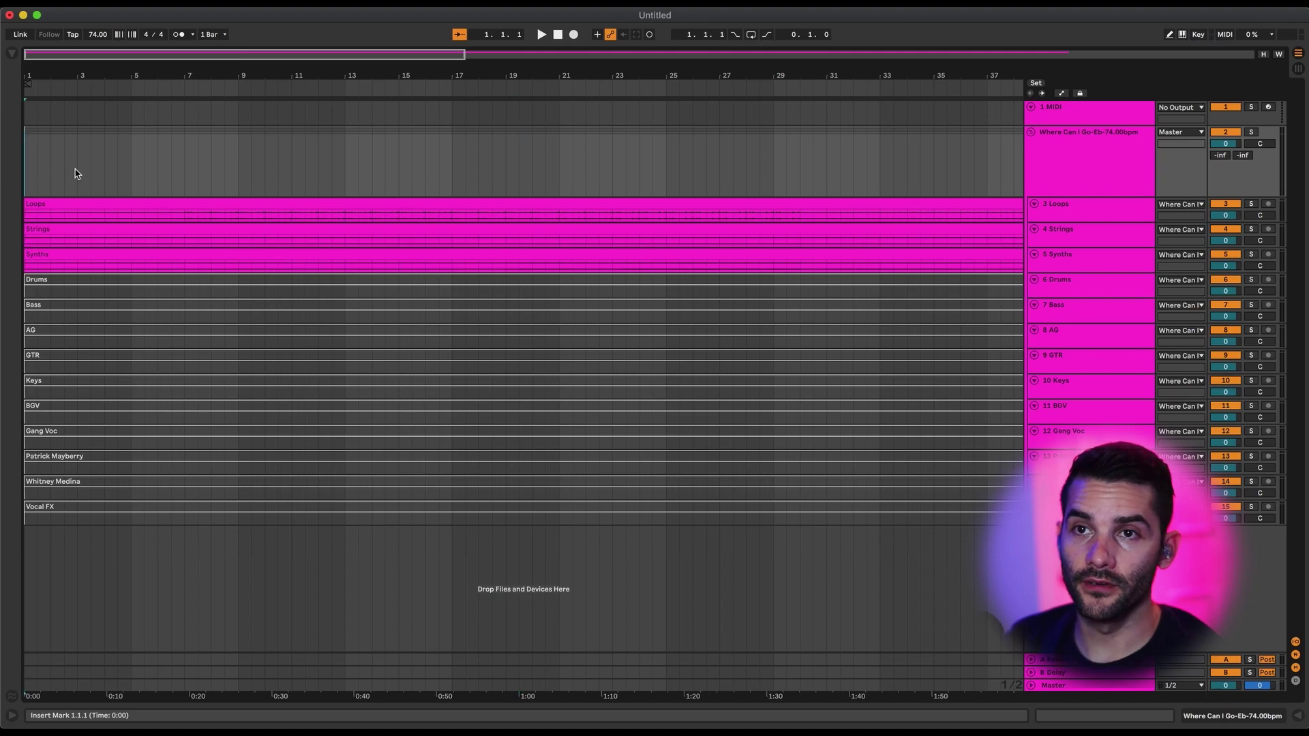
# Add locators at bars 3, 5 and 9, and name the one at bar 9 "CH".
pyautogui.click(77, 172)
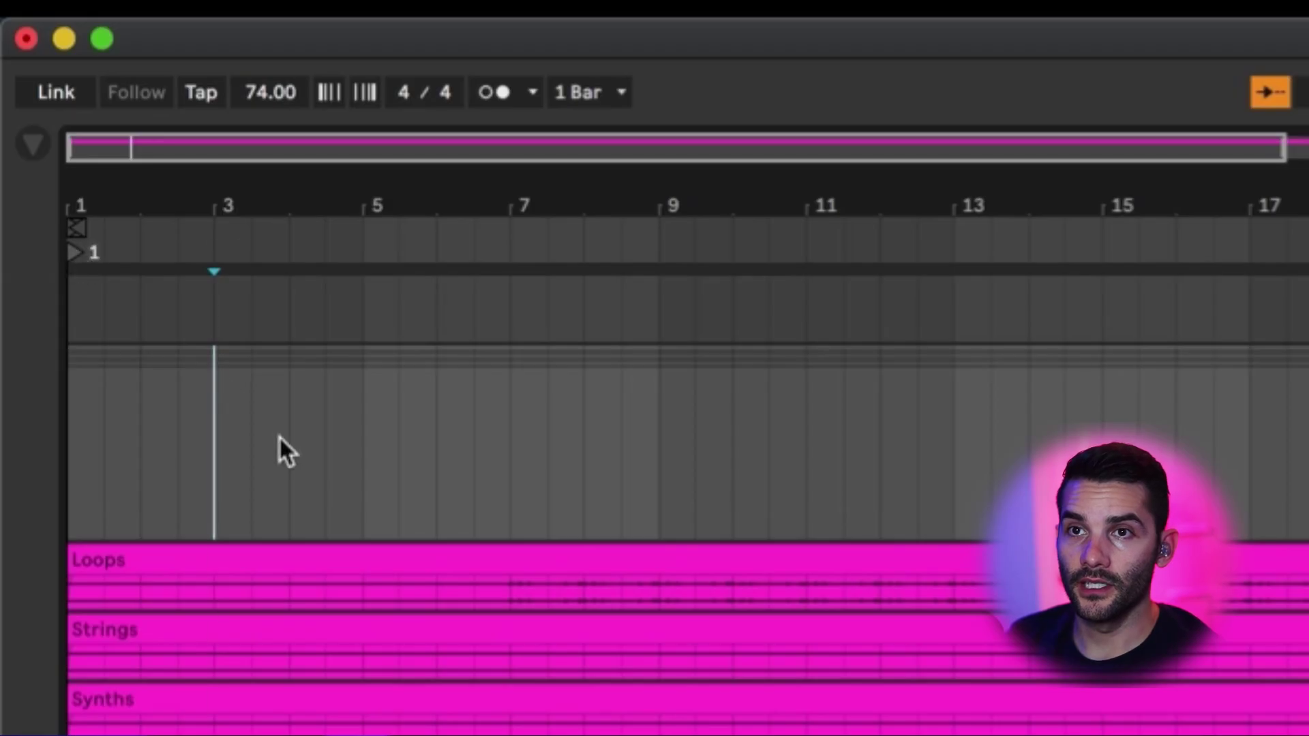
pyautogui.press('l')
pyautogui.click(363, 429)
pyautogui.press('l')
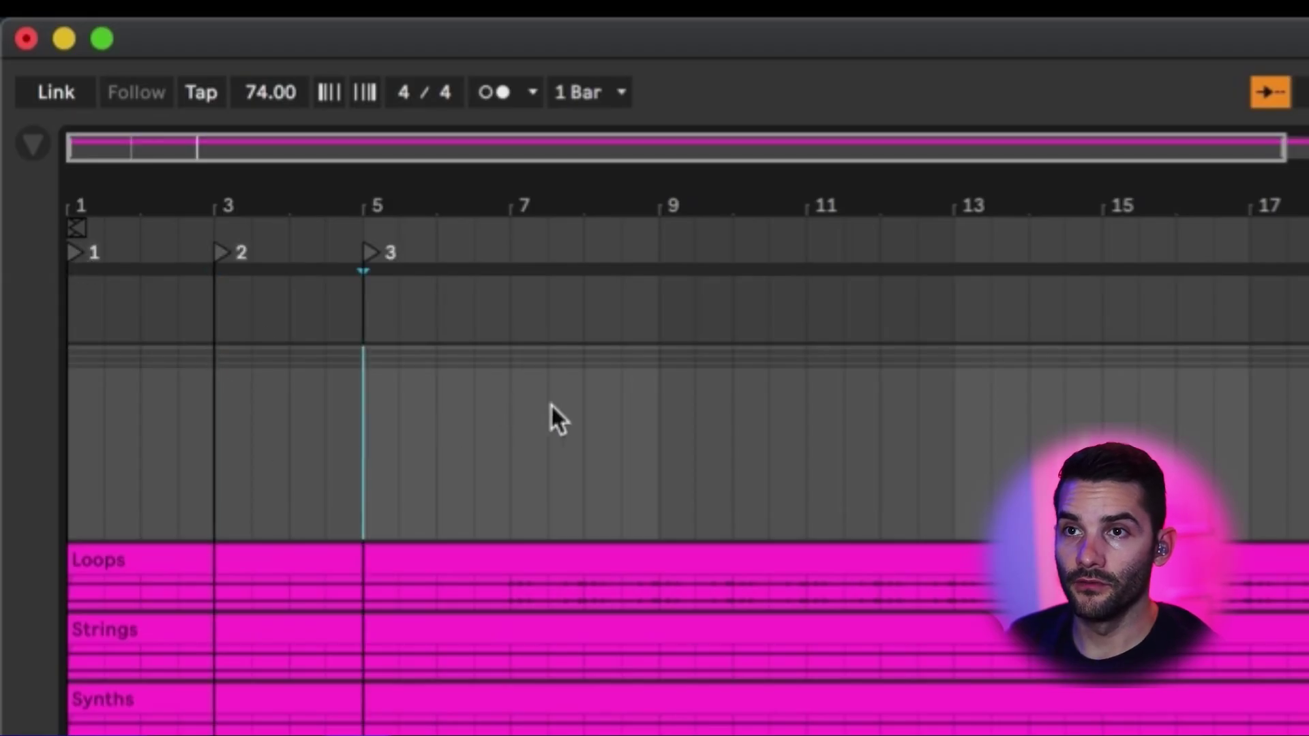
pyautogui.click(659, 453)
pyautogui.press('l')
pyautogui.press('super+r')
pyautogui.write('CH')
pyautogui.press('Return')
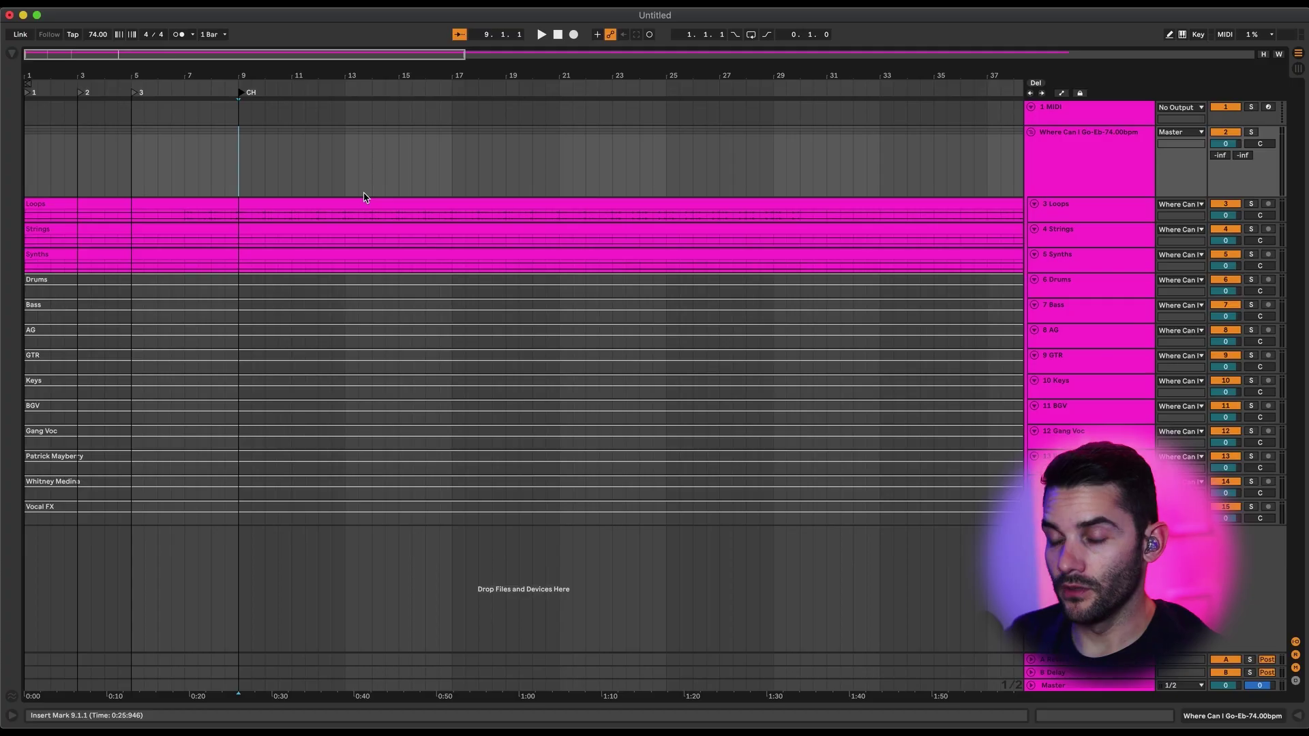
# Delete all the locators from the arrangement.
pyautogui.press('Delete')
pyautogui.press('Delete')
pyautogui.press('Delete')
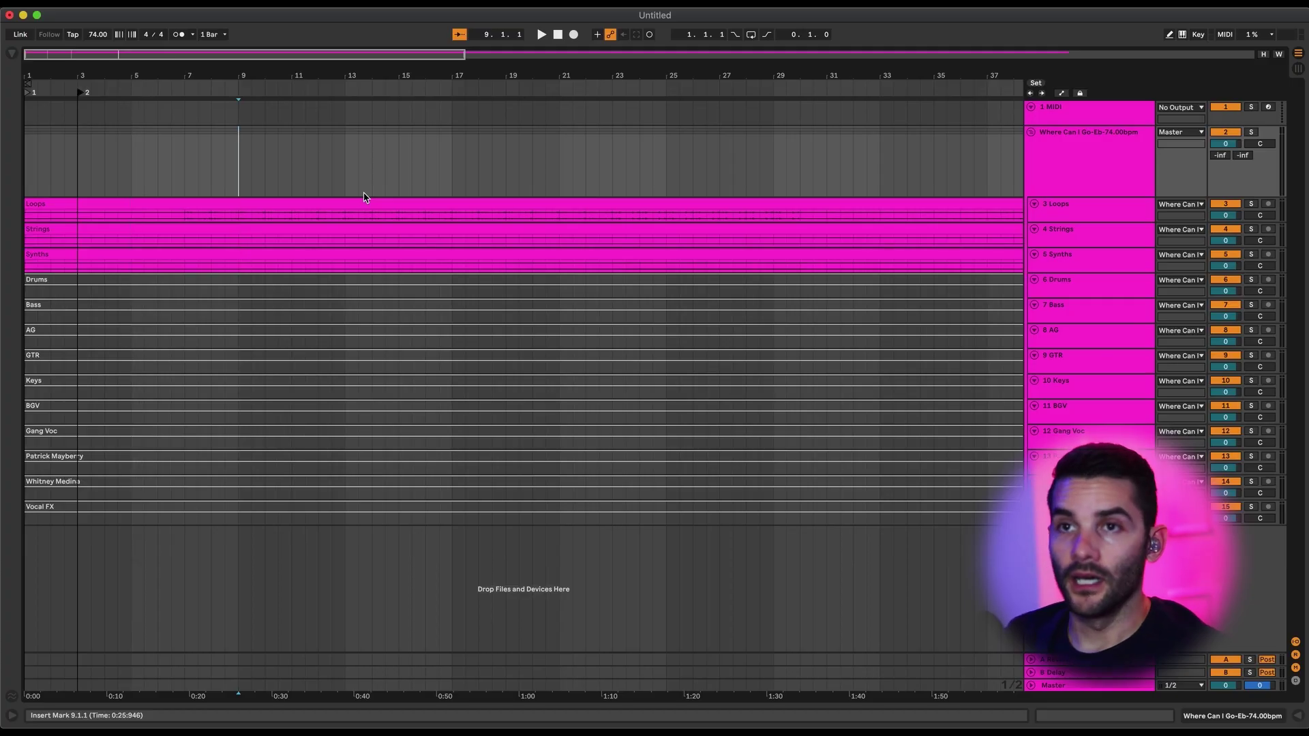
pyautogui.press('Delete')
pyautogui.click(305, 139)
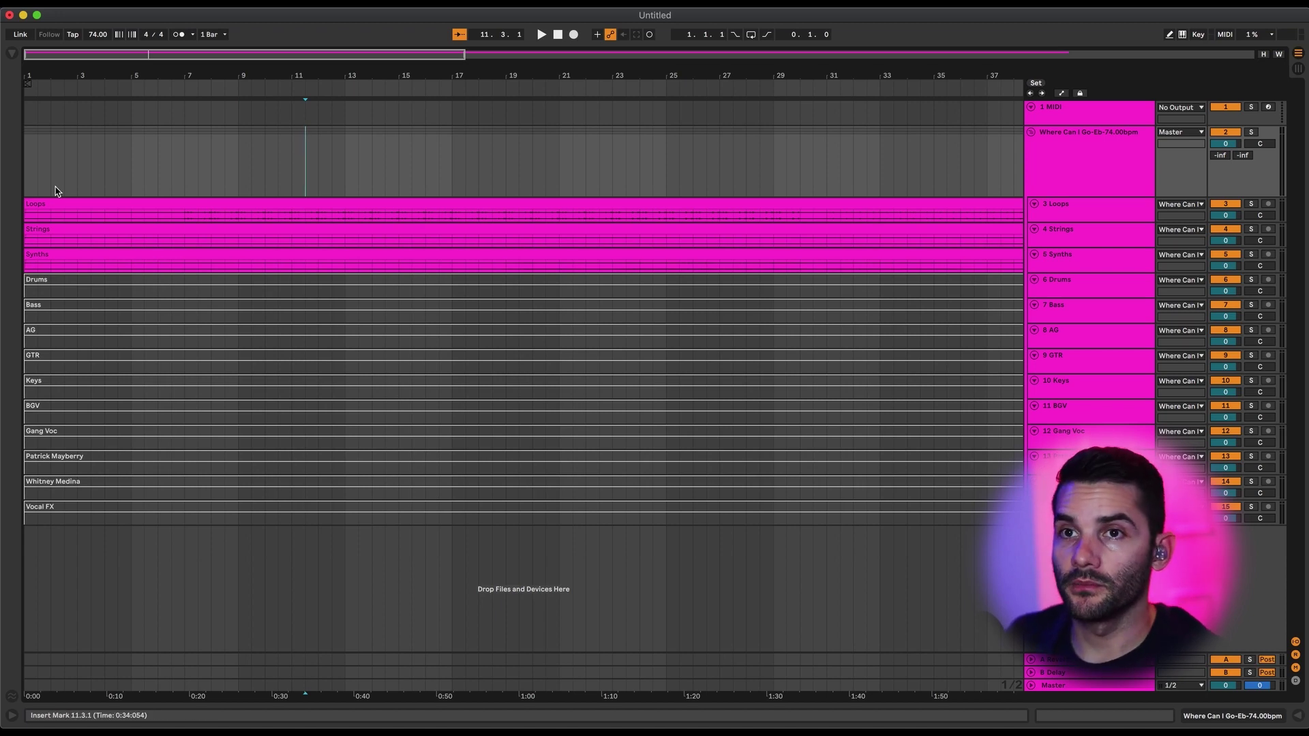
# Open the media browser.
pyautogui.click(10, 55)
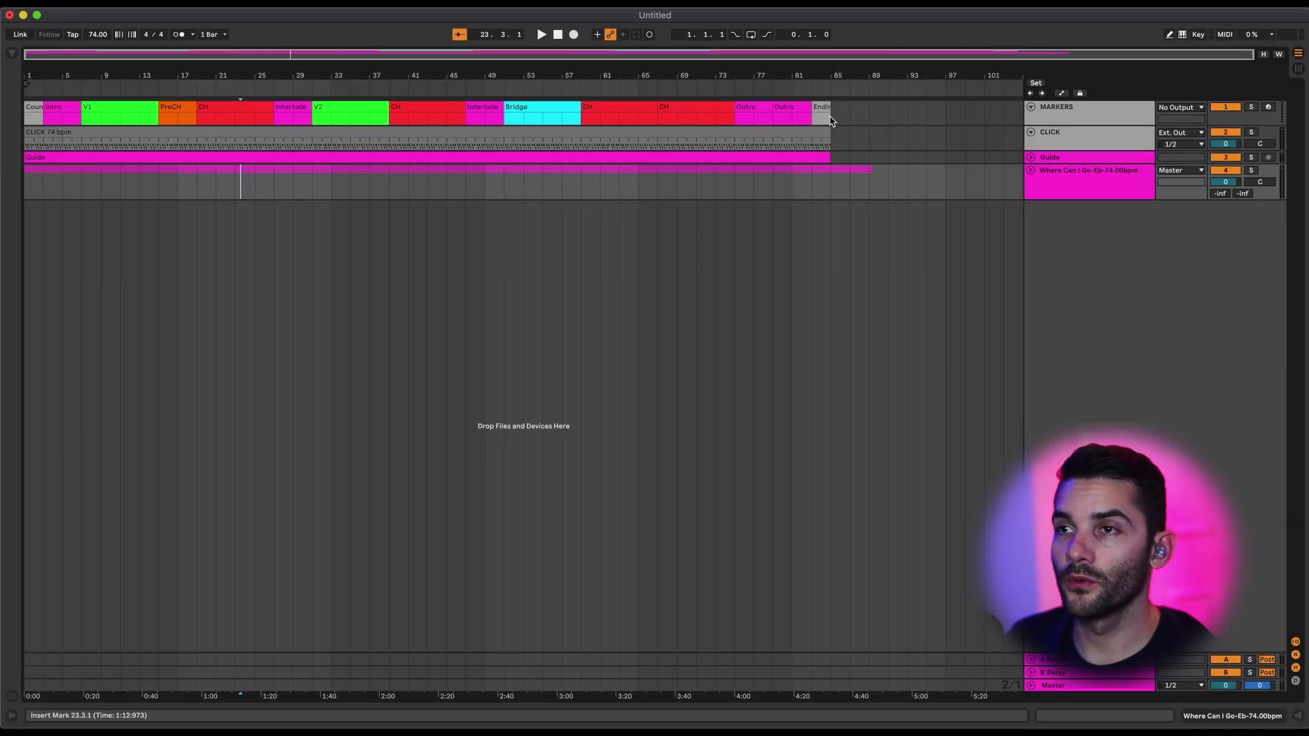
# Delete the leftover audio from bar 85 to bar 91, past the end marker, across all tracks.
pyautogui.moveTo(830, 120)
pyautogui.mouseDown()
pyautogui.moveTo(859, 211)
pyautogui.moveTo(889, 219)
pyautogui.mouseUp()
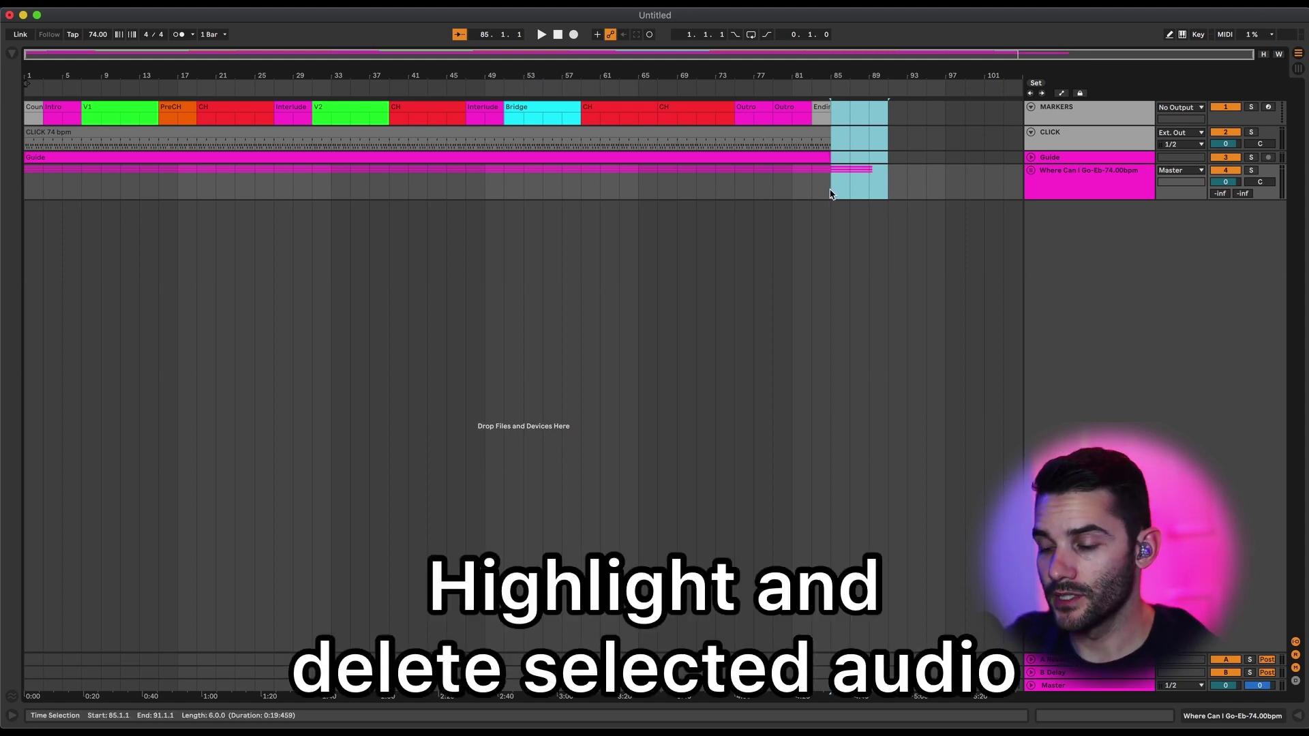
pyautogui.press('Delete')
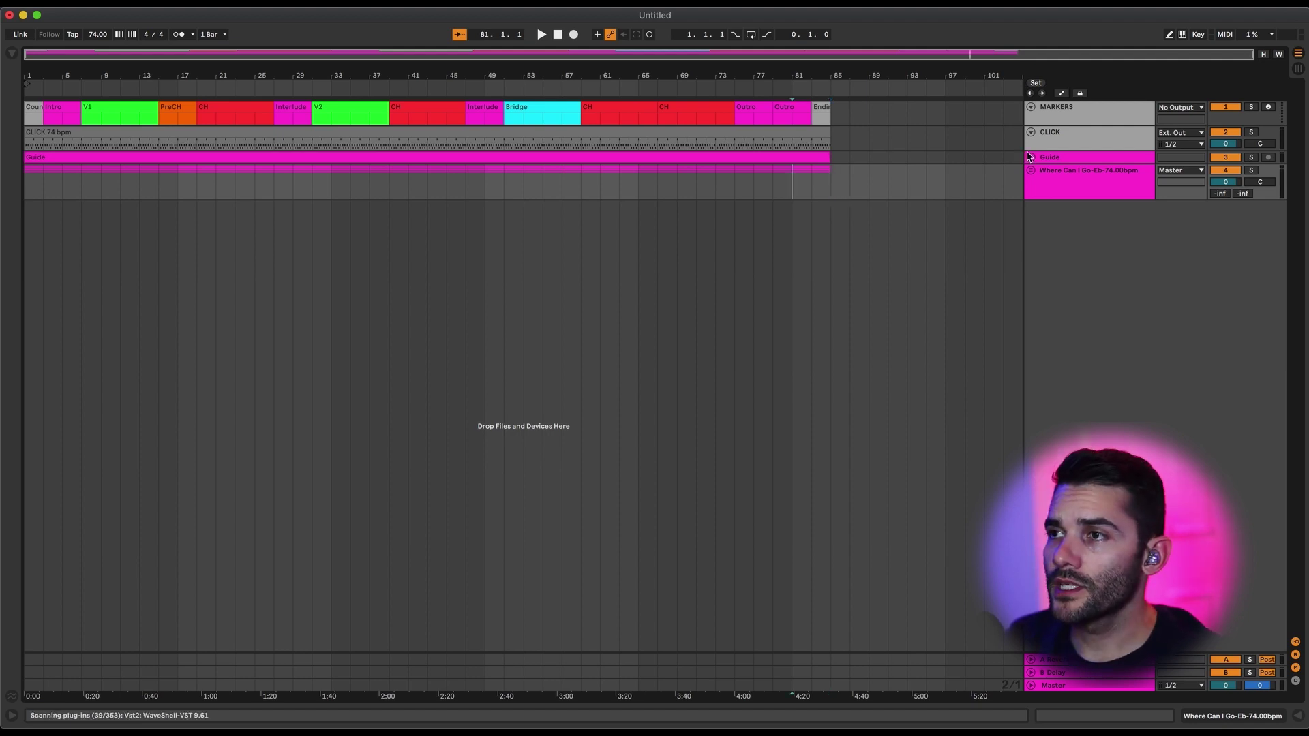
# Unfold the Guide track to show its waveform.
pyautogui.click(1030, 158)
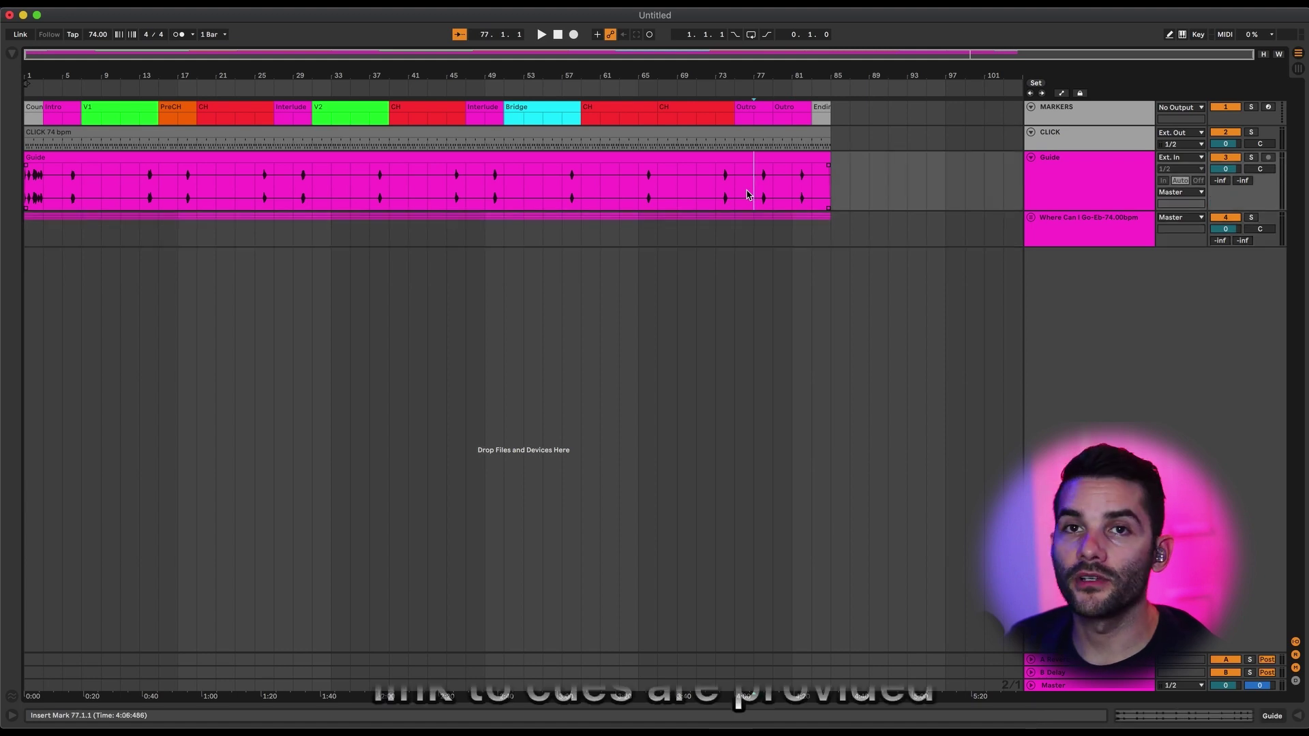
# Rename the Guide track's clip to WHERE CAN I GO - Eb and fold the track.
pyautogui.click(717, 160)
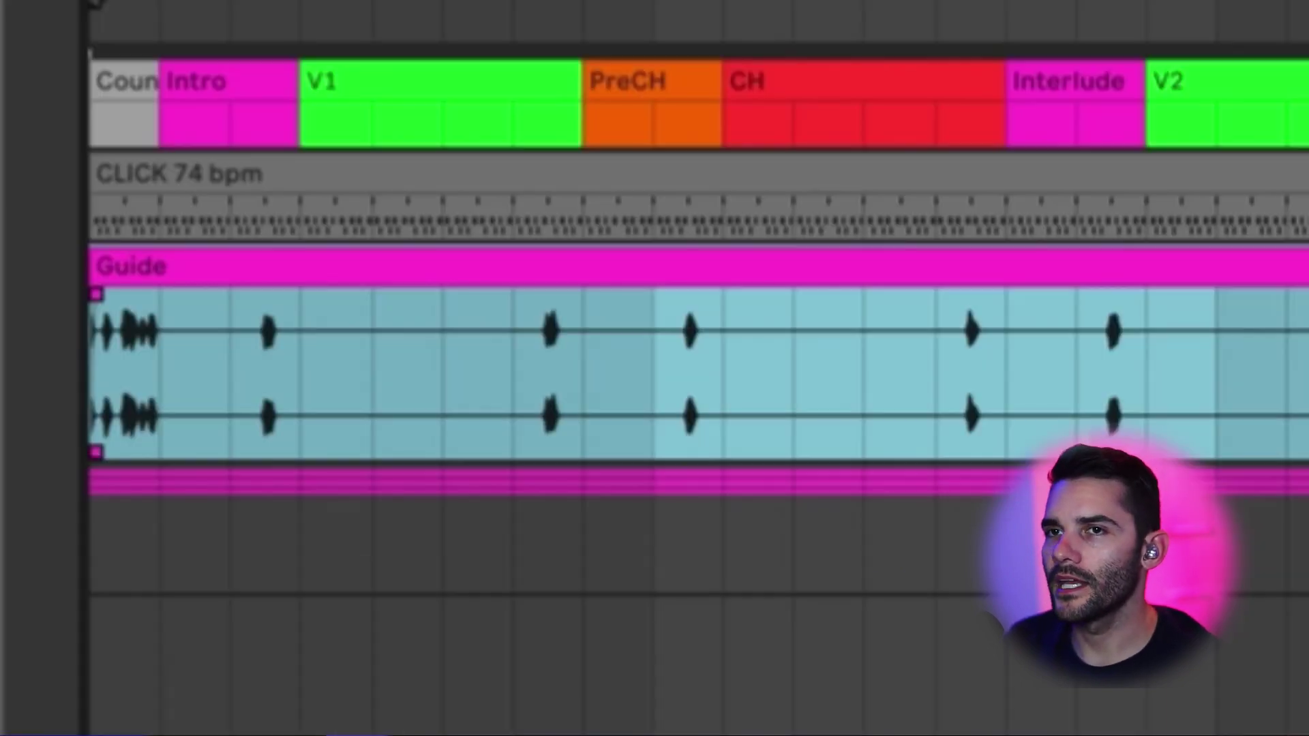
pyautogui.press('super+r')
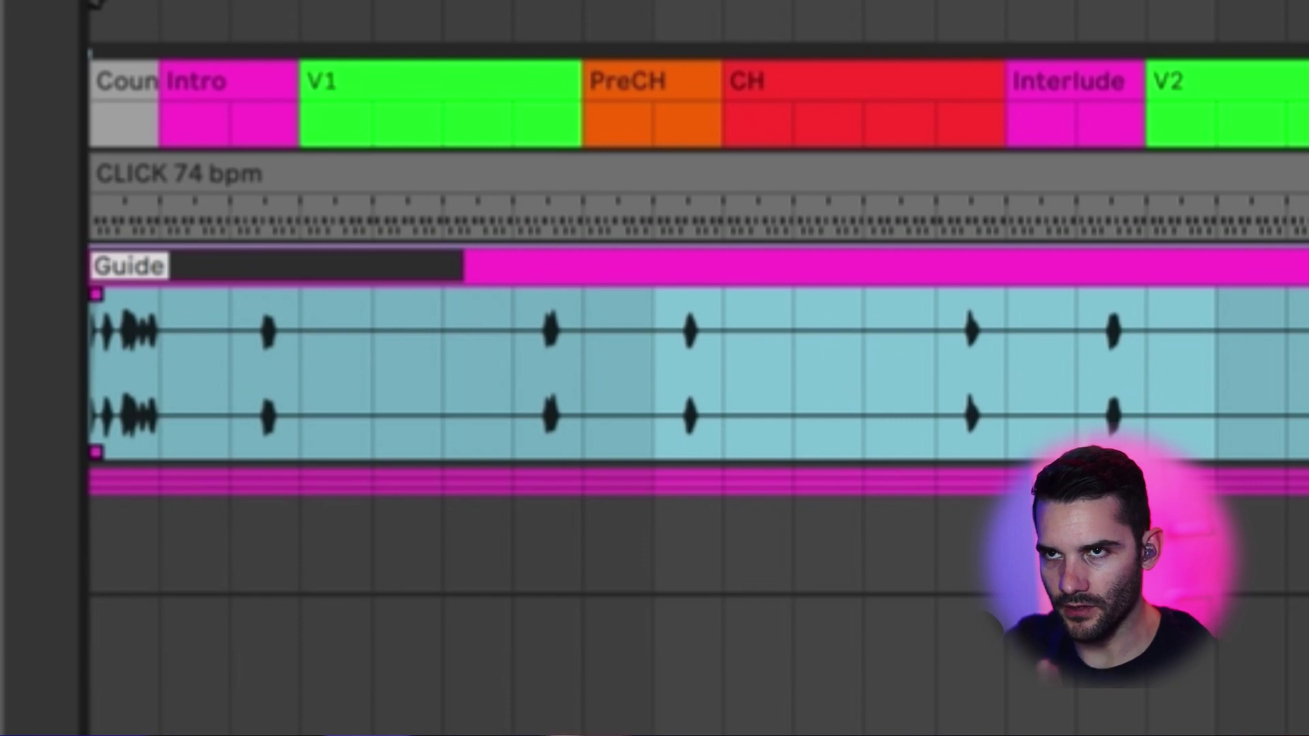
pyautogui.write('WHERE C')
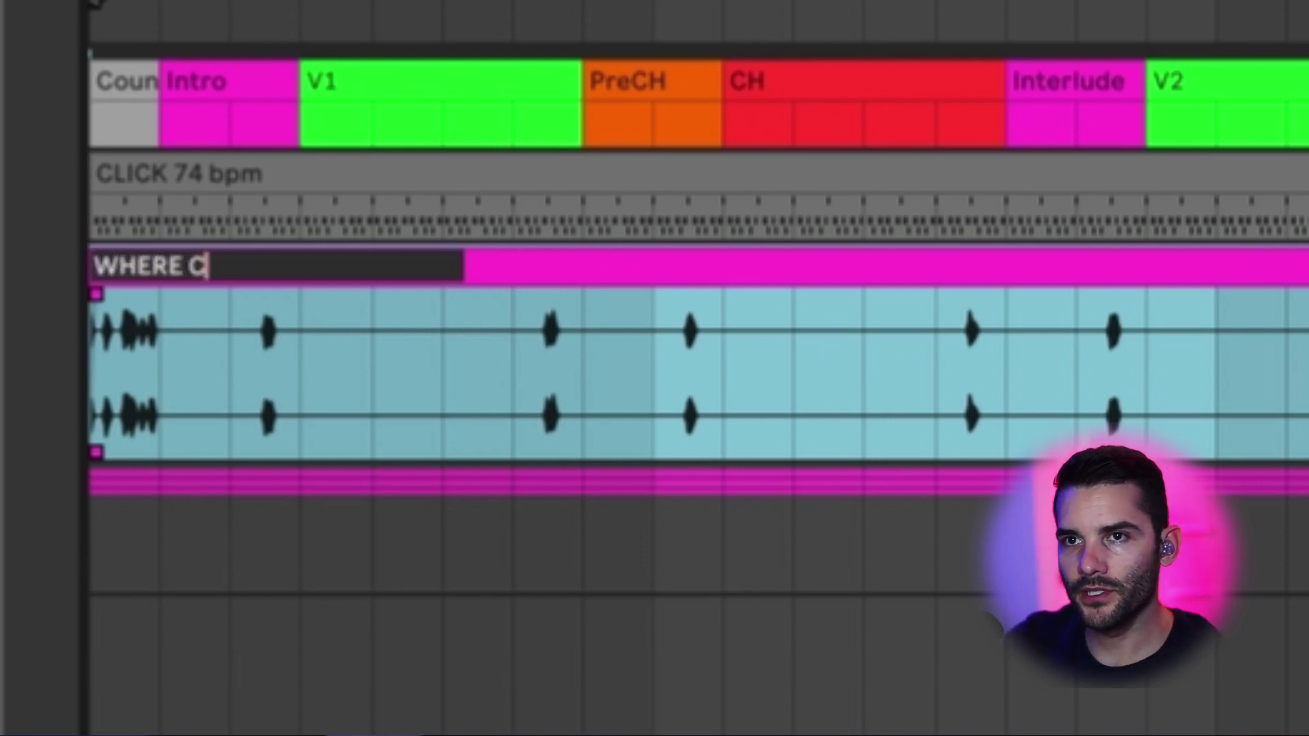
pyautogui.write('AN I GO - EB')
pyautogui.press('BackSpace')
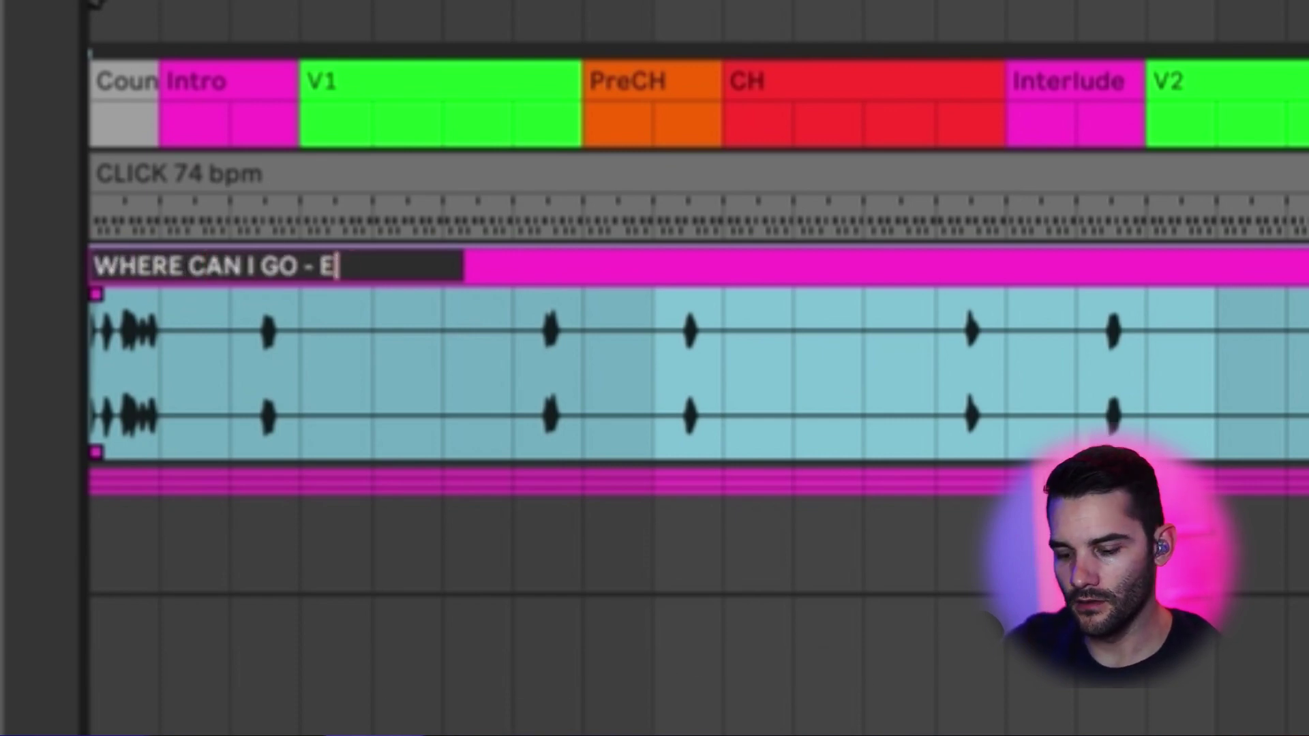
pyautogui.write('b')
pyautogui.press('Return')
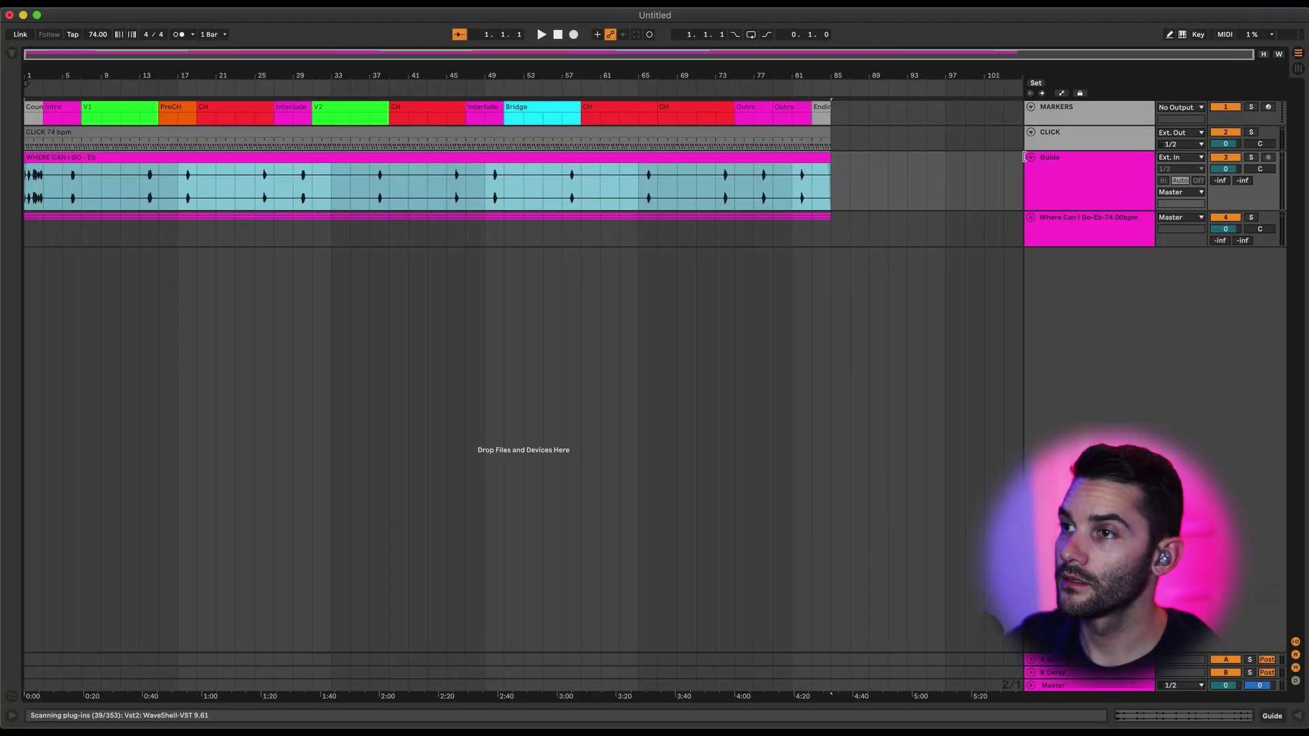
pyautogui.click(1031, 157)
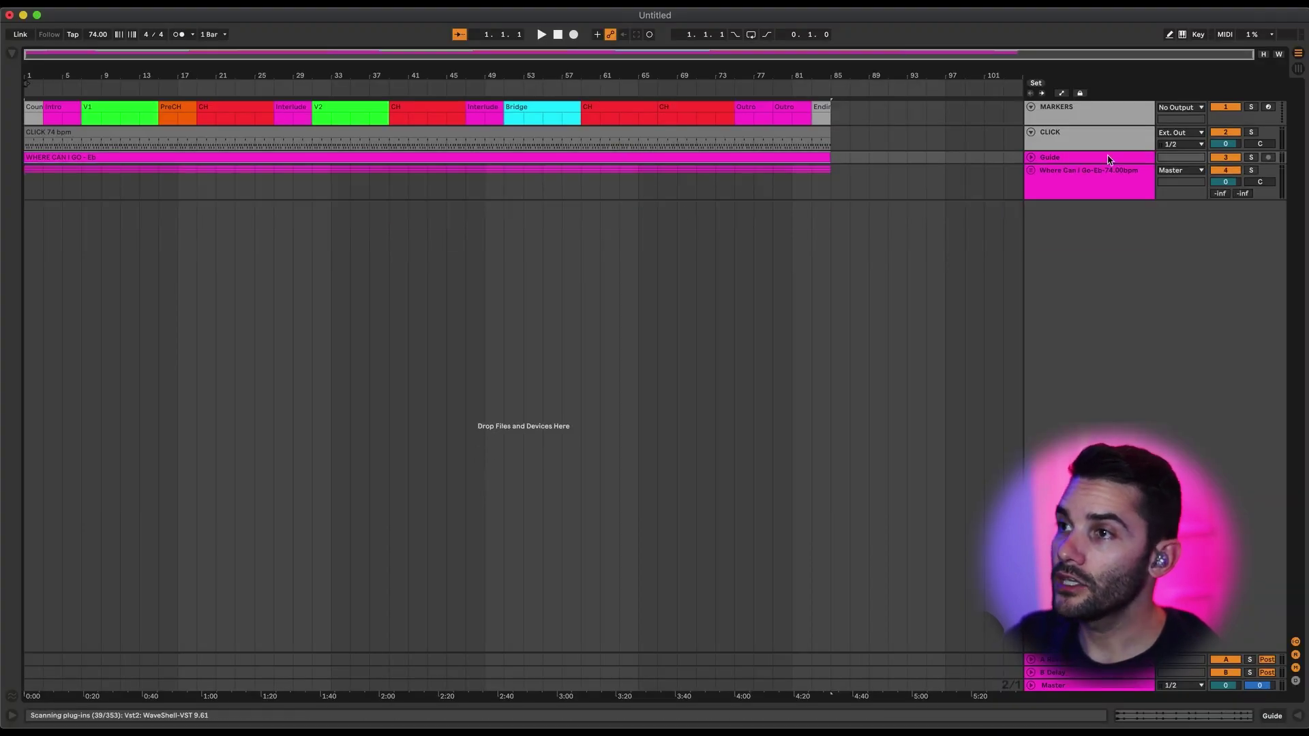
# Audition click types 1 and 2 on the CLICK track's FOUNDATIONS 3.0 rack during playback and set the 8th's level to 39.
pyautogui.click(1059, 137)
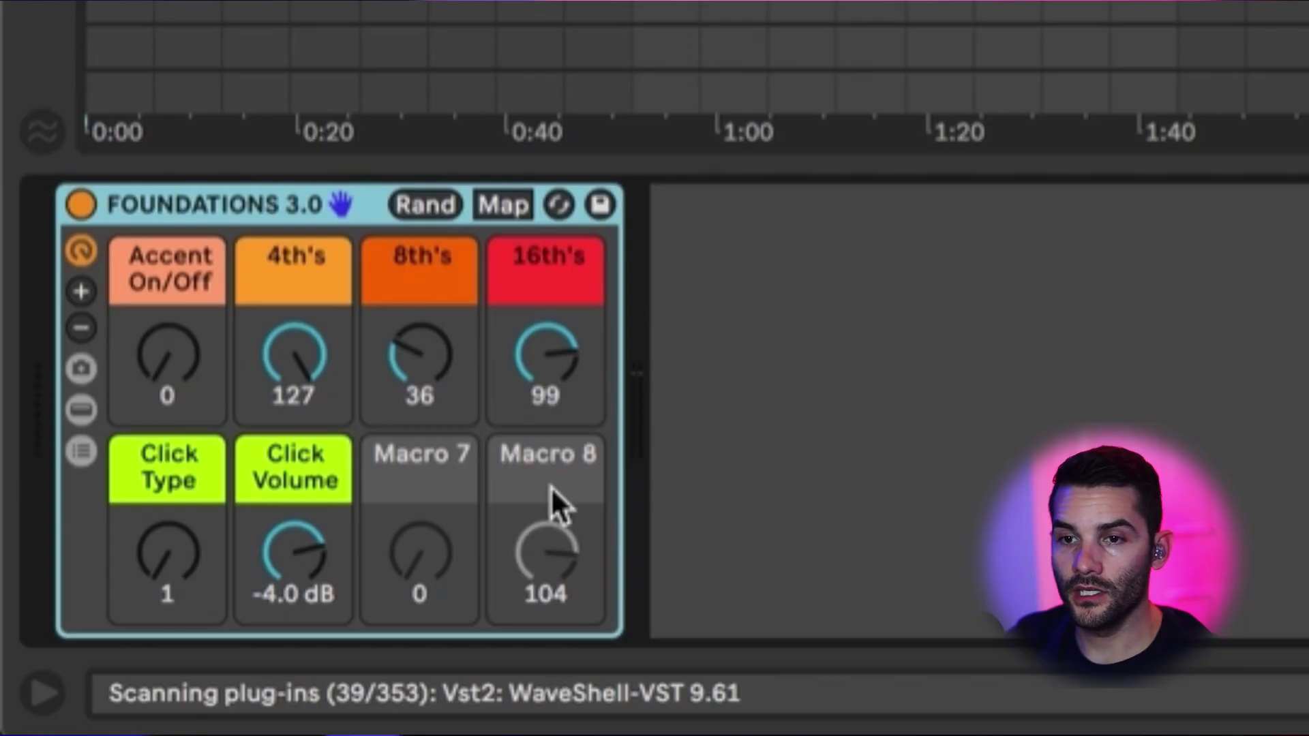
pyautogui.moveTo(170, 574)
pyautogui.mouseDown()
pyautogui.moveTo(170, 542)
pyautogui.moveTo(171, 574)
pyautogui.mouseUp()
pyautogui.press('space')
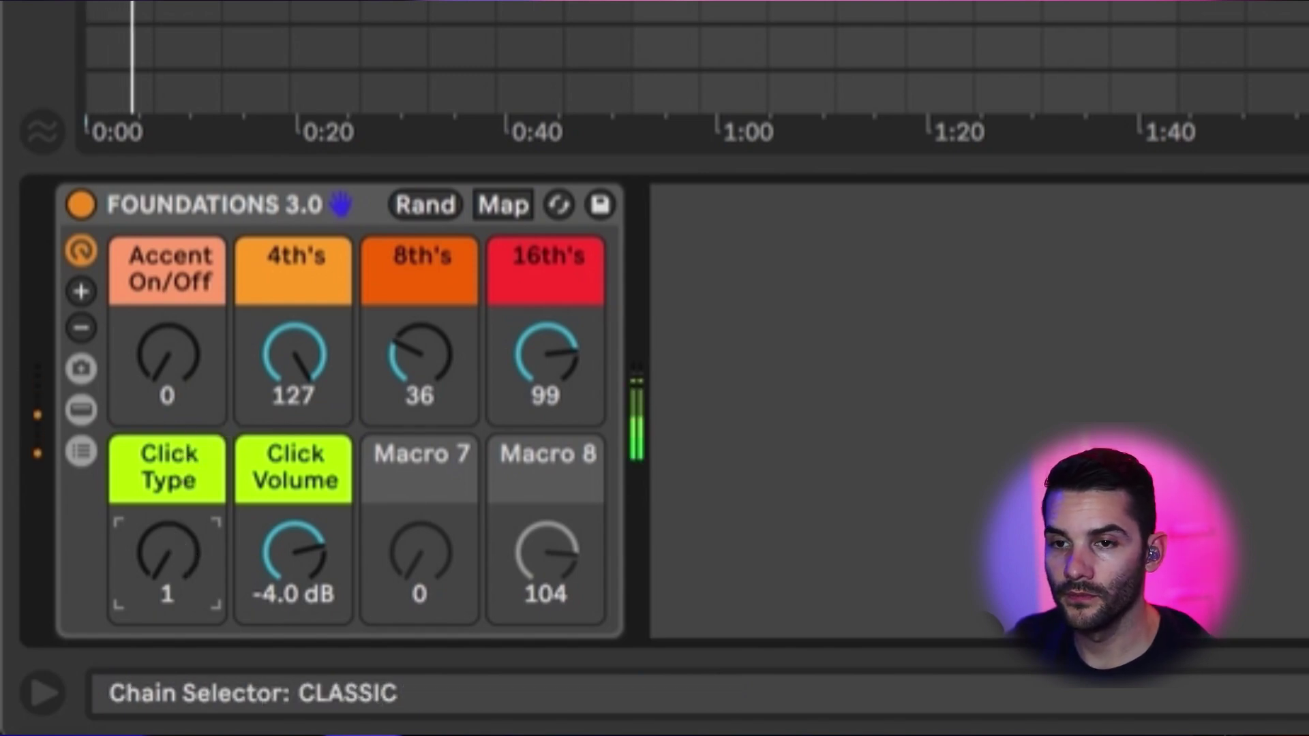
pyautogui.moveTo(169, 553); pyautogui.dragTo(169, 542)
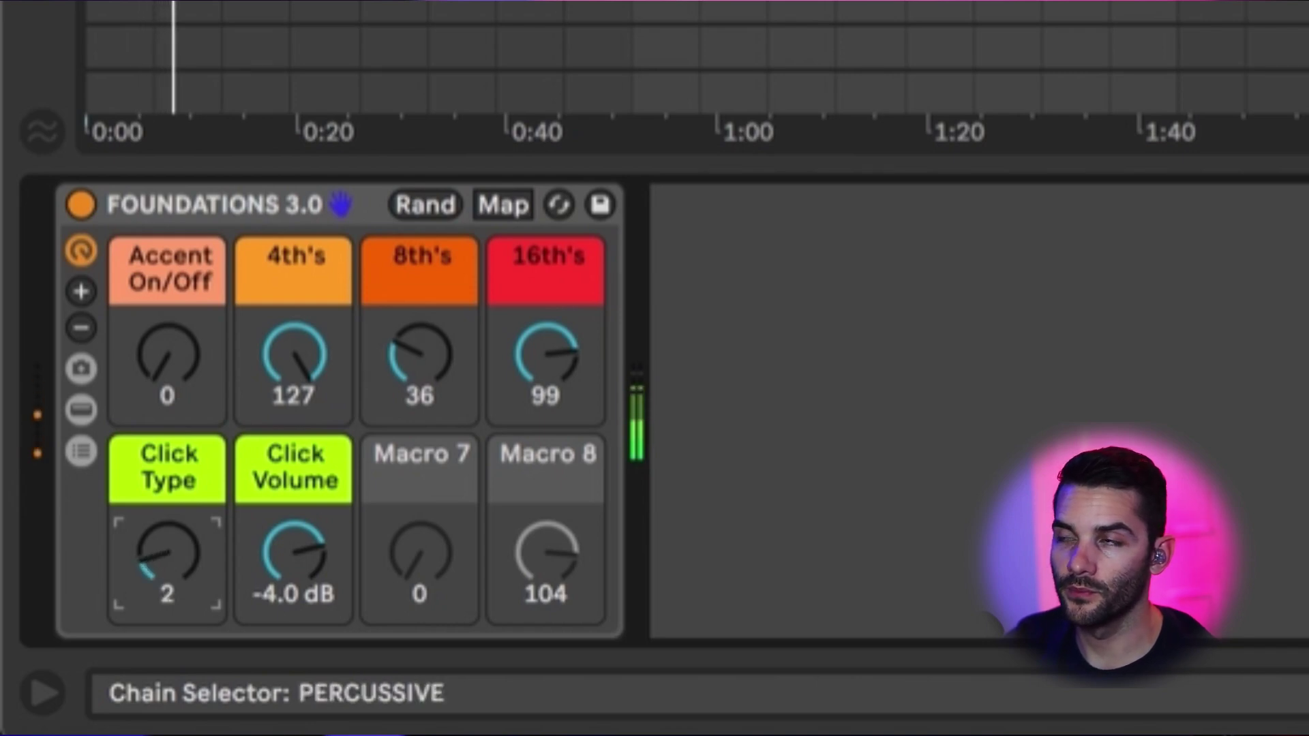
pyautogui.moveTo(169, 553)
pyautogui.mouseDown()
pyautogui.moveTo(169, 488)
pyautogui.moveTo(169, 563)
pyautogui.mouseUp()
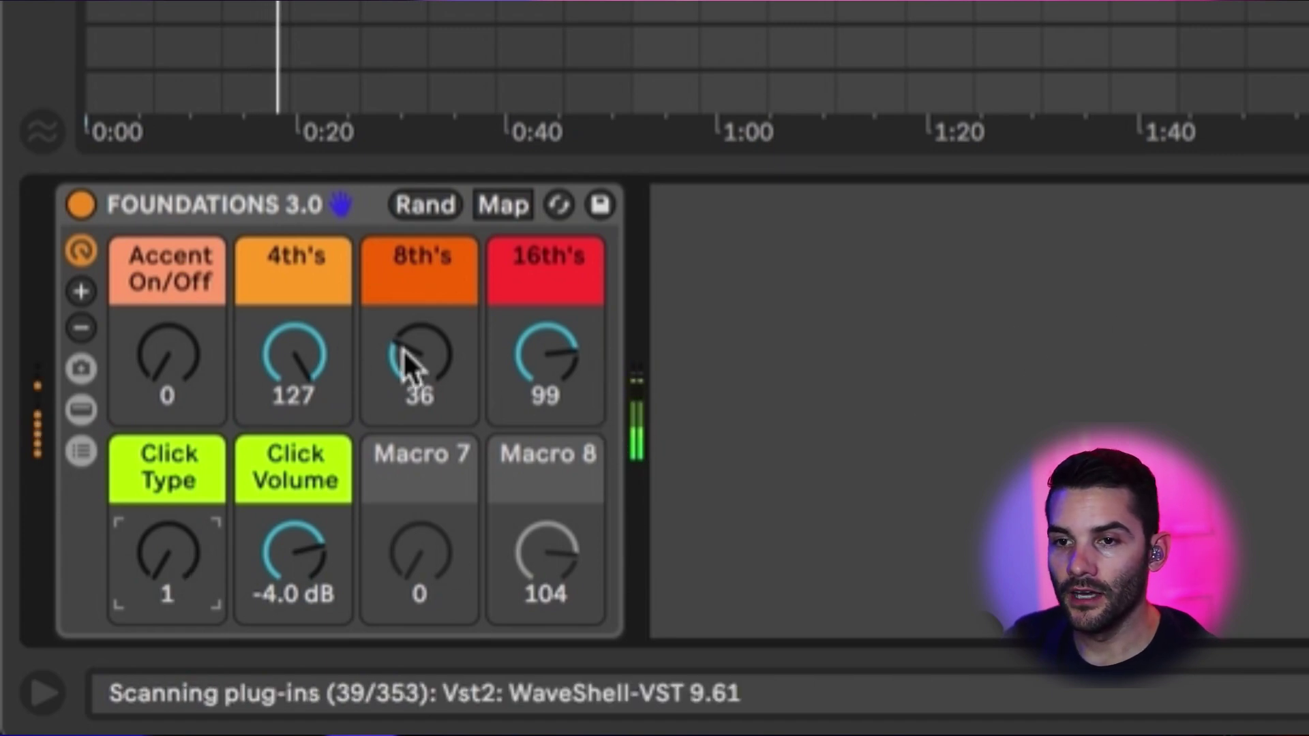
pyautogui.moveTo(422, 368)
pyautogui.mouseDown()
pyautogui.moveTo(422, 307)
pyautogui.moveTo(423, 393)
pyautogui.mouseUp()
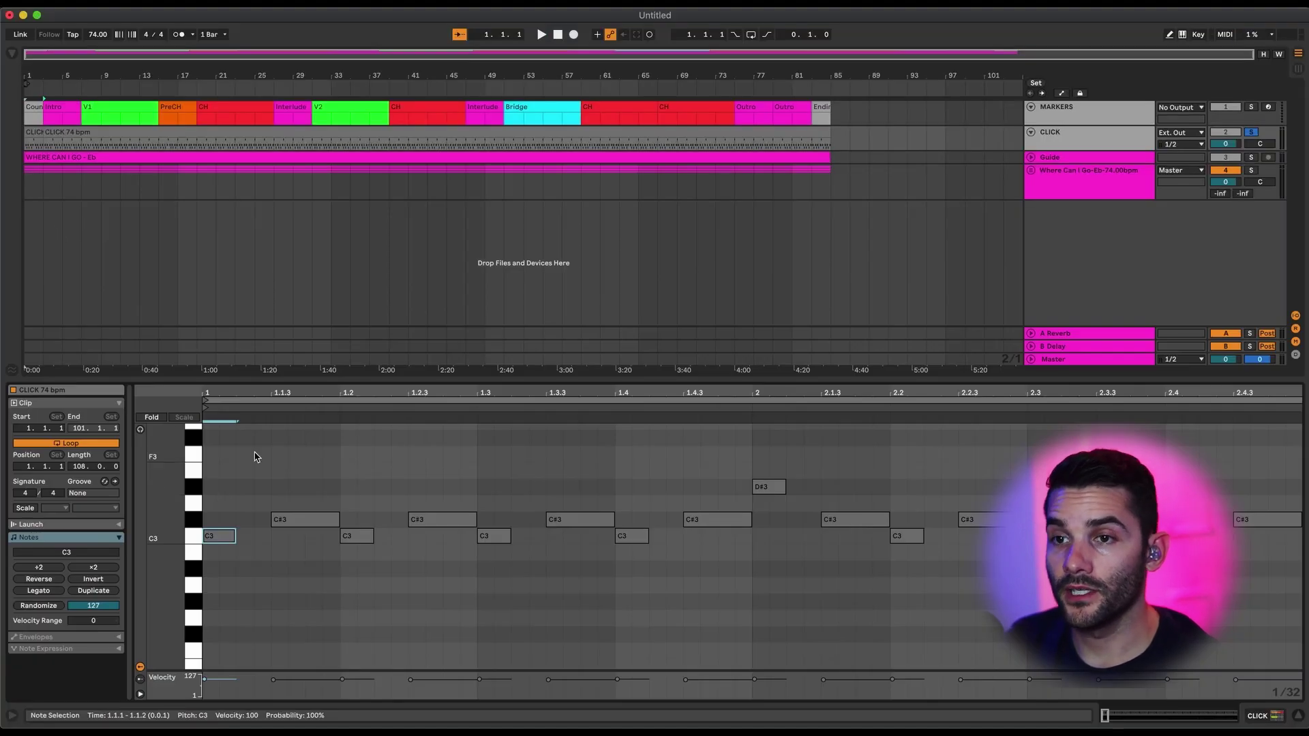
# Try to delete the C#3 and D#3 notes in the first two bars of the CLICK 74 bpm clip.
pyautogui.moveTo(271, 469)
pyautogui.mouseDown()
pyautogui.moveTo(1295, 494)
pyautogui.moveTo(1298, 526)
pyautogui.mouseUp()
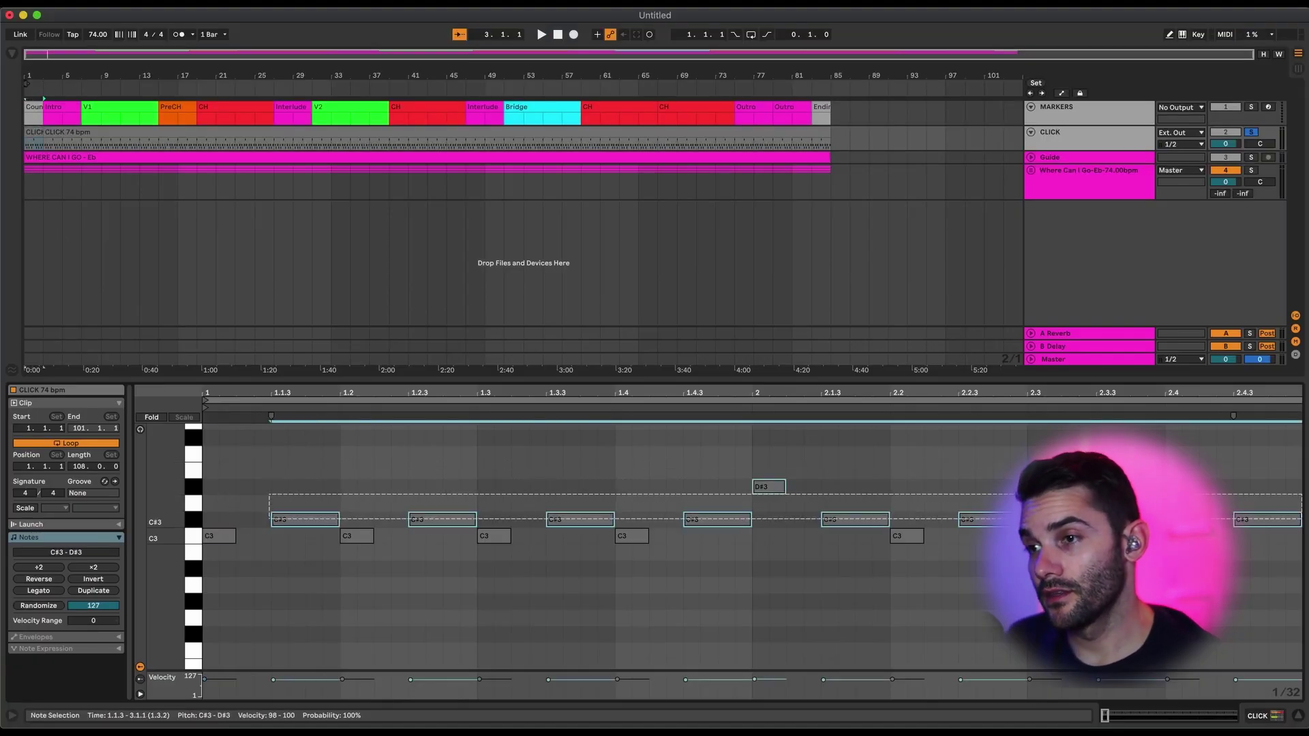
pyautogui.press('Delete')
# Turn off solo on the CLICK track.
pyautogui.click(755, 283)
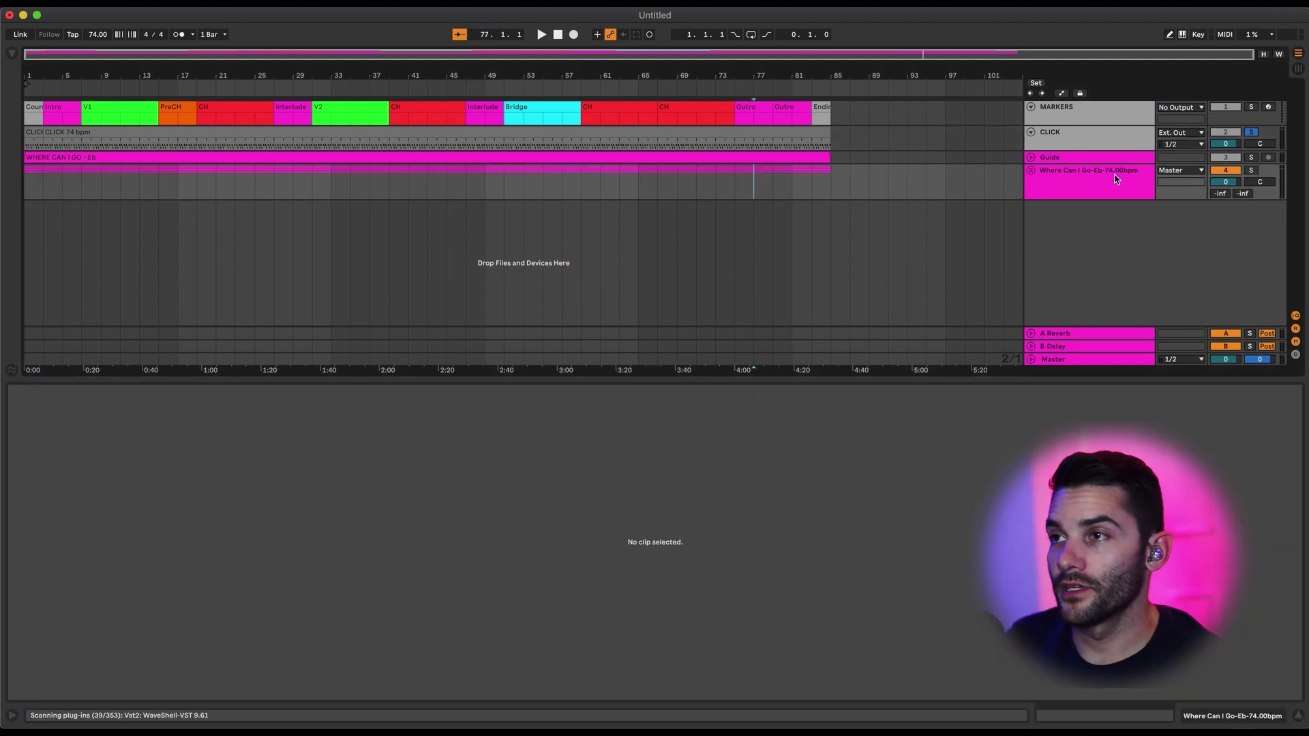
pyautogui.click(1072, 131)
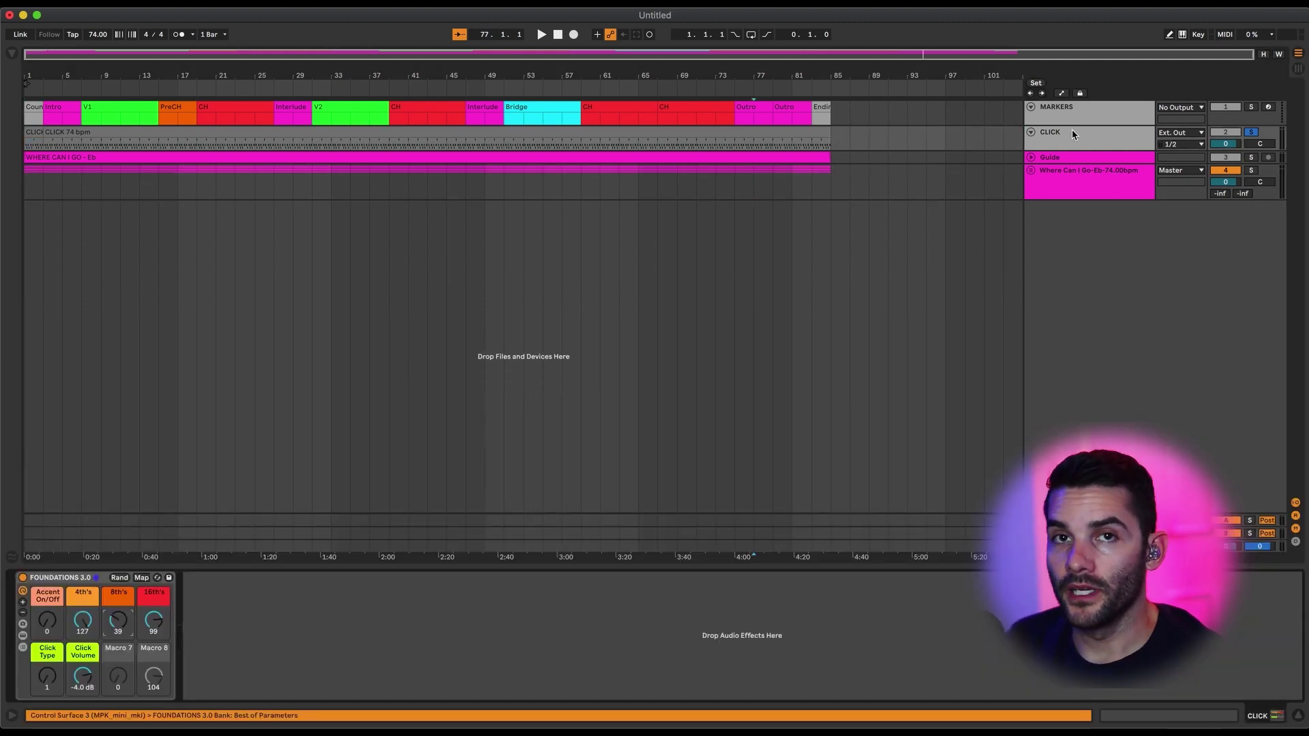
pyautogui.press('s')
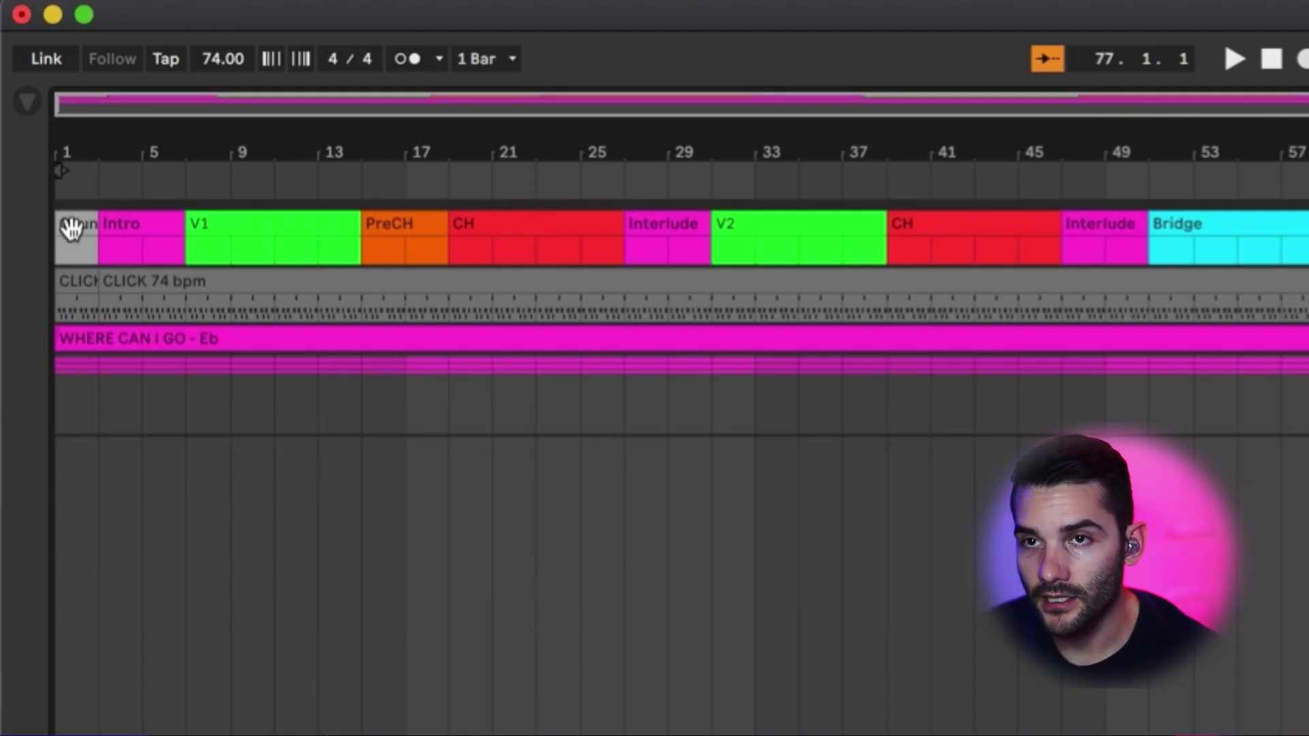
# Add a locator at the start of each section marker clip from Count Off through the second CH.
pyautogui.click(164, 222)
pyautogui.press('l')
pyautogui.click(231, 222)
pyautogui.press('l')
pyautogui.click(379, 222)
pyautogui.press('l')
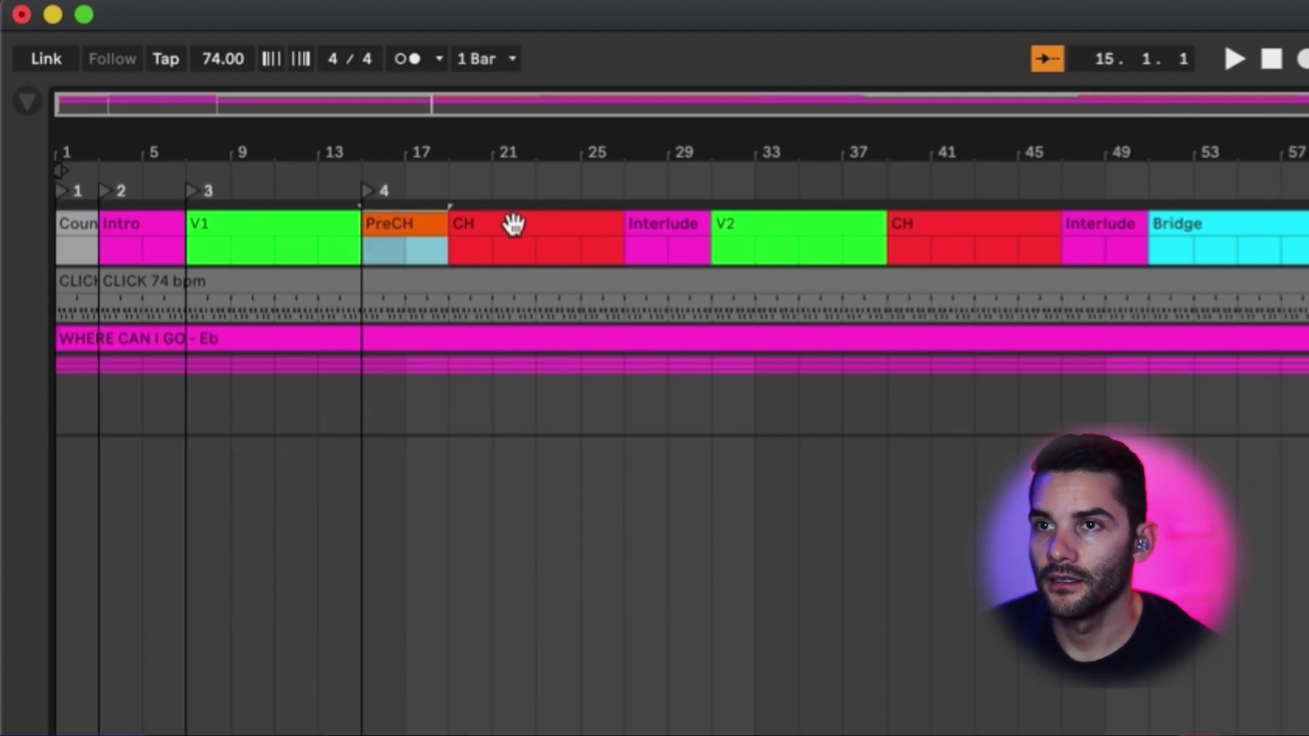
pyautogui.click(511, 224)
pyautogui.press('l')
pyautogui.click(651, 218)
pyautogui.press('l')
pyautogui.click(760, 225)
pyautogui.press('l')
pyautogui.click(914, 226)
pyautogui.press('l')
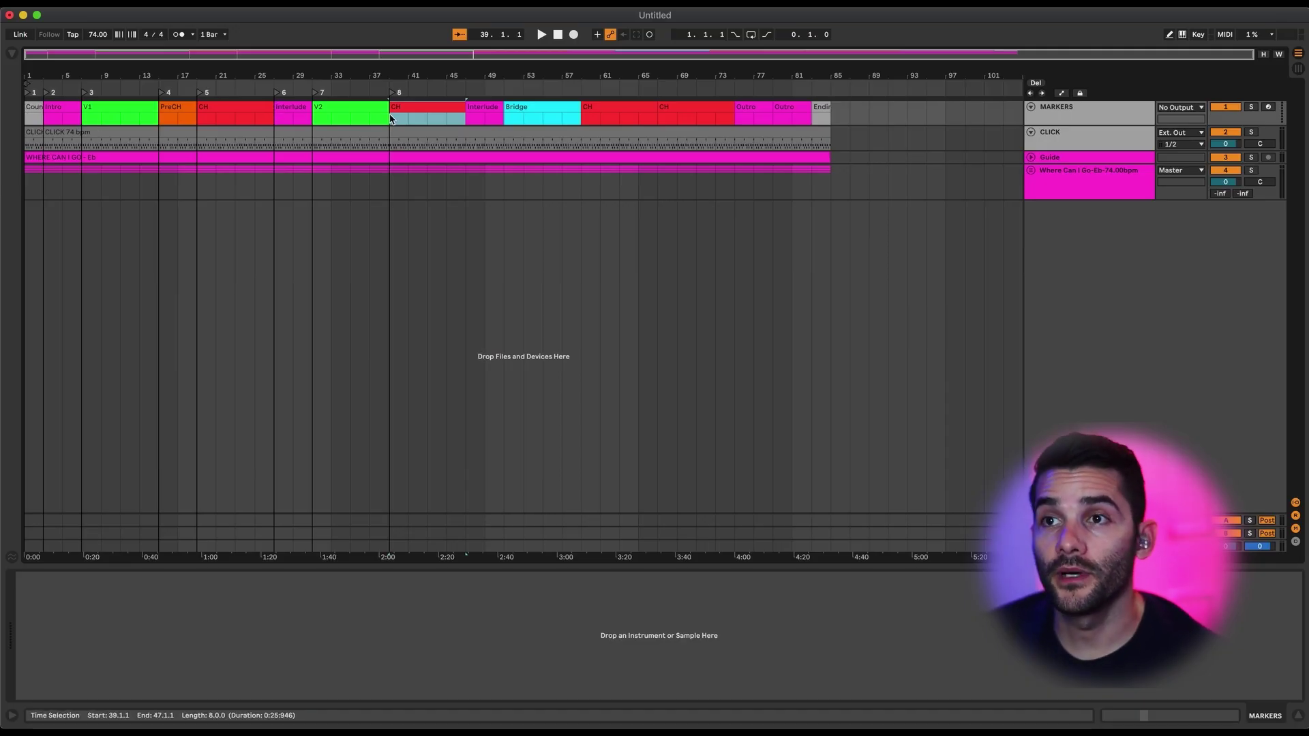
pyautogui.click(429, 103)
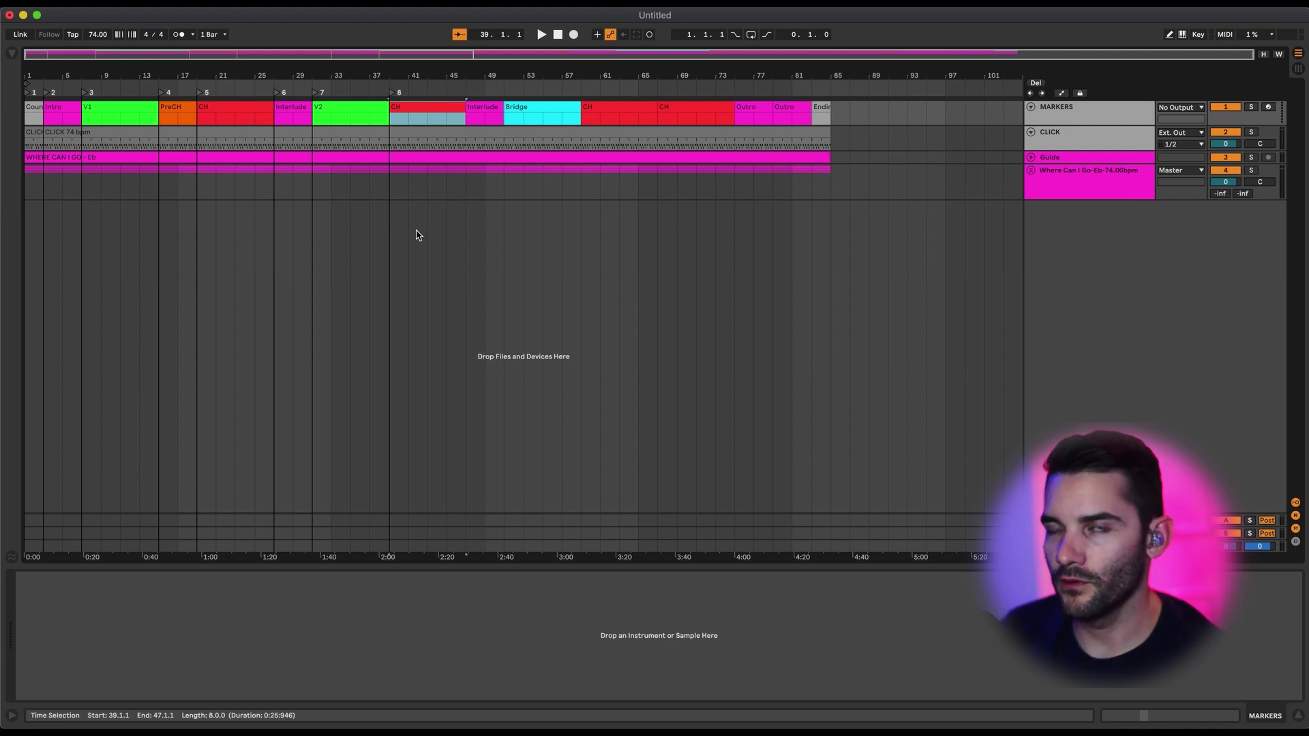
pyautogui.press('Delete')
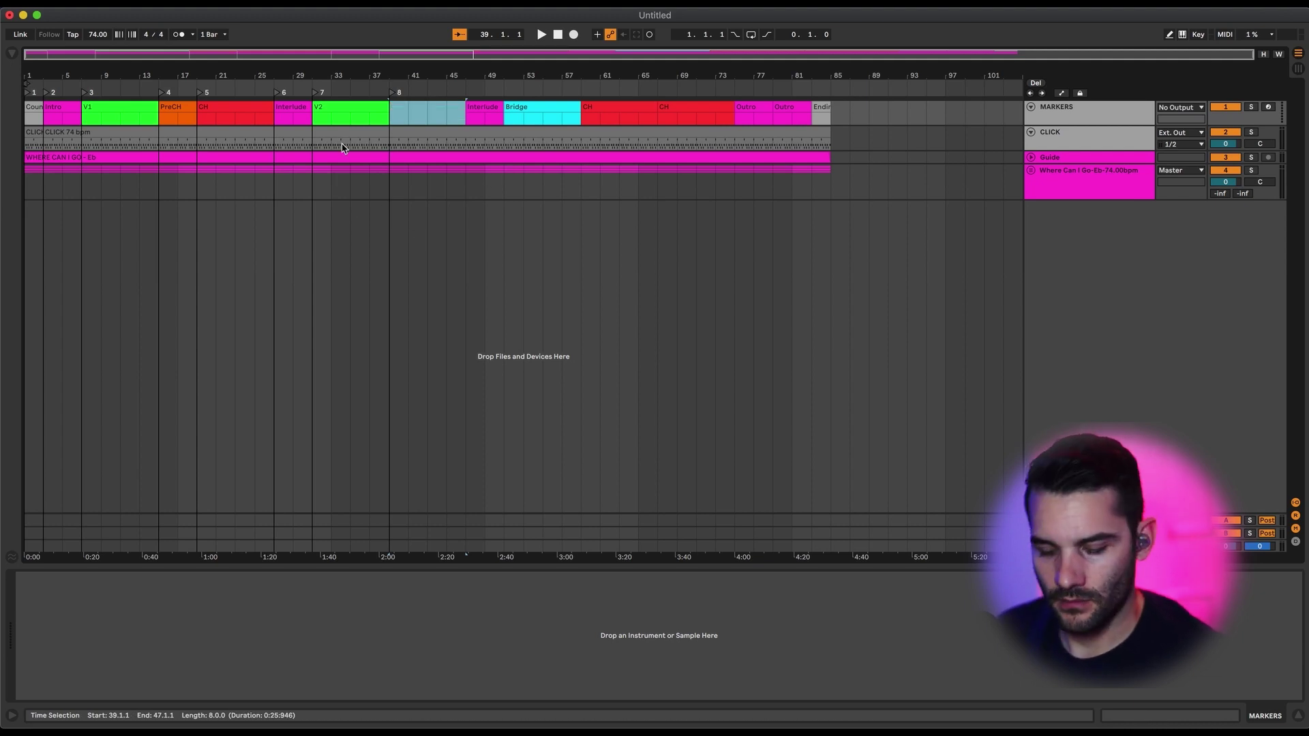
pyautogui.press('super+z')
# Delete all eight section locators from the arrangement timeline.
pyautogui.click(392, 92)
pyautogui.press('Delete')
pyautogui.press('Delete')
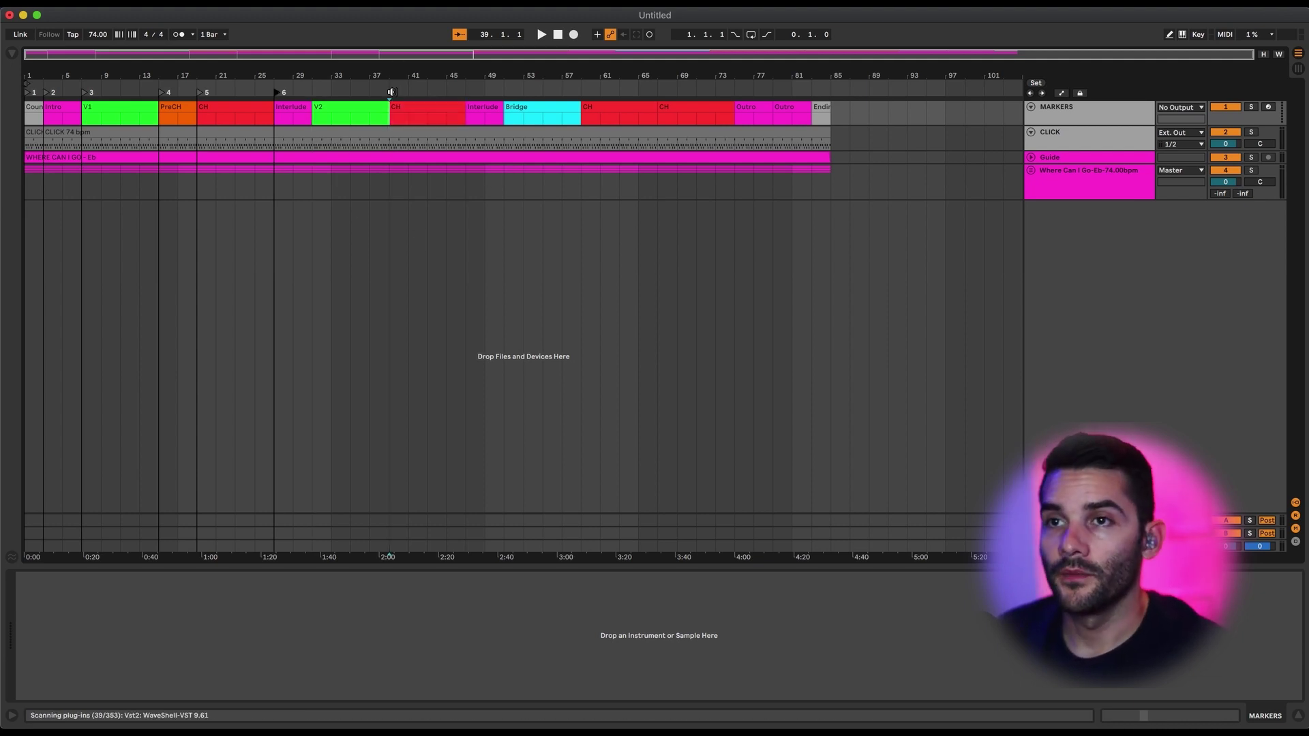
pyautogui.press('Delete')
pyautogui.press('Delete')
pyautogui.press('Delete')
pyautogui.press('Delete')
pyautogui.press('Delete')
pyautogui.press('Delete')
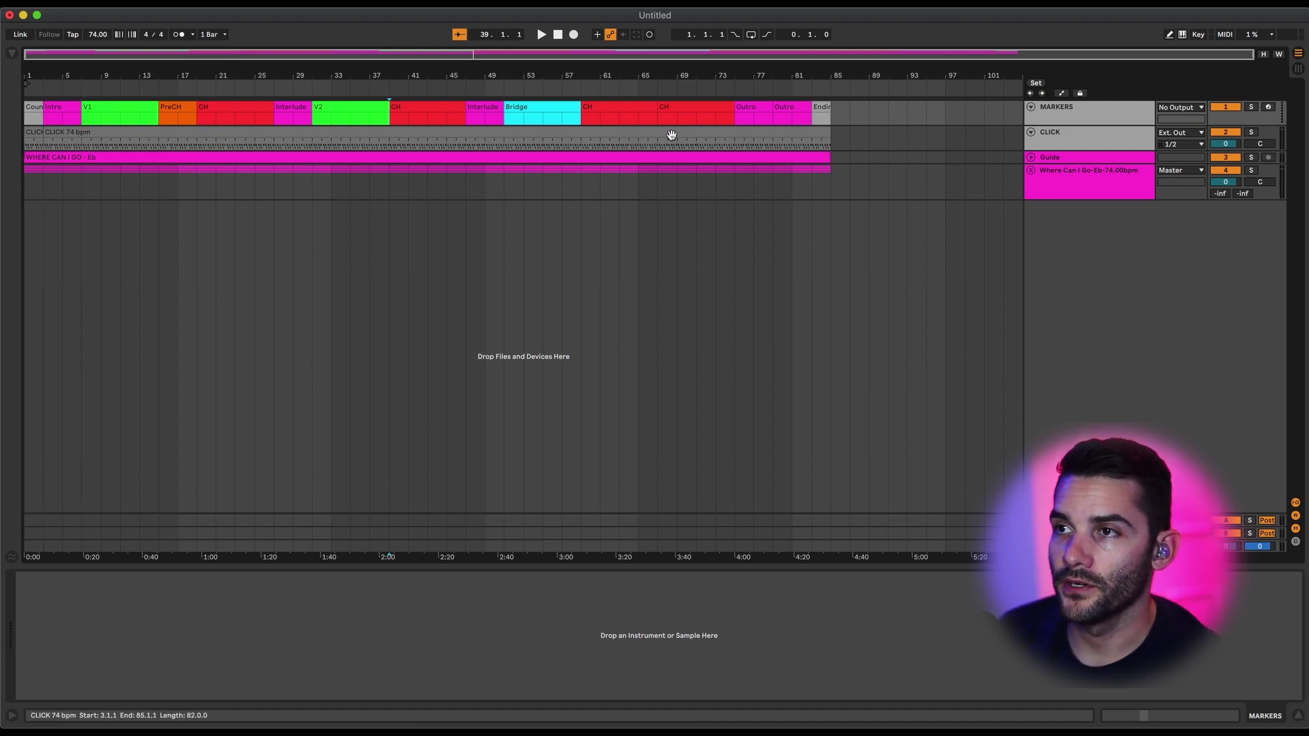
# Insert a new MIDI track directly below the MARKERS track.
pyautogui.click(1060, 118)
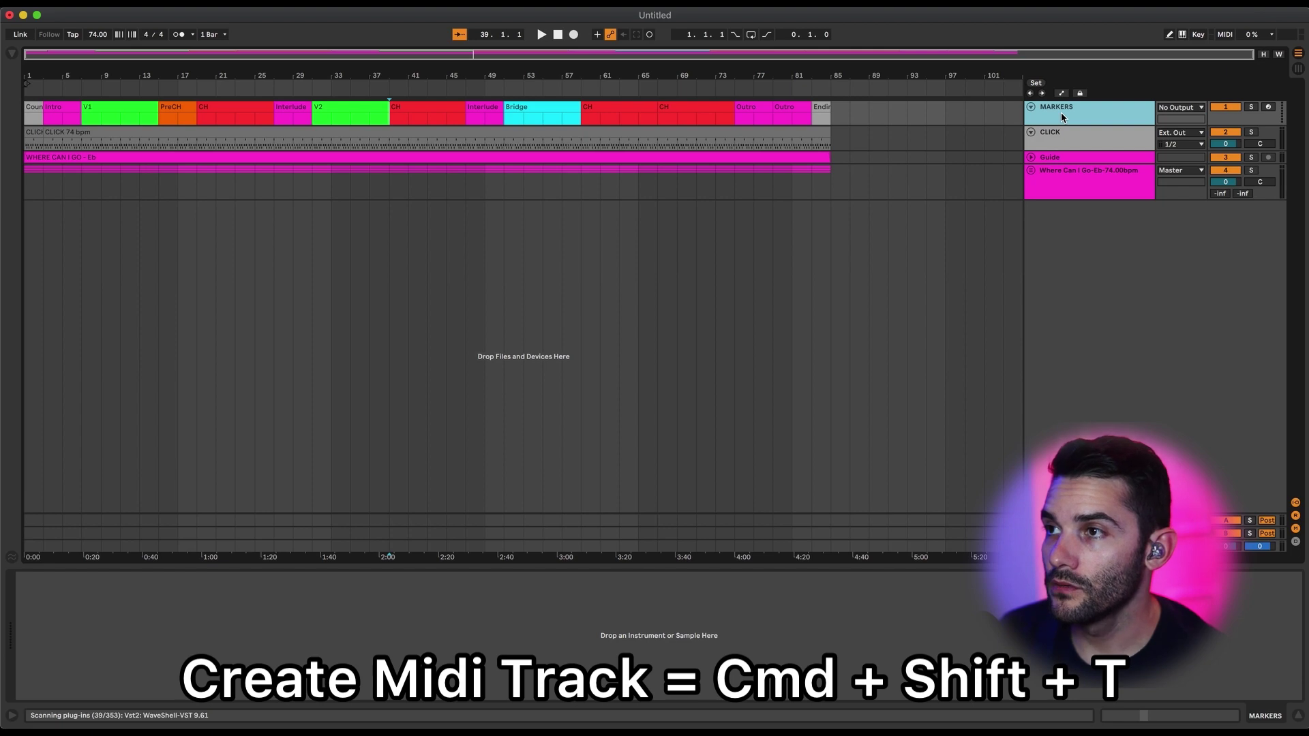
pyautogui.press('super+shift+t')
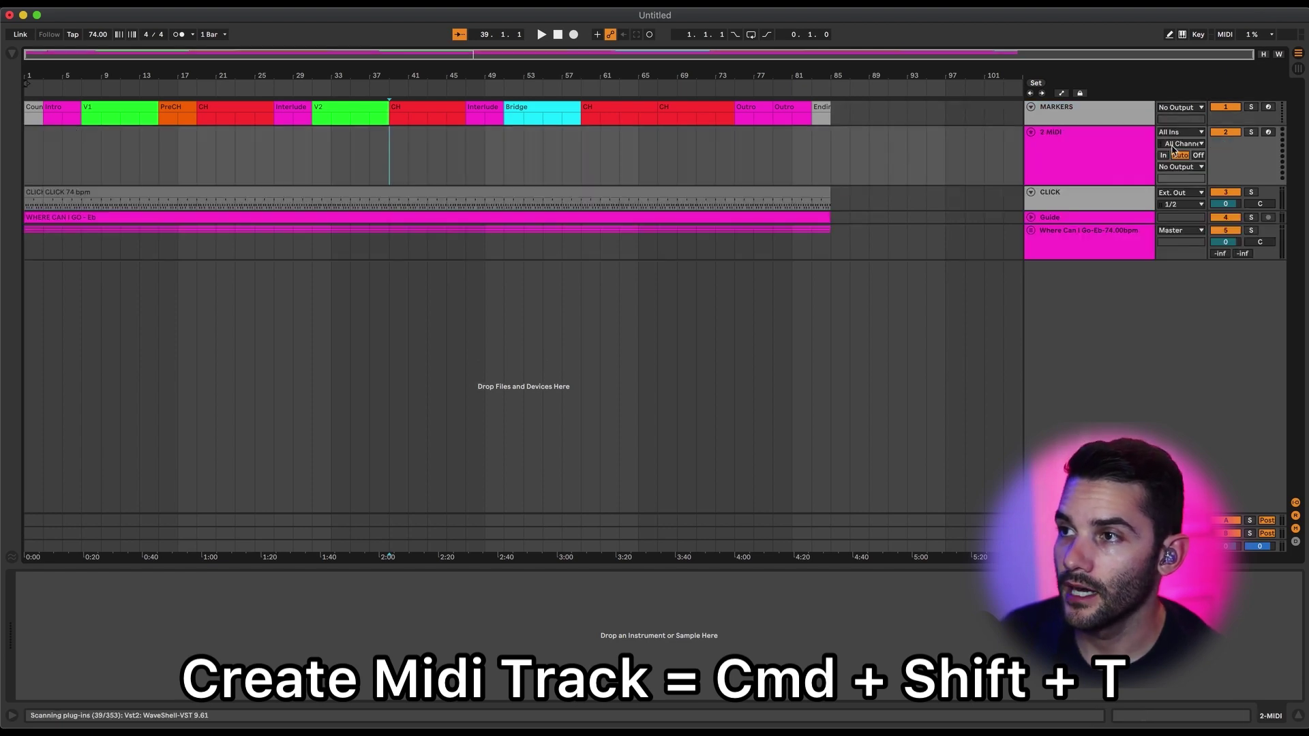
# Insert an audio track below the 2 MIDI track and another MIDI track below the audio track.
pyautogui.click(1117, 171)
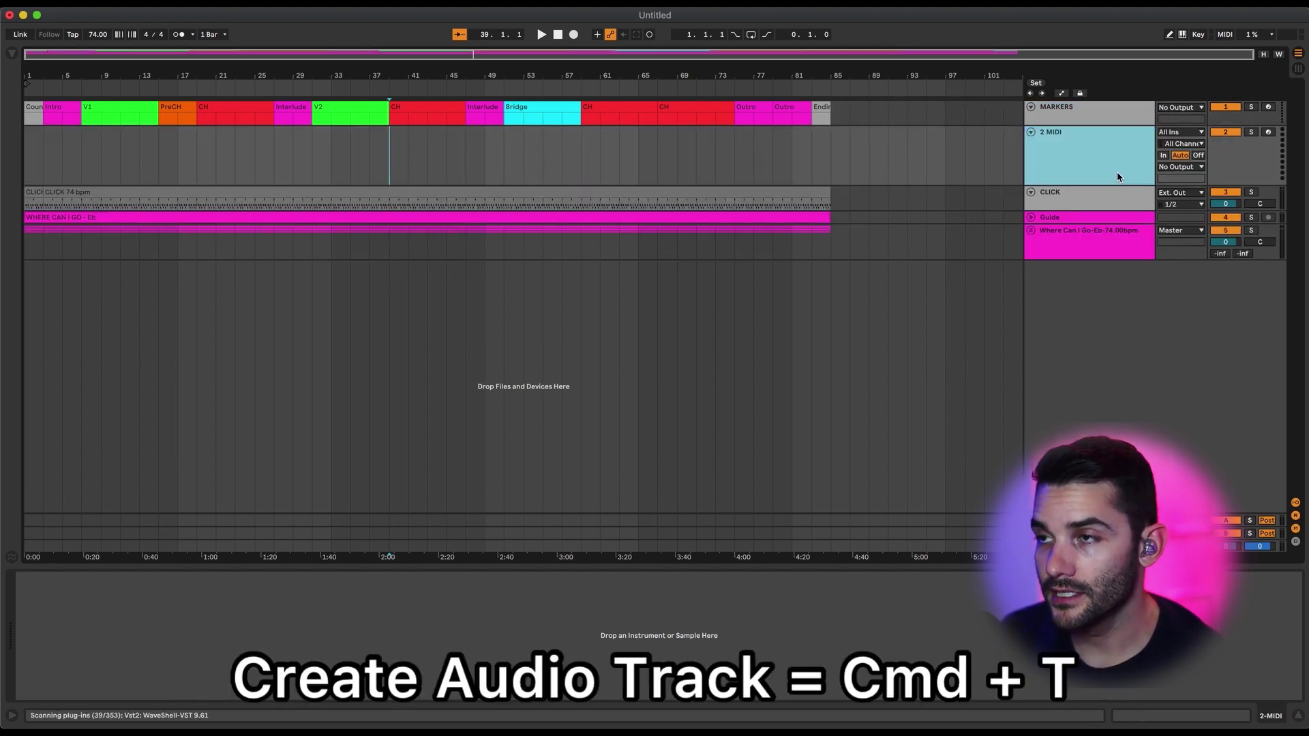
pyautogui.press('super+t')
pyautogui.click(1088, 216)
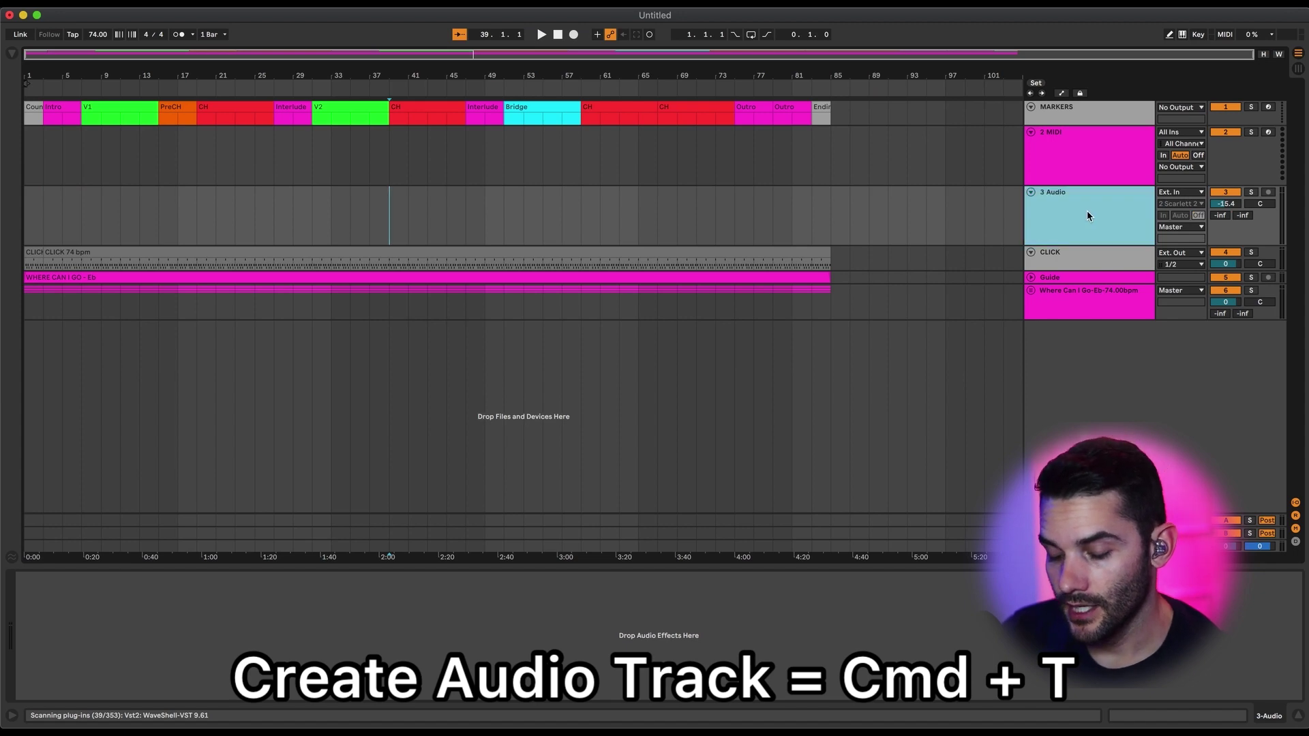
pyautogui.press('super+shift+t')
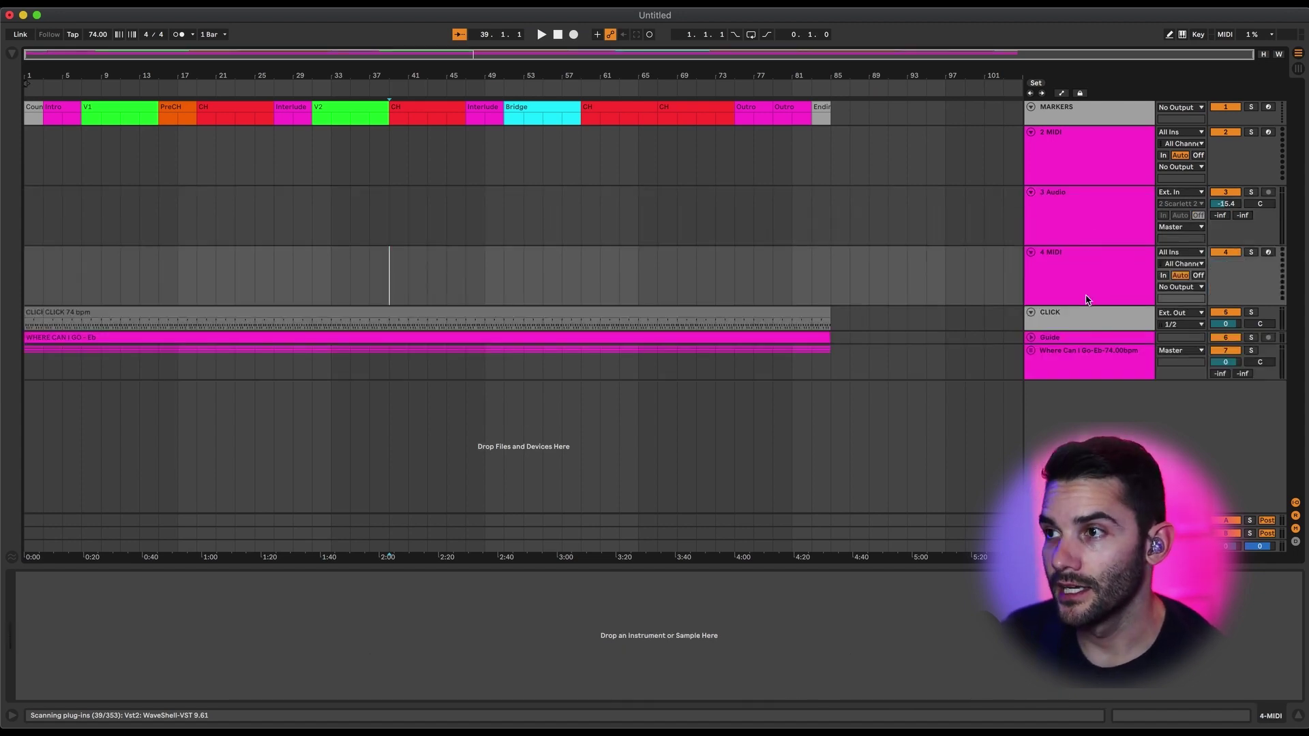
# Delete the 3 Audio and 4 MIDI tracks.
pyautogui.click(1087, 300)
pyautogui.keyDown('shift'); pyautogui.click(1084, 230); pyautogui.keyUp('shift')
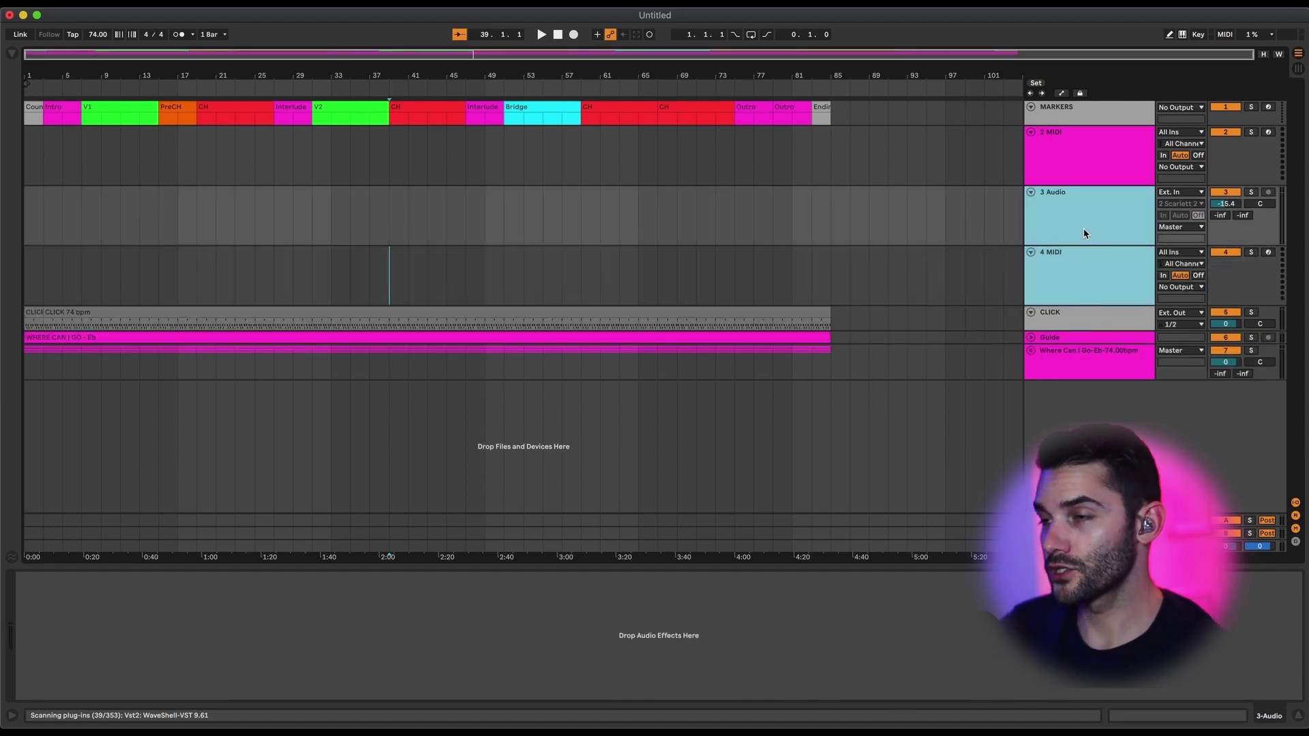
pyautogui.press('Delete')
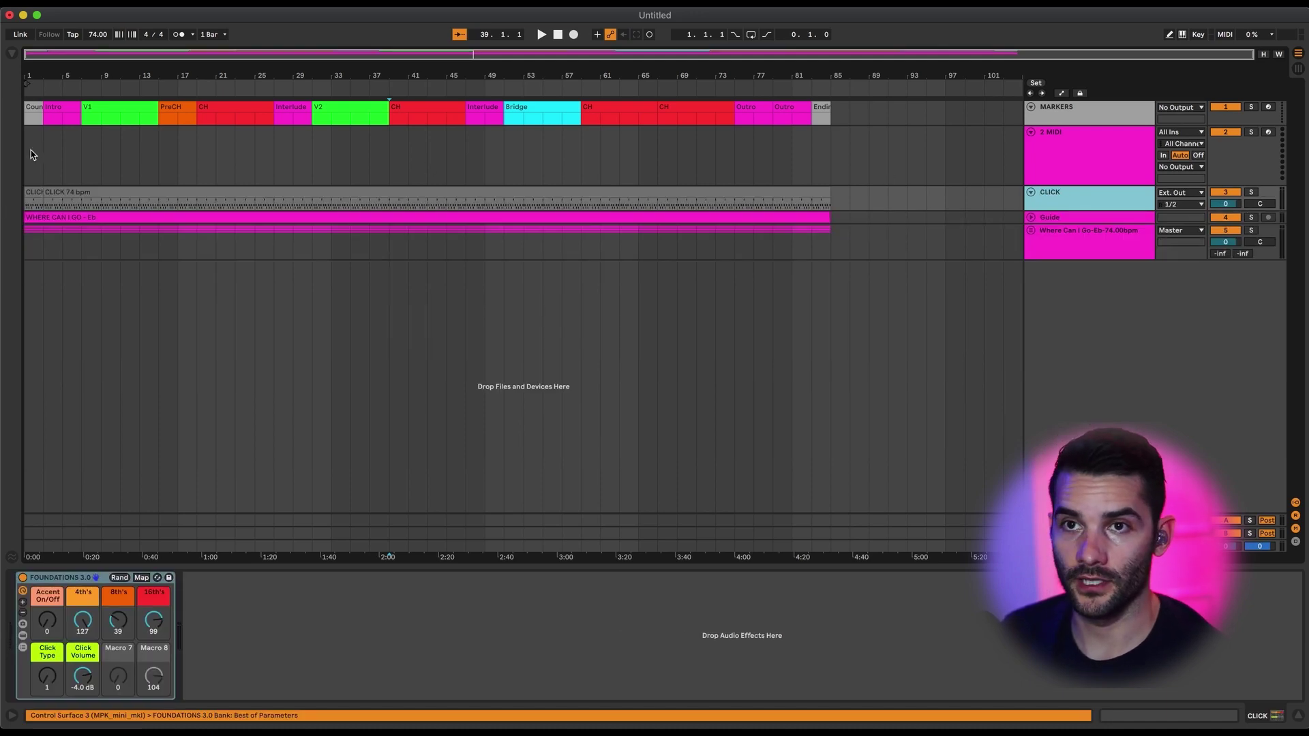
# Enlarge the 2 MIDI track, select its first two bars beneath Count Off, and play the count-off.
pyautogui.scroll(-5, 26, 163)
pyautogui.scroll(3, 26, 163)
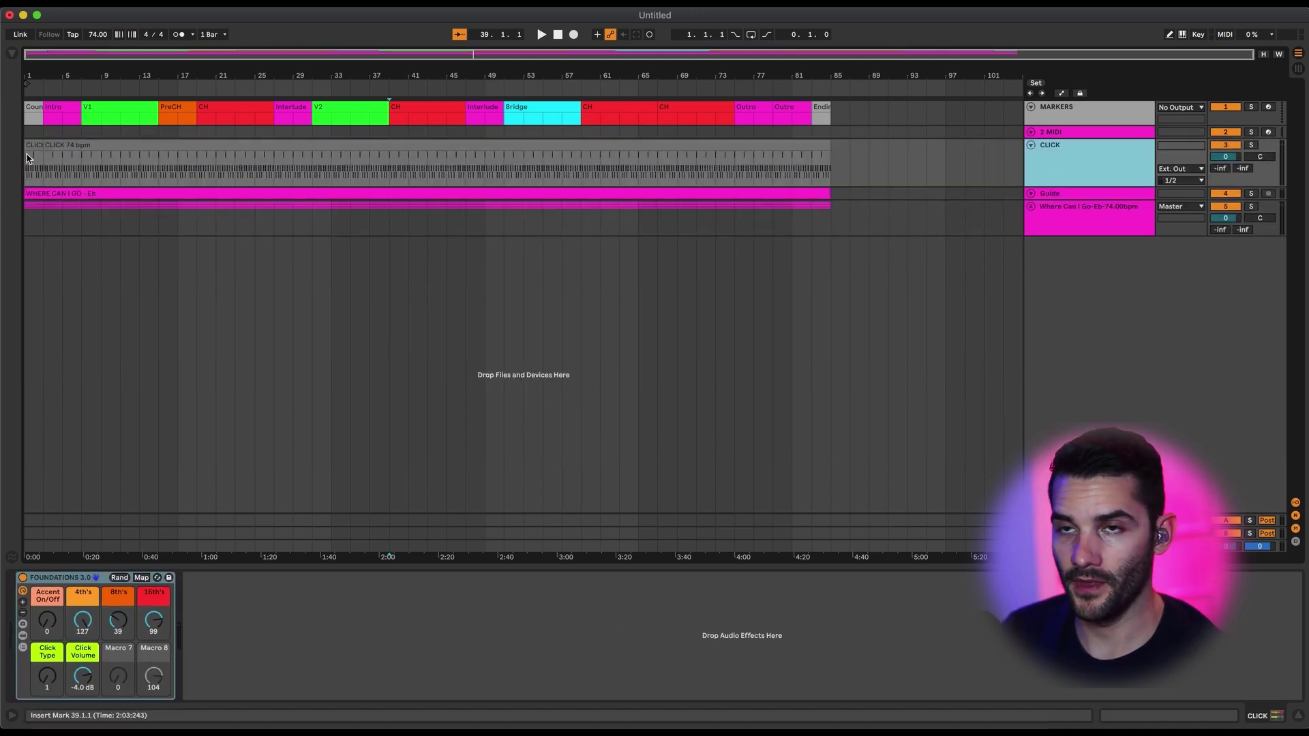
pyautogui.scroll(5, 29, 143)
pyautogui.scroll(5, 29, 142)
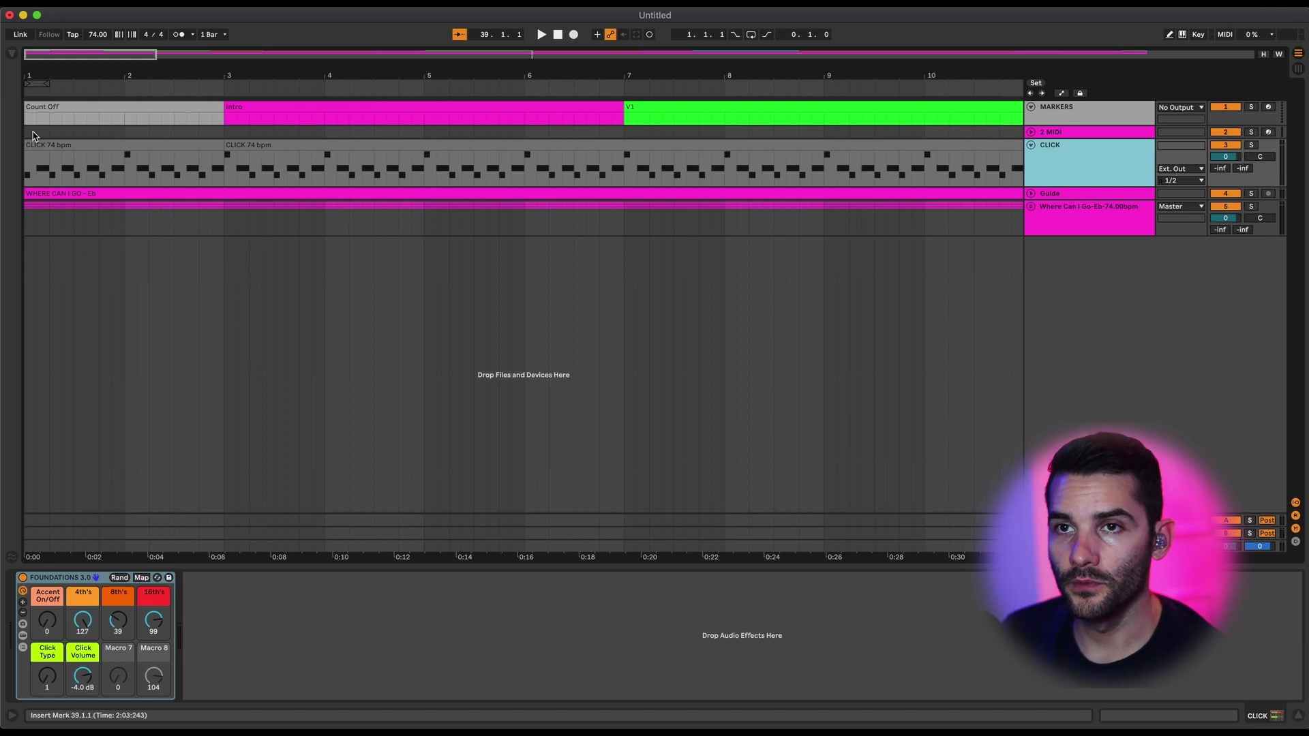
pyautogui.scroll(5, 32, 134)
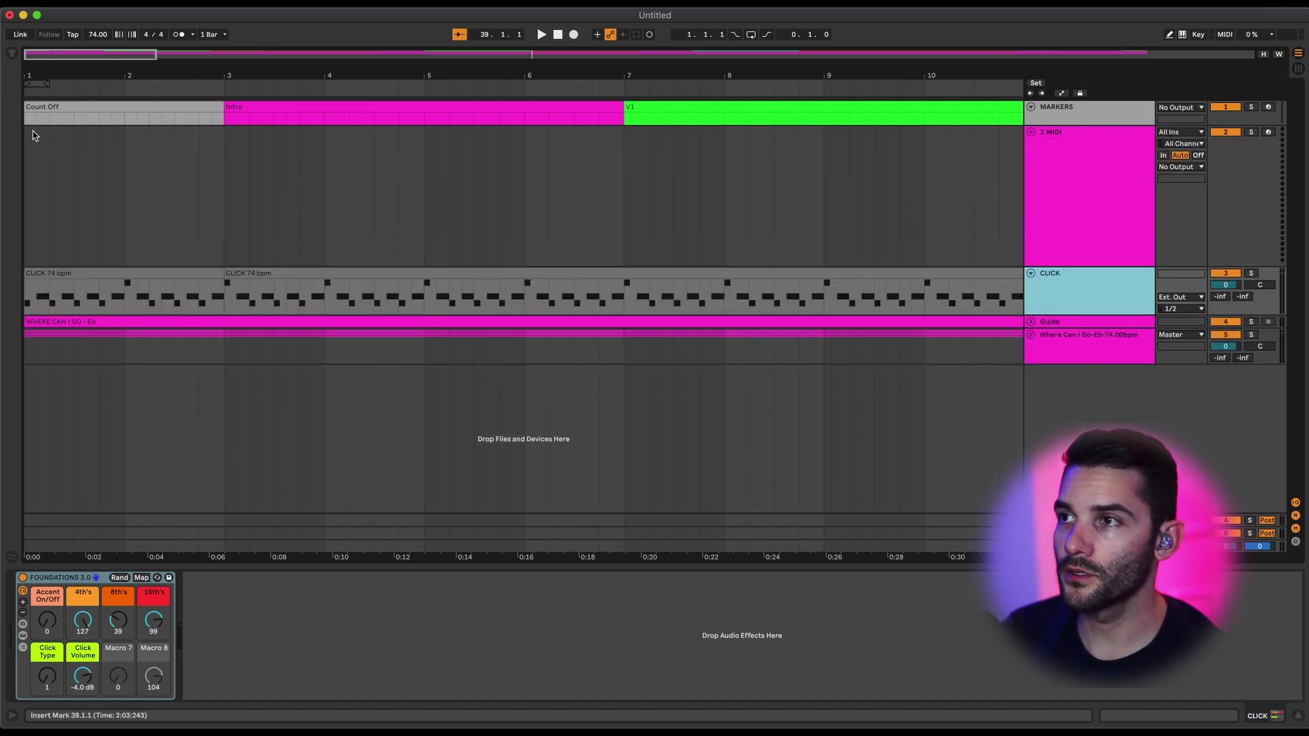
pyautogui.moveTo(229, 191); pyautogui.dragTo(28, 202)
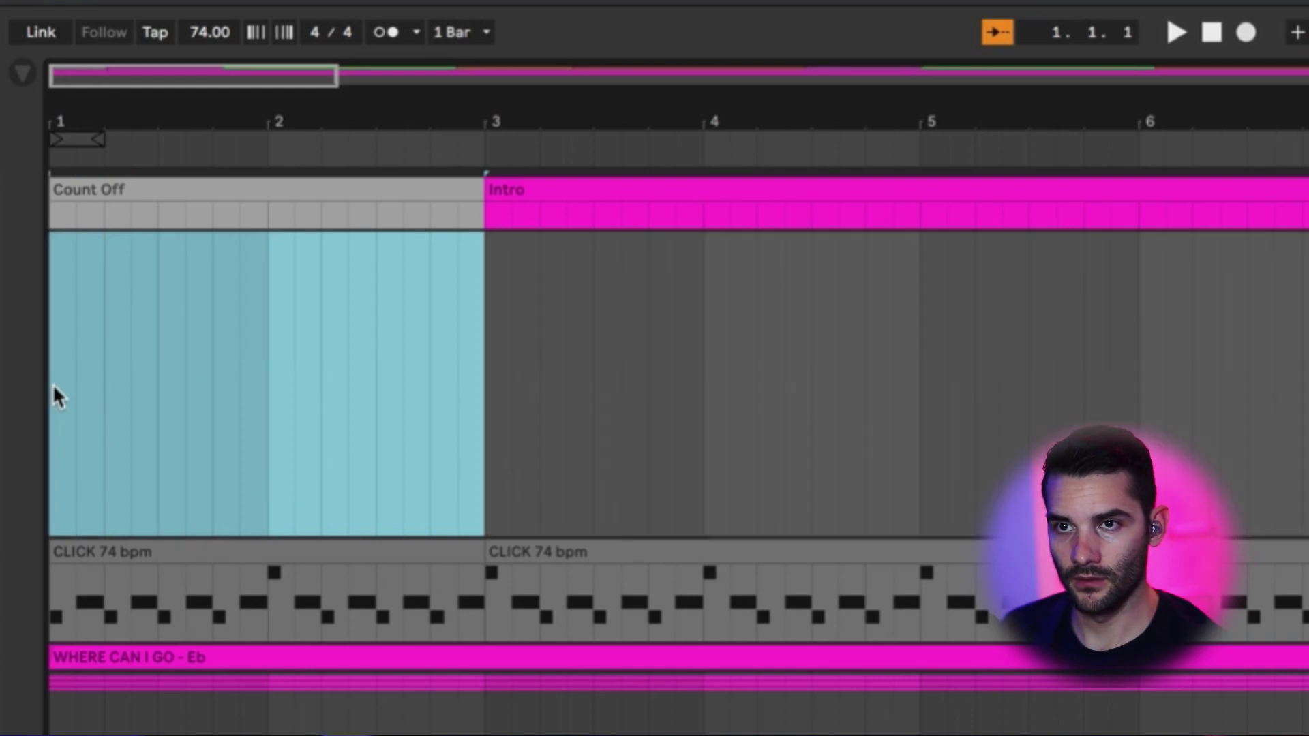
pyautogui.press('space')
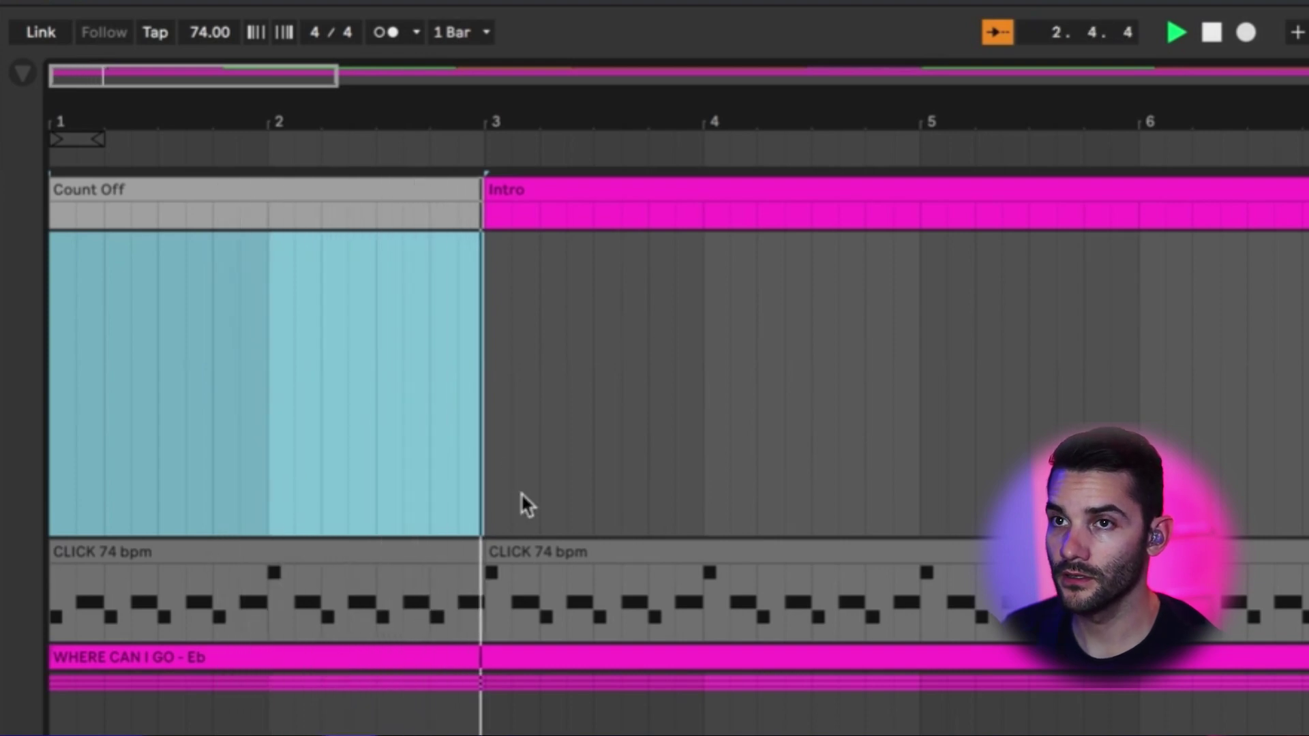
pyautogui.press('space')
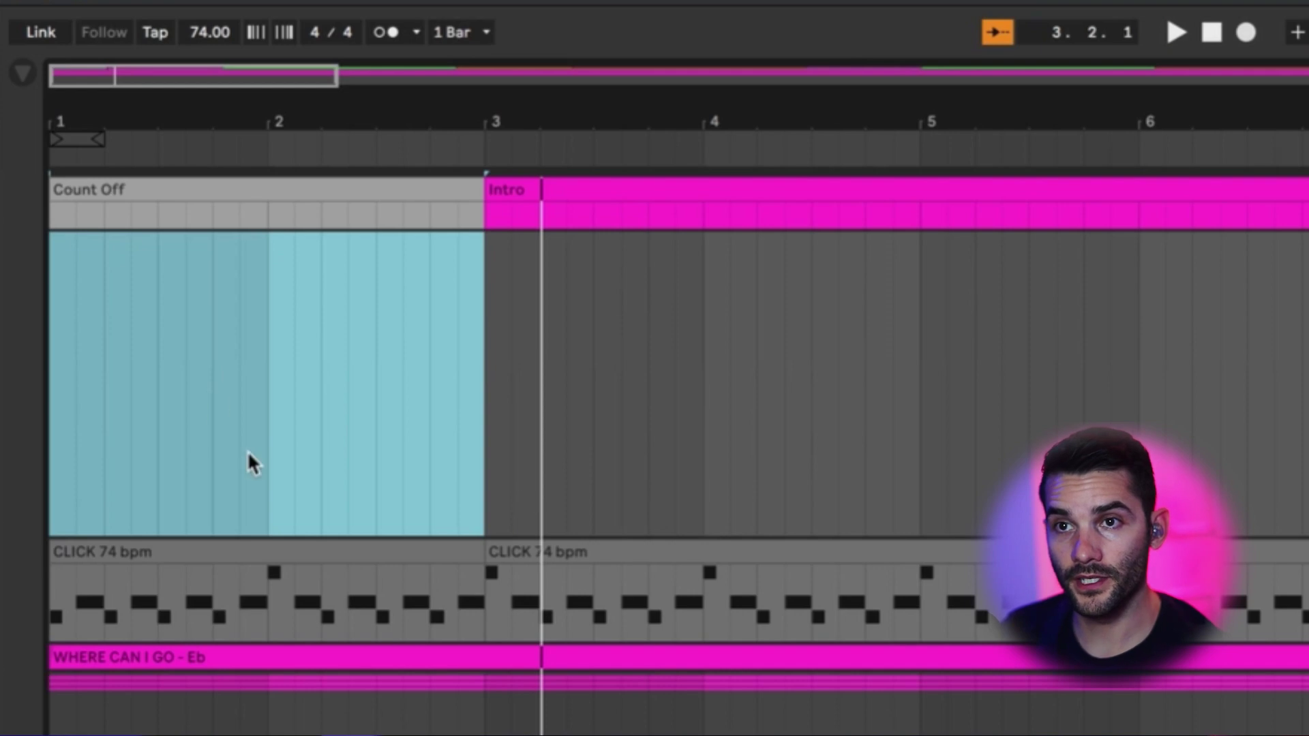
# Insert an empty MIDI clip across the first two bars of the 2 MIDI track and name it Count Off.
pyautogui.rightClick(202, 390)
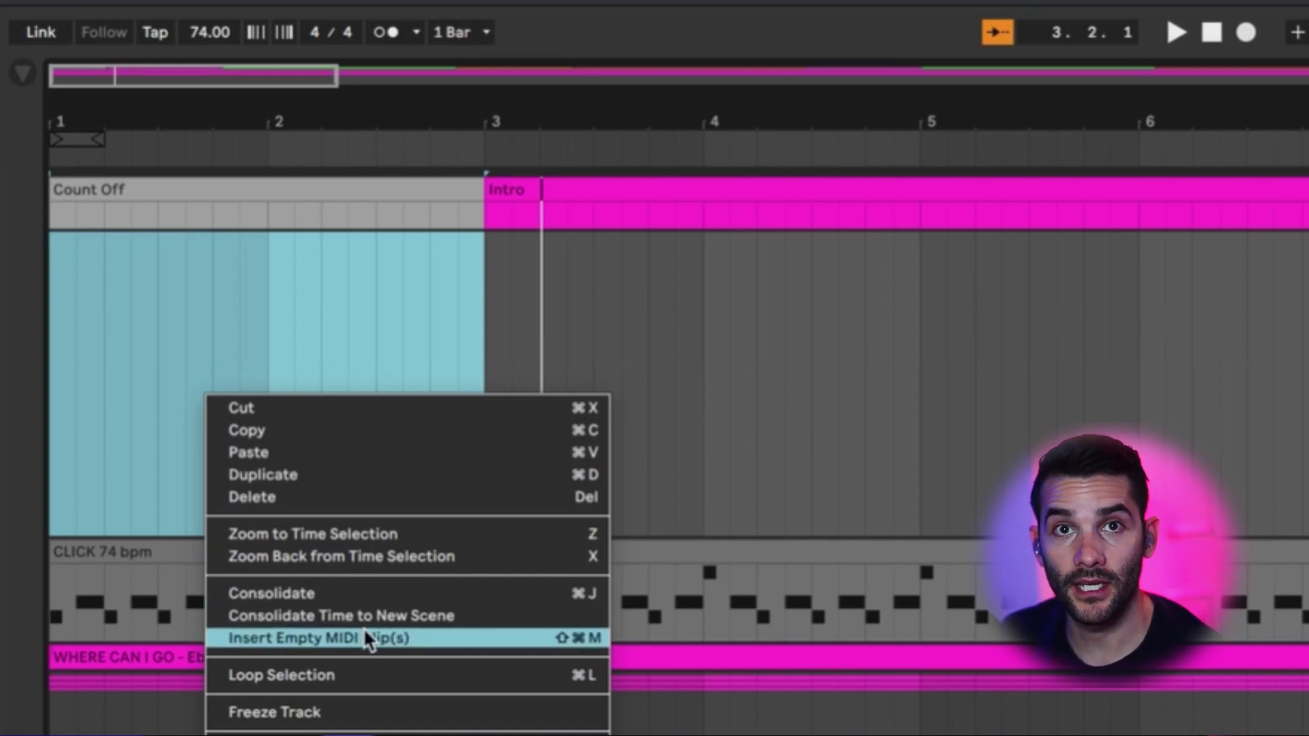
pyautogui.click(595, 640)
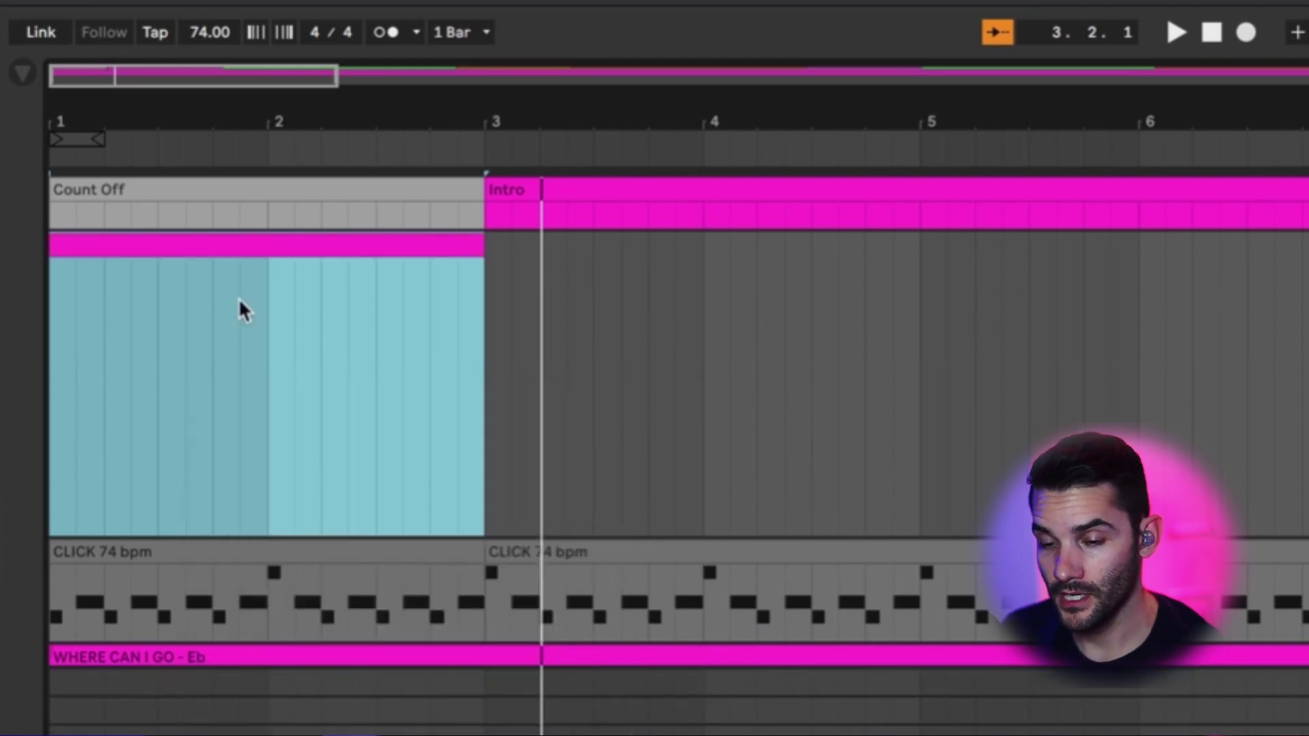
pyautogui.rightClick(233, 247)
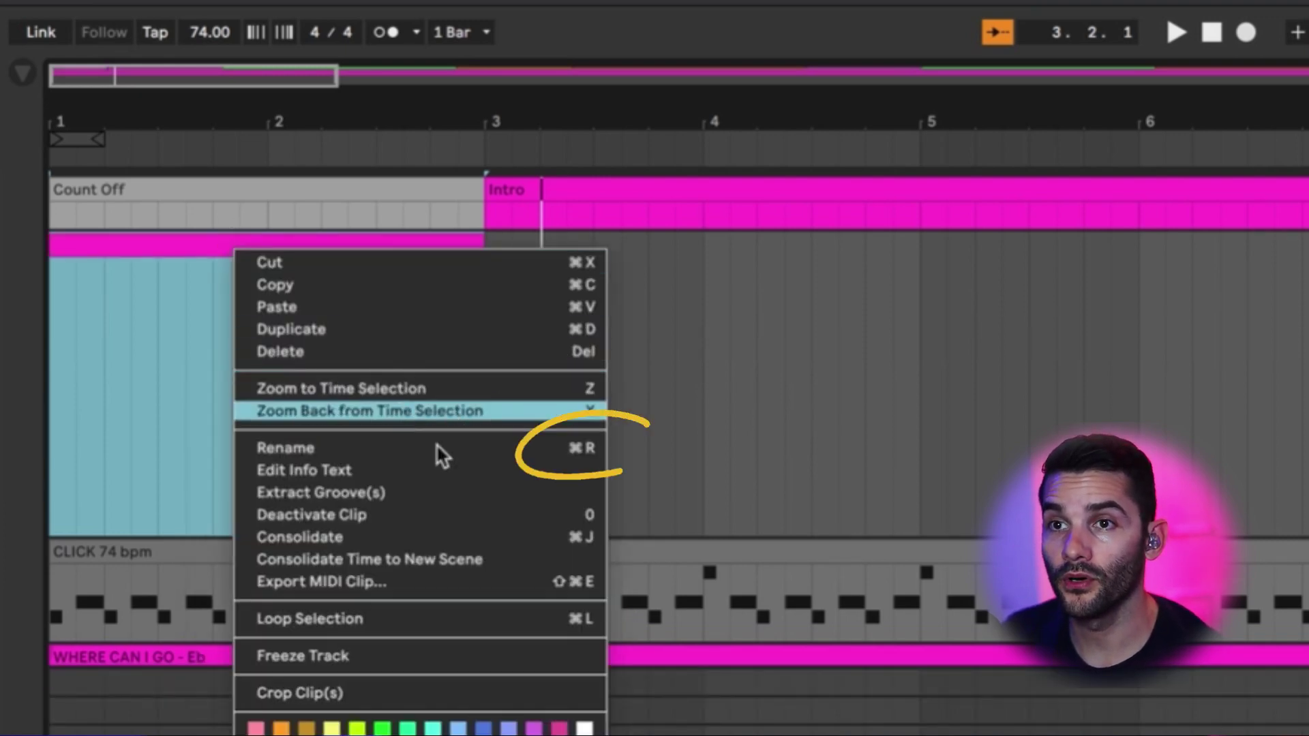
pyautogui.click(552, 448)
pyautogui.write('C')
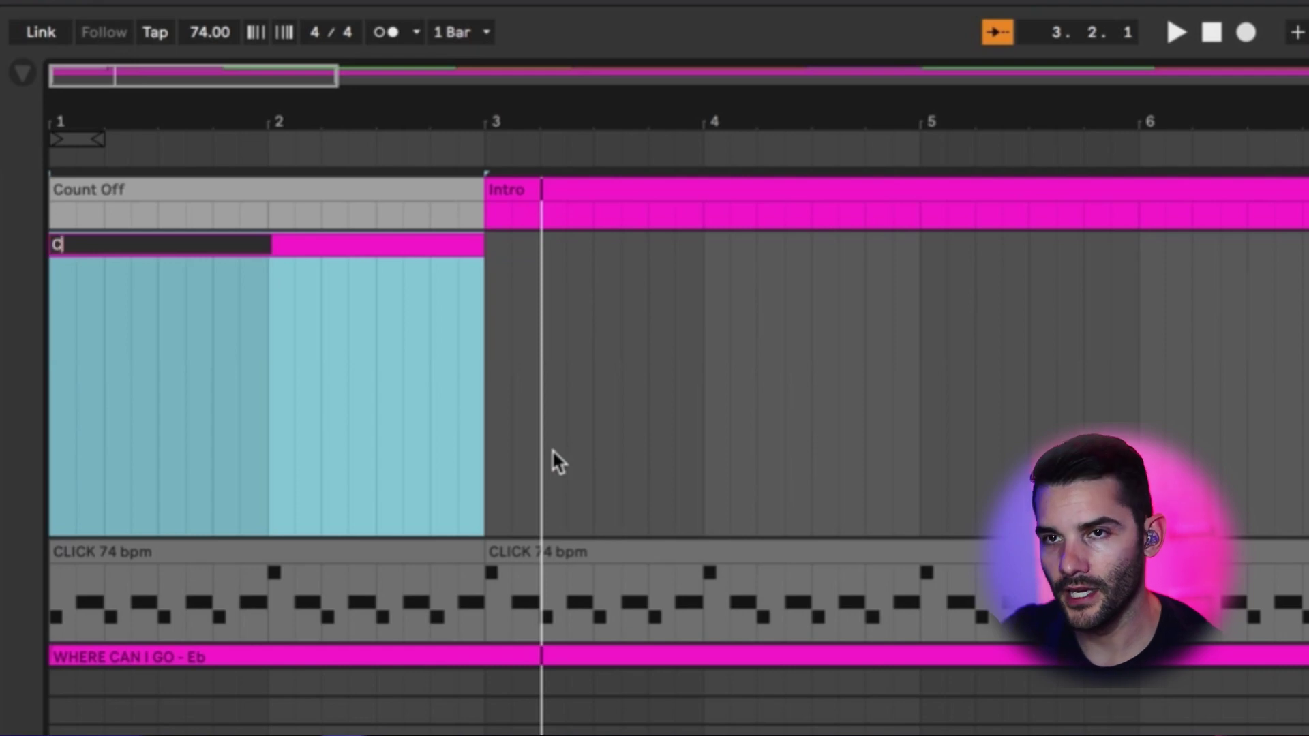
pyautogui.write('ount Off')
pyautogui.press('Return')
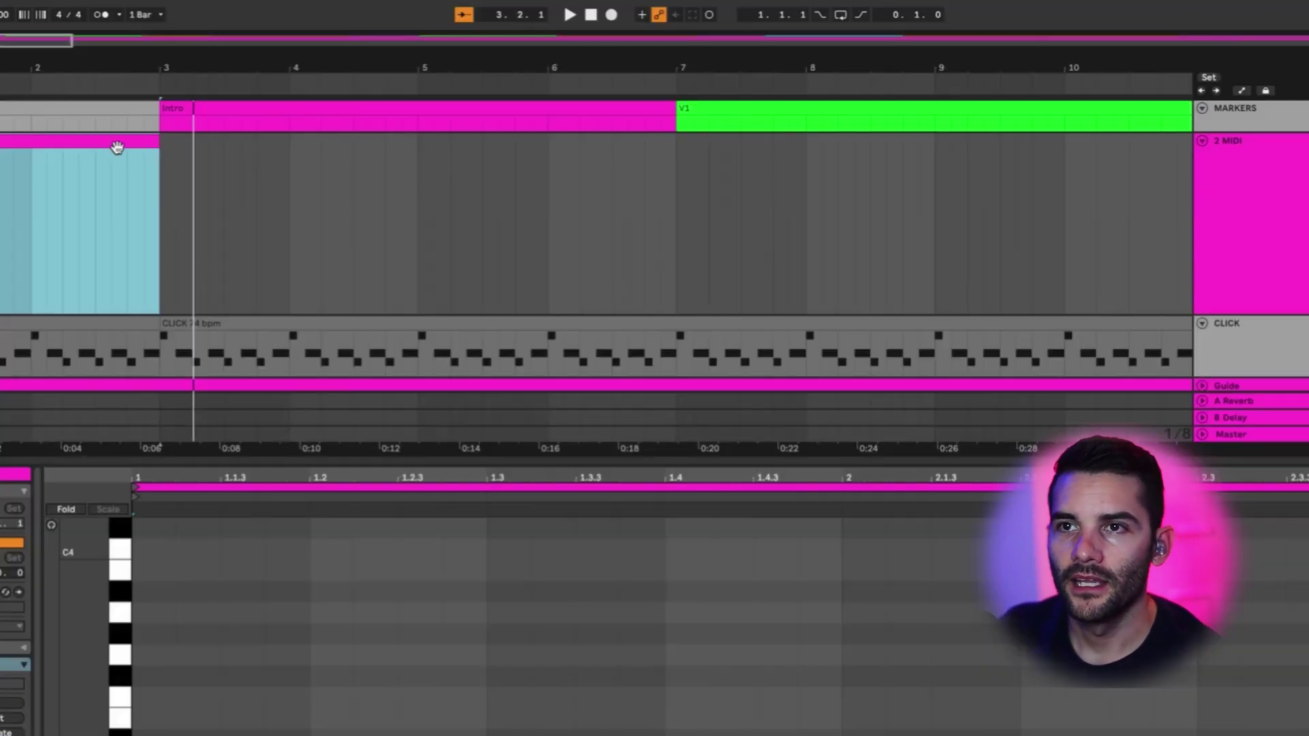
# Colour the new Count Off clip on the 2 MIDI track grey to match its marker.
pyautogui.rightClick(117, 148)
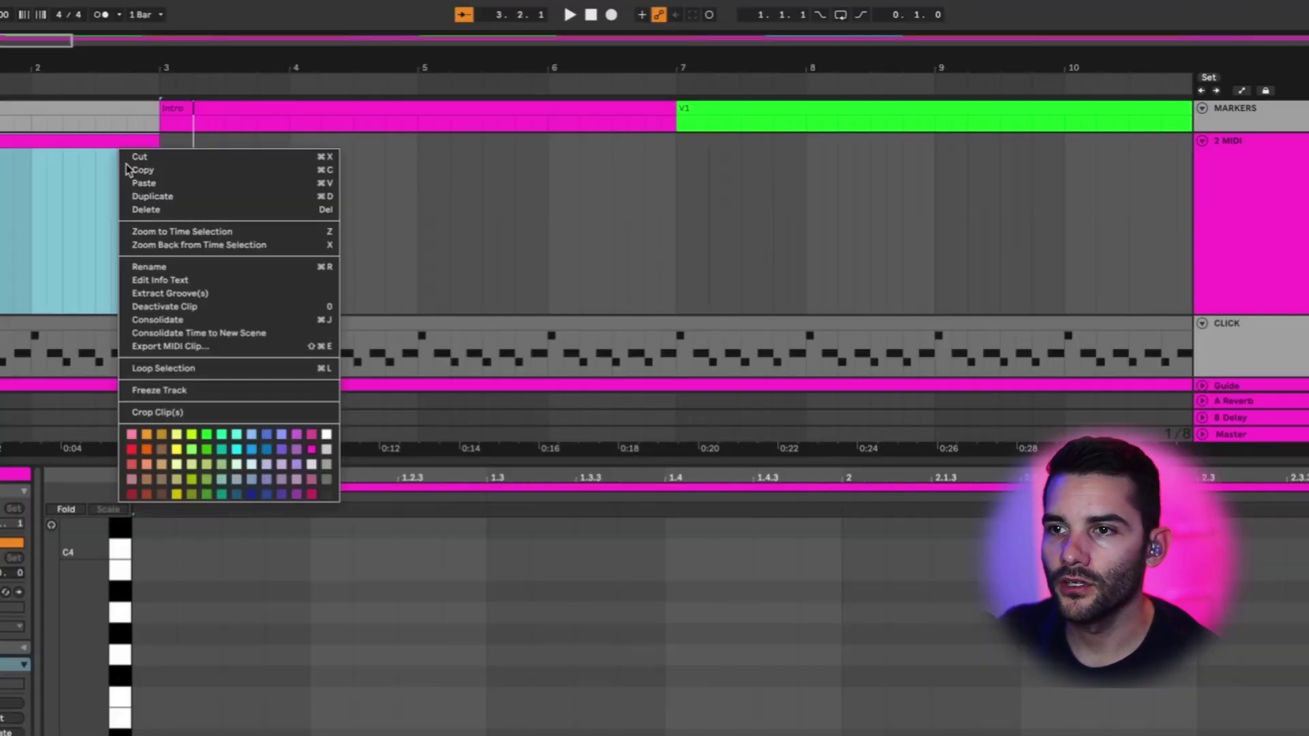
pyautogui.click(325, 465)
pyautogui.click(278, 271)
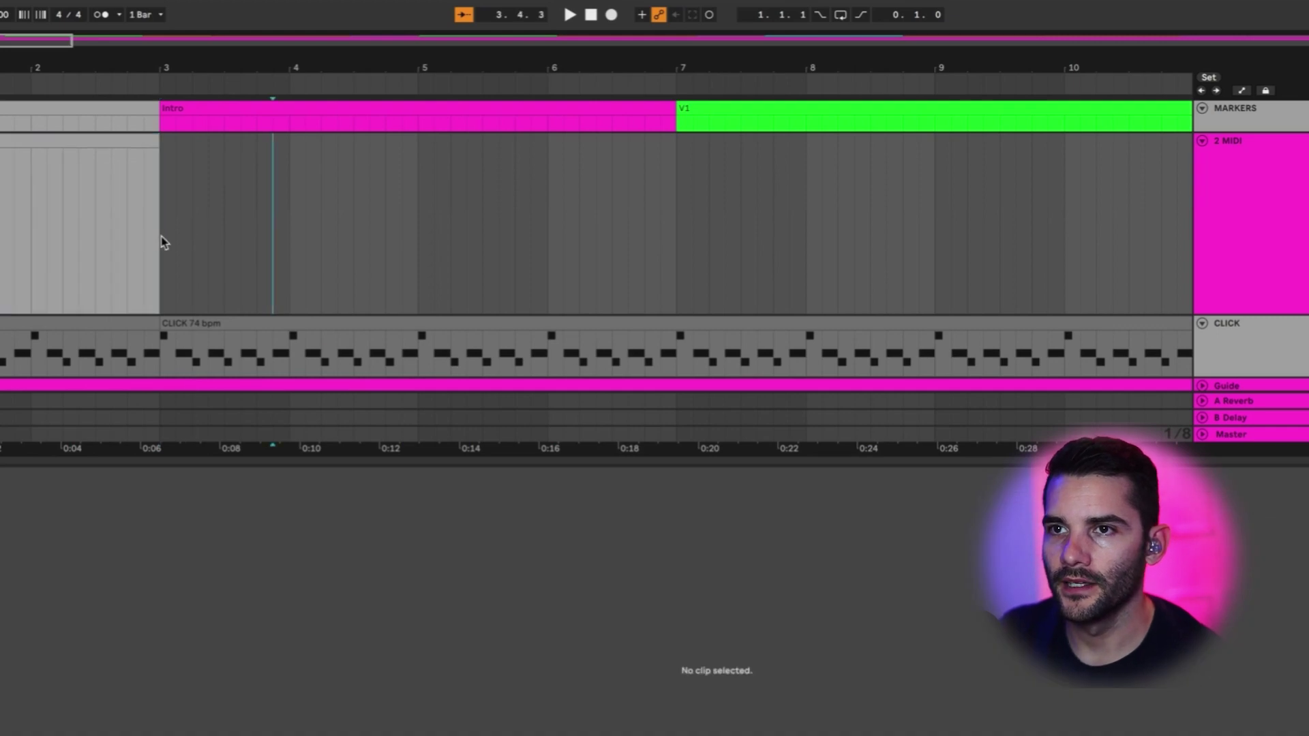
# Insert an empty MIDI clip from bar 3 to bar 7 on the 2 MIDI track and name it Intro.
pyautogui.moveTo(161, 243); pyautogui.dragTo(674, 234)
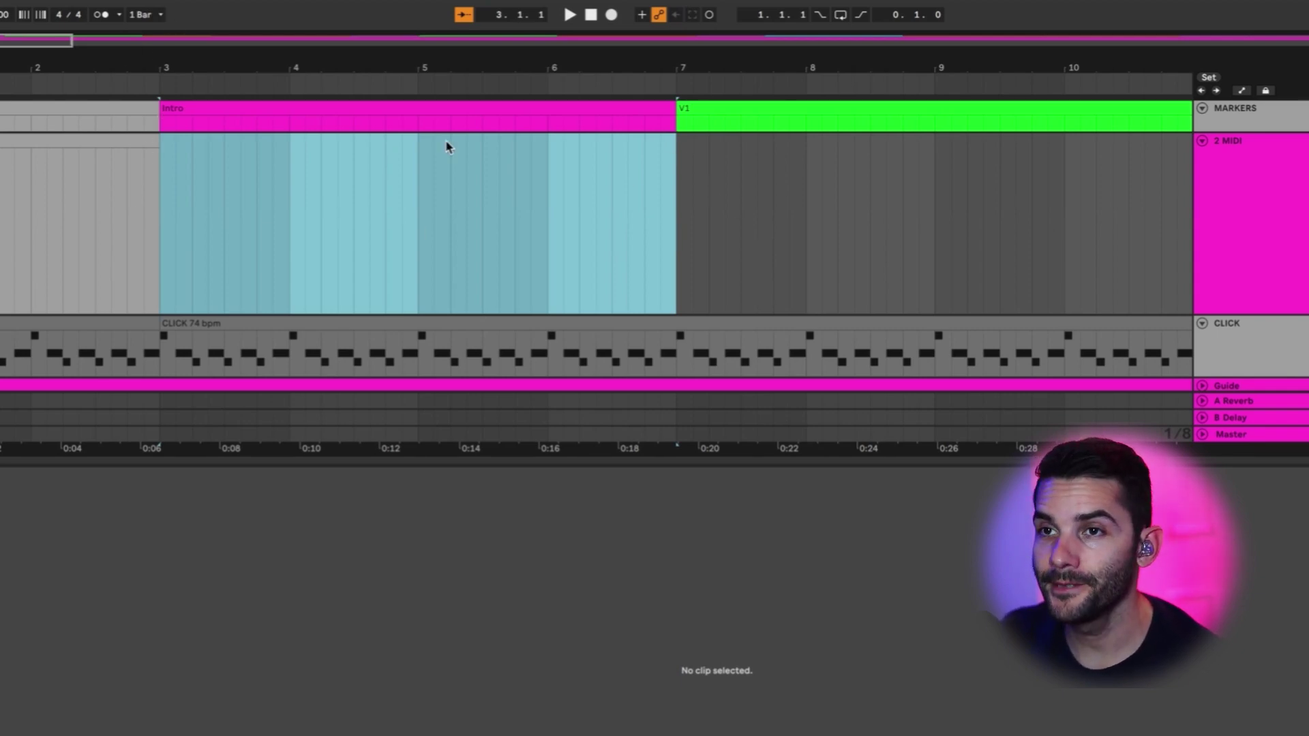
pyautogui.press('super+shift+m')
pyautogui.press('super+r')
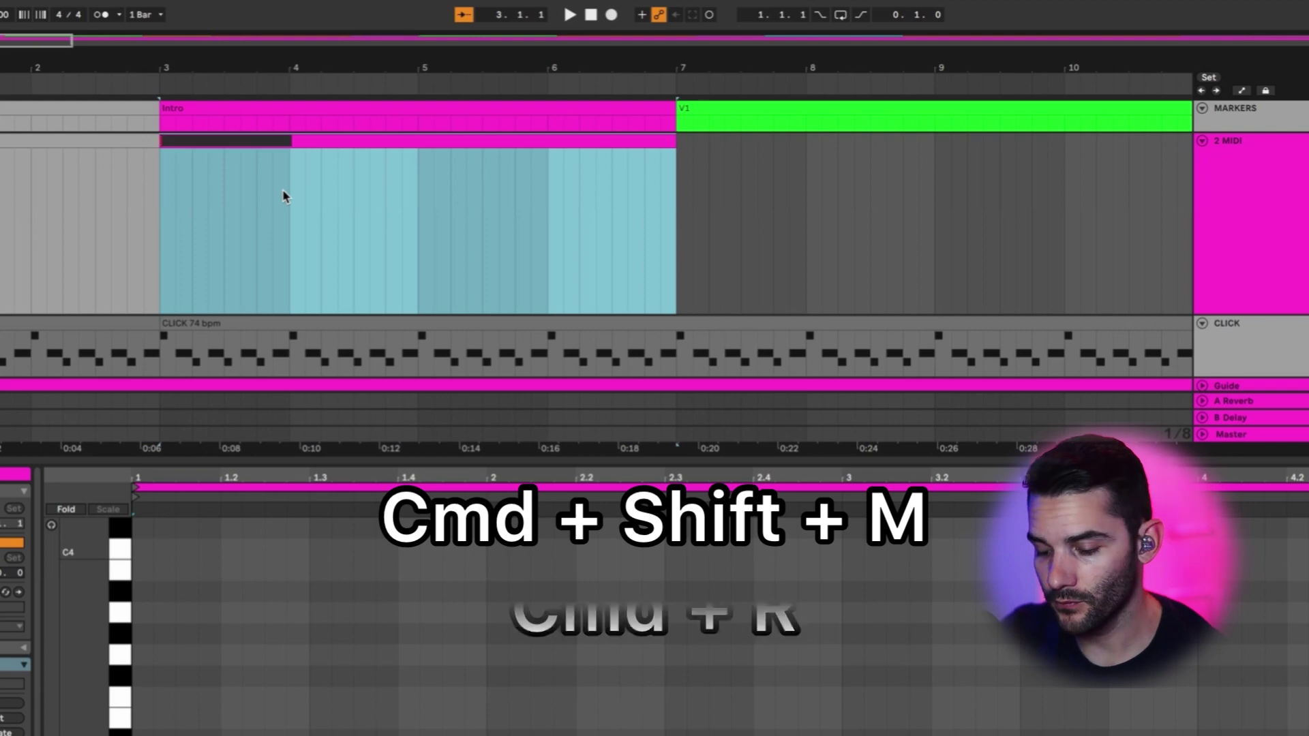
pyautogui.write('in')
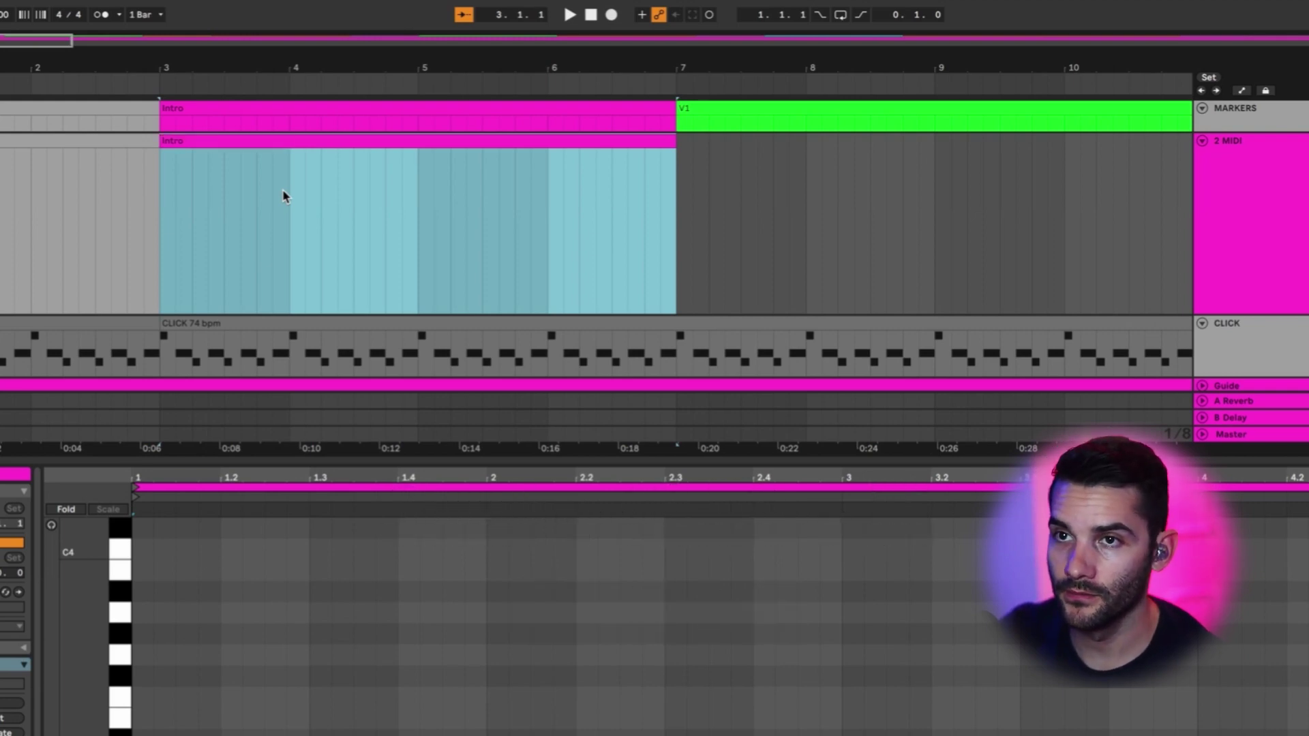
pyautogui.write('tro')
pyautogui.press('Return')
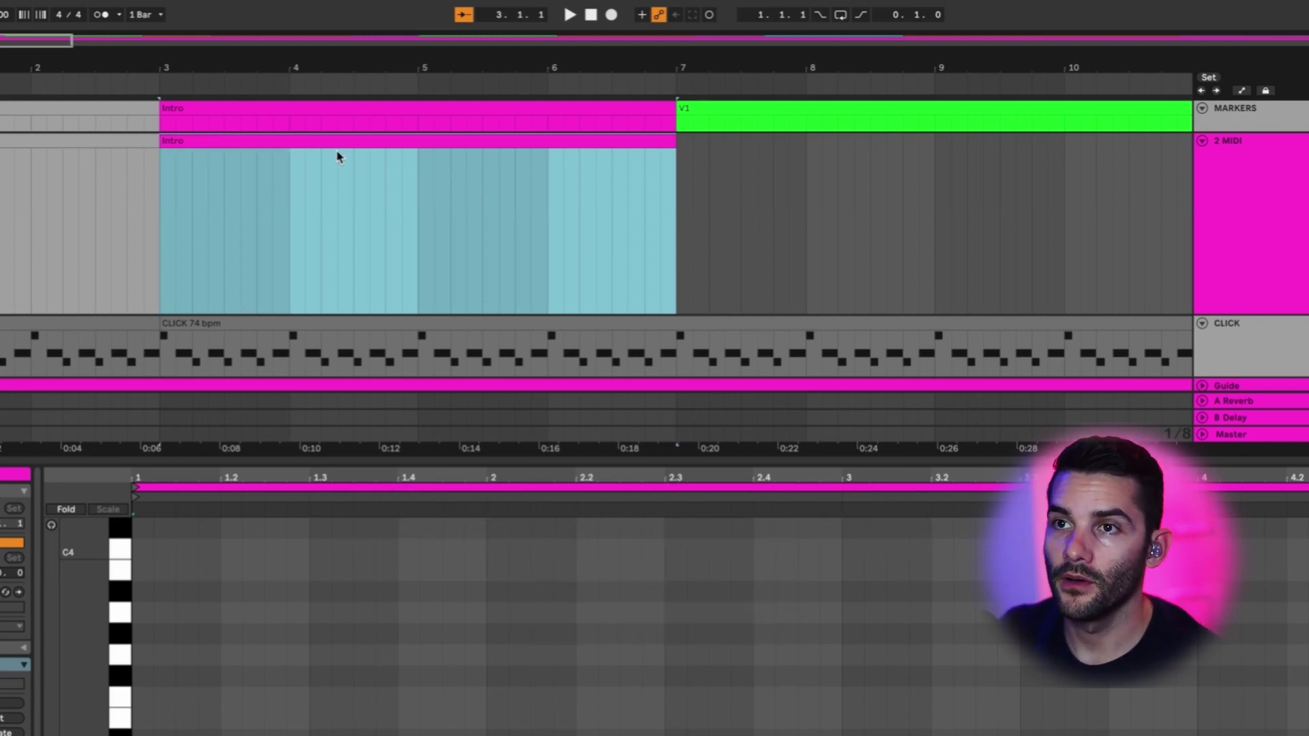
# Colour the Intro clip on the 2 MIDI track pink.
pyautogui.rightClick(332, 142)
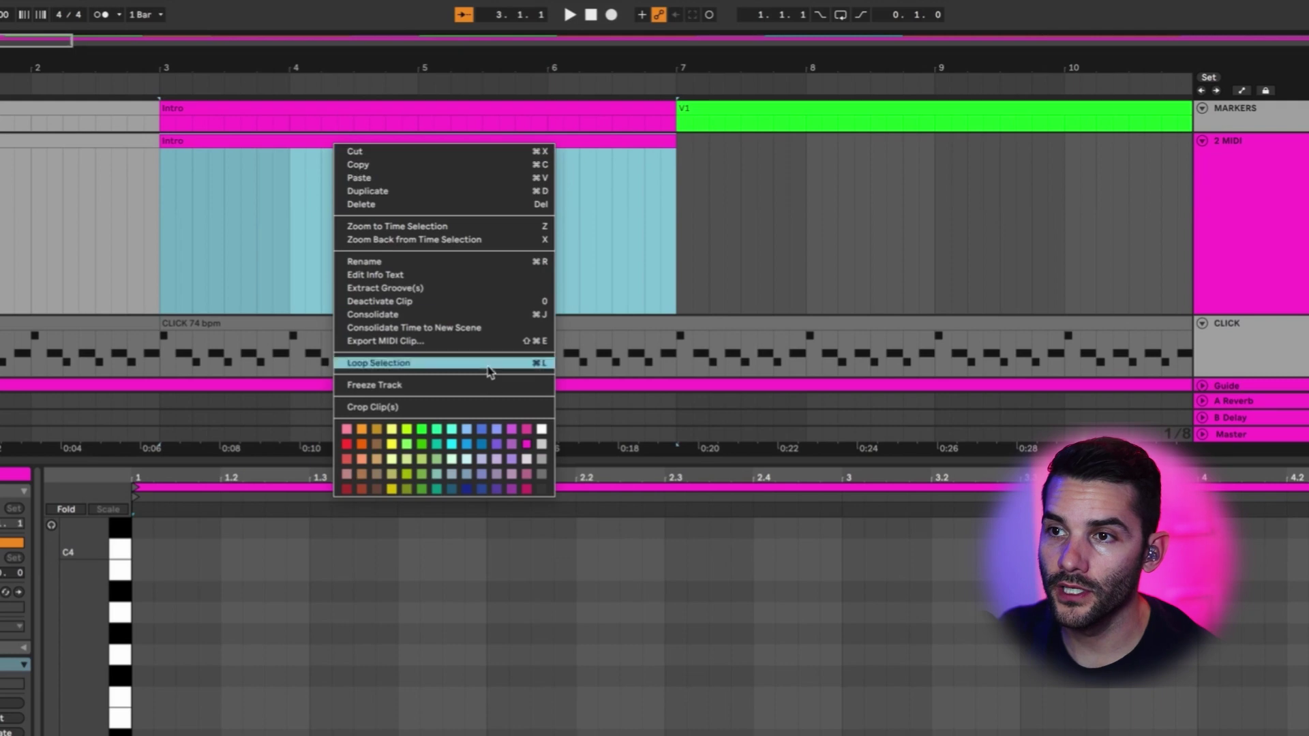
pyautogui.click(526, 446)
pyautogui.click(504, 257)
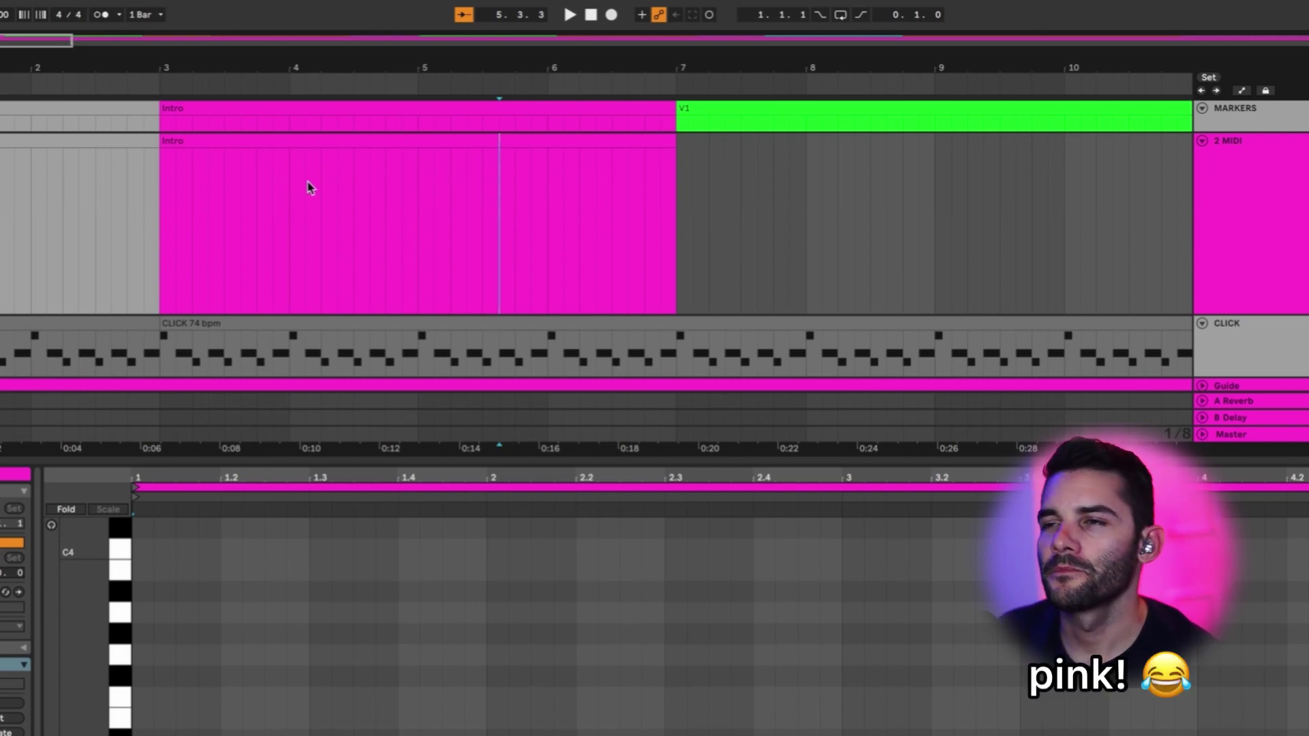
# Add a MIDI clip from bar 7 to bar 15 on the 2 MIDI track, named V1 and coloured light green.
pyautogui.hscroll(5, 685, 154)
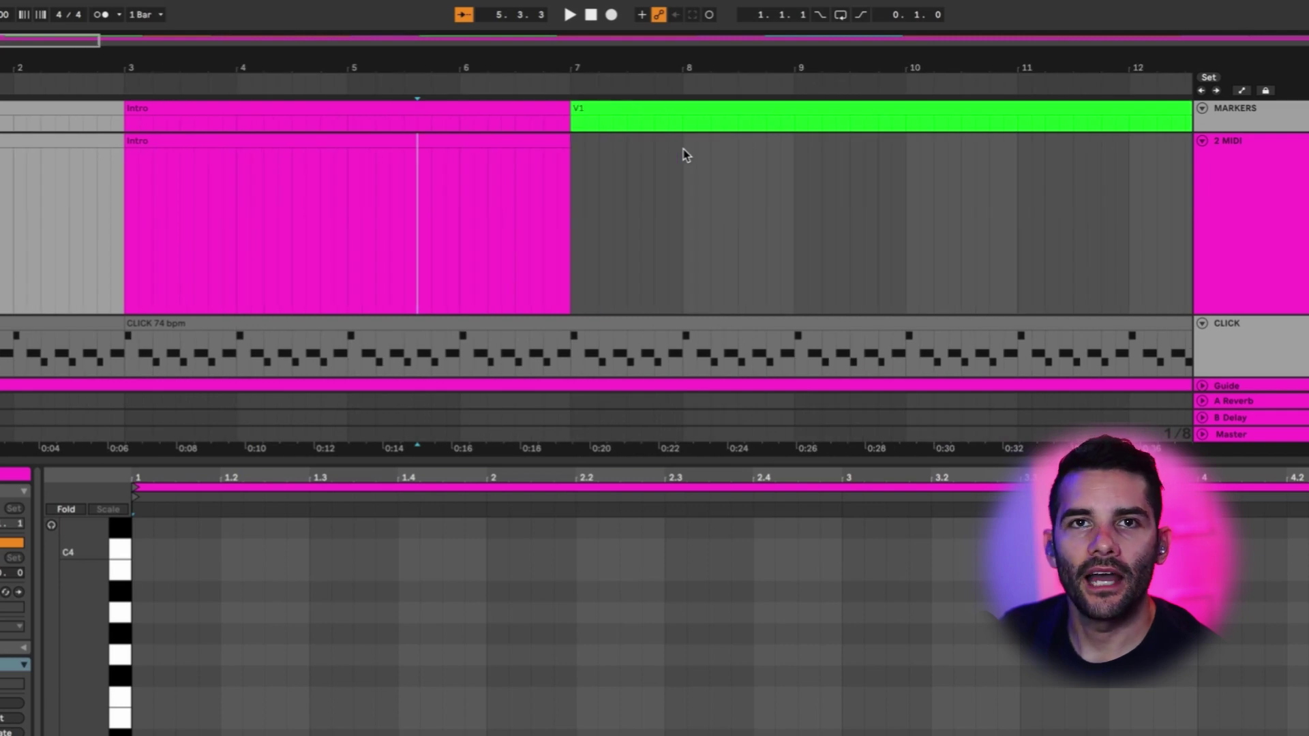
pyautogui.hscroll(5, 685, 155)
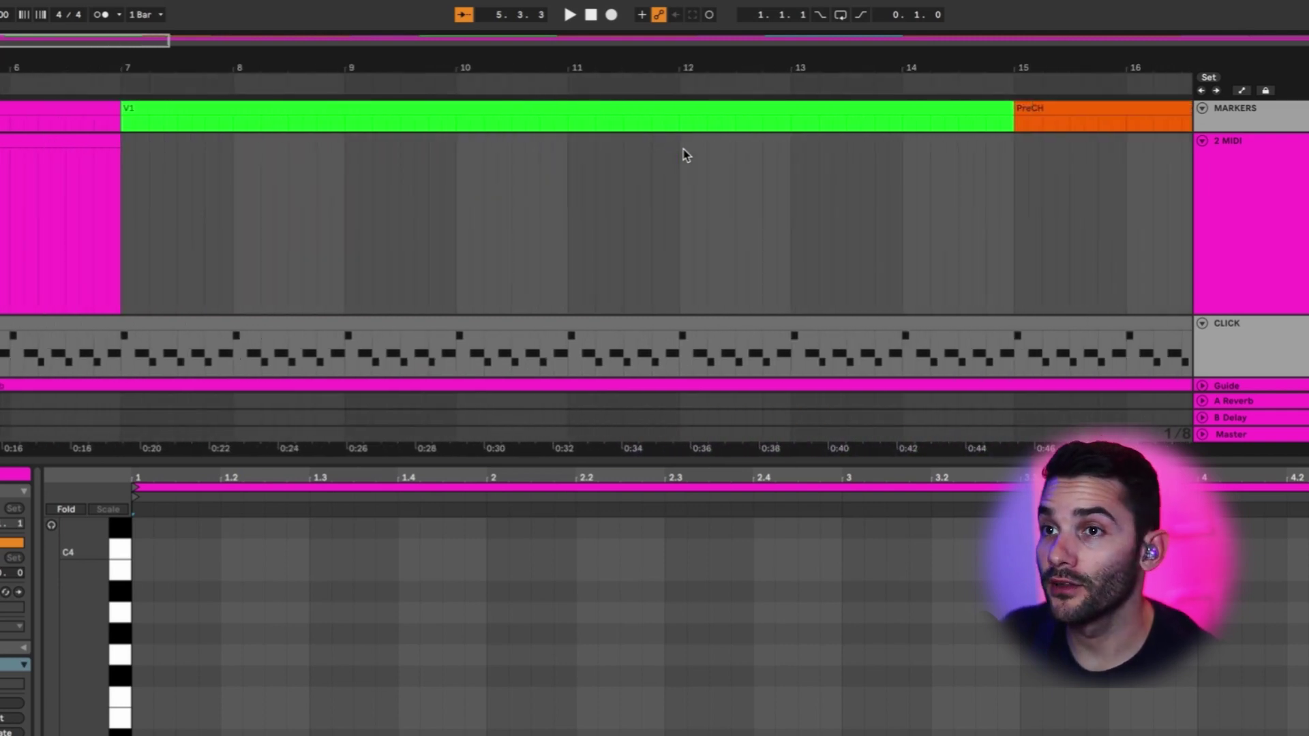
pyautogui.moveTo(123, 245); pyautogui.dragTo(1015, 233)
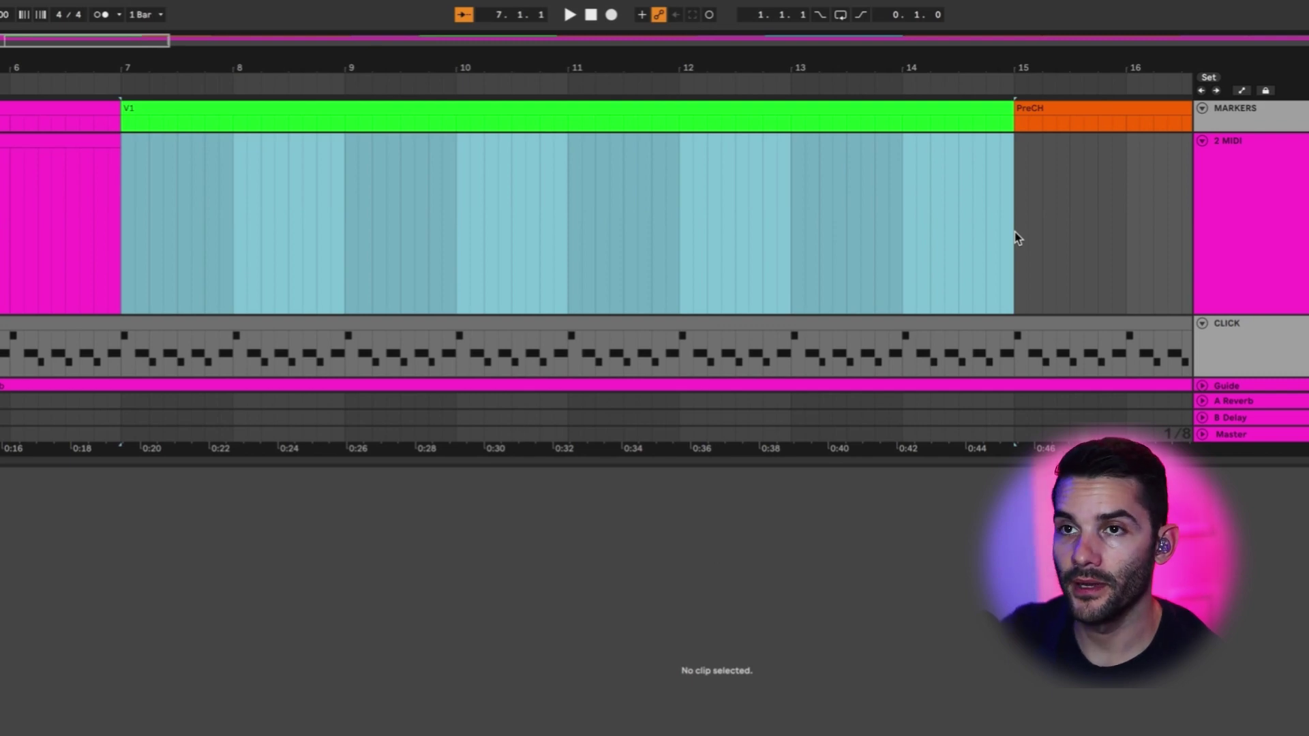
pyautogui.hotkey('ctrl', 'shift', 'm')
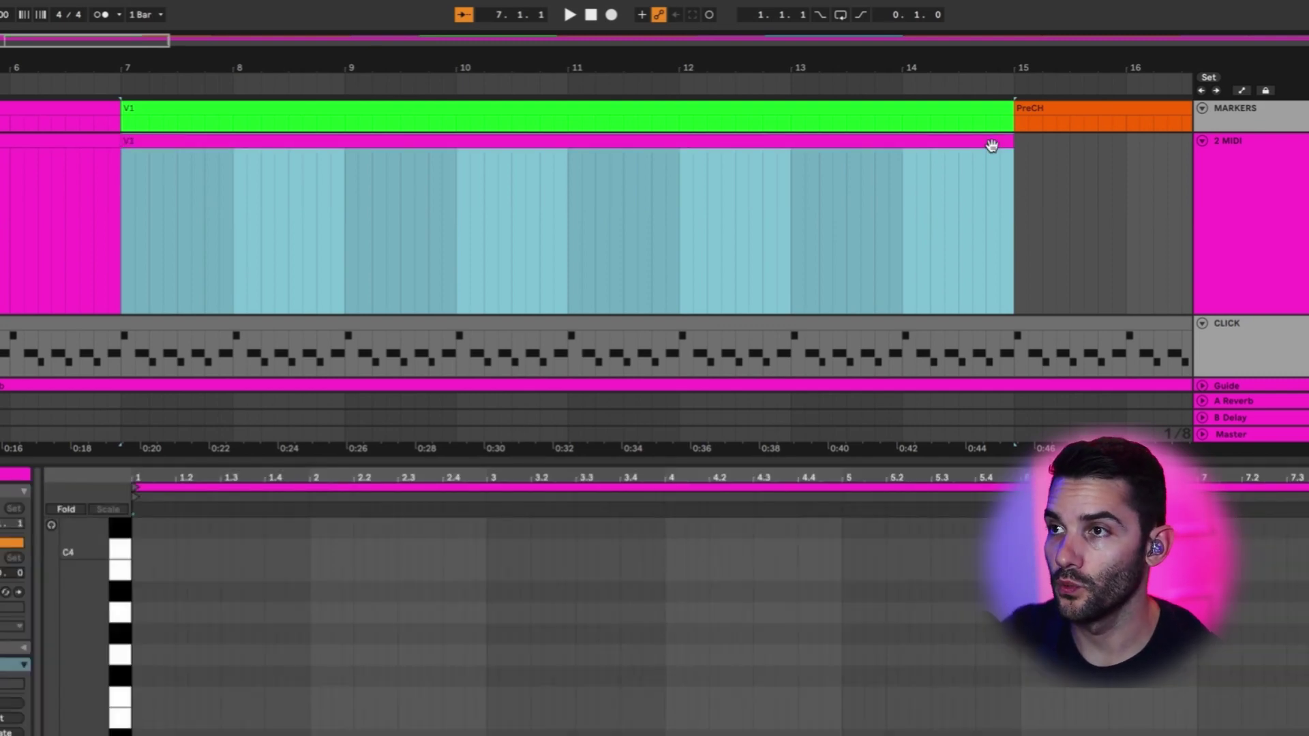
pyautogui.rightClick(991, 145)
pyautogui.click(1062, 444)
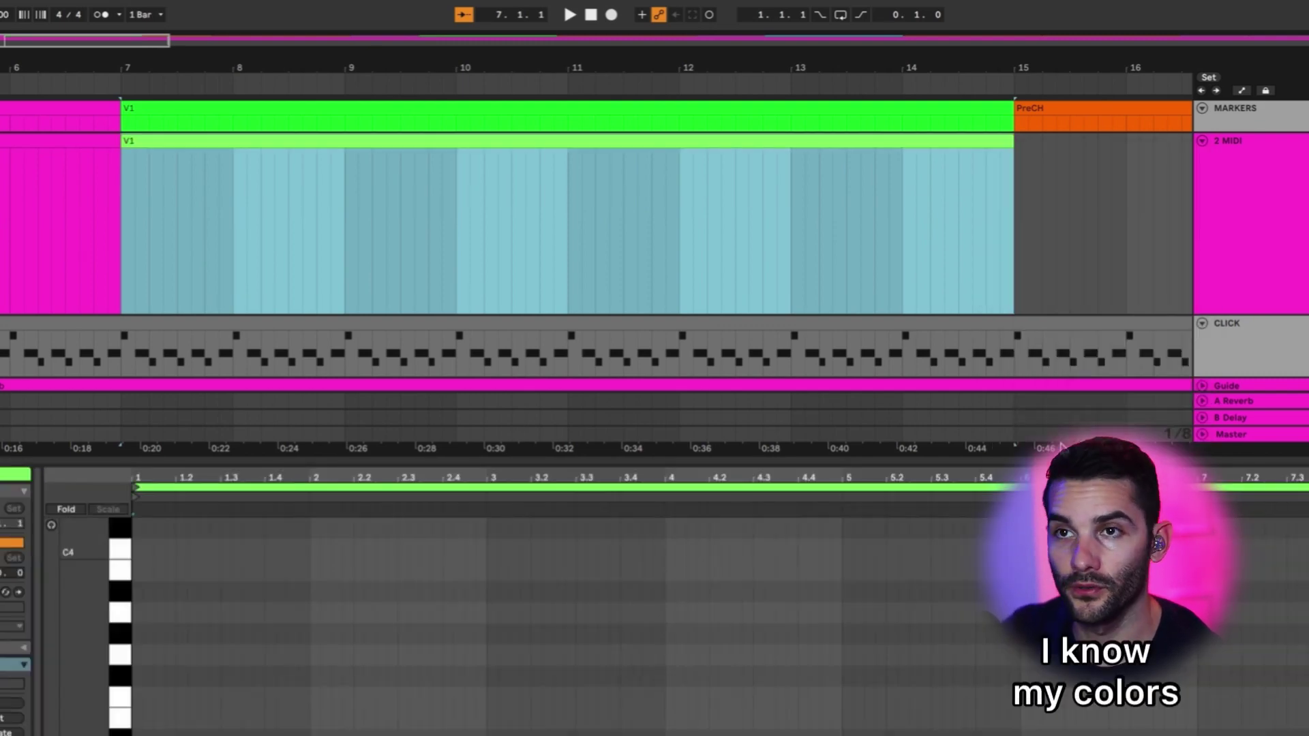
pyautogui.click(1056, 337)
# Duplicate the V1 clip to bar 15, split the copy at bar 19 and cut out the part after it.
pyautogui.hscroll(5, 1057, 337)
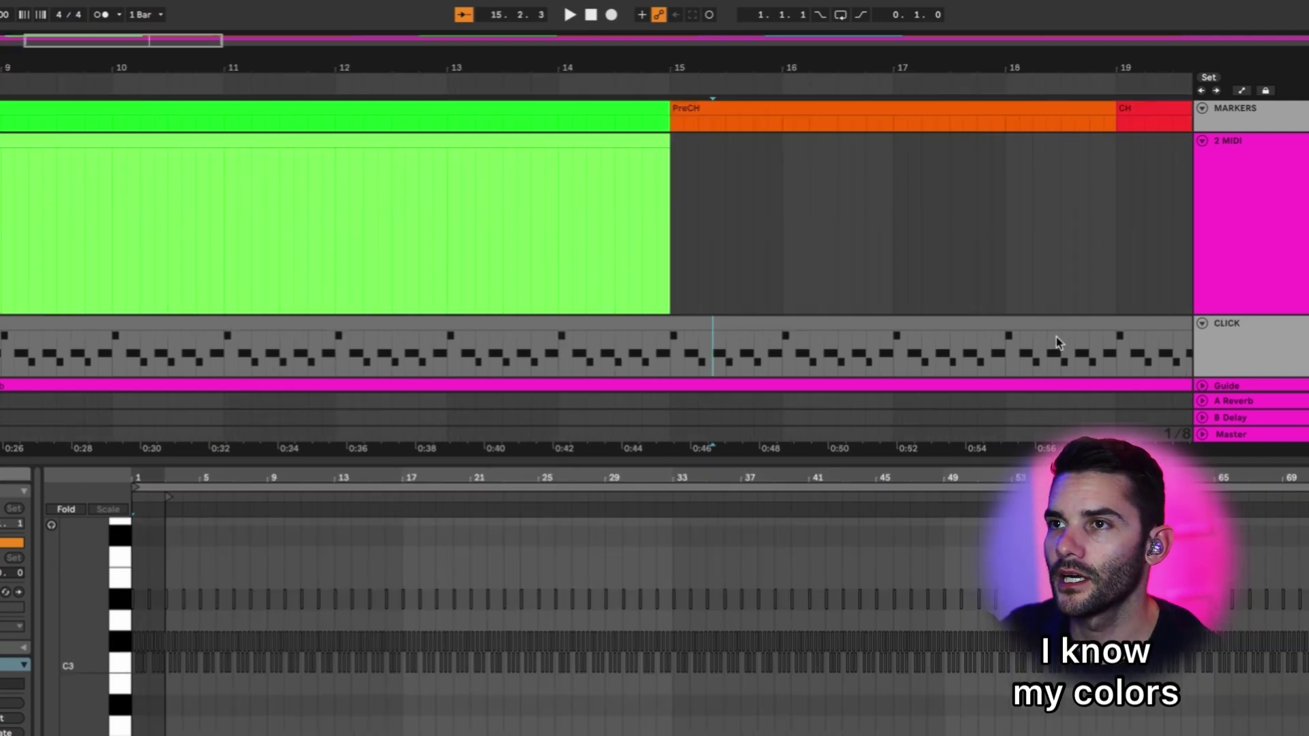
pyautogui.click(467, 136)
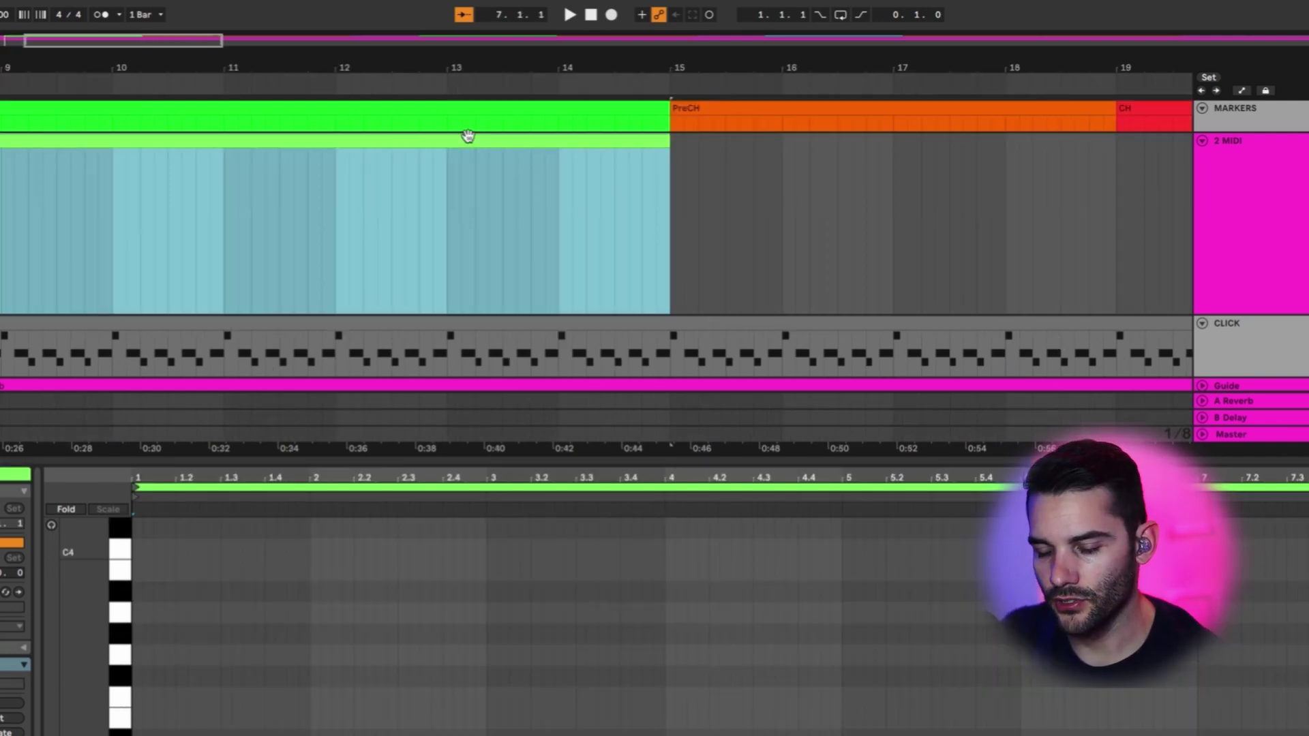
pyautogui.press('super+d')
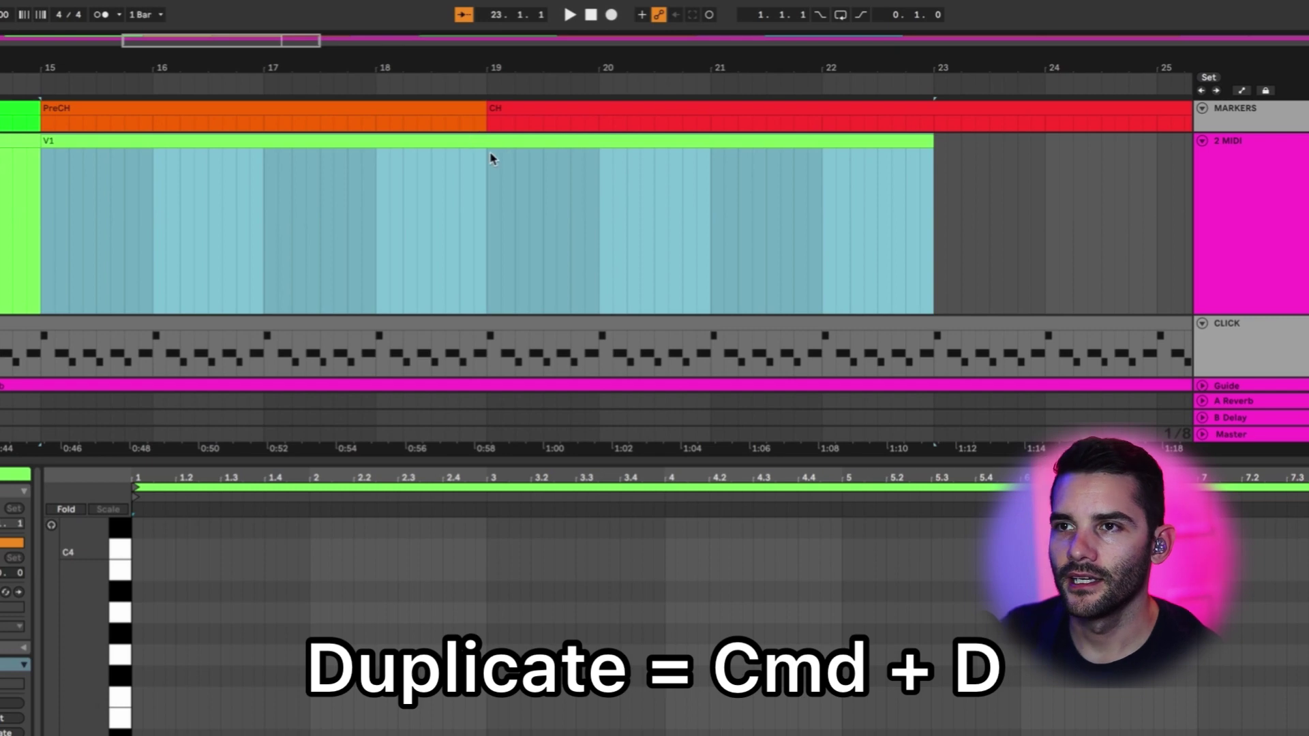
pyautogui.click(475, 194)
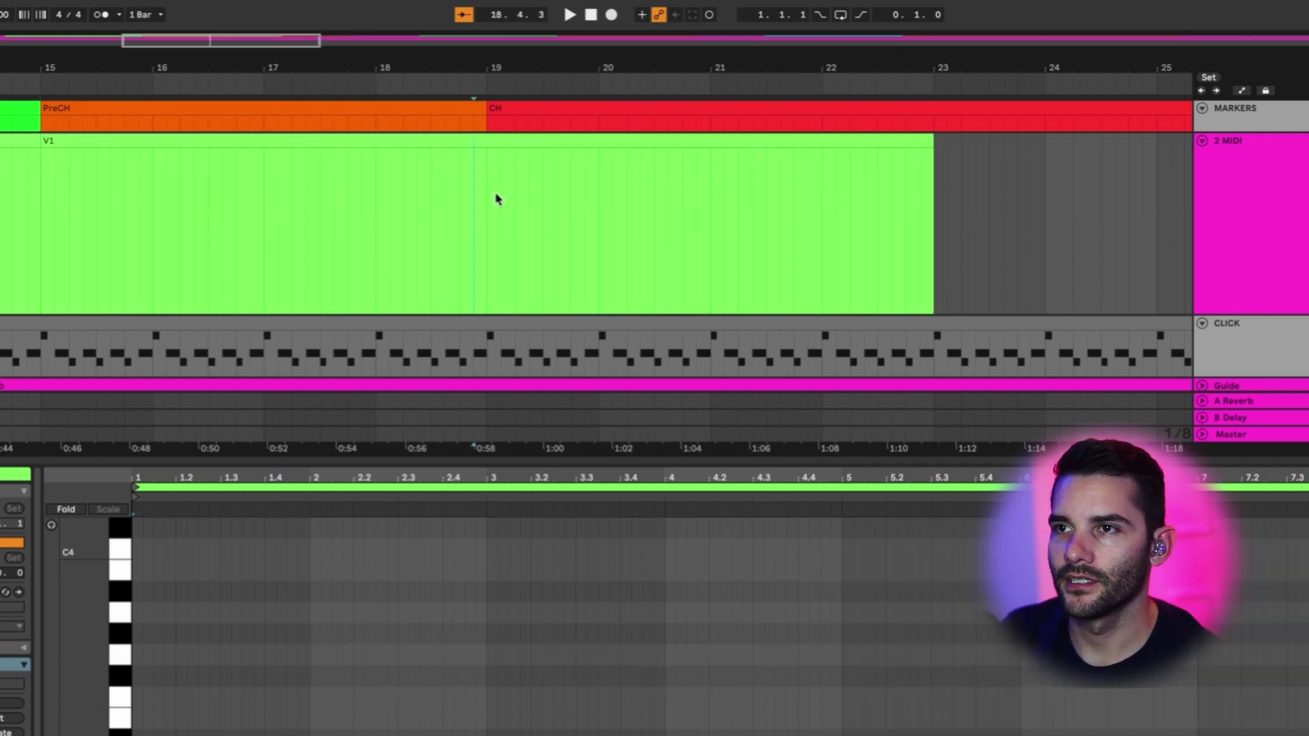
pyautogui.click(490, 202)
pyautogui.press('super+e')
pyautogui.click(494, 140)
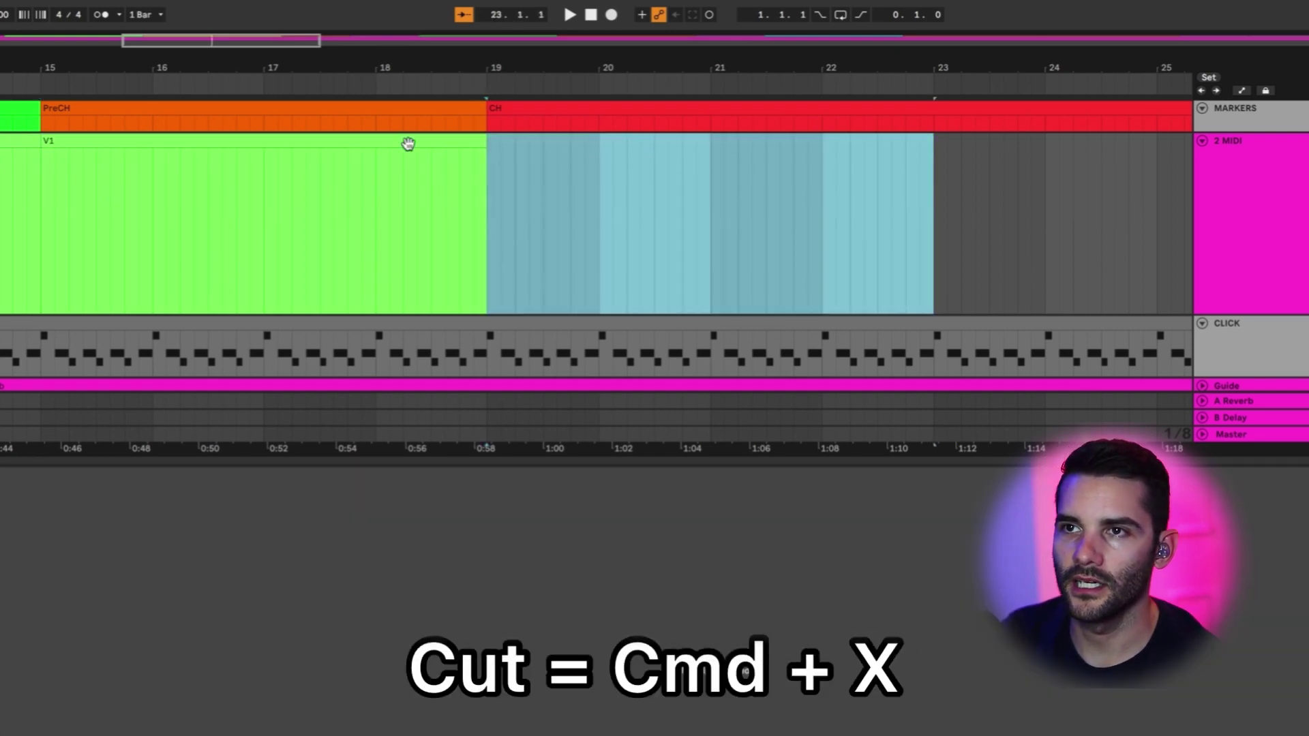
pyautogui.press('super+x')
# Rename the shortened clip at bar 15 as preCH and colour it orange.
pyautogui.click(406, 140)
pyautogui.write('preCH')
pyautogui.press('Return')
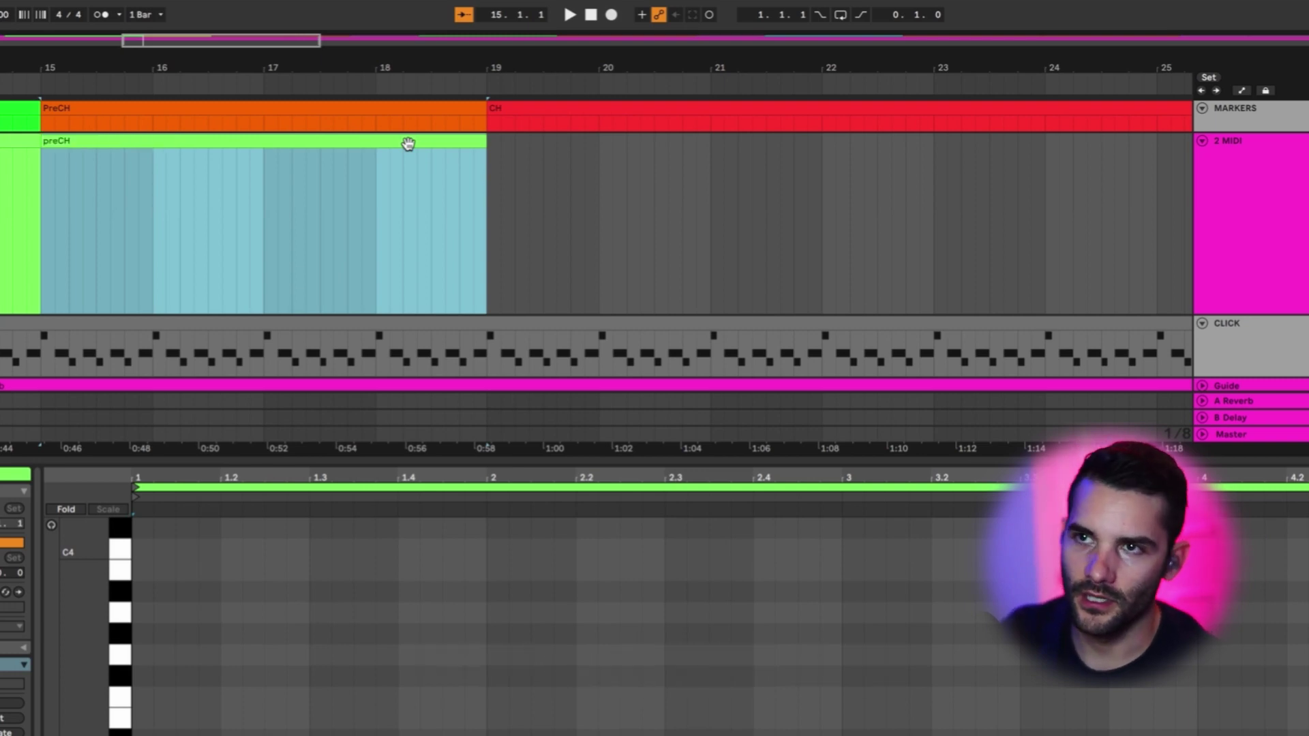
pyautogui.rightClick(409, 146)
pyautogui.click(437, 446)
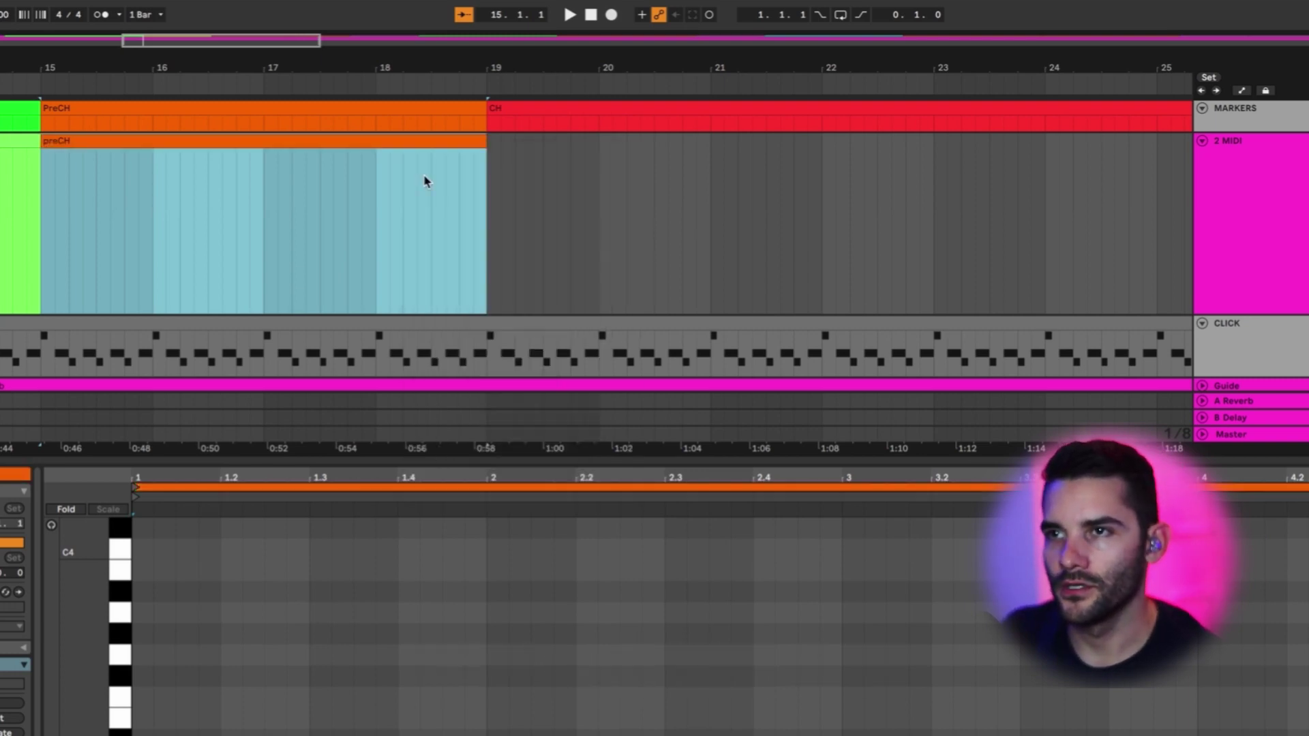
# Duplicate the preCH clip to bar 19, rename the copy CH and colour it red.
pyautogui.press('super+d')
pyautogui.press('super+r')
pyautogui.write('CH')
pyautogui.press('Return')
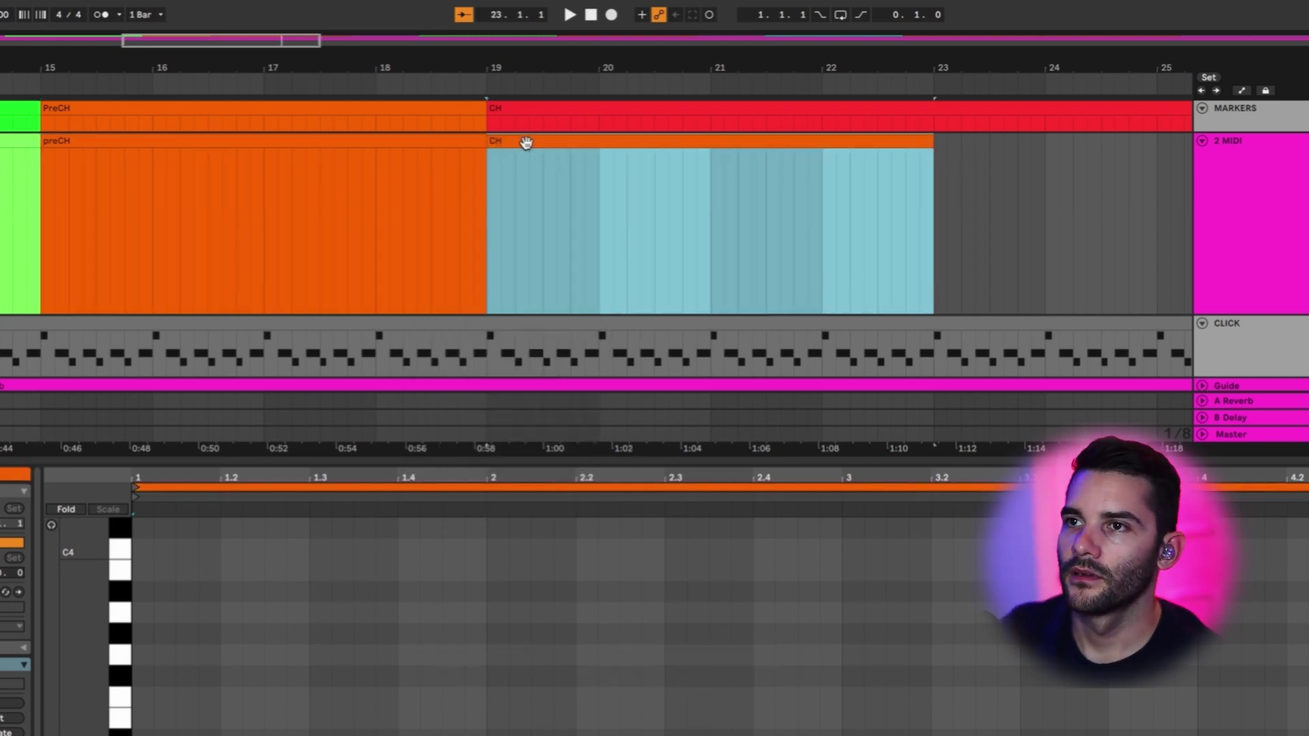
pyautogui.rightClick(527, 143)
pyautogui.click(539, 445)
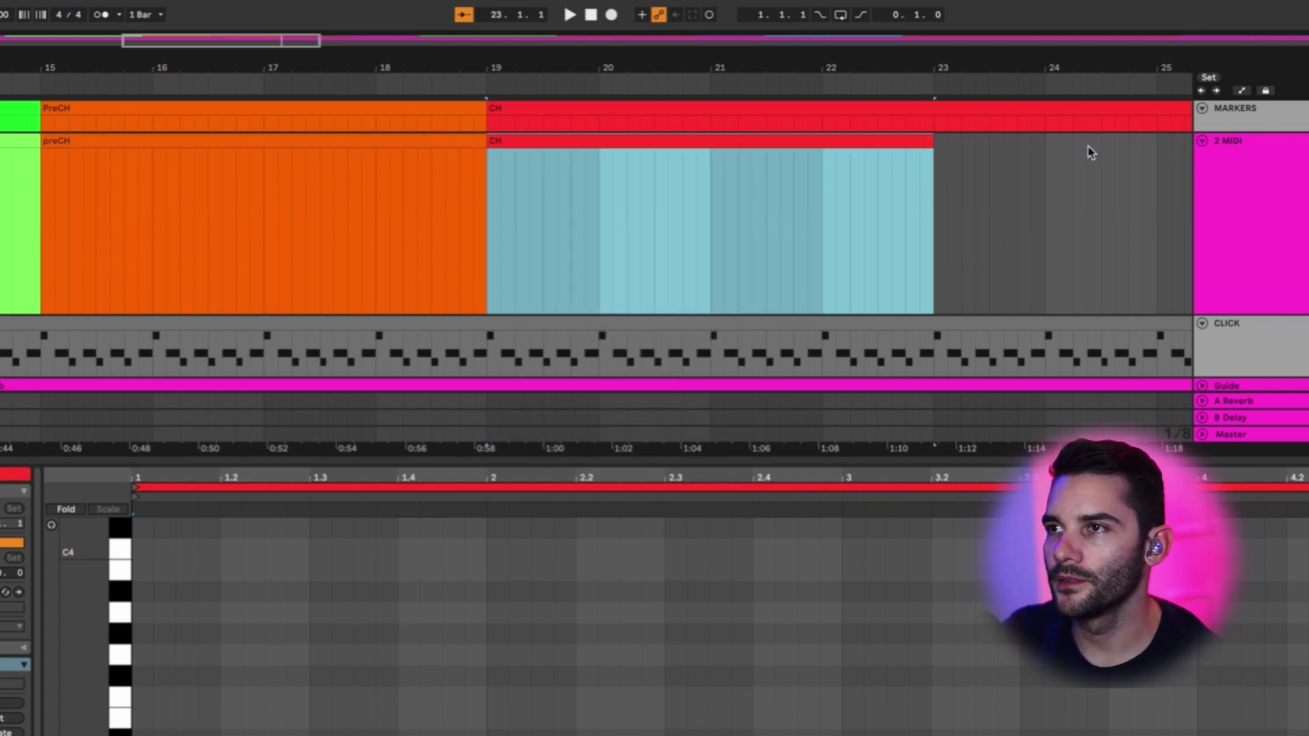
# Extend the CH clip on the 2 MIDI track to end at bar 27, where the Interlude marker starts.
pyautogui.hscroll(10, 1090, 153)
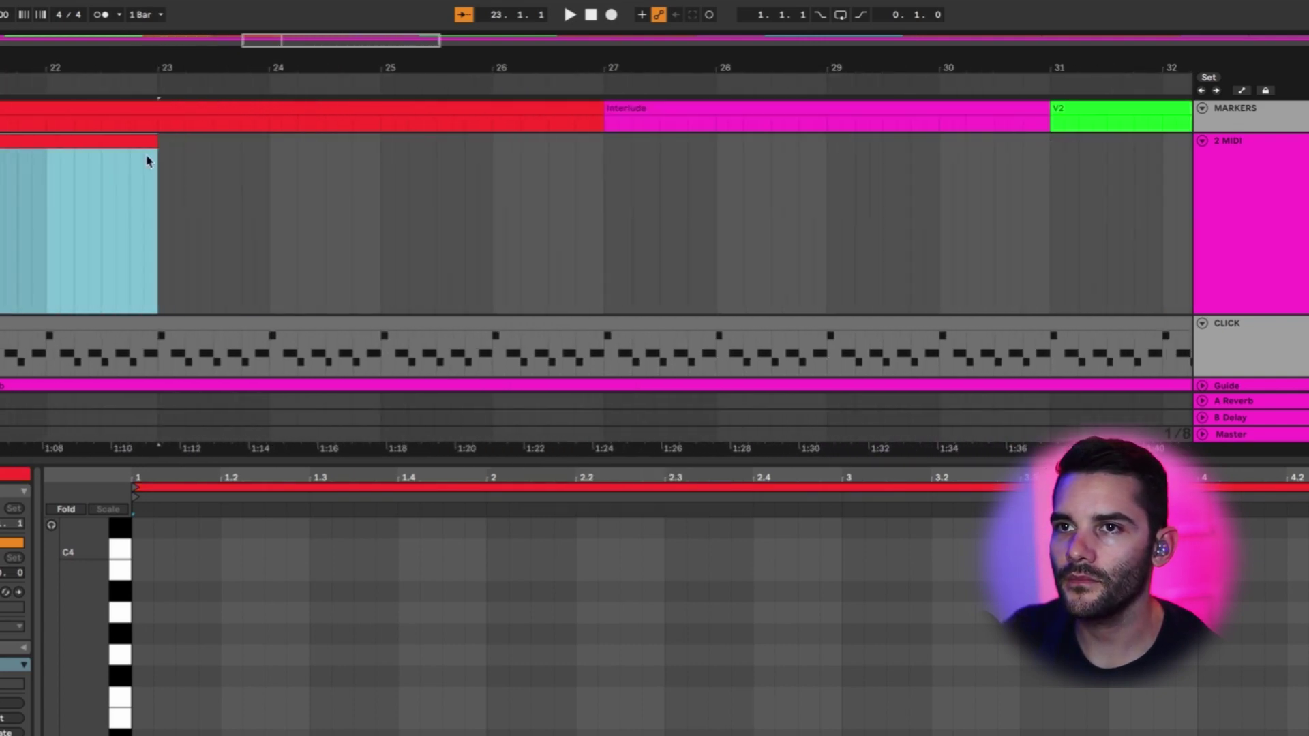
pyautogui.moveTo(147, 144); pyautogui.dragTo(604, 143)
pyautogui.click(318, 137)
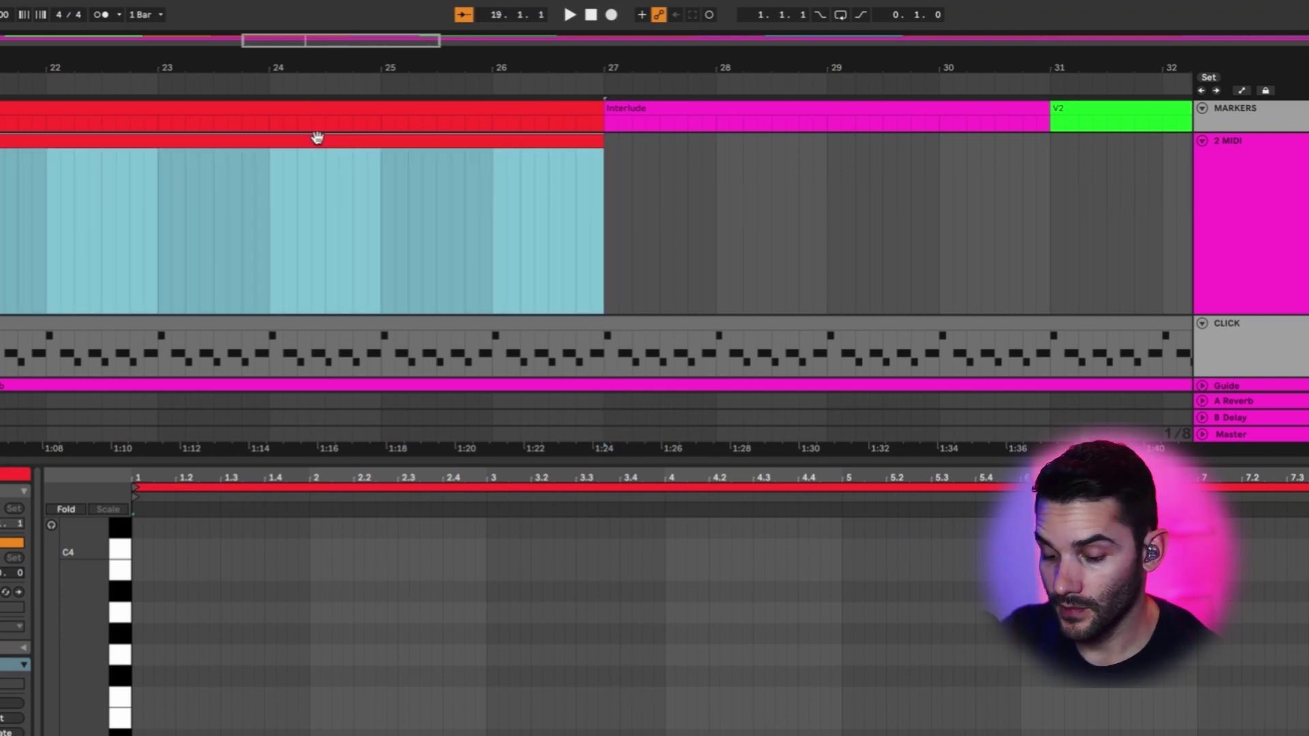
# Insert an empty MIDI clip from bar 27 to bar 31 on the 2 MIDI track and name it Interlude.
pyautogui.click(643, 198)
pyautogui.hscroll(3, 616, 195)
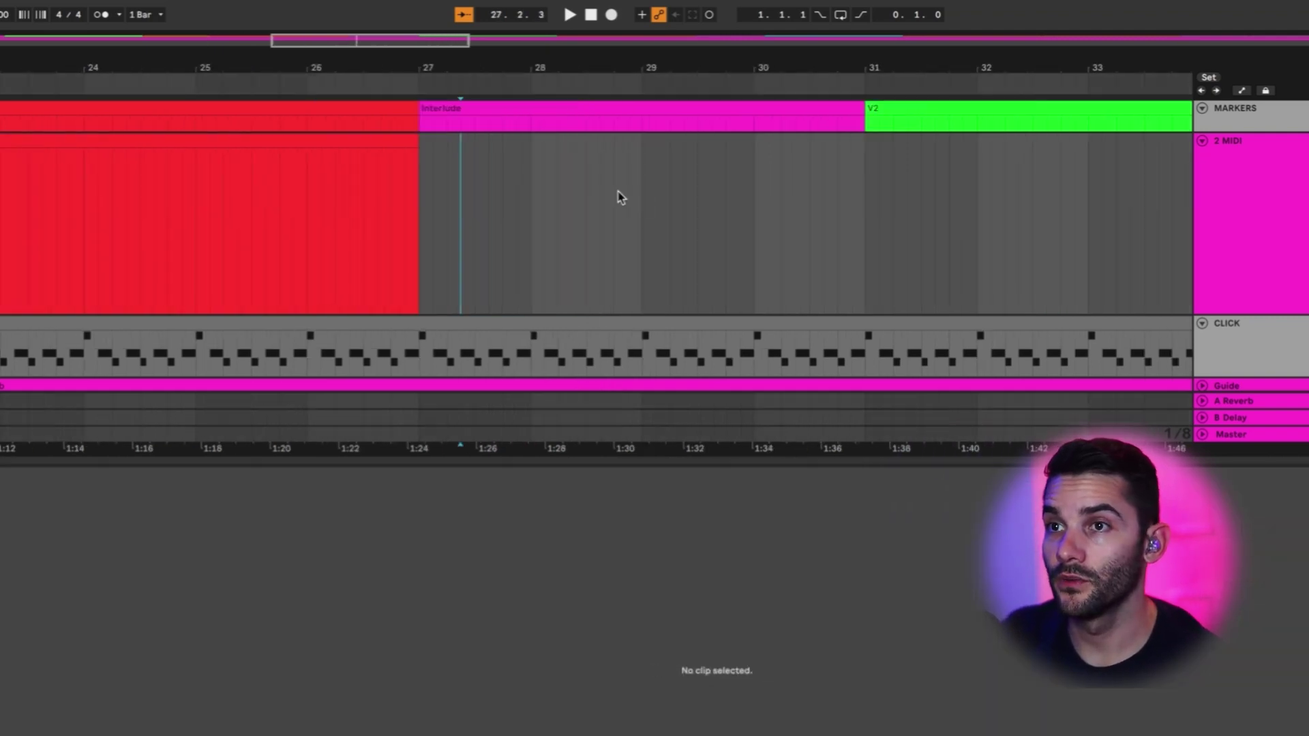
pyautogui.moveTo(416, 190); pyautogui.dragTo(867, 193)
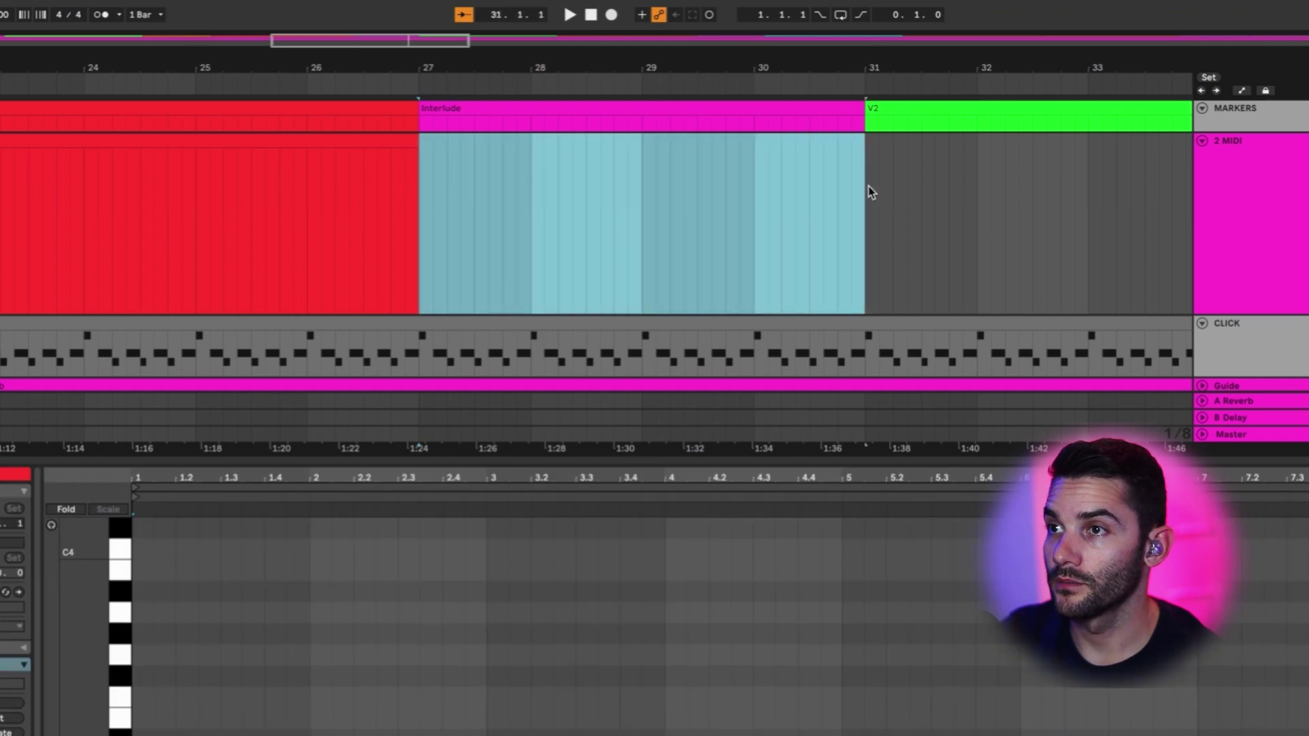
pyautogui.hotkey('ctrl', 'shift', 'm')
pyautogui.hotkey('ctrl', 'r')
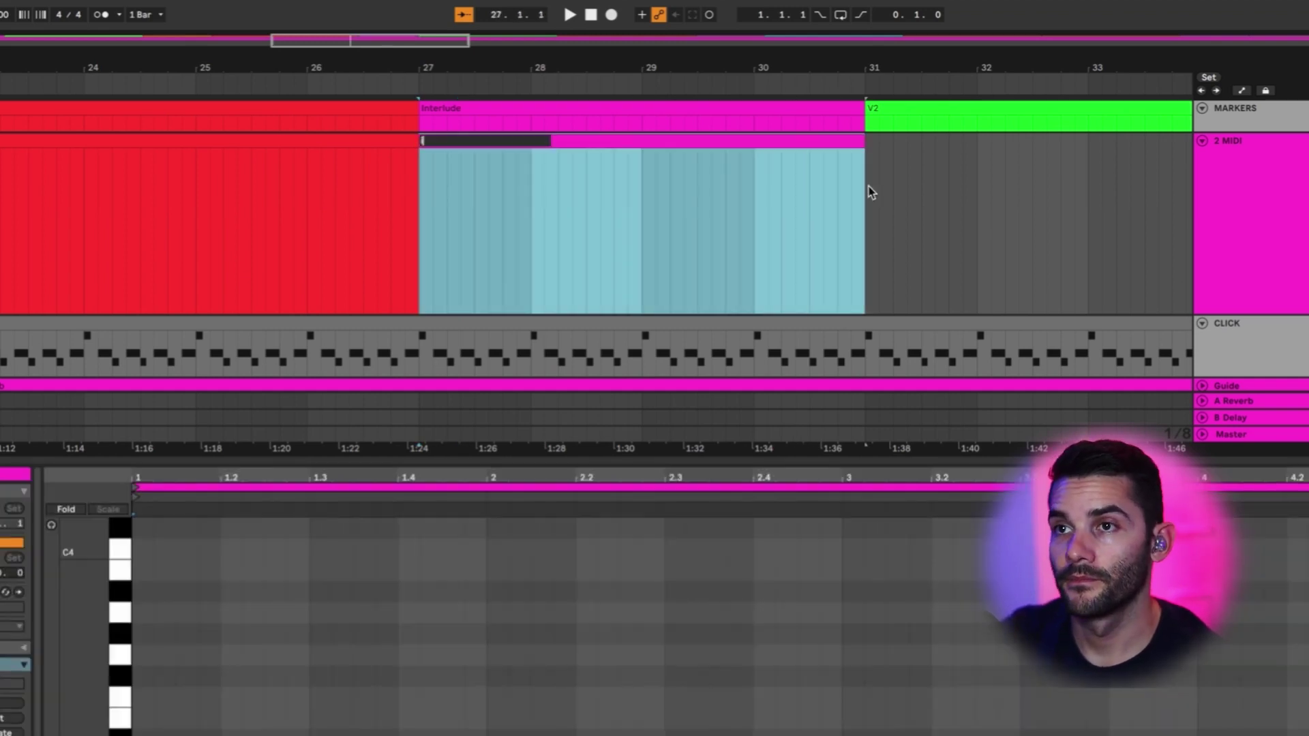
pyautogui.write('Interlude')
pyautogui.press('Return')
# Delete the 2 MIDI track together with its section clips, keeping the MARKERS track.
pyautogui.scroll(-10, 864, 202)
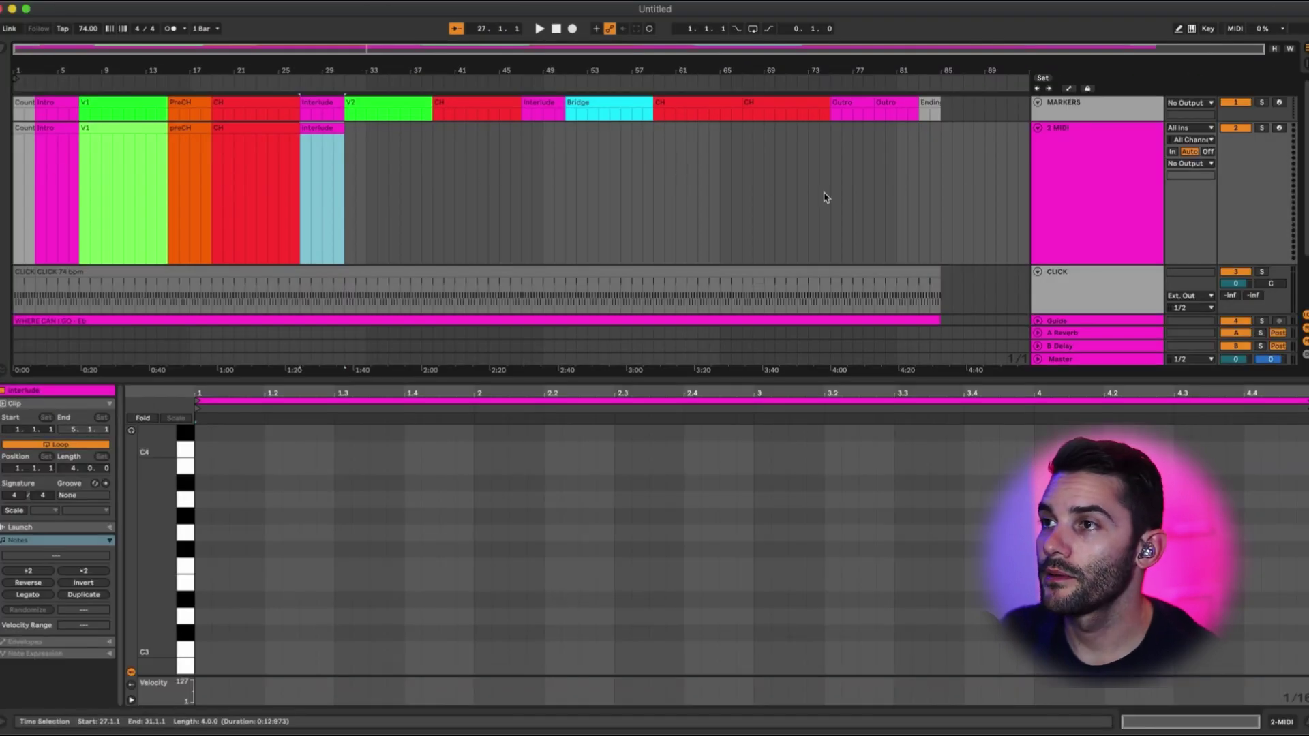
pyautogui.click(1063, 204)
pyautogui.press('Delete')
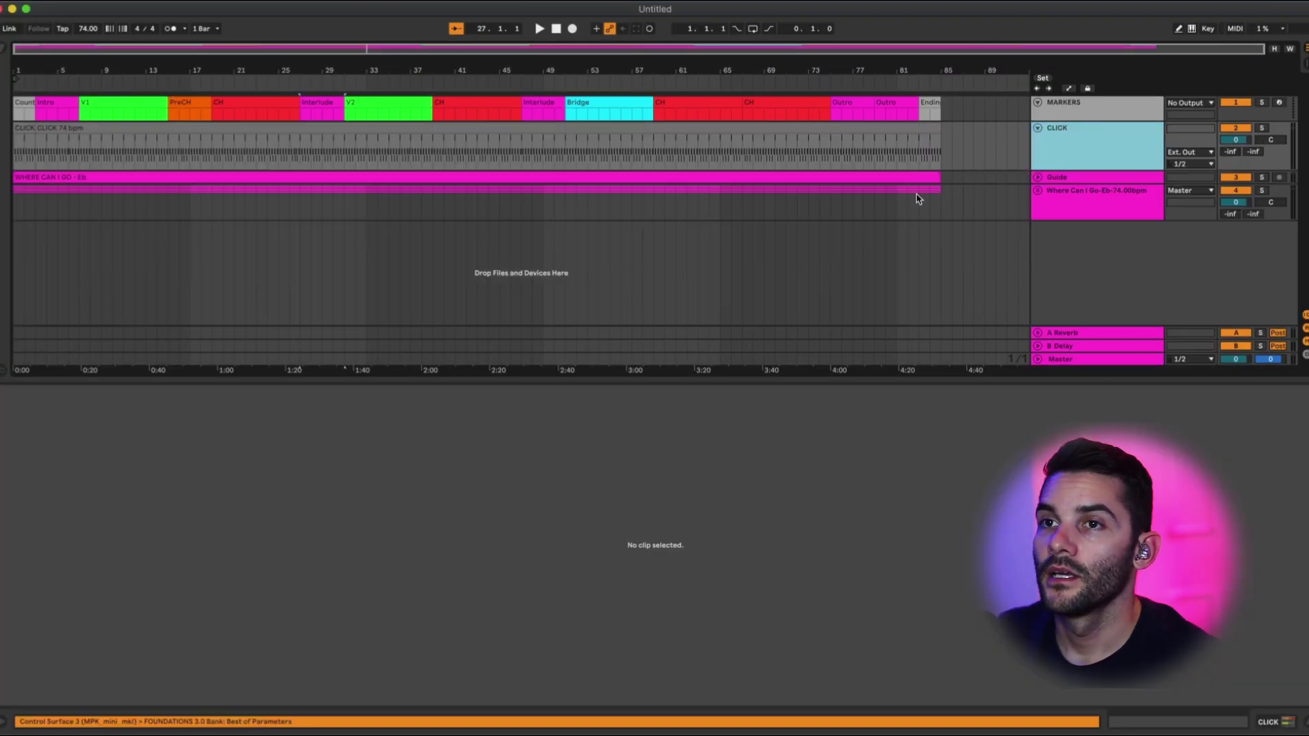
# Collapse the CLICK track beneath the MARKERS track.
pyautogui.click(887, 102)
pyautogui.click(931, 104)
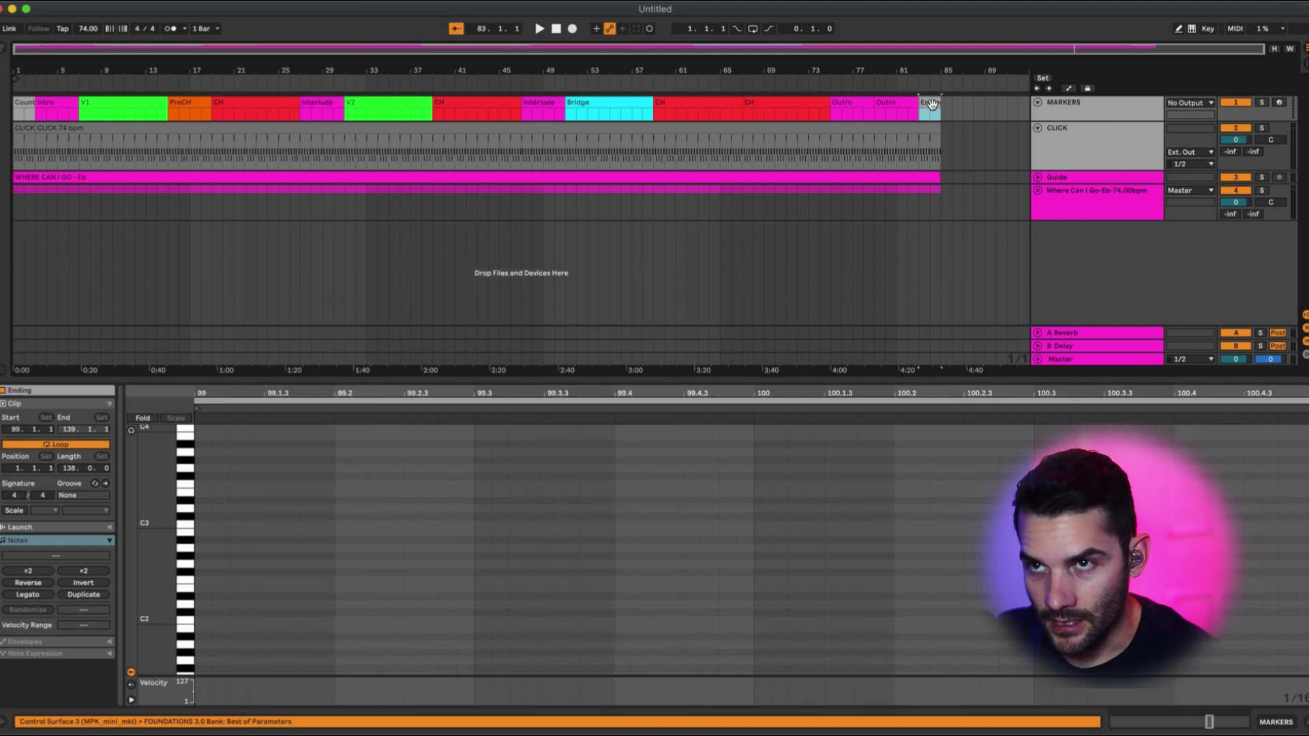
pyautogui.click(1037, 127)
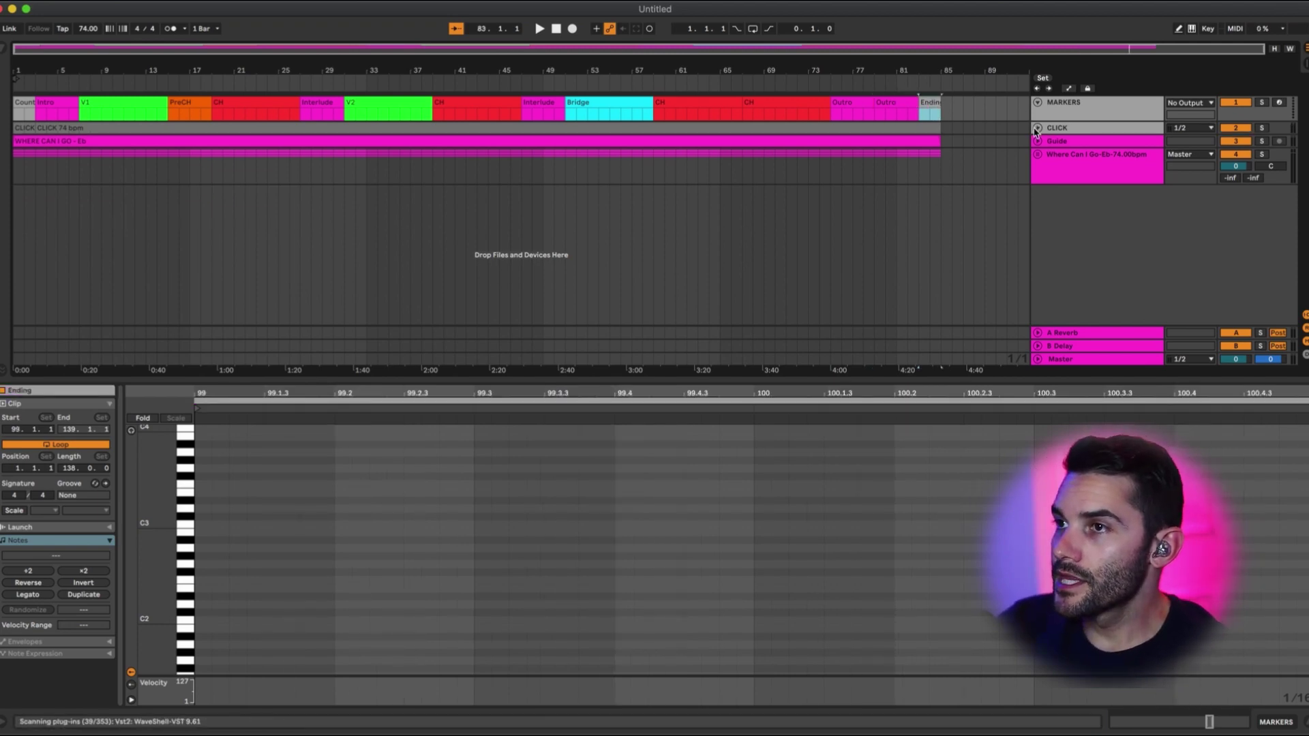
pyautogui.click(927, 160)
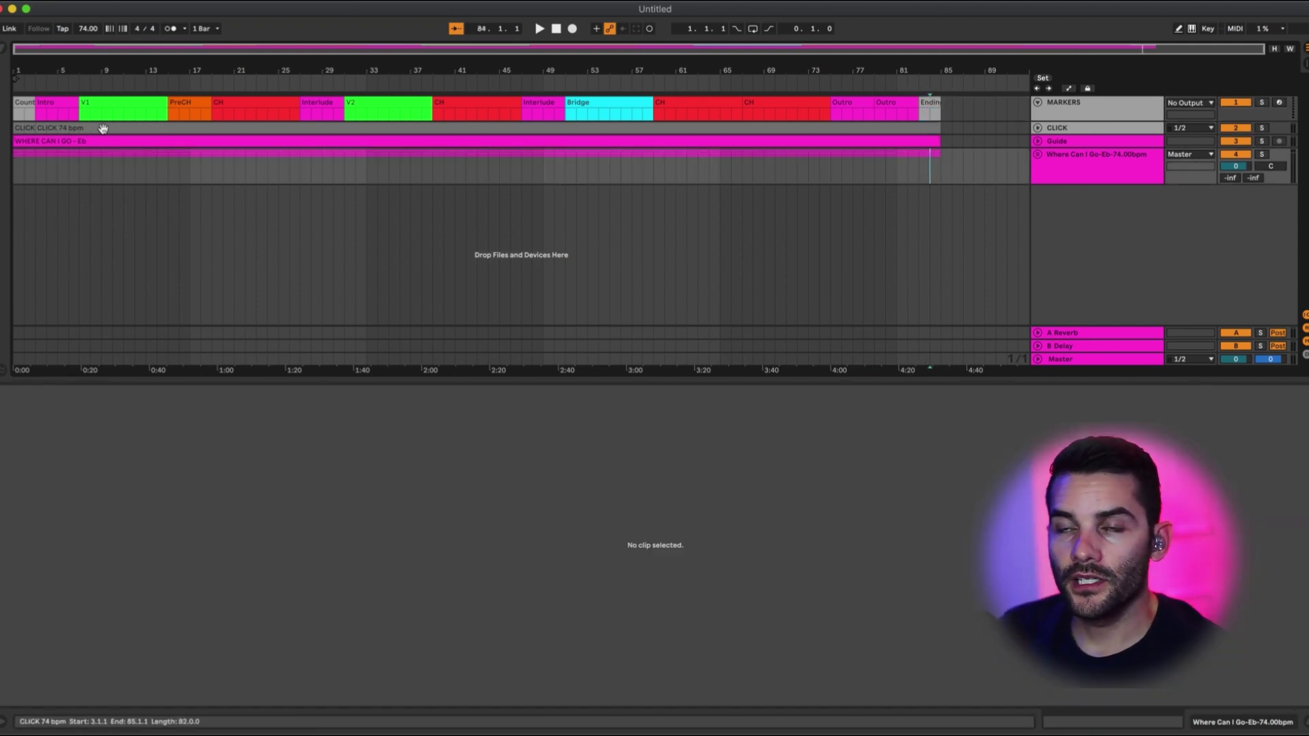
# Unfold the CLICK track, select both CLICK 74 bpm clips and consolidate them into a single clip.
pyautogui.scroll(3, 103, 128)
pyautogui.hscroll(-3, 103, 128)
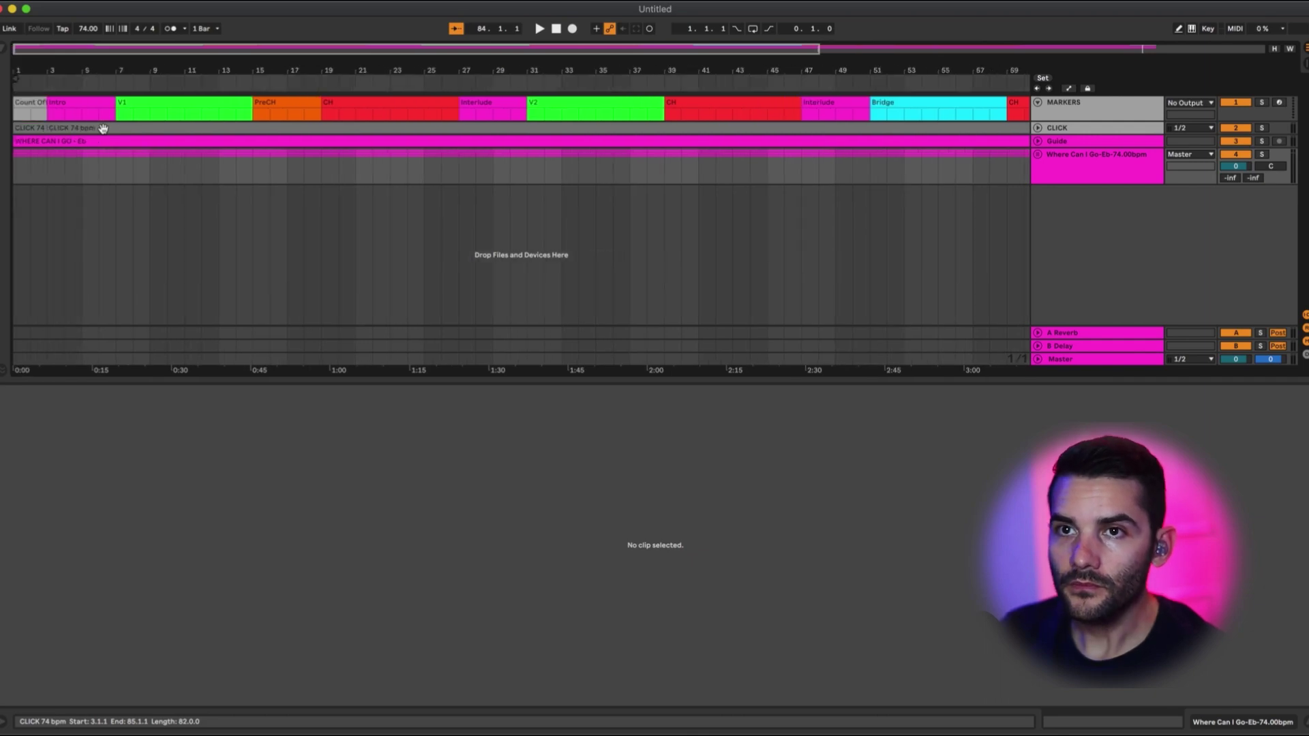
pyautogui.click(43, 129)
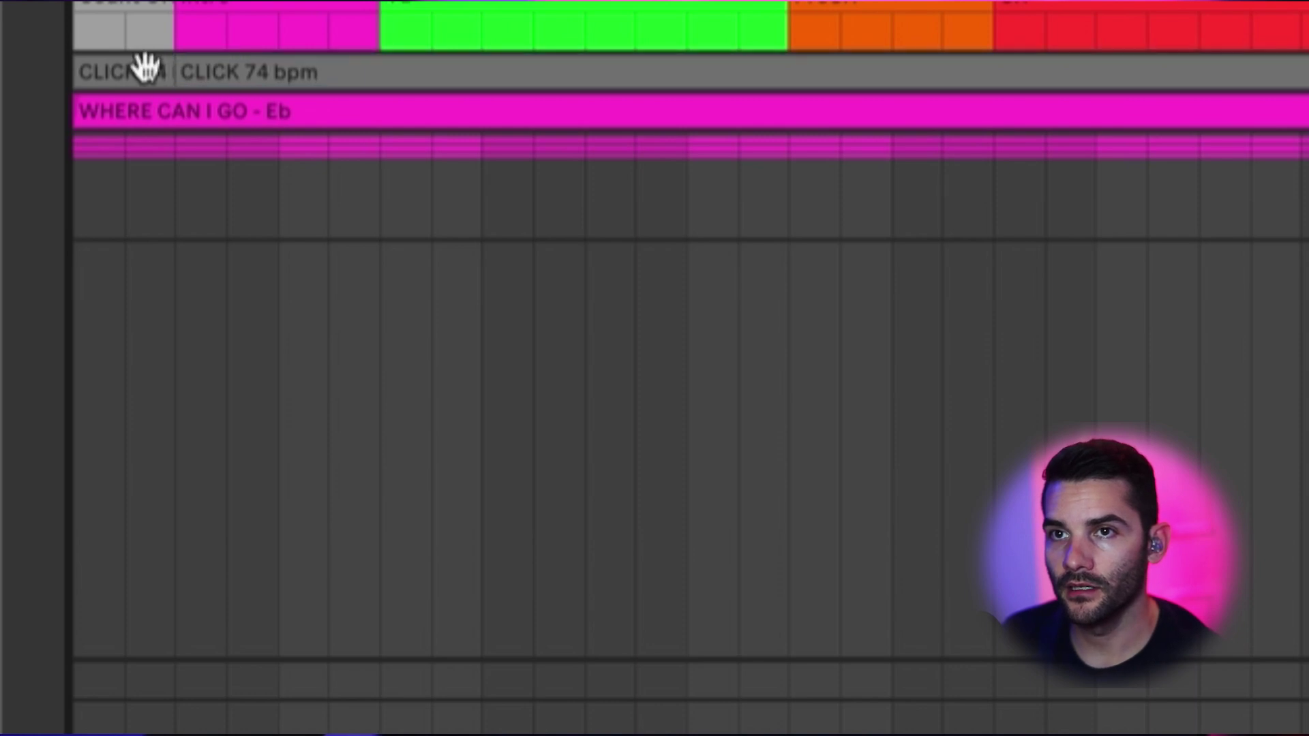
pyautogui.moveTo(236, 71); pyautogui.dragTo(191, 71)
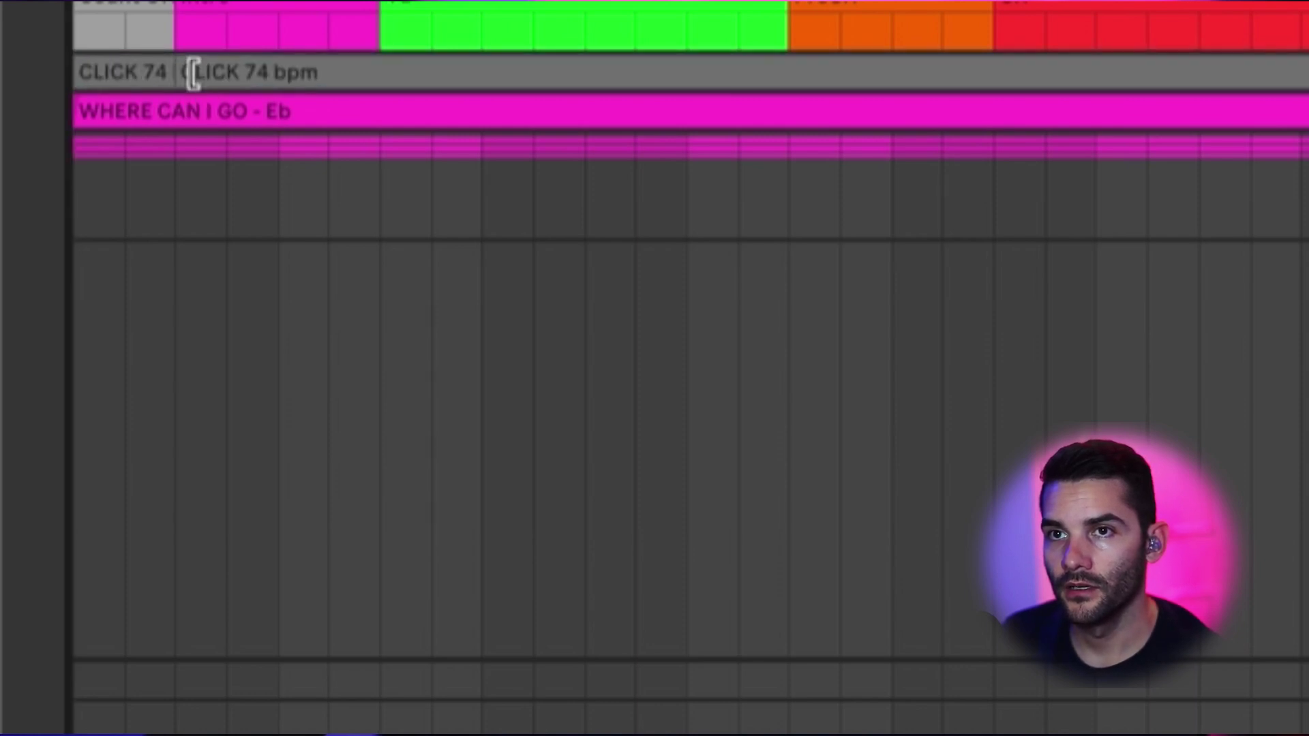
pyautogui.press('u')
pyautogui.keyDown('shift'); pyautogui.click(133, 76); pyautogui.keyUp('shift')
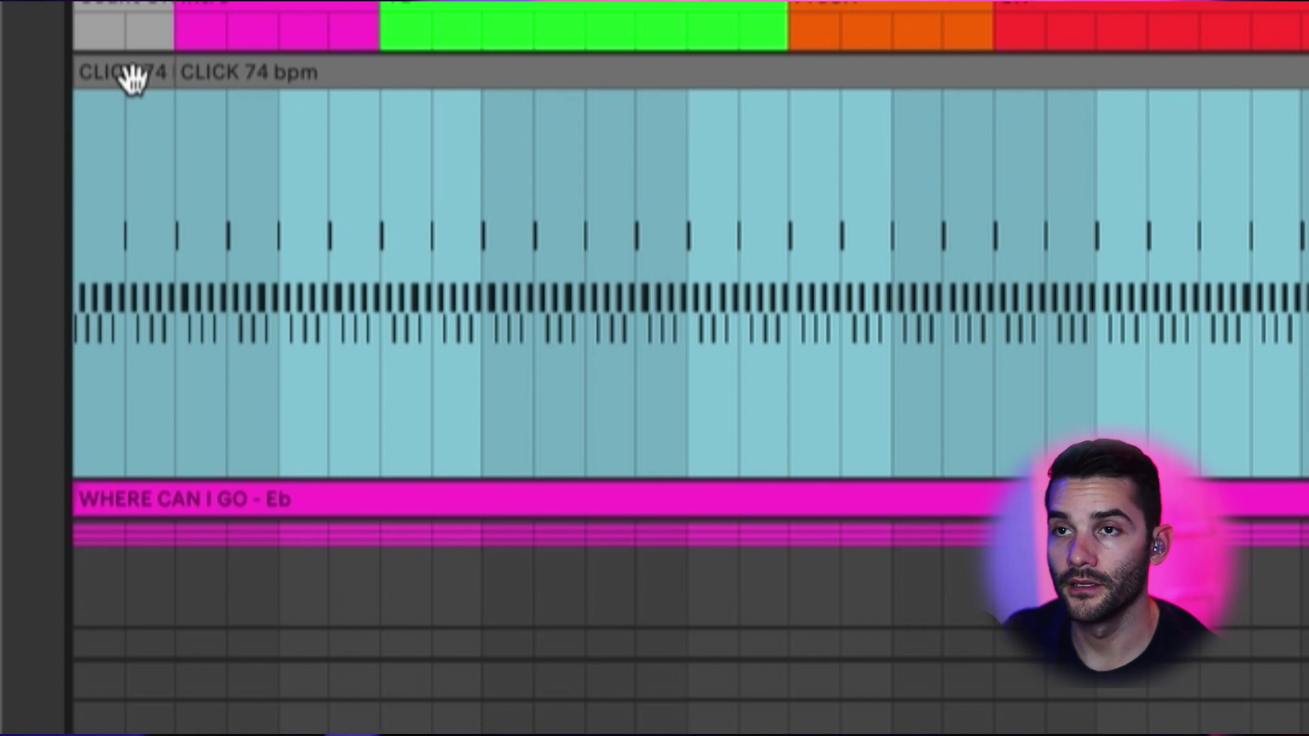
pyautogui.rightClick(133, 77)
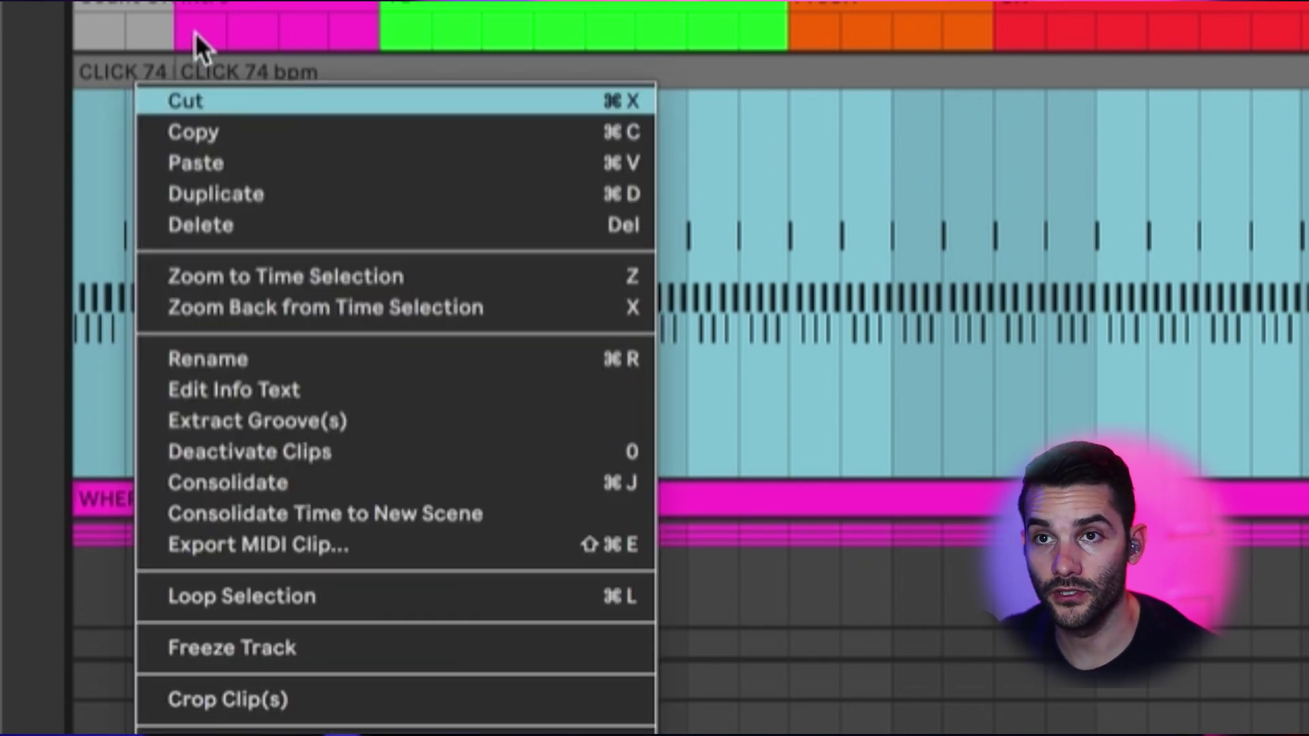
pyautogui.click(128, 115)
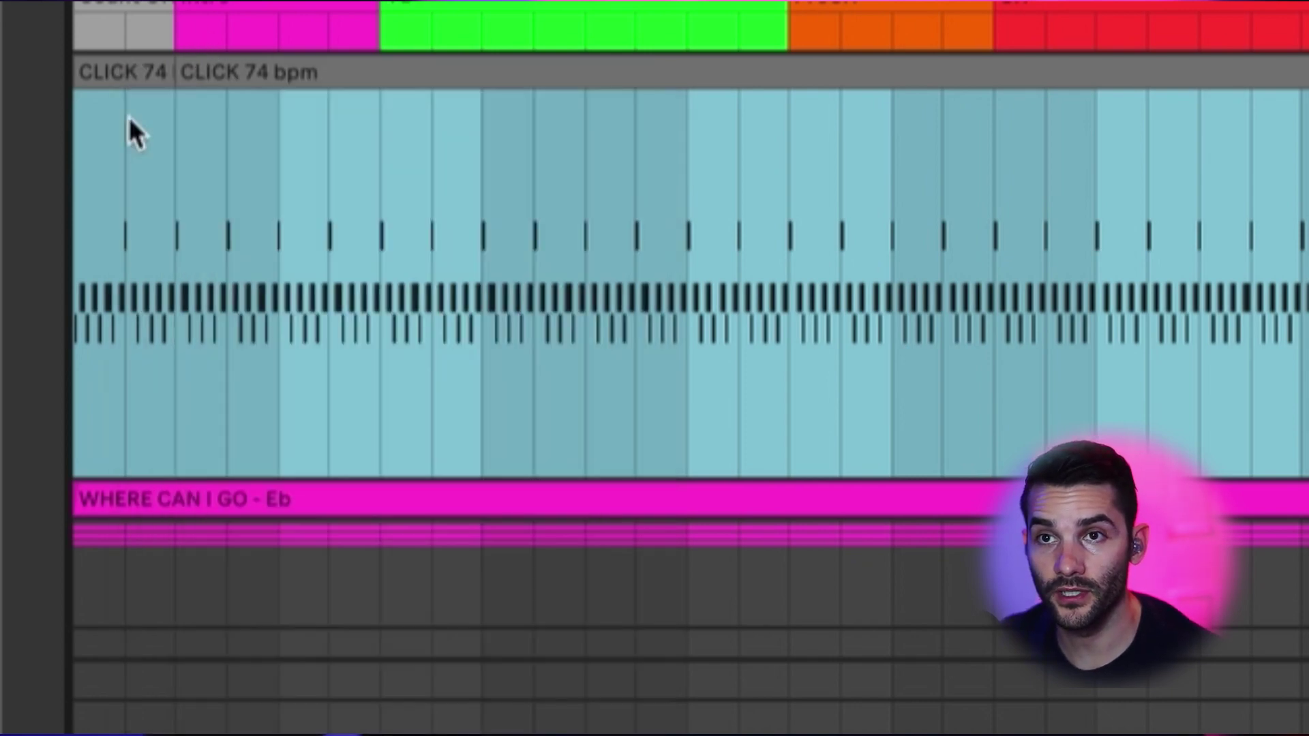
pyautogui.press('super+j')
pyautogui.click(255, 99)
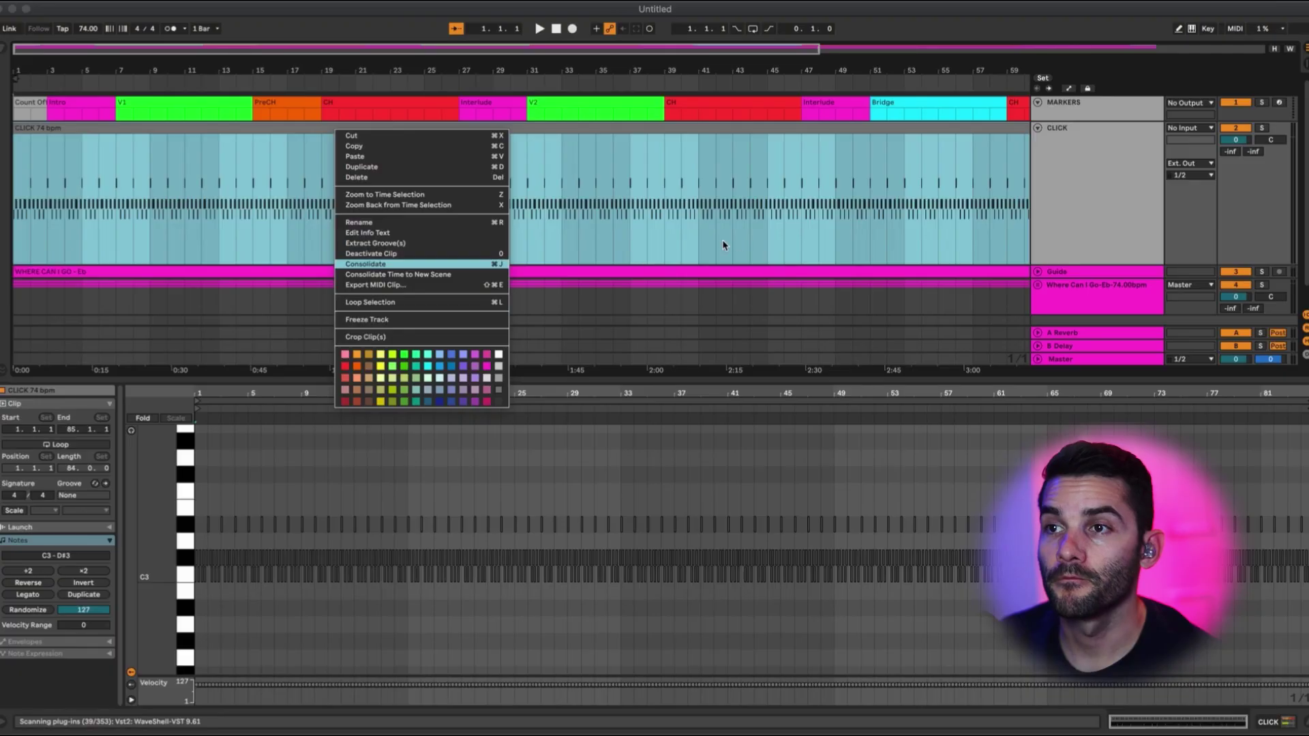
pyautogui.press('super+j')
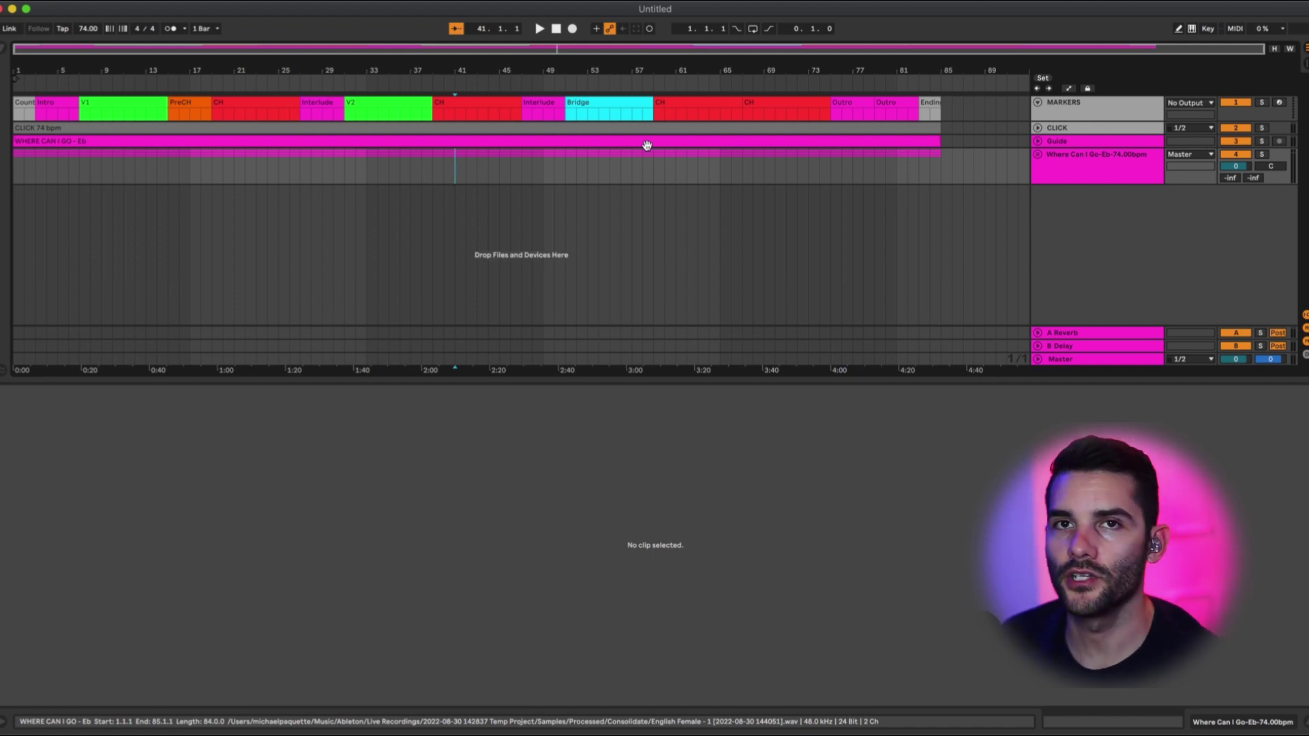
# Unfold the Where Can I Go group and raise the song tempo to 96 BPM, comparing the stems' length with the click and guide.
pyautogui.click(1018, 143)
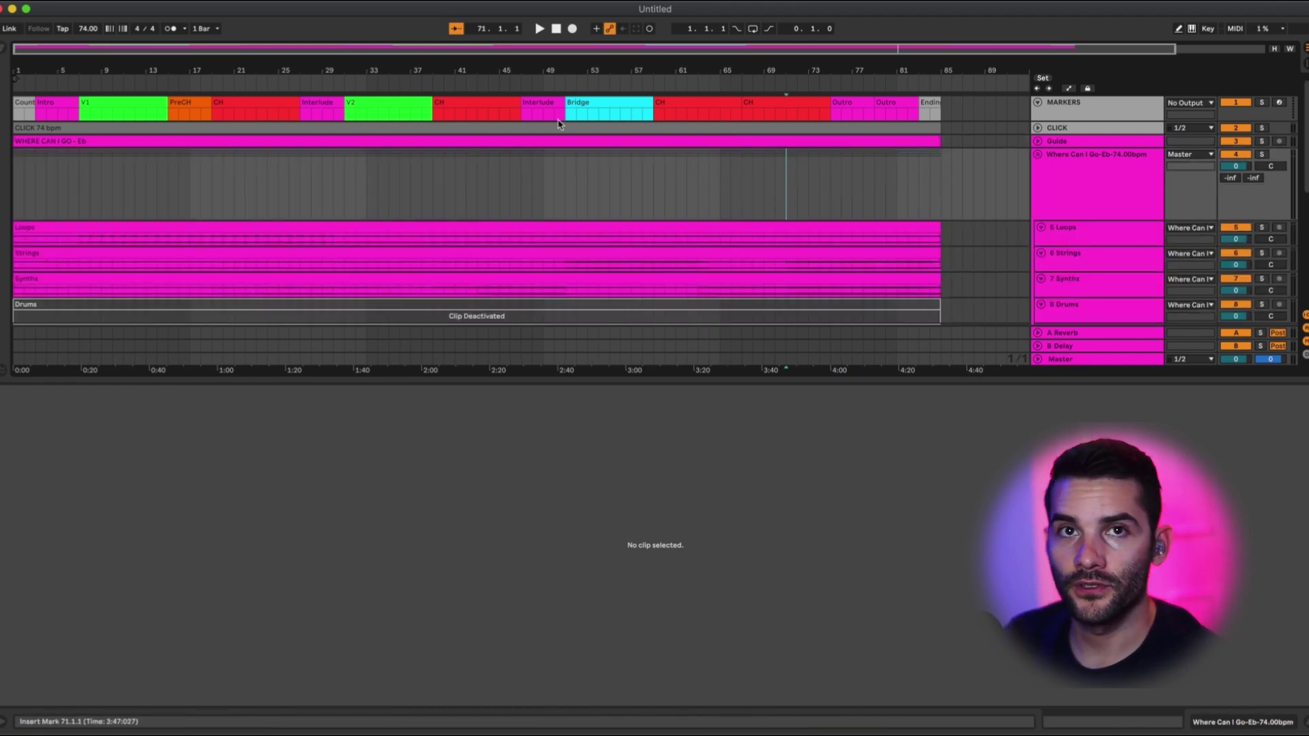
pyautogui.click(88, 29)
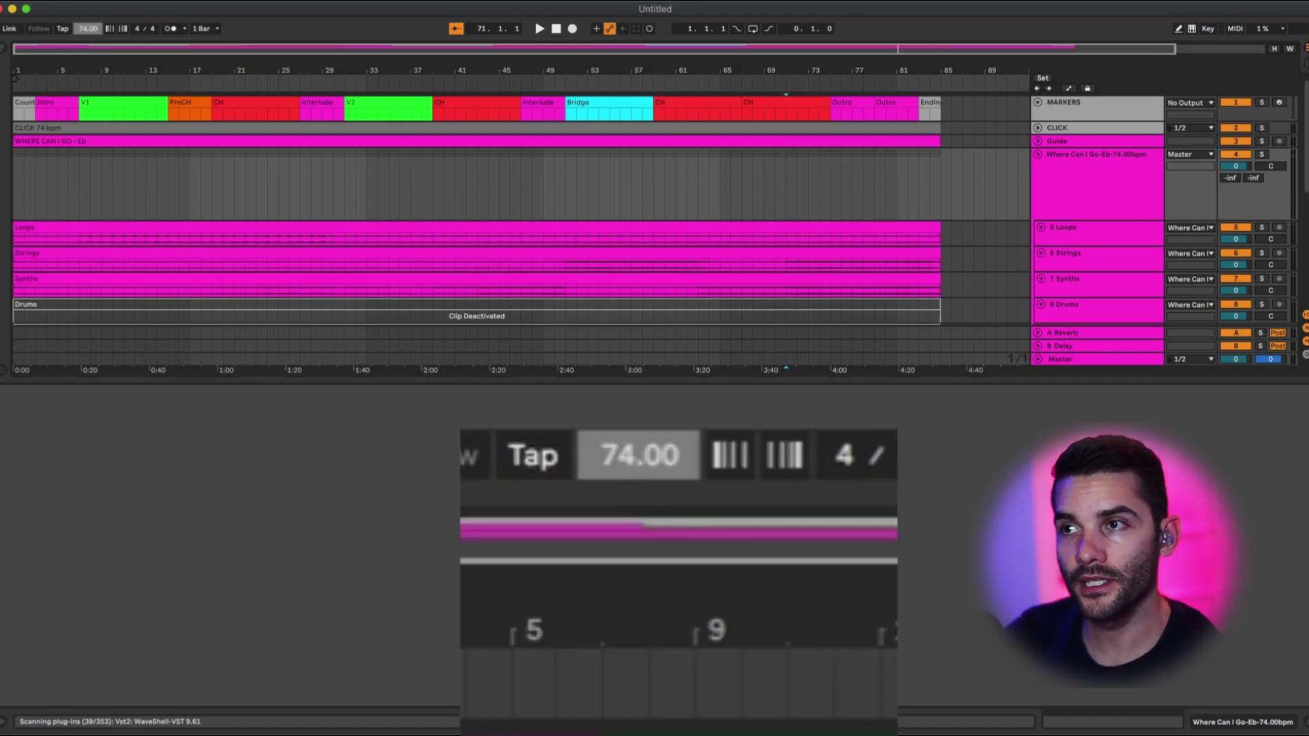
pyautogui.moveTo(87, 29); pyautogui.dragTo(87, 13)
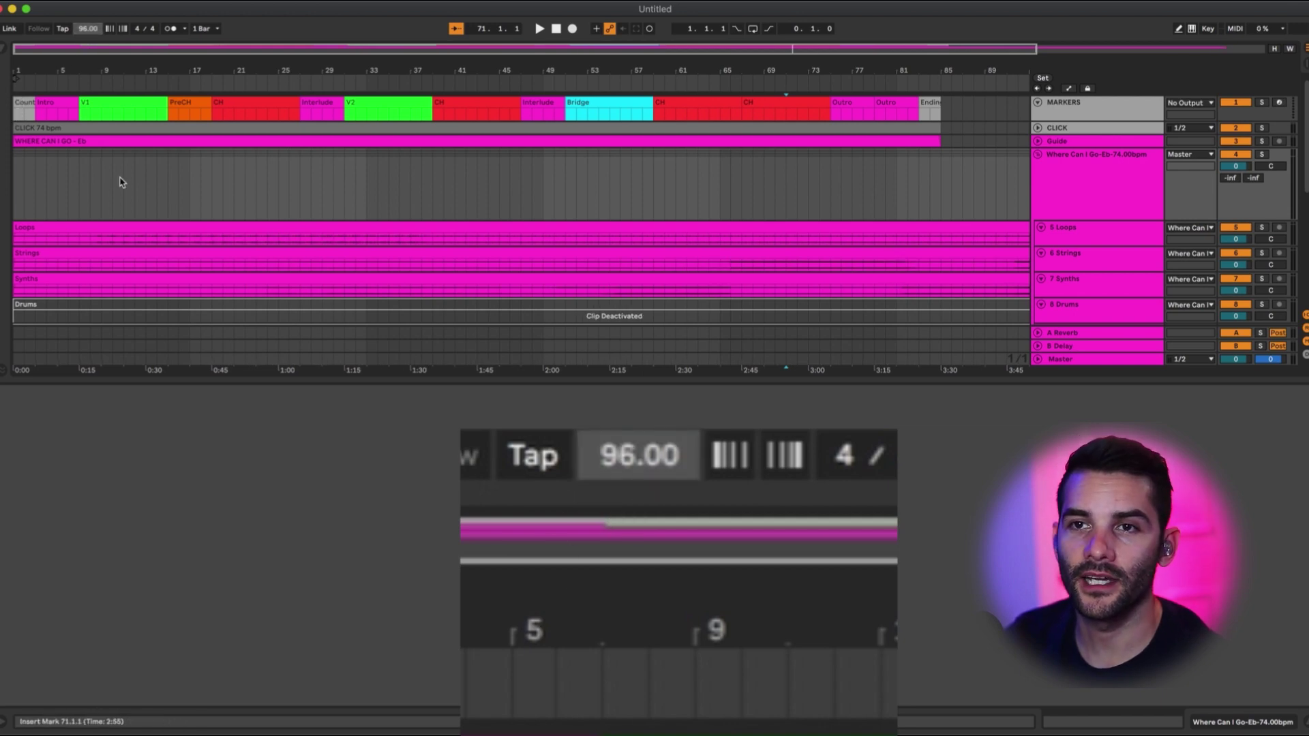
pyautogui.press('+')
pyautogui.press('-')
pyautogui.press('-')
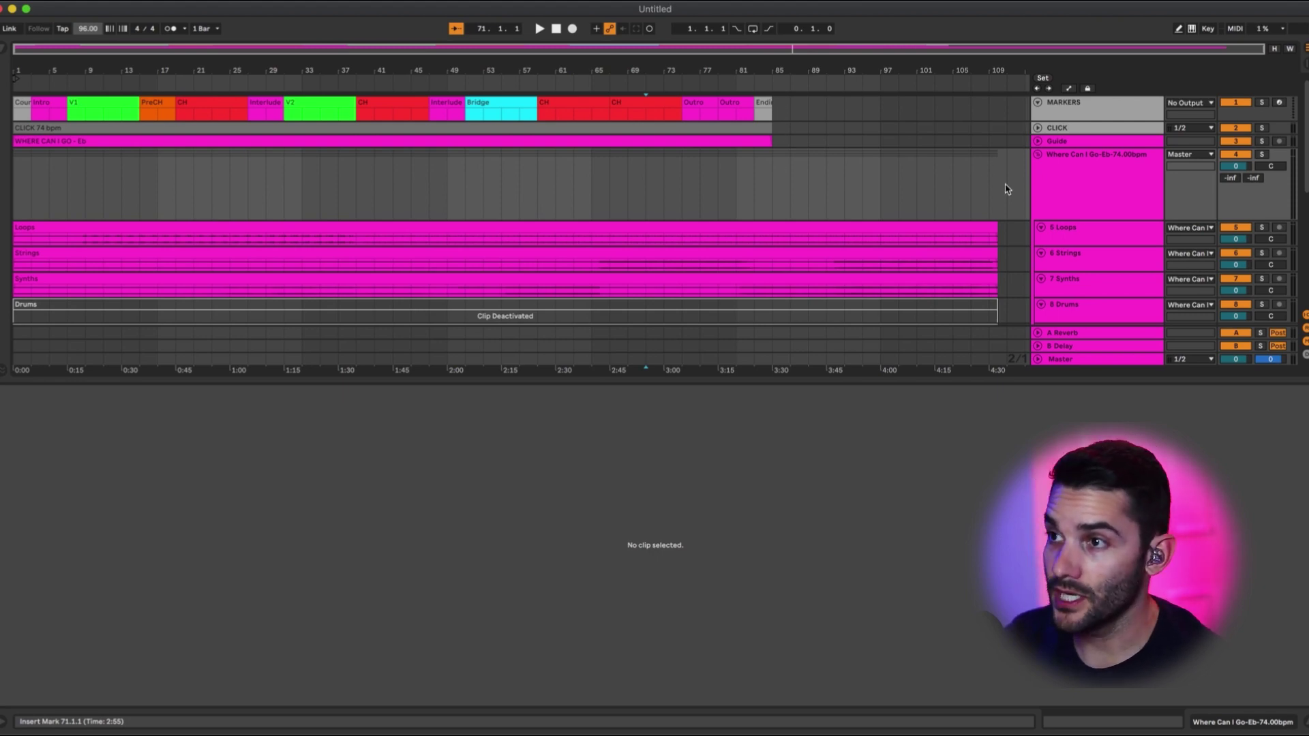
pyautogui.click(60, 128)
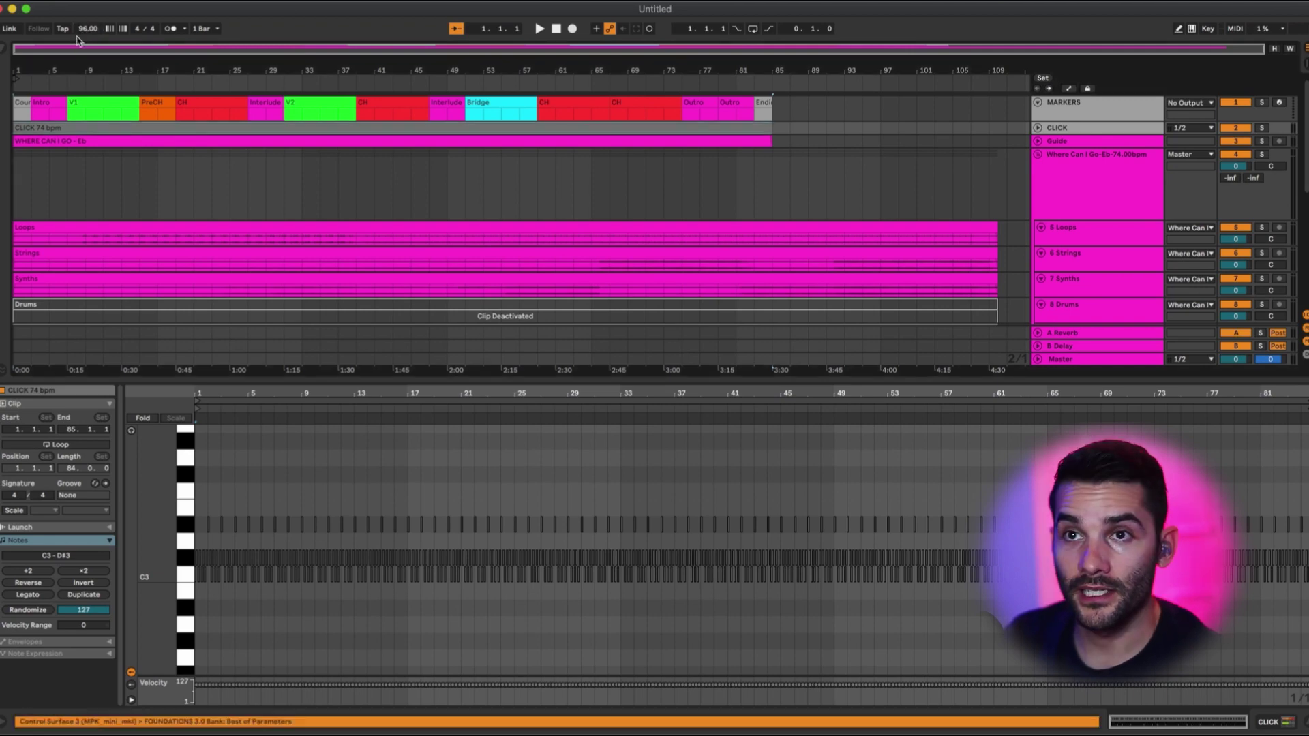
# Set the song tempo to 74 BPM and check where the stems end against the section markers at bar 85.
pyautogui.click(86, 30)
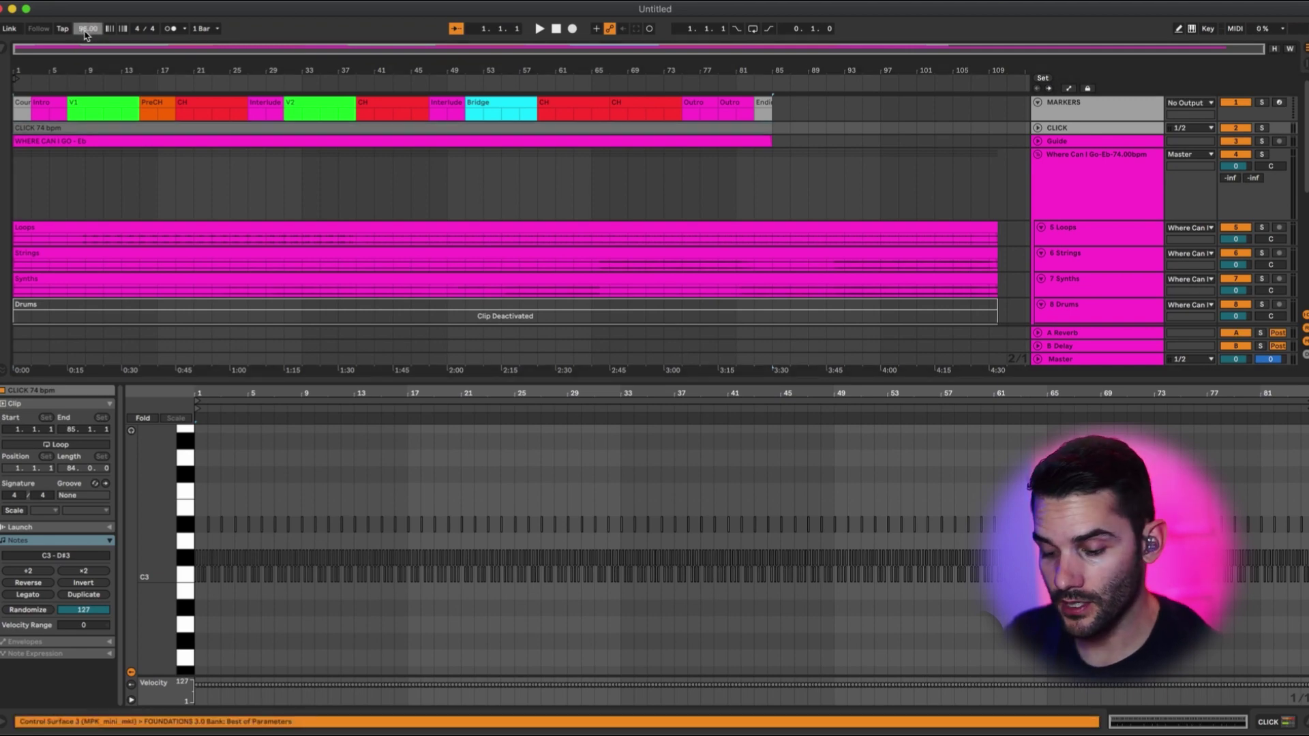
pyautogui.write('74')
pyautogui.press('Return')
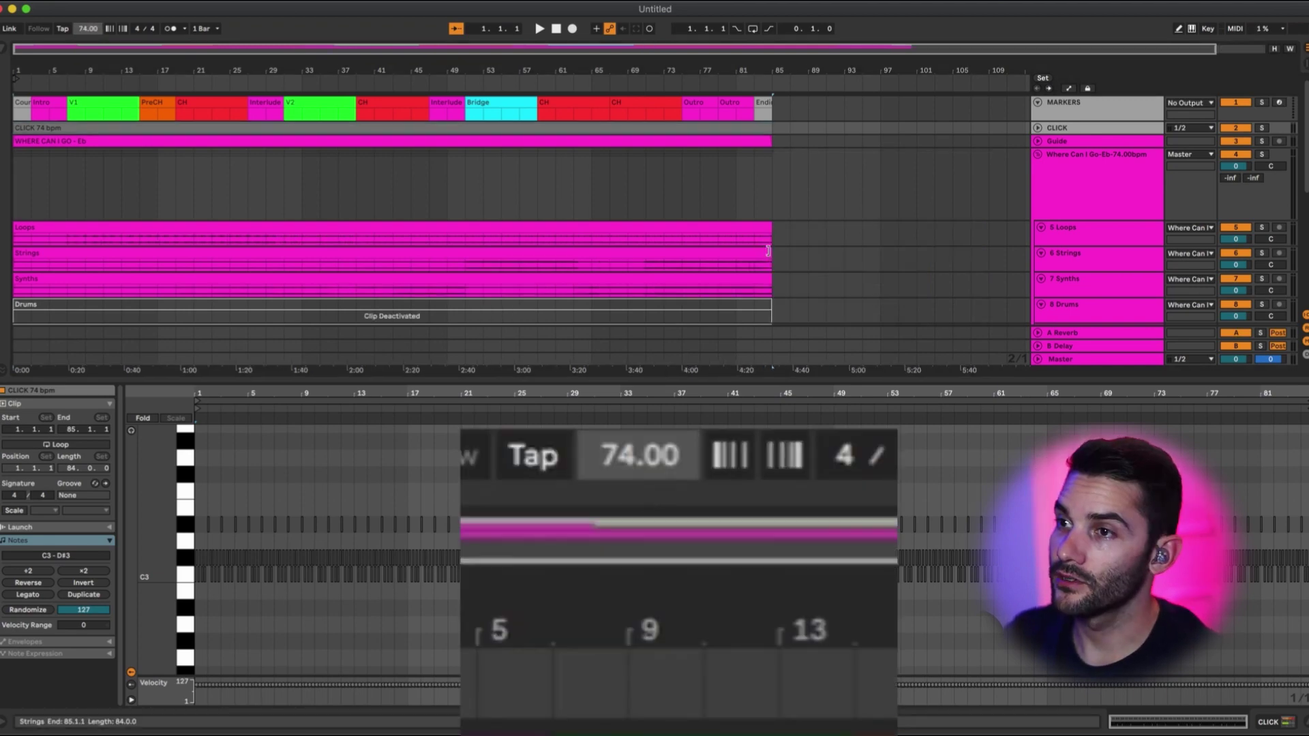
pyautogui.moveTo(774, 240); pyautogui.dragTo(850, 111)
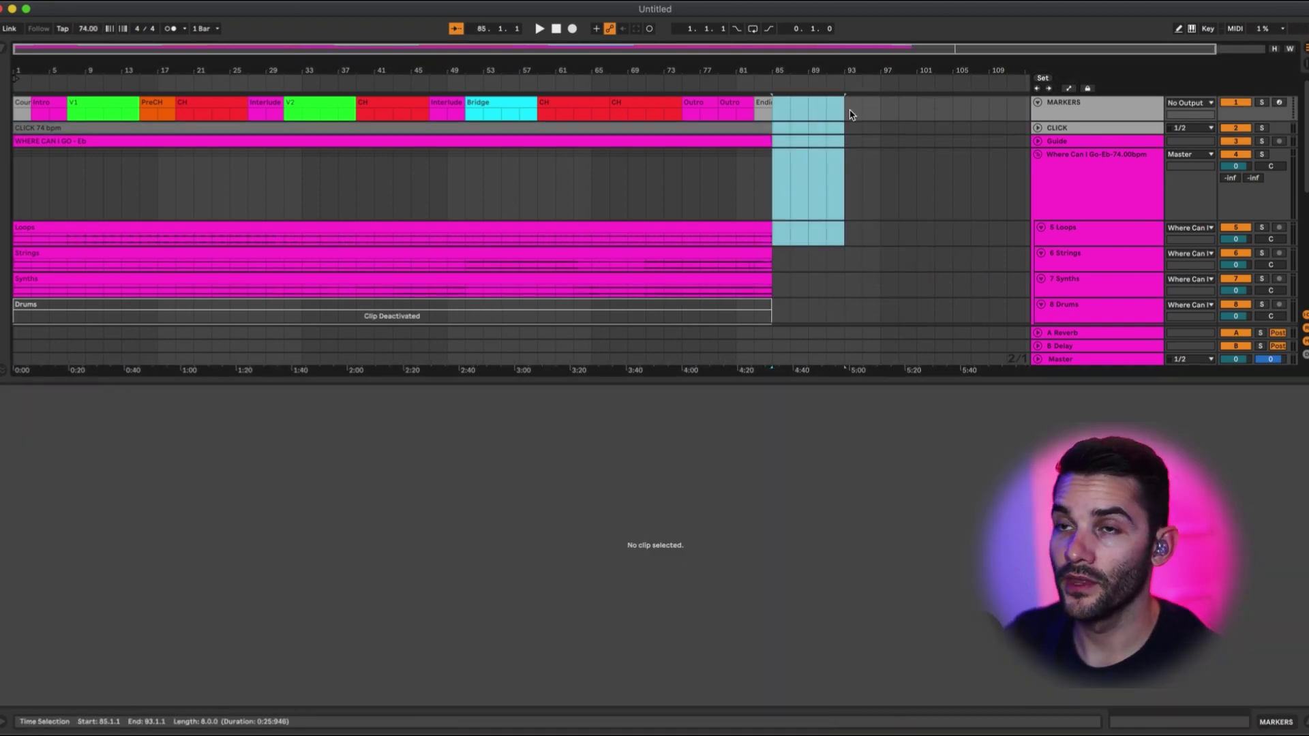
pyautogui.click(863, 191)
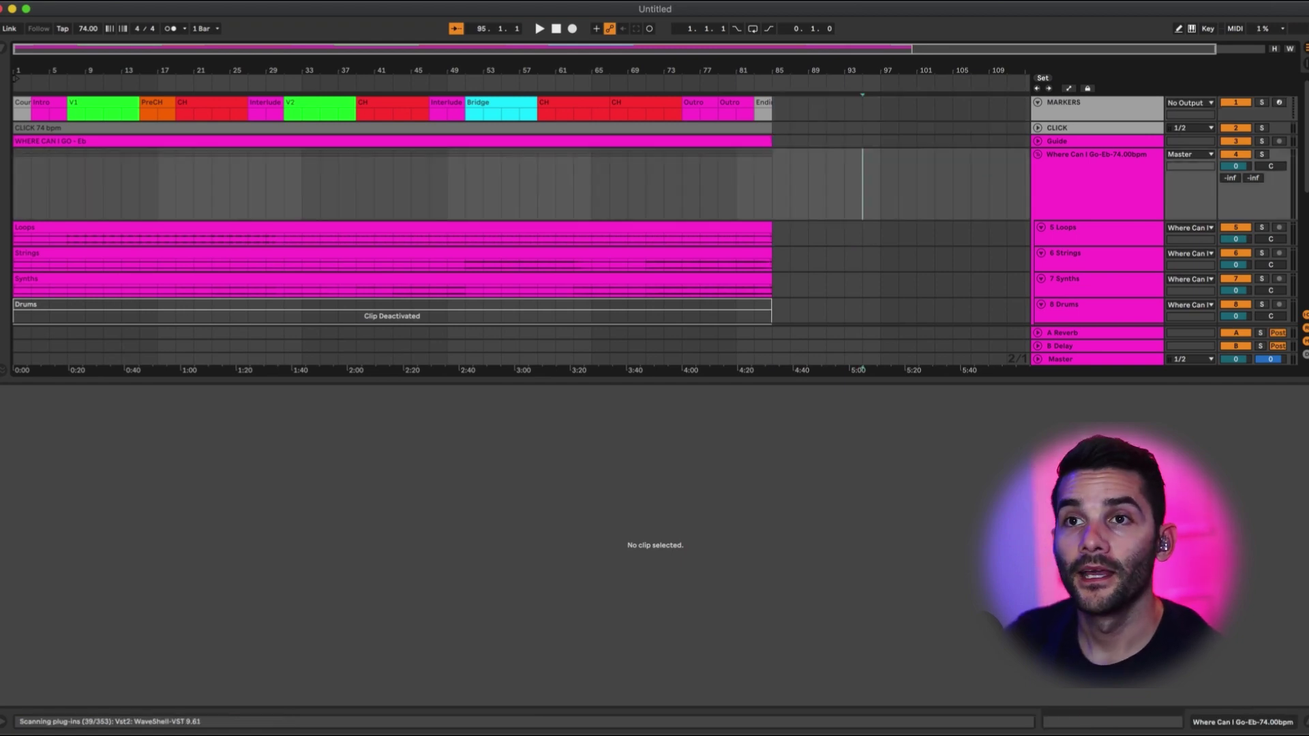
# Set the song tempo to 82 BPM and play the set from the Count Off marker.
pyautogui.click(89, 30)
pyautogui.write('82')
pyautogui.press('Return')
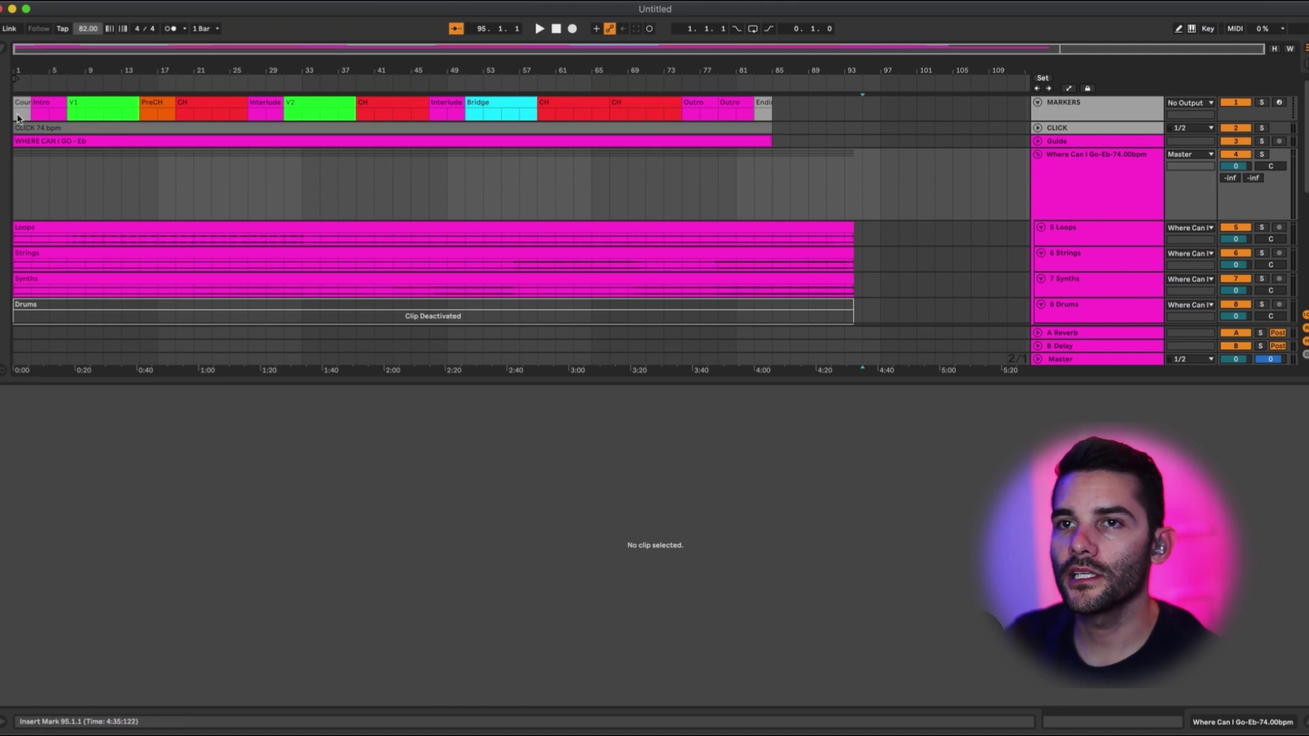
pyautogui.click(14, 114)
pyautogui.press('space')
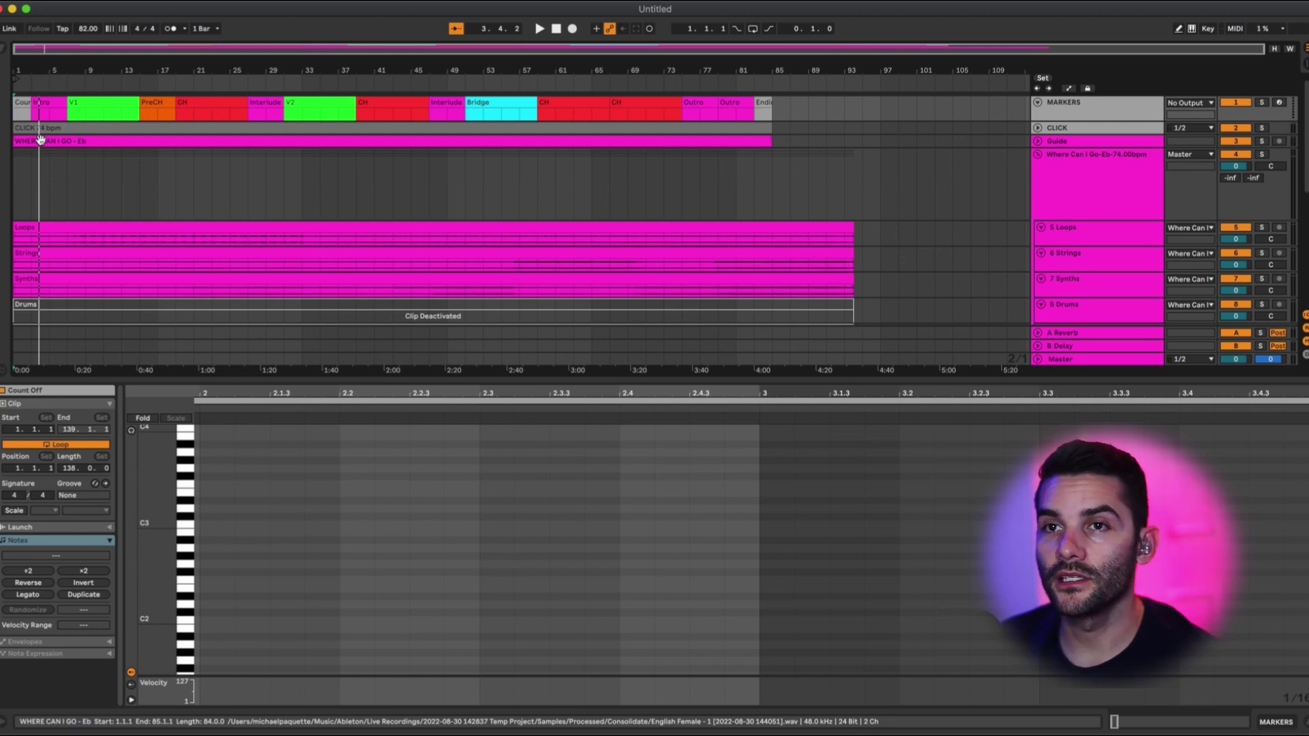
# Compare the Warp setting of the WHERE CAN I GO guide clip with that of the Loops clip.
pyautogui.click(40, 139)
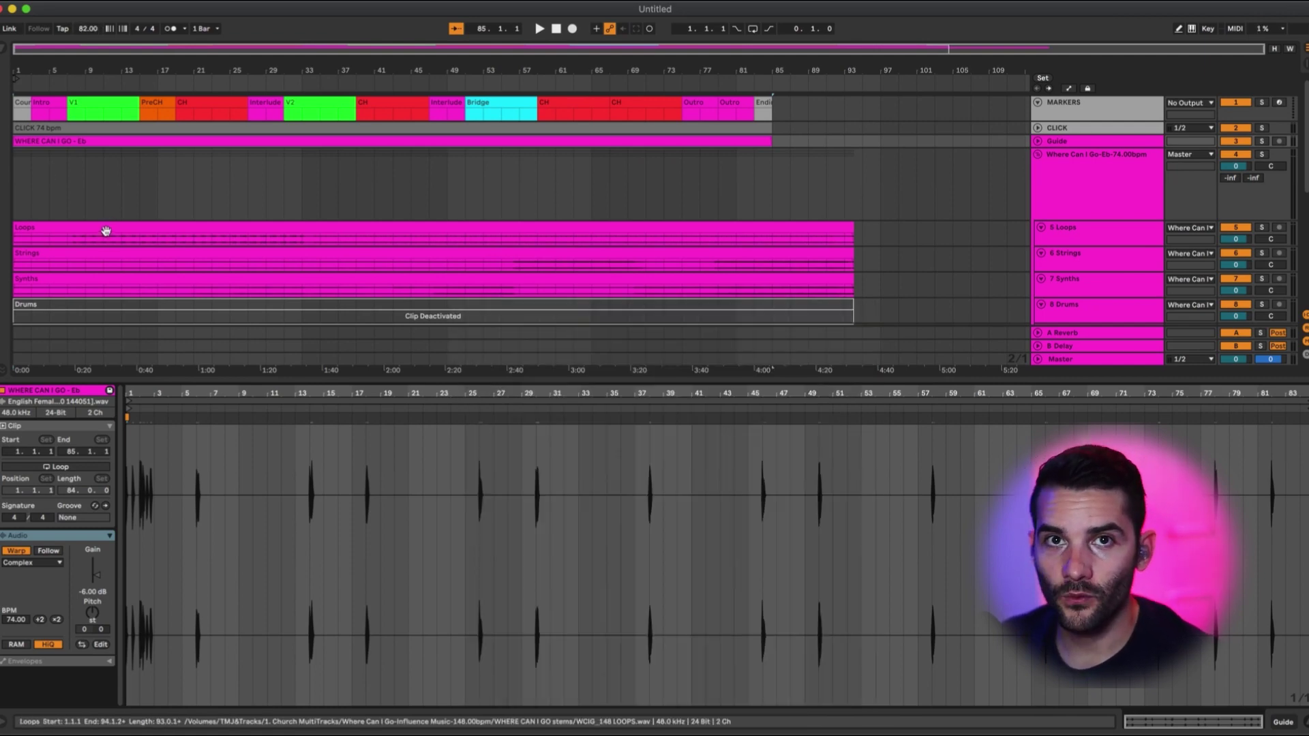
pyautogui.click(105, 231)
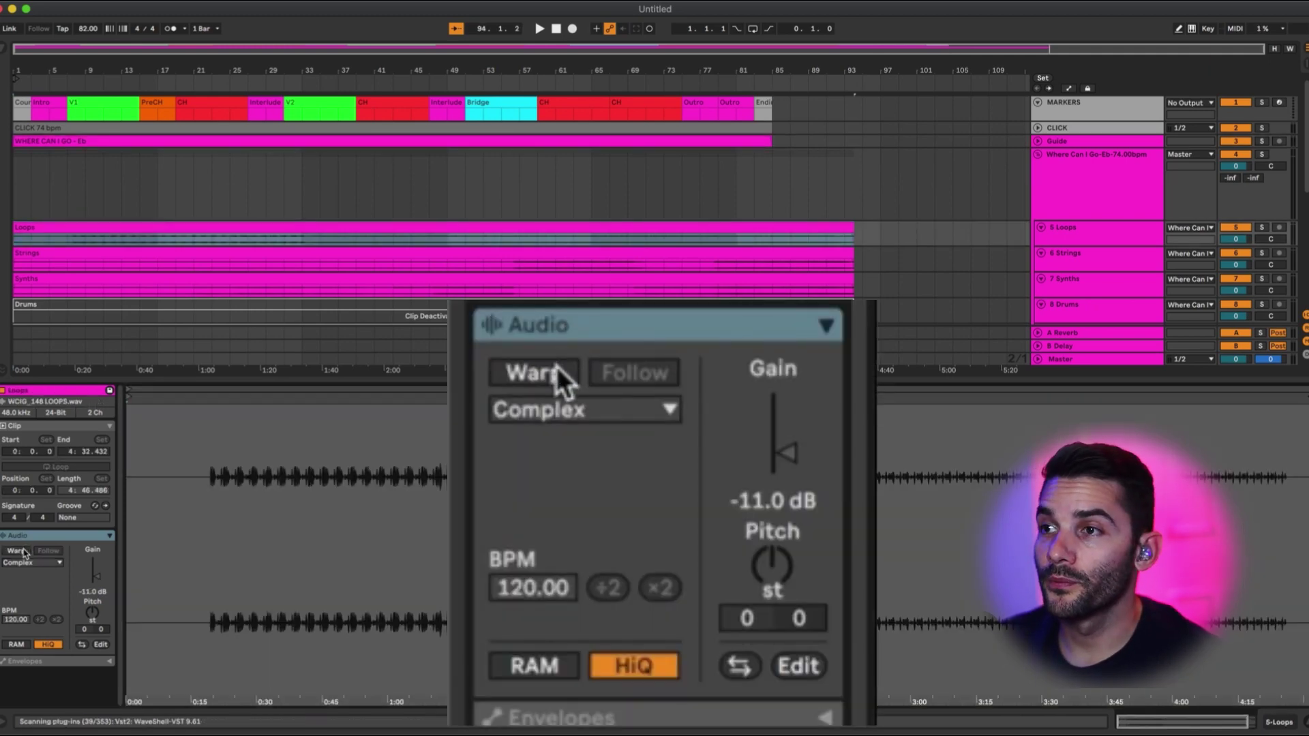
pyautogui.click(23, 550)
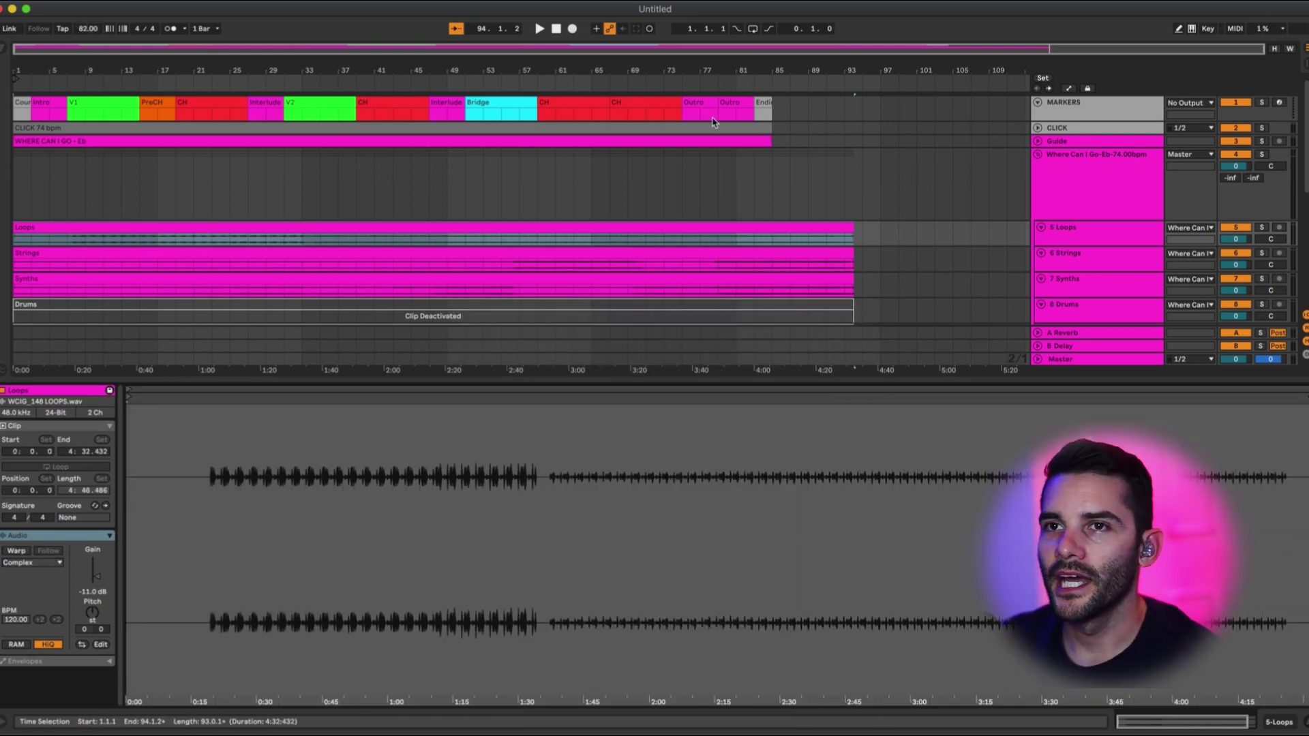
# Set the song tempo to 74 BPM.
pyautogui.click(83, 29)
pyautogui.write('74')
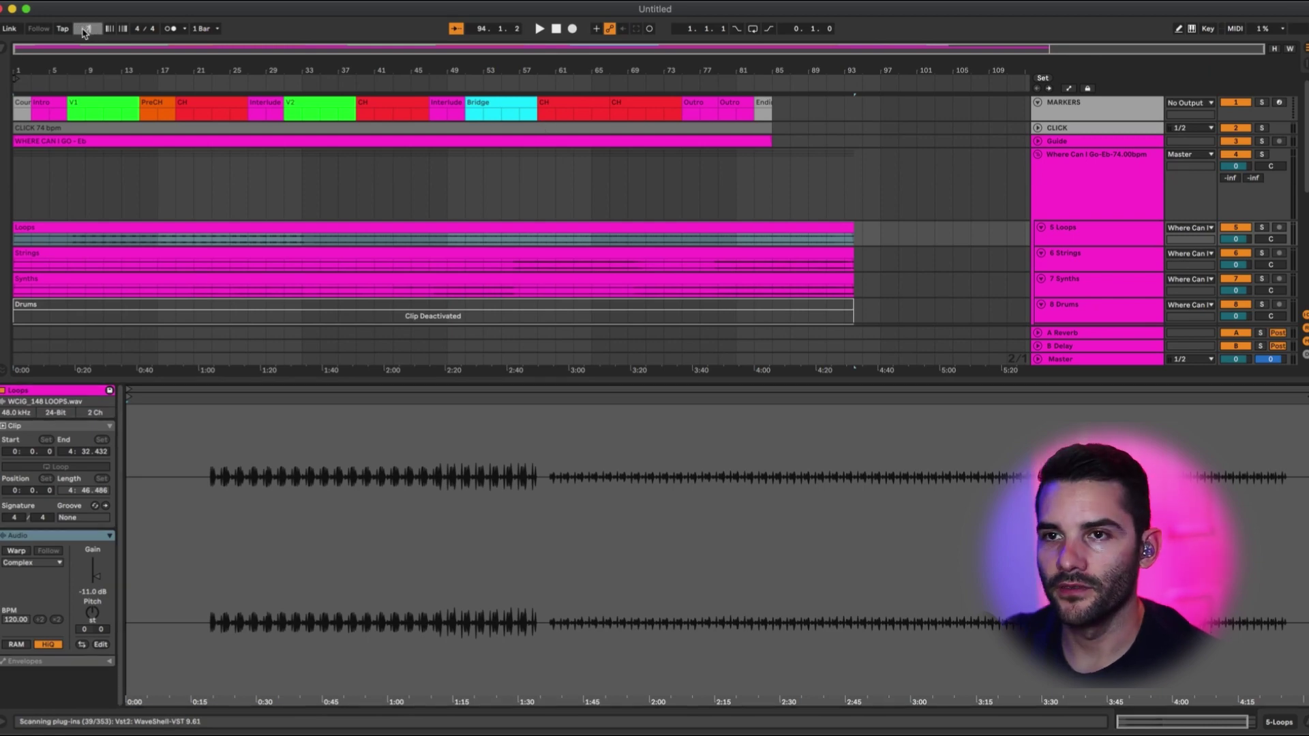
pyautogui.press('Return')
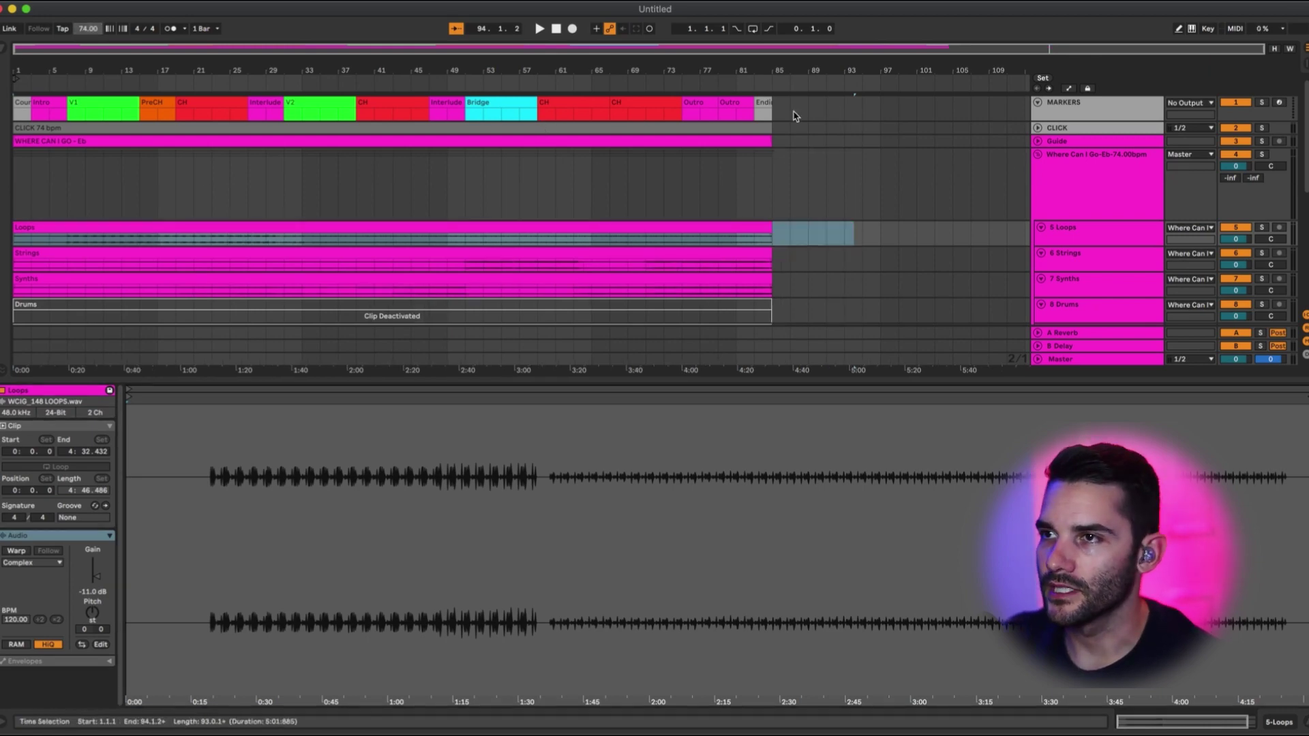
# Select all the stem clips from Loops to Vocal FX and turn on Warp for them in Complex mode.
pyautogui.click(738, 139)
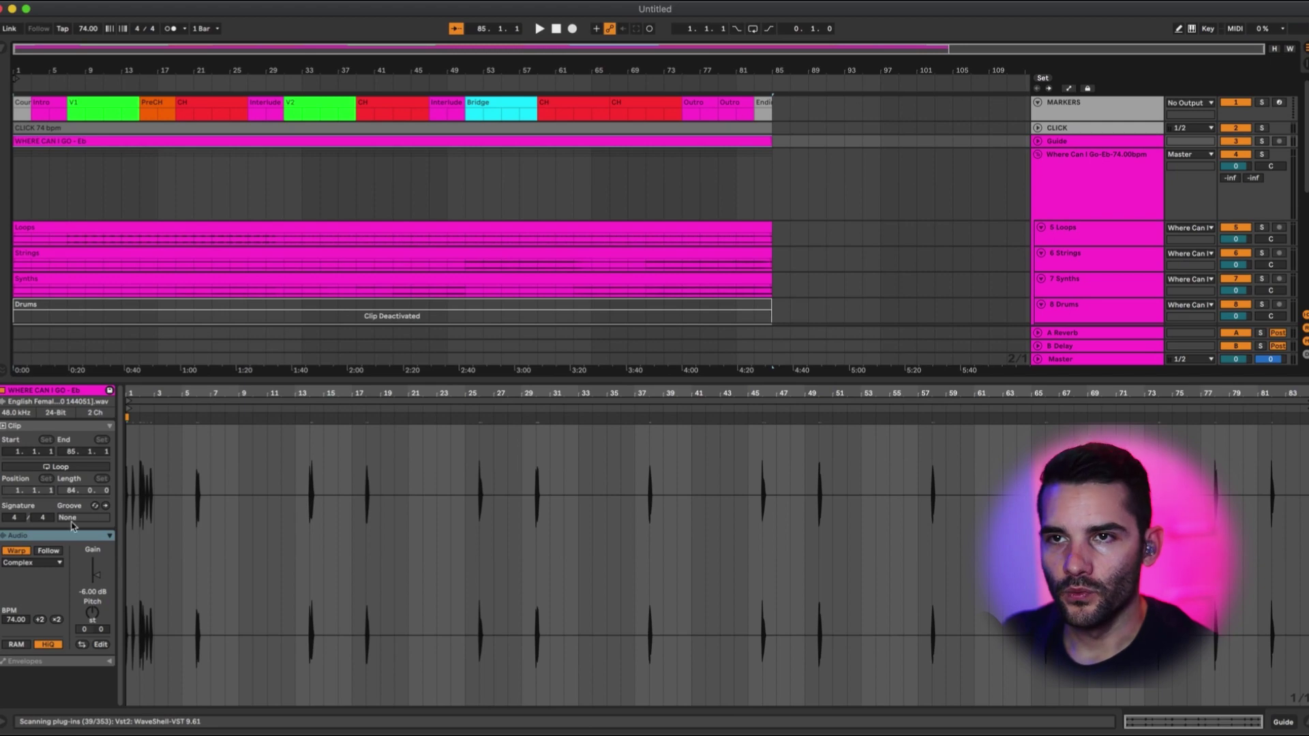
pyautogui.click(253, 225)
pyautogui.scroll(-8, 253, 225)
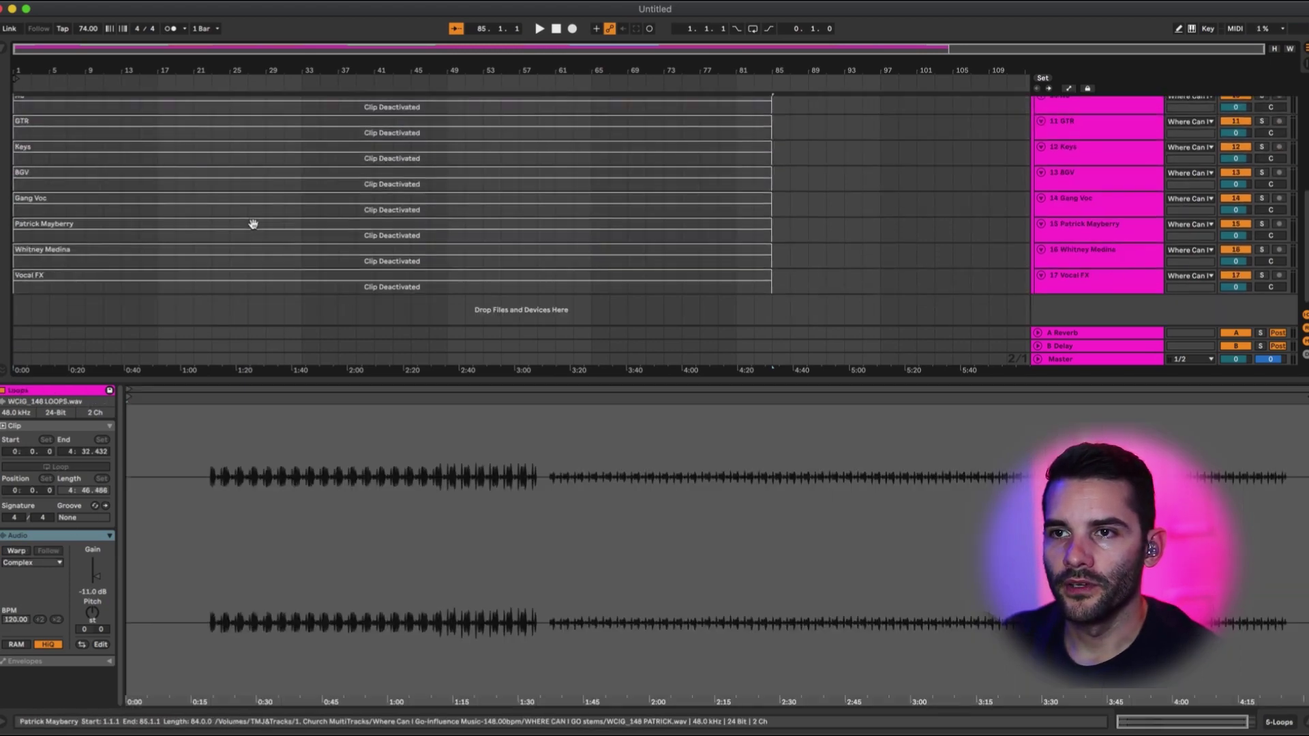
pyautogui.press('super+a')
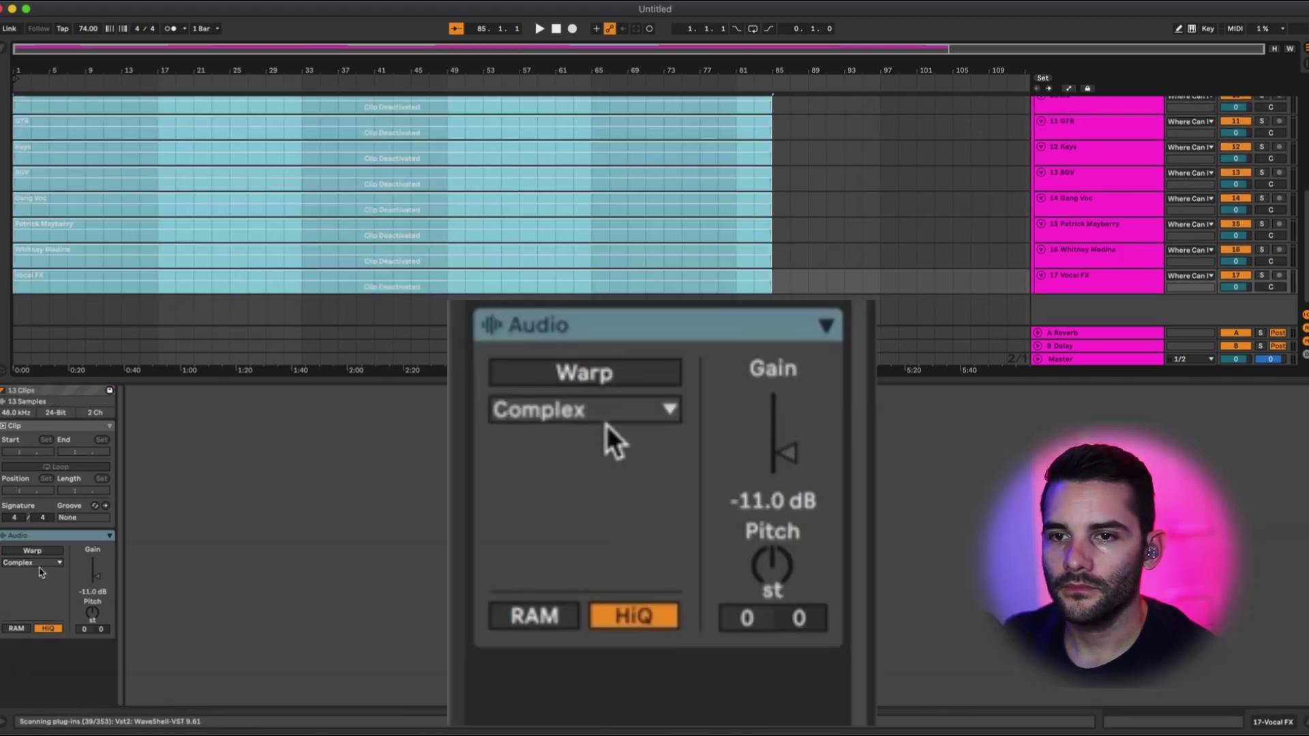
pyautogui.click(39, 551)
pyautogui.scroll(8, 205, 280)
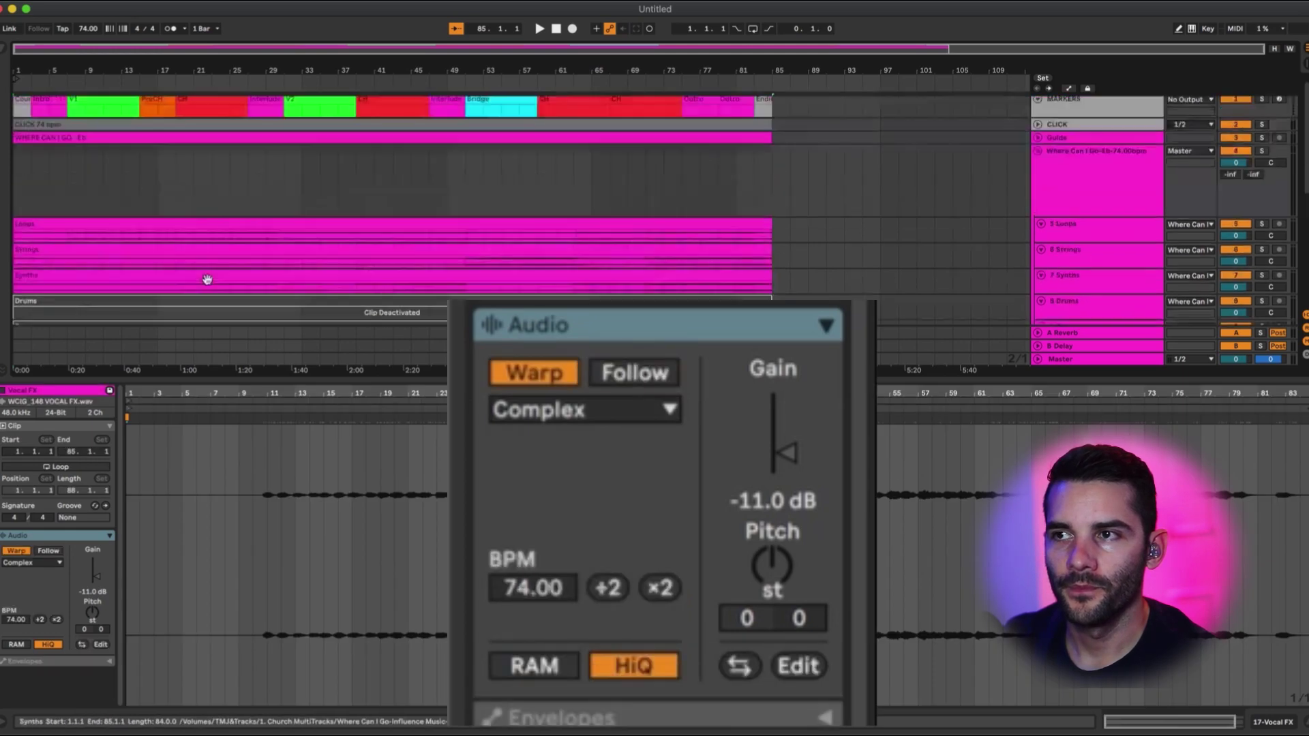
# Set the song tempo to 98 BPM and play the warped stems from the Count Off marker.
pyautogui.click(88, 213)
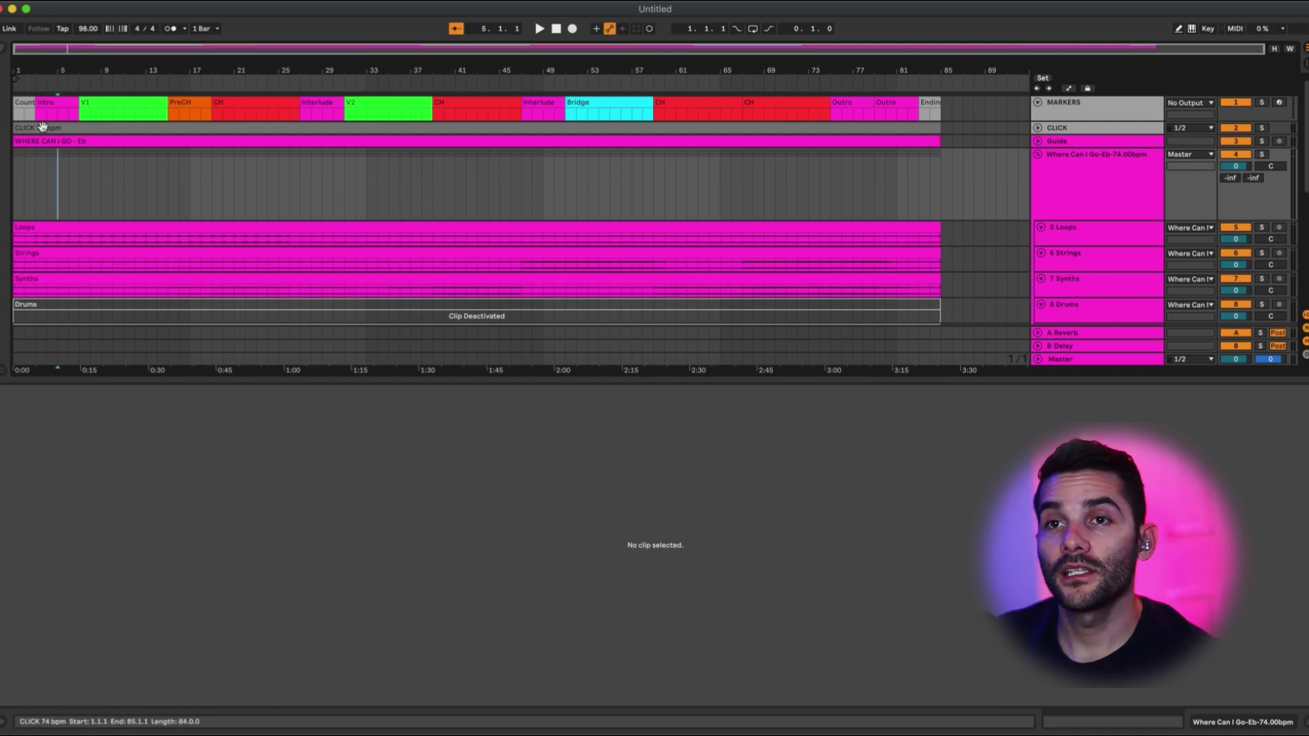
pyautogui.click(19, 110)
pyautogui.press('space')
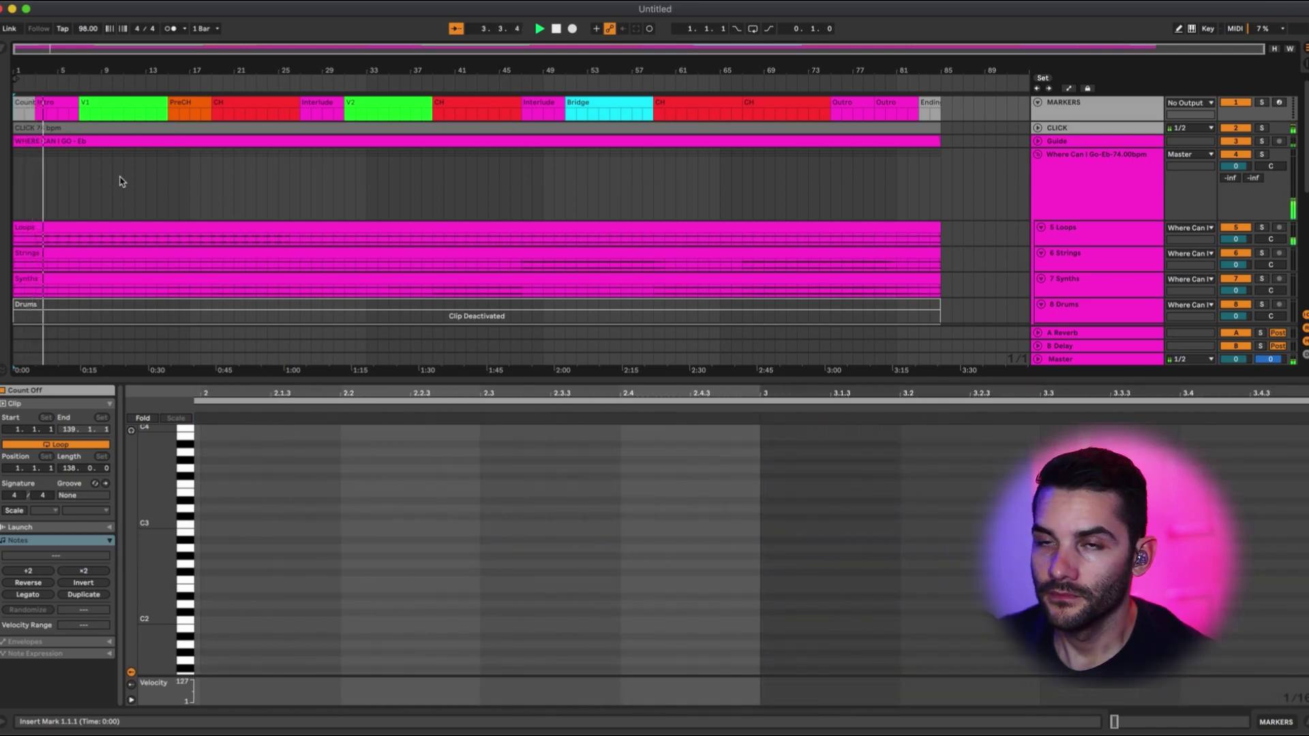
# Set the song tempo to 74 BPM and play the set from the start to hear the stems with the click.
pyautogui.click(87, 29)
pyautogui.write('74')
pyautogui.press('Return')
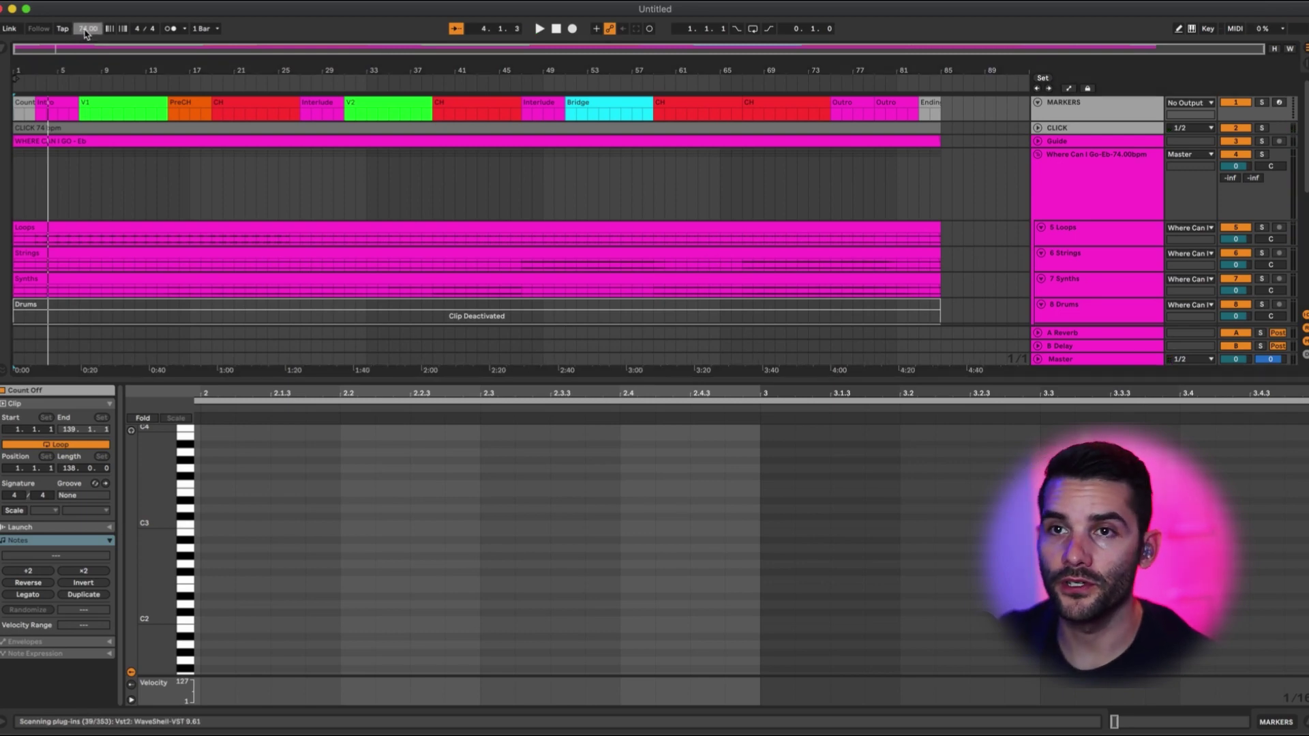
pyautogui.press('space')
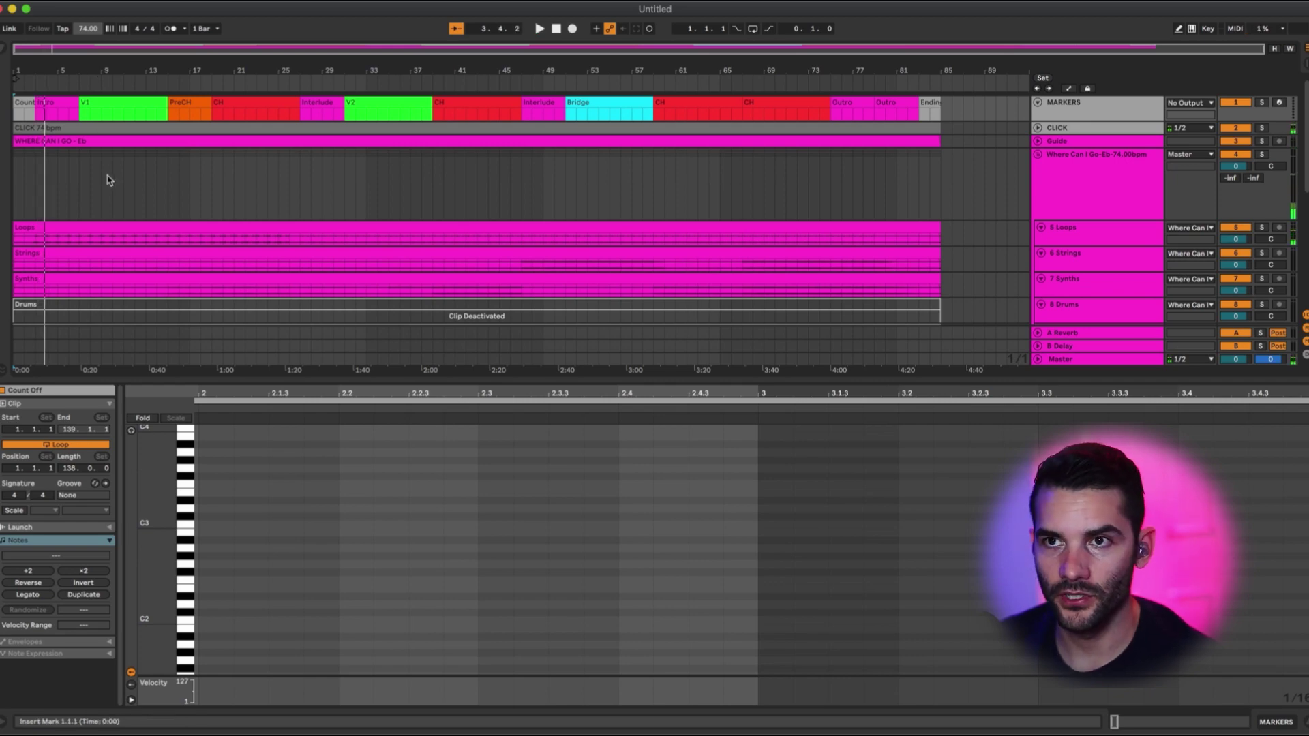
# Transpose the Strings and Synths clips up 2 semitones and play the set from bar 47.
pyautogui.click(51, 236)
pyautogui.click(52, 259)
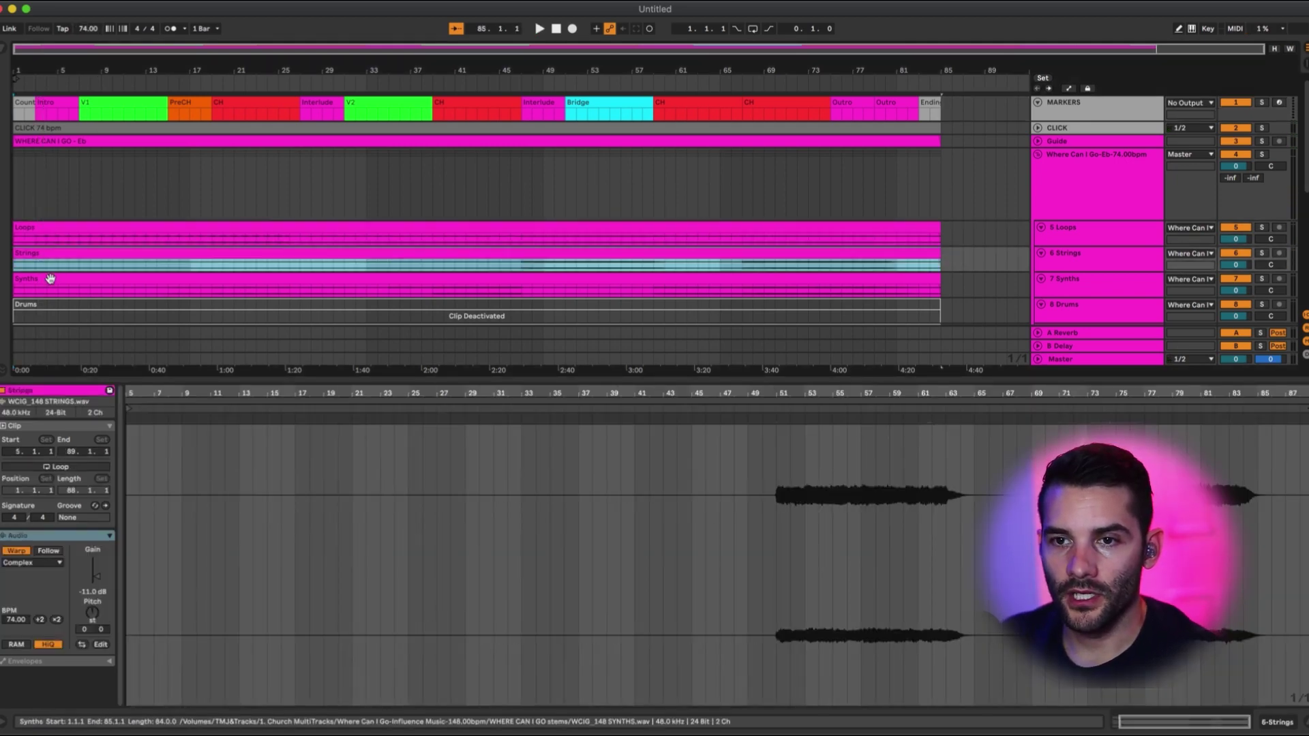
pyautogui.keyDown('shift'); pyautogui.click(50, 278); pyautogui.keyUp('shift')
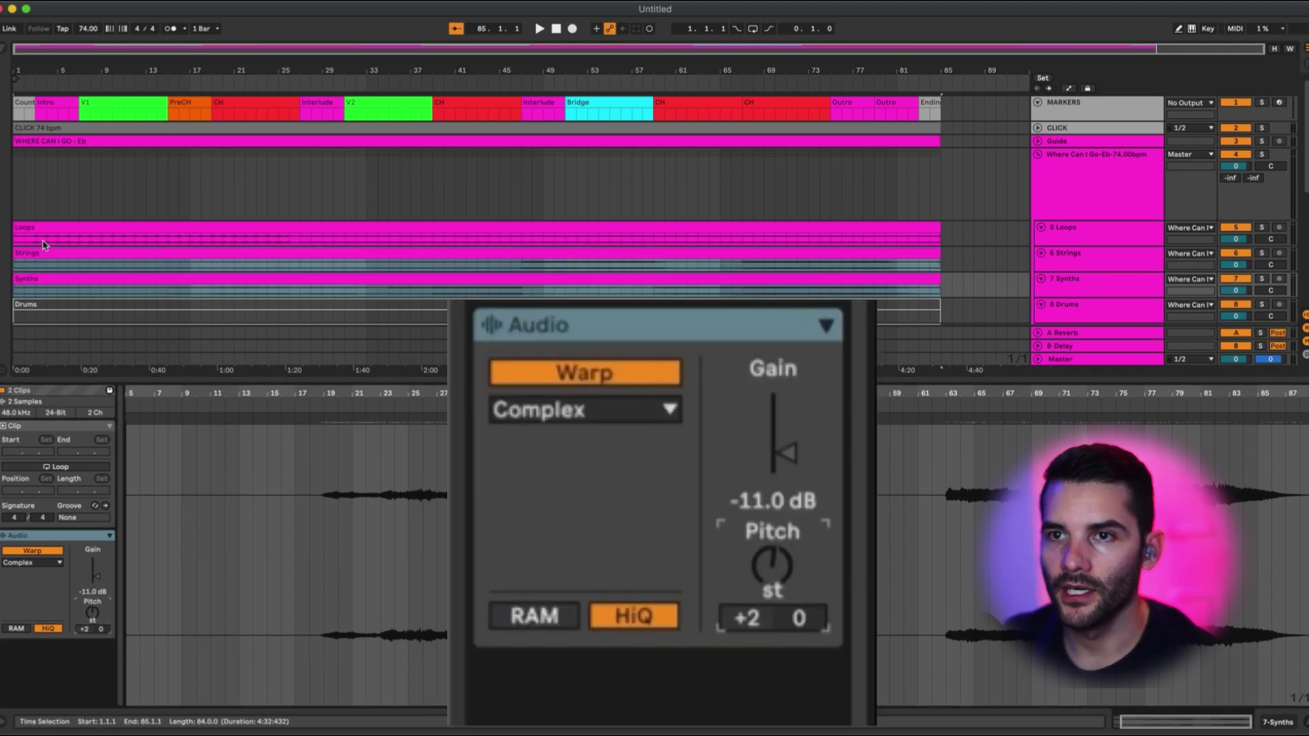
pyautogui.click(519, 241)
pyautogui.press('space')
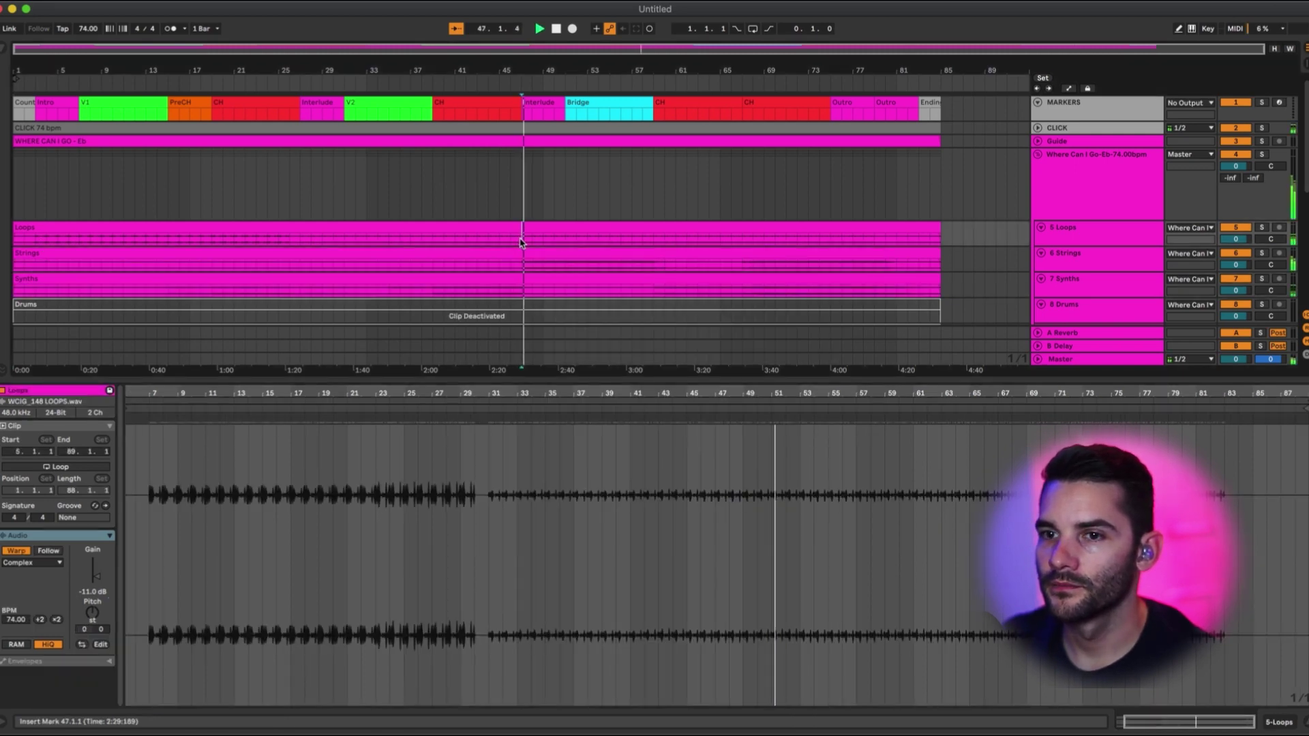
# Reset the pitch of the Strings and Synths clips to 0 semitones and play from bar 47 again.
pyautogui.click(474, 253)
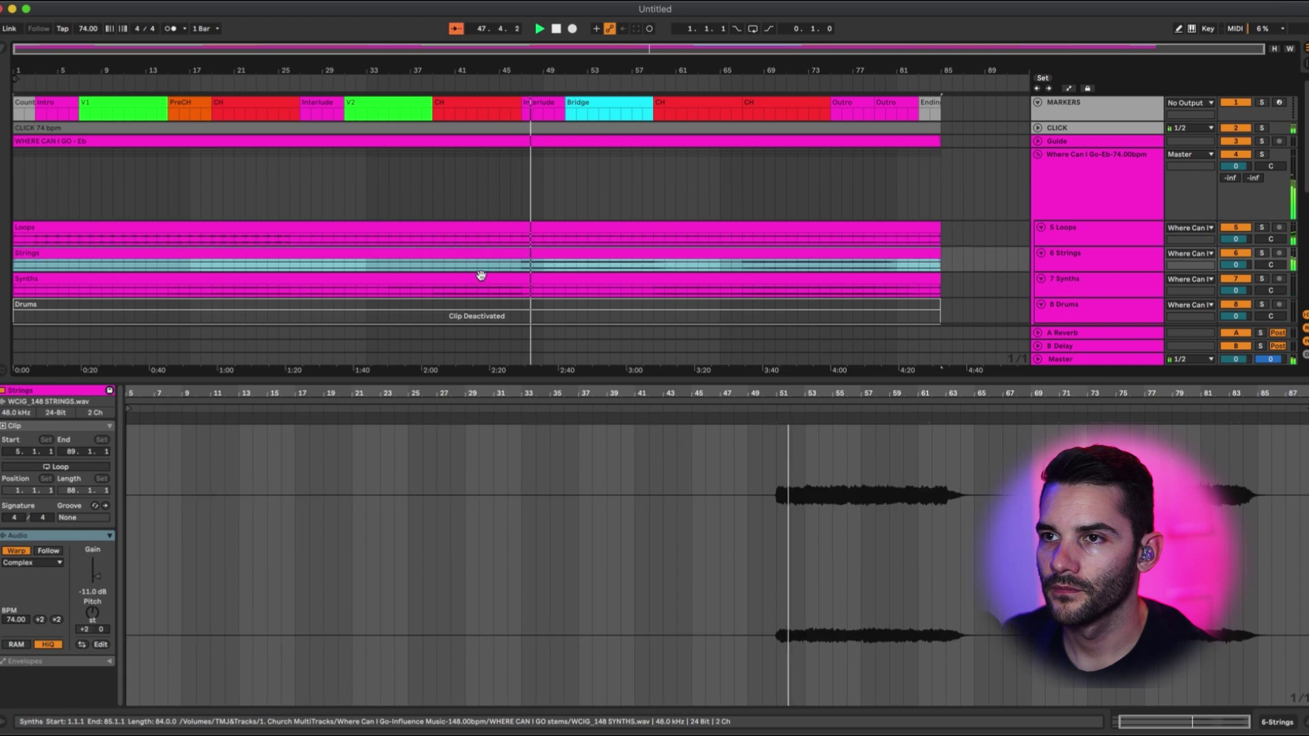
pyautogui.keyDown('shift'); pyautogui.click(482, 277); pyautogui.keyUp('shift')
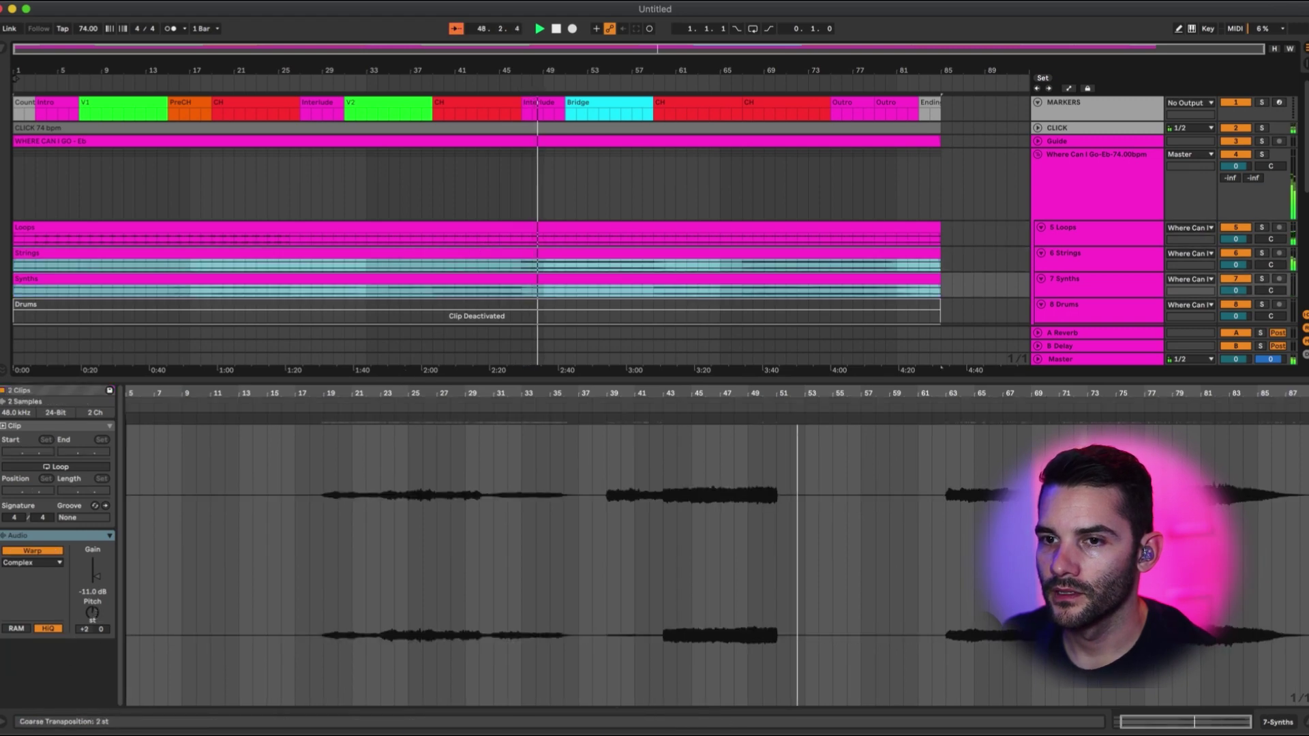
pyautogui.click(94, 612)
pyautogui.press('Delete')
pyautogui.click(521, 266)
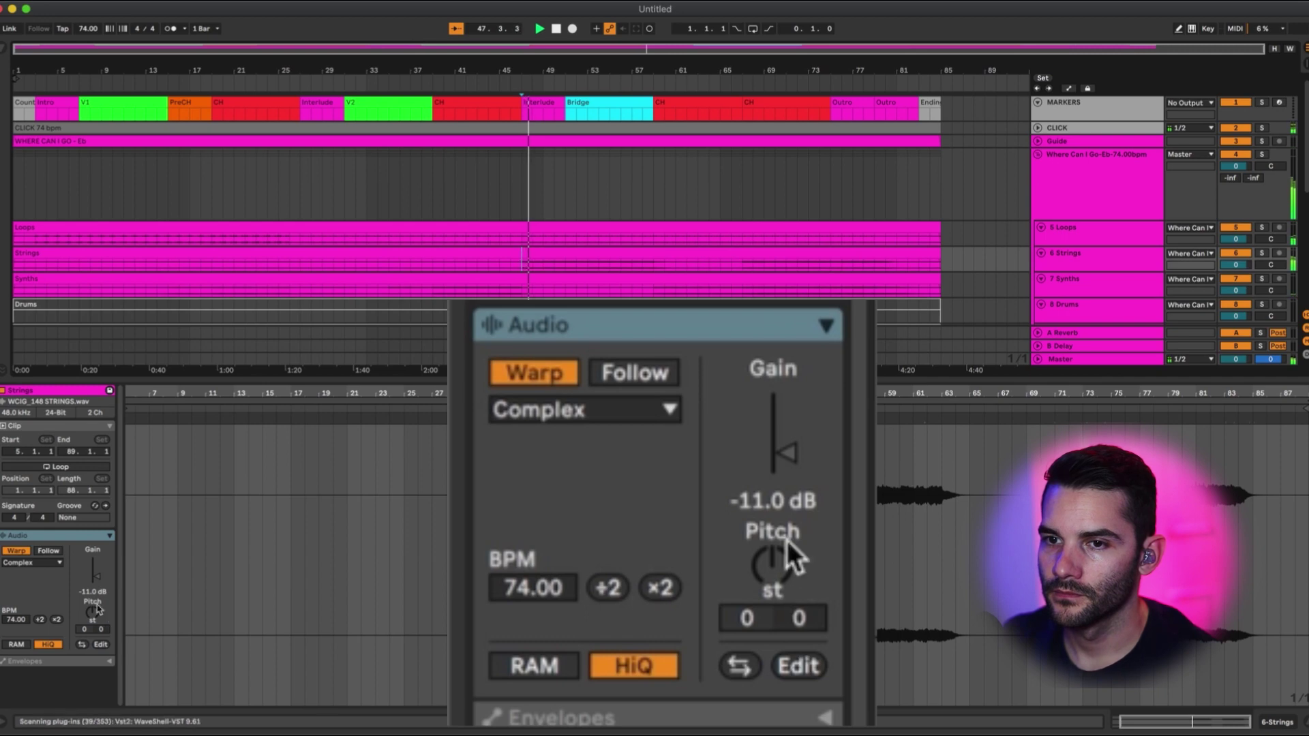
# Lower the Strings clip's pitch to -3 semitones during playback.
pyautogui.click(95, 612)
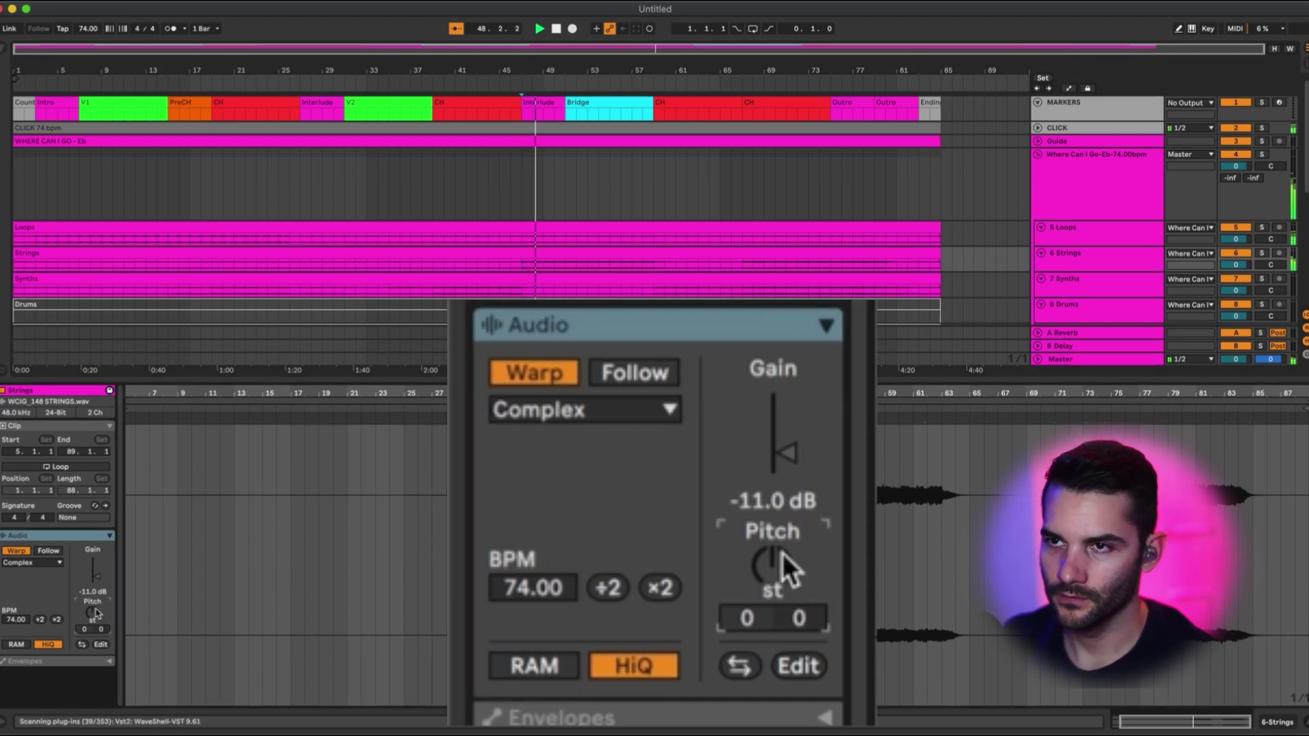
pyautogui.press('Down')
pyautogui.press('Down')
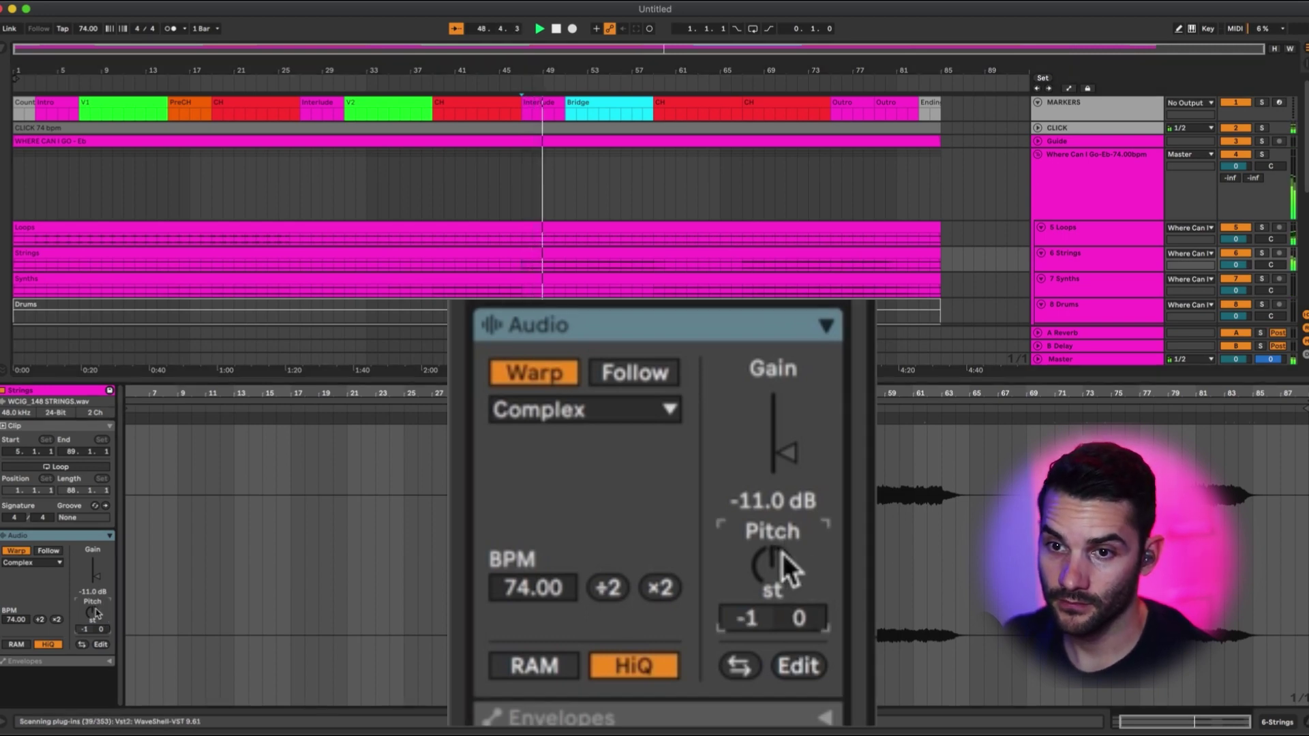
pyautogui.press('Down')
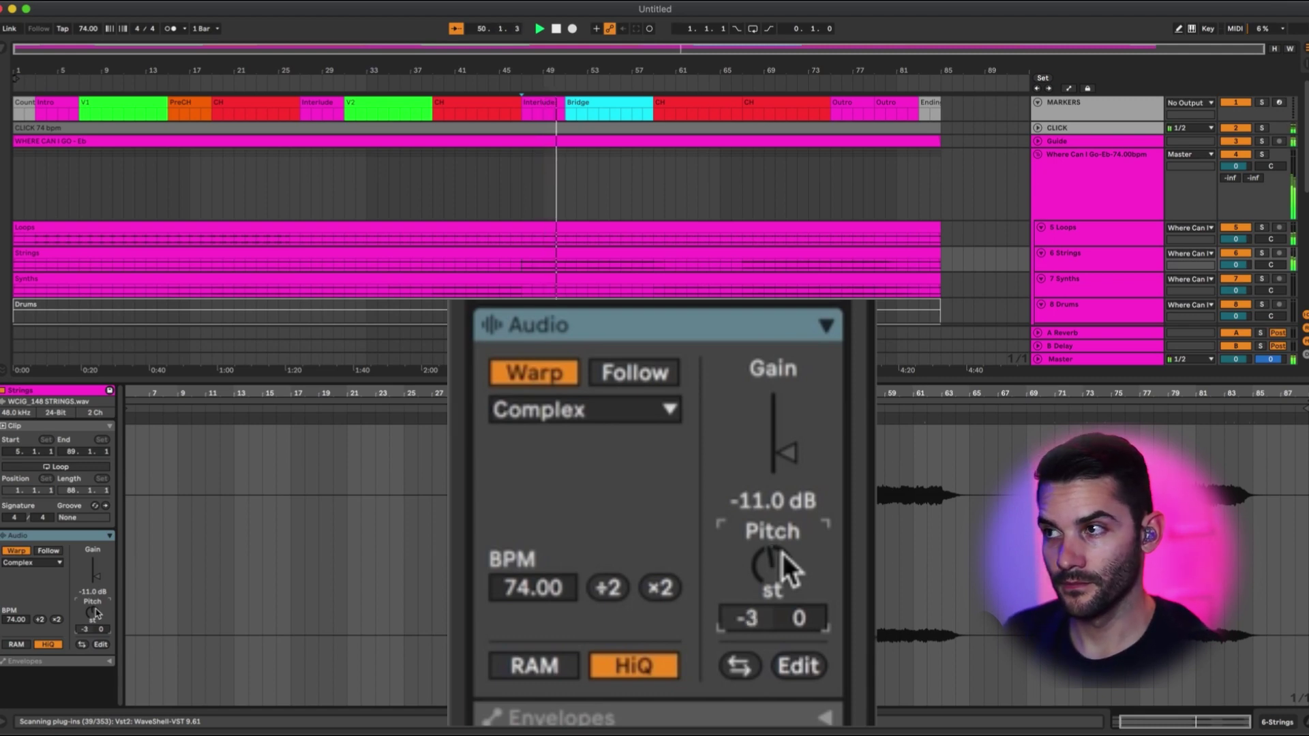
# Stop playback and bring the Strings clip's pitch back to 0 semitones.
pyautogui.press('space')
pyautogui.press('Up')
pyautogui.press('Up')
pyautogui.press('Up')
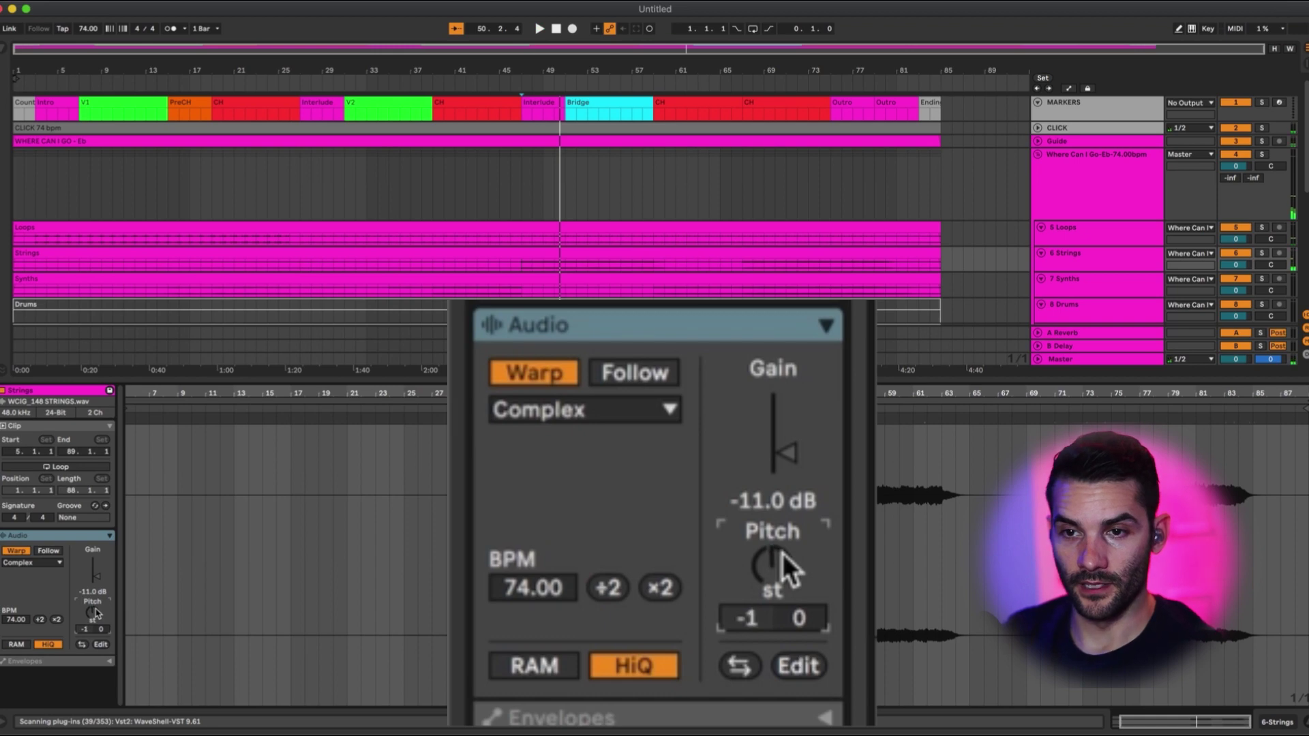
# Select the clips from the Guide to Synths to check their Warp setting, and clear the selection.
pyautogui.click(135, 188)
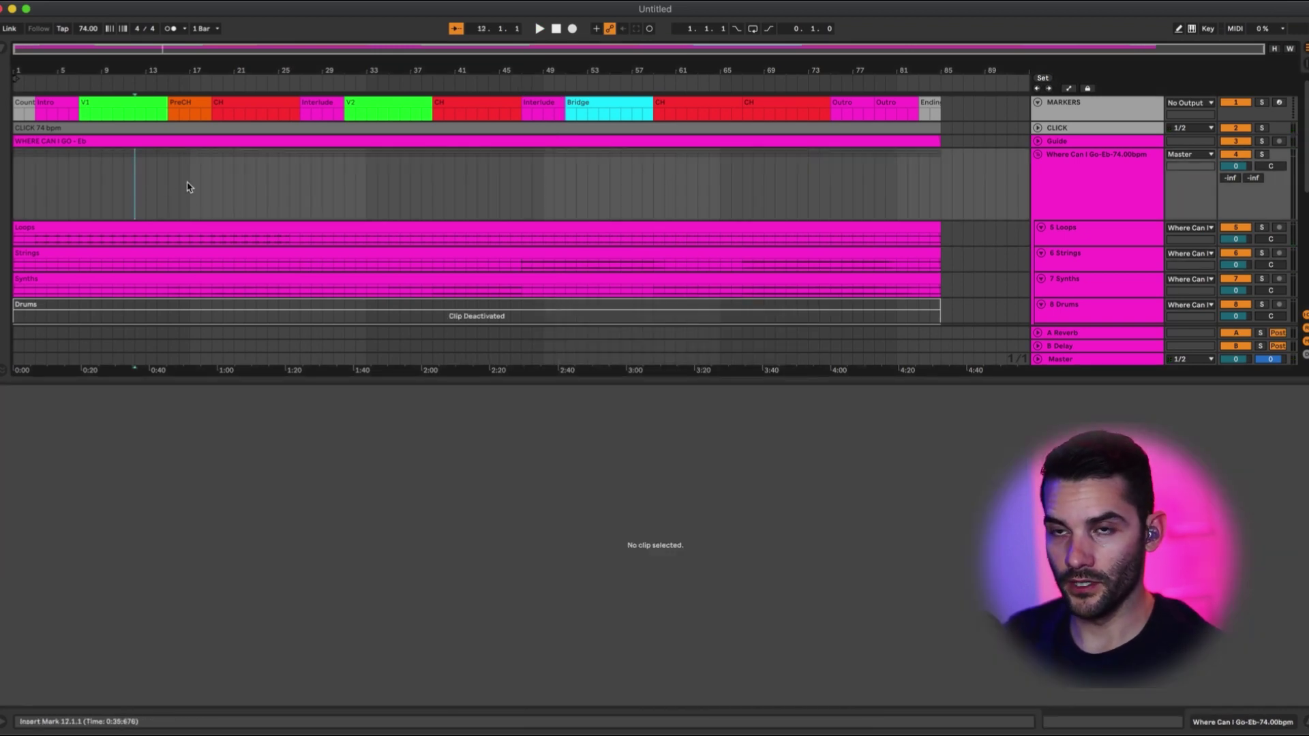
pyautogui.click(103, 141)
pyautogui.keyDown('shift'); pyautogui.click(105, 279); pyautogui.keyUp('shift')
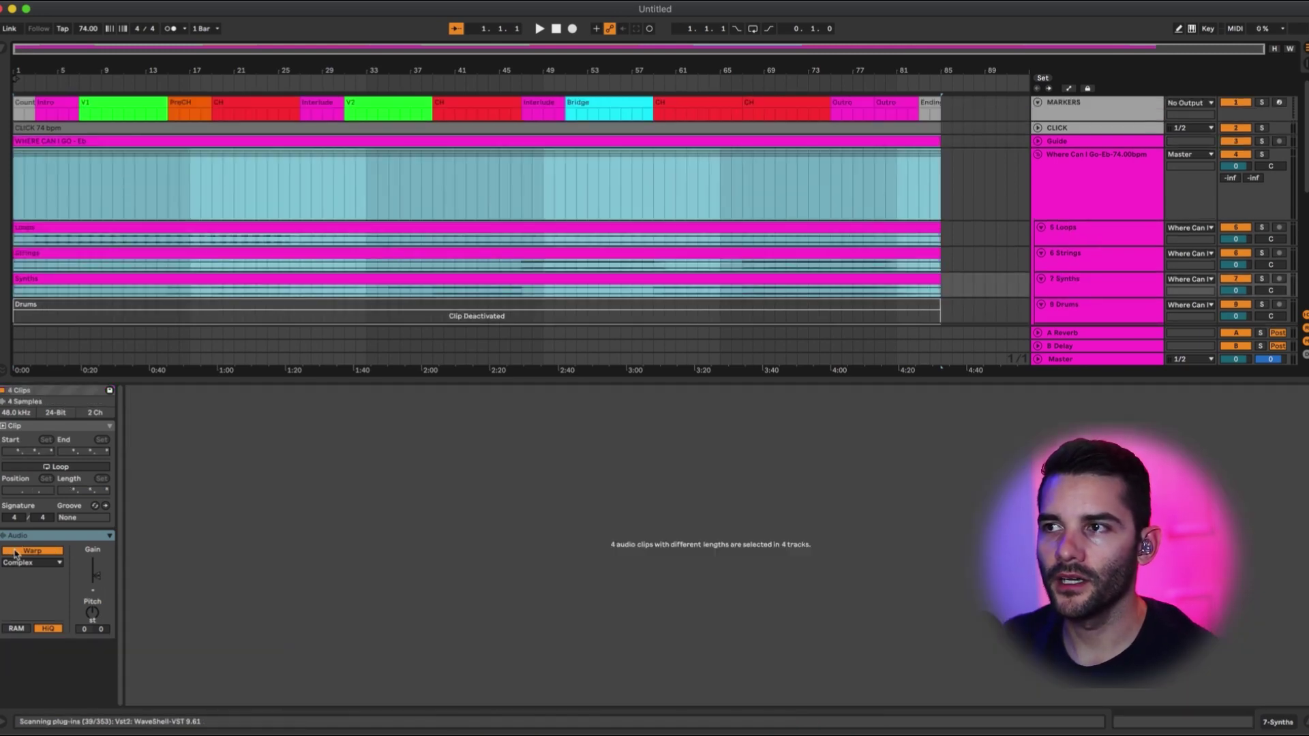
pyautogui.click(112, 202)
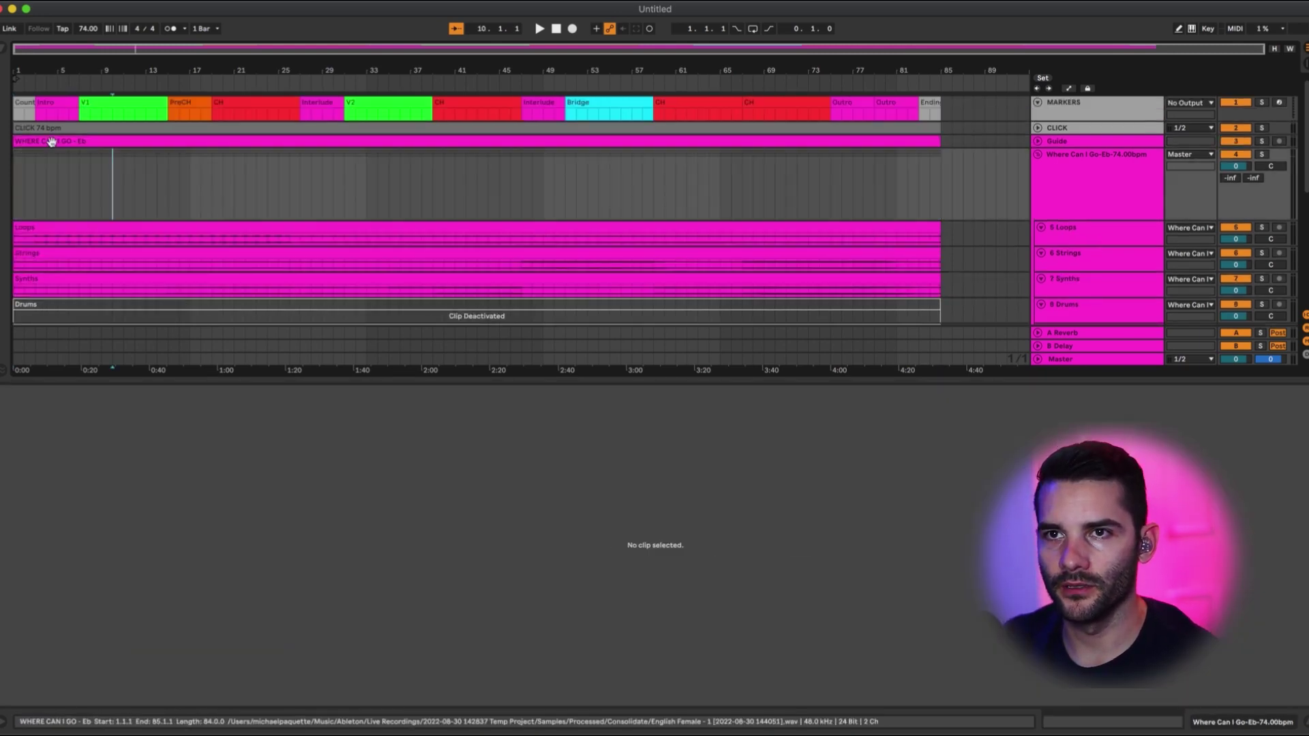
# Fold the Where Can I Go-Eb-74.00bpm group and play the set from the start while checking the CPU load.
pyautogui.click(1025, 160)
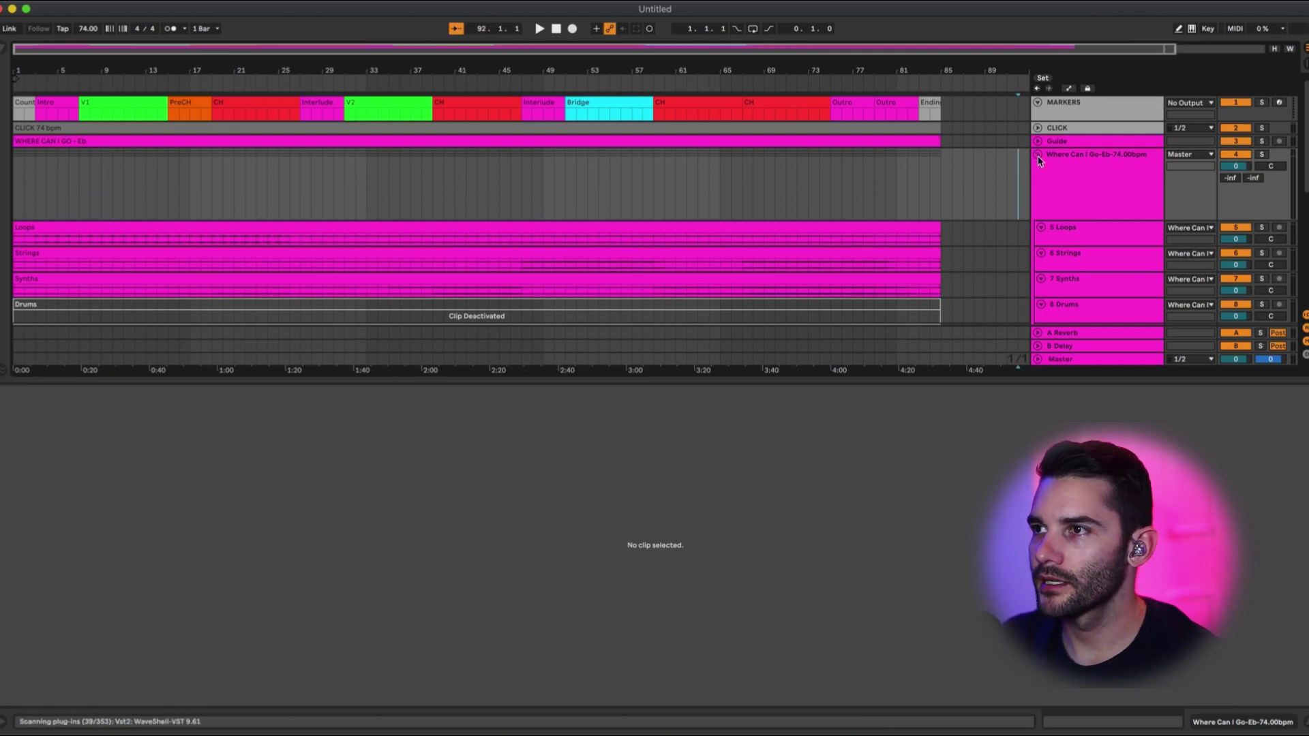
pyautogui.click(1038, 159)
pyautogui.click(16, 121)
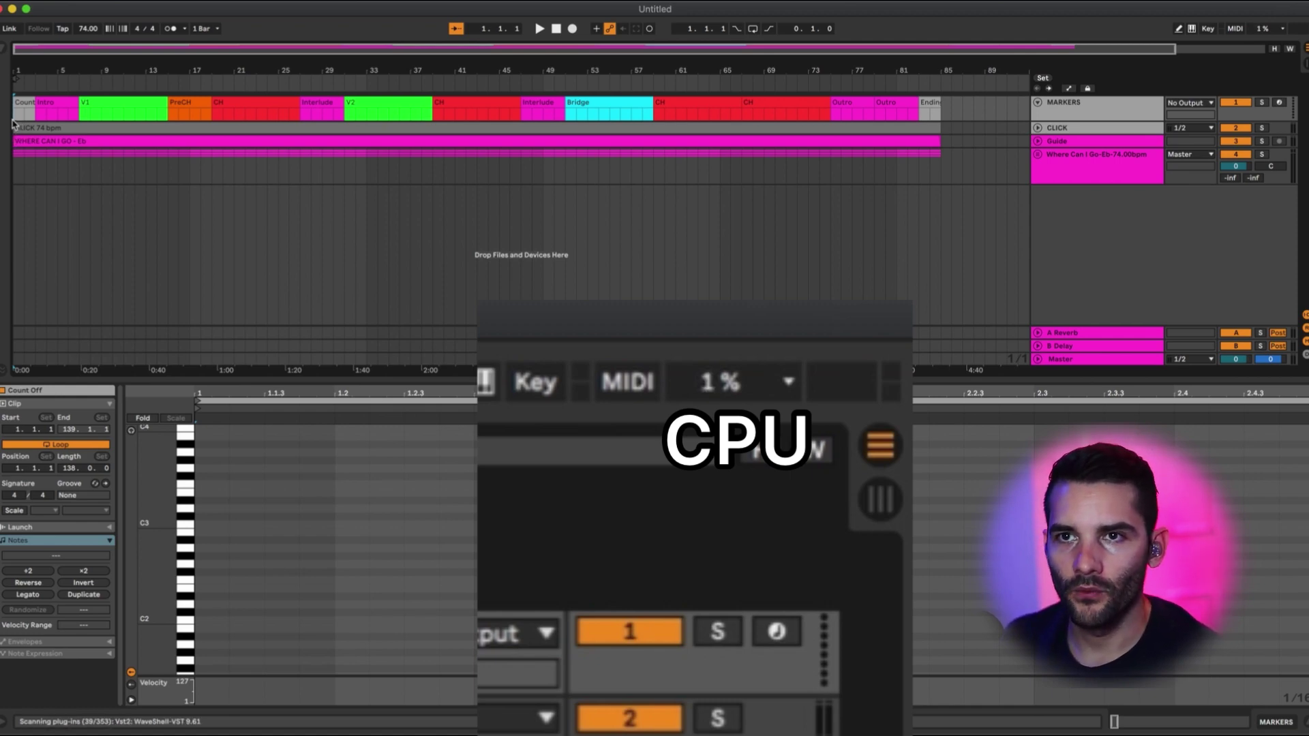
pyautogui.press('space')
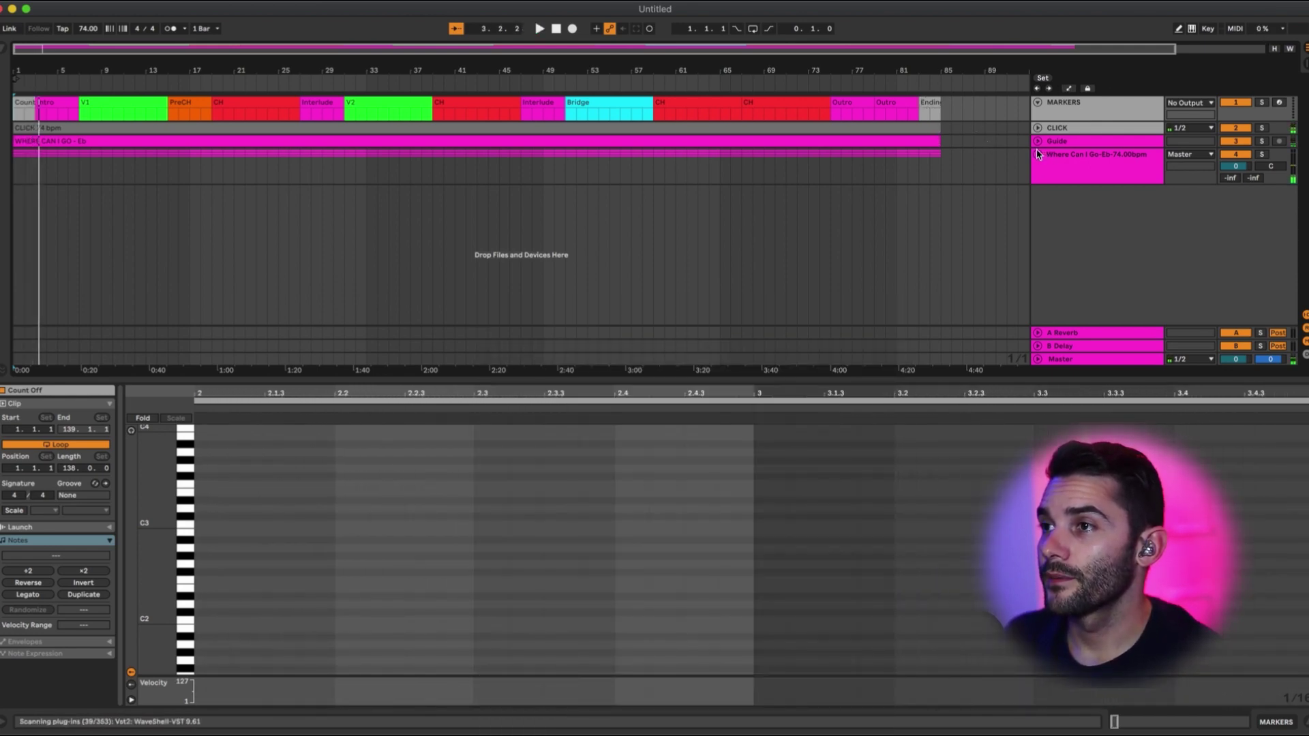
# Unfold the song's stem group, inspect the Guide clip and review the stem tracks down to Vocal FX.
pyautogui.click(1036, 147)
pyautogui.click(901, 140)
pyautogui.scroll(-5, 856, 221)
pyautogui.scroll(-5, 843, 280)
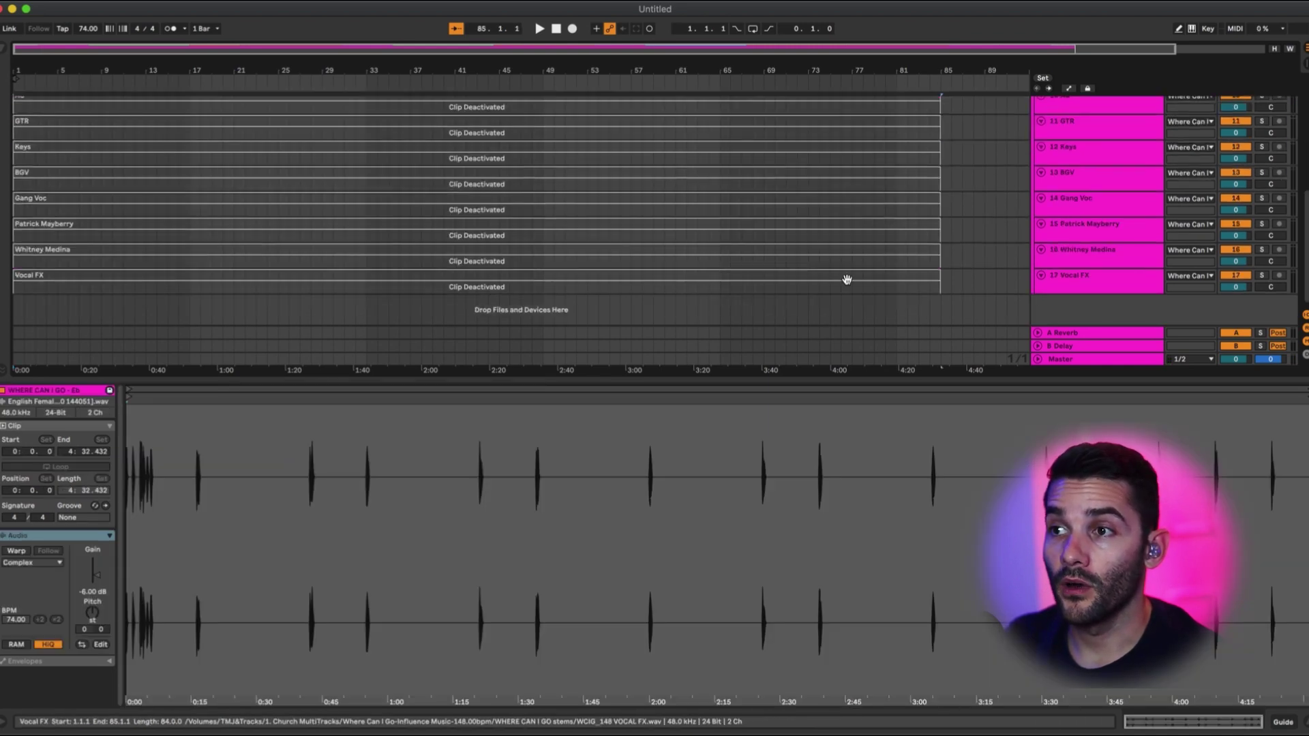
pyautogui.scroll(10, 771, 269)
pyautogui.press('super+a')
pyautogui.click(336, 219)
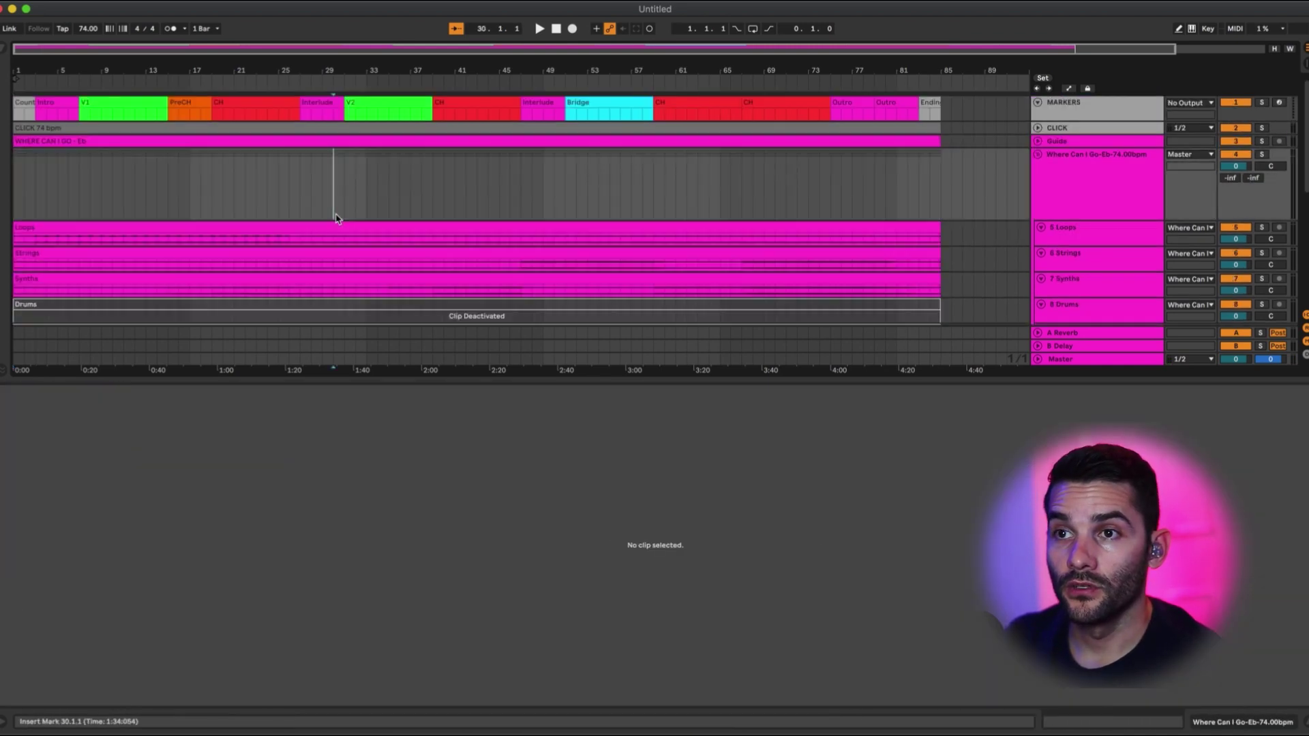
# Play the set from the Count Off marker and select the Guide clip.
pyautogui.click(31, 105)
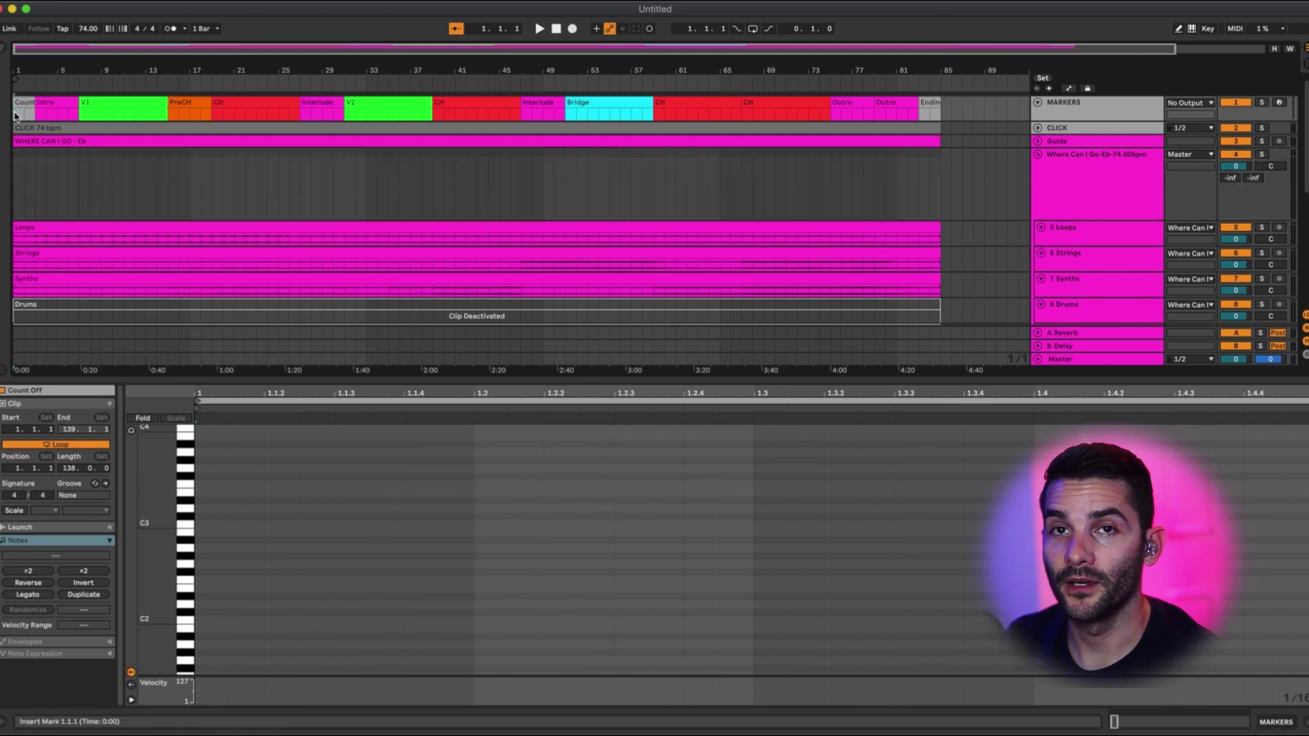
pyautogui.press('space')
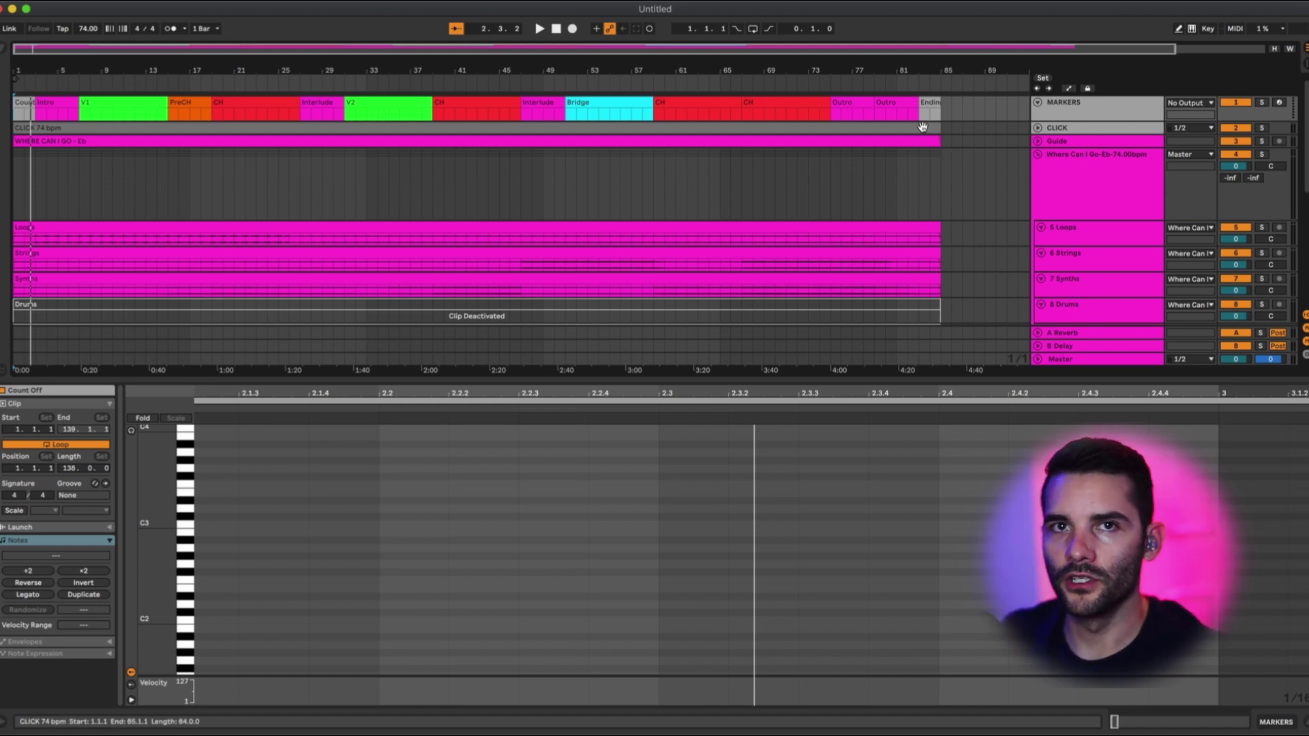
pyautogui.click(816, 140)
# Look over the Loops, Strings and Synths clips and activate the AG clip.
pyautogui.click(422, 232)
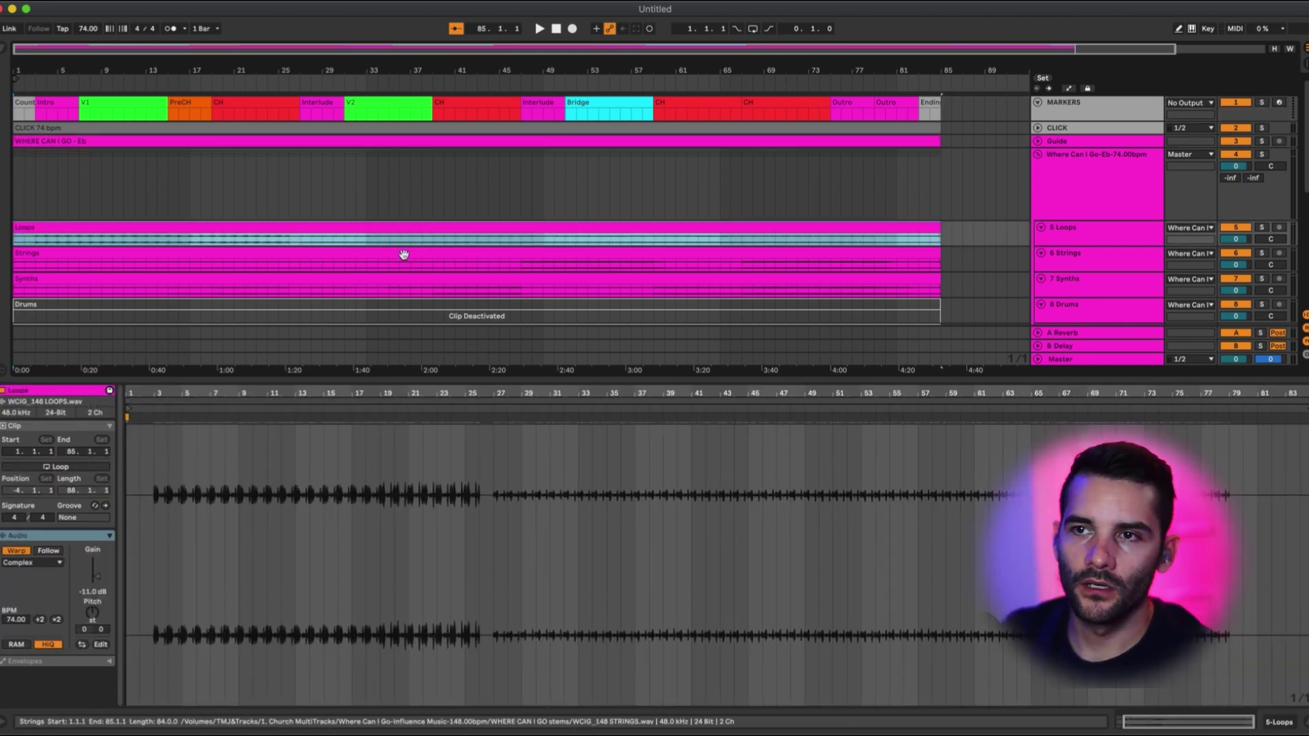
pyautogui.click(399, 257)
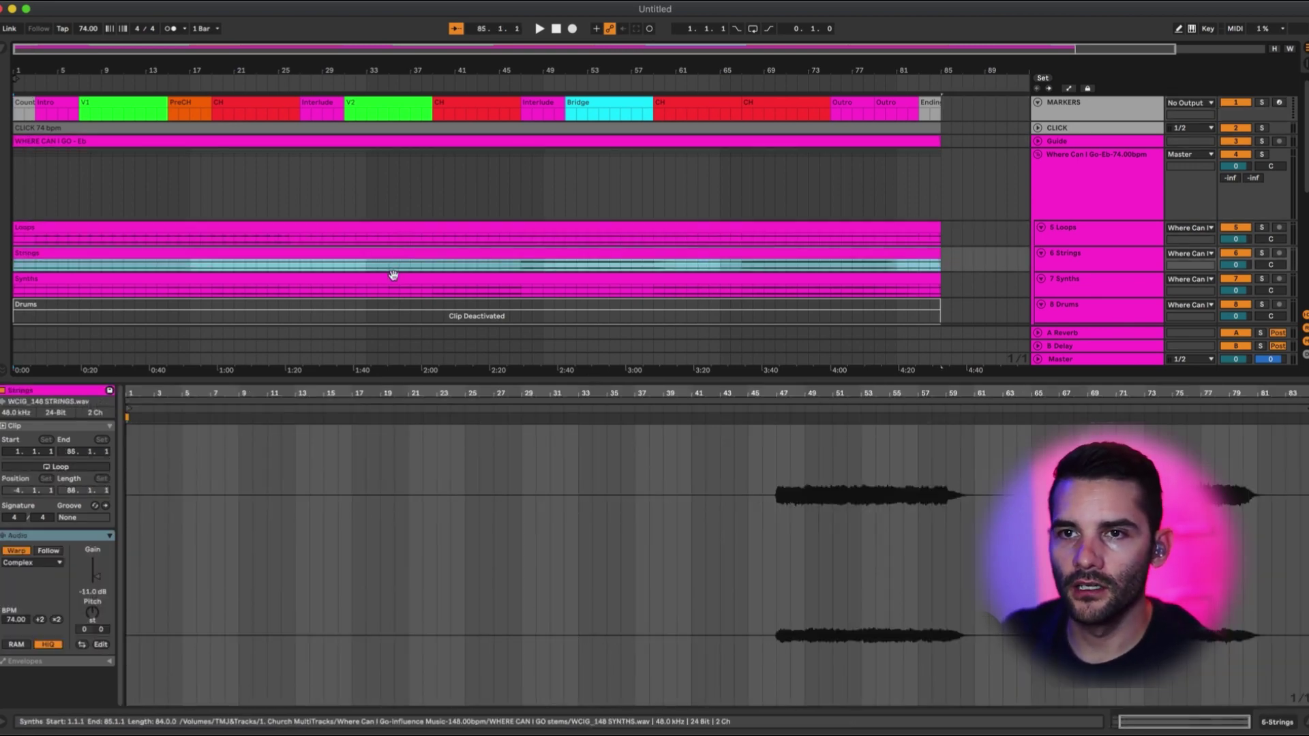
pyautogui.keyDown('shift'); pyautogui.click(393, 276); pyautogui.keyUp('shift')
pyautogui.scroll(-5, 394, 275)
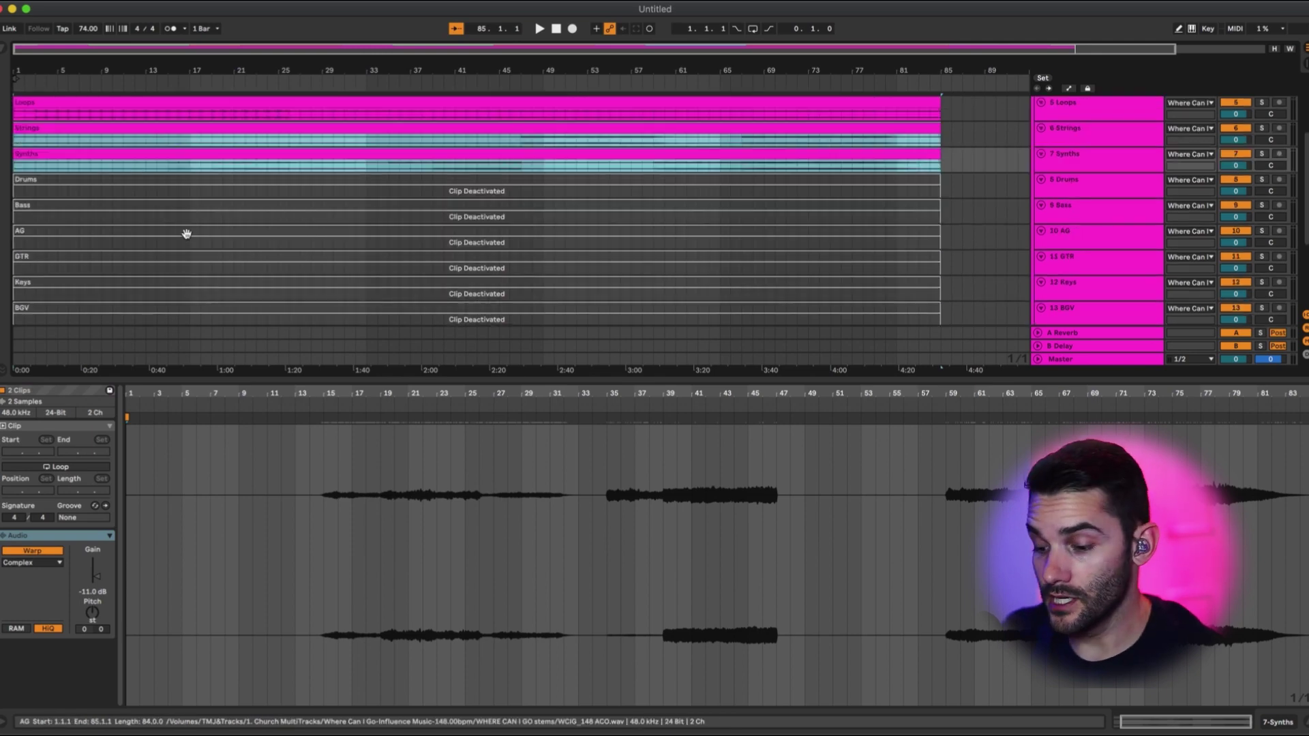
pyautogui.click(186, 234)
pyautogui.press('0')
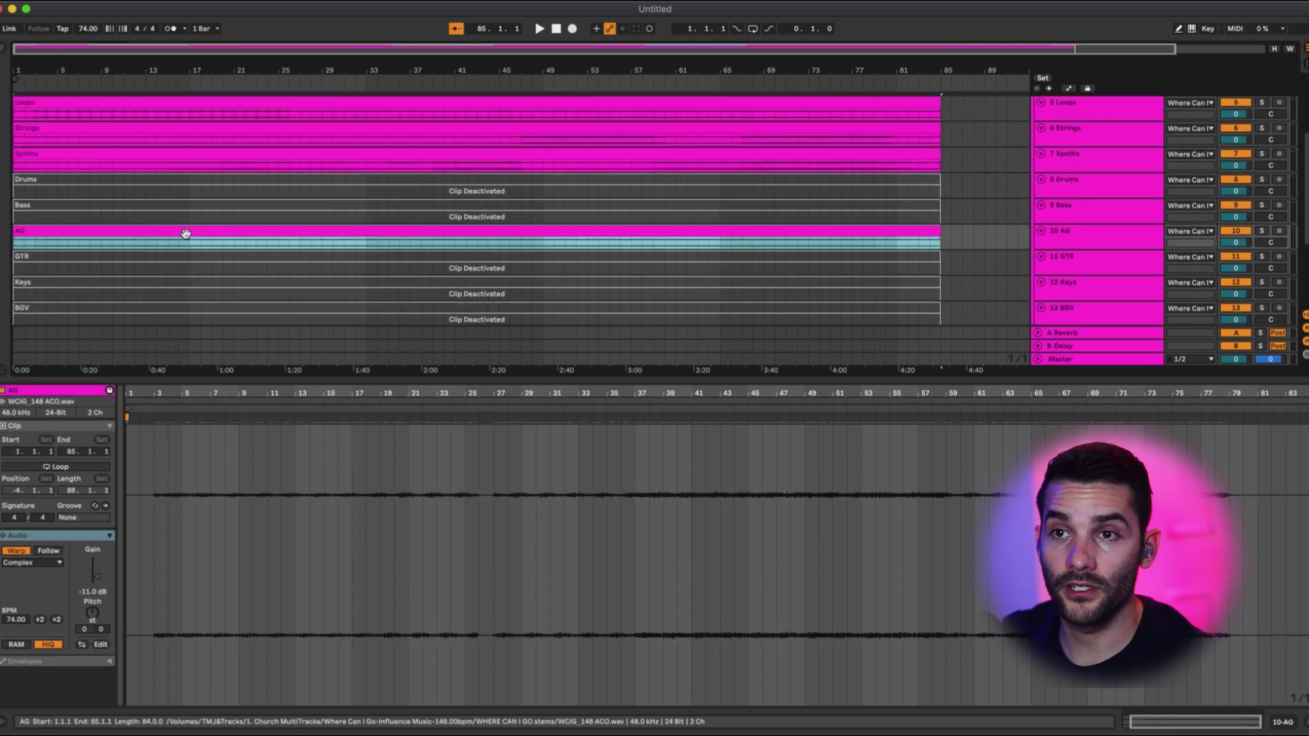
# Select the Strings, Synths and AG clips together and transpose them up 2 semitones.
pyautogui.click(159, 158)
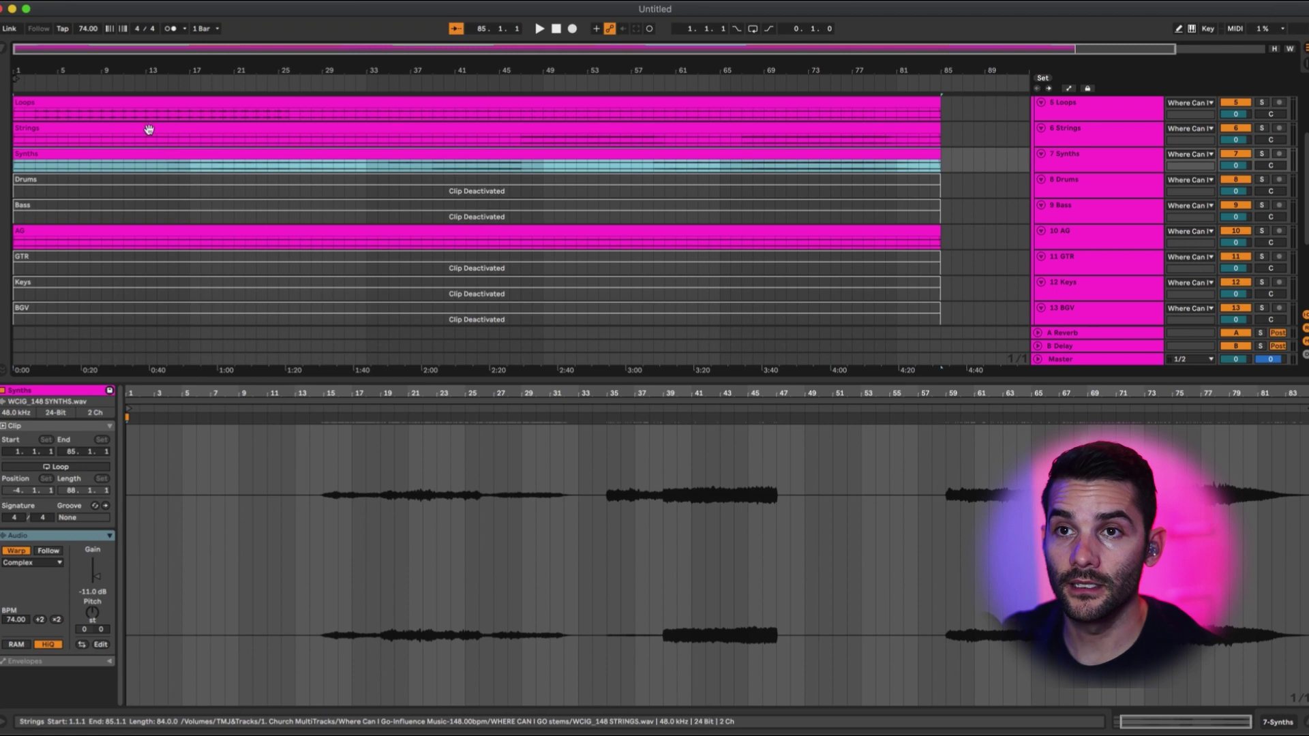
pyautogui.keyDown('shift'); pyautogui.click(150, 130); pyautogui.keyUp('shift')
pyautogui.keyDown('shift'); pyautogui.click(131, 228); pyautogui.keyUp('shift')
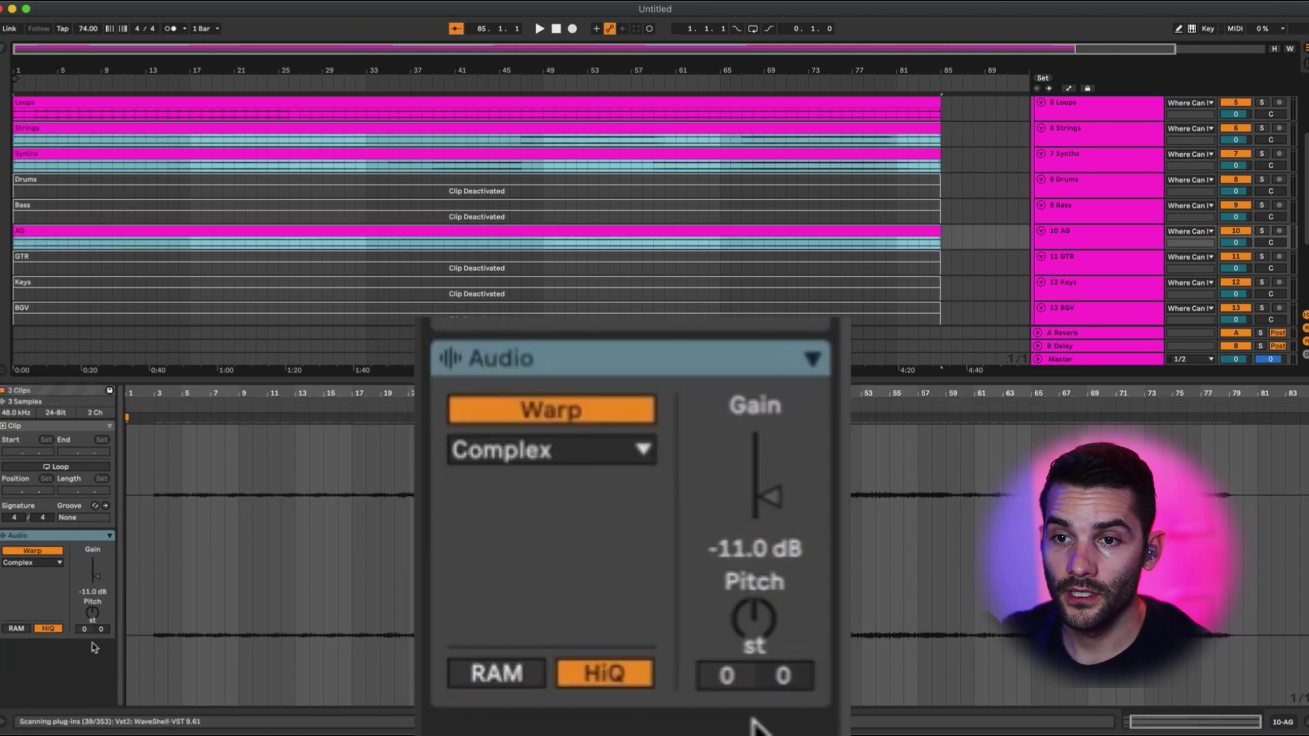
pyautogui.moveTo(97, 620); pyautogui.dragTo(98, 616)
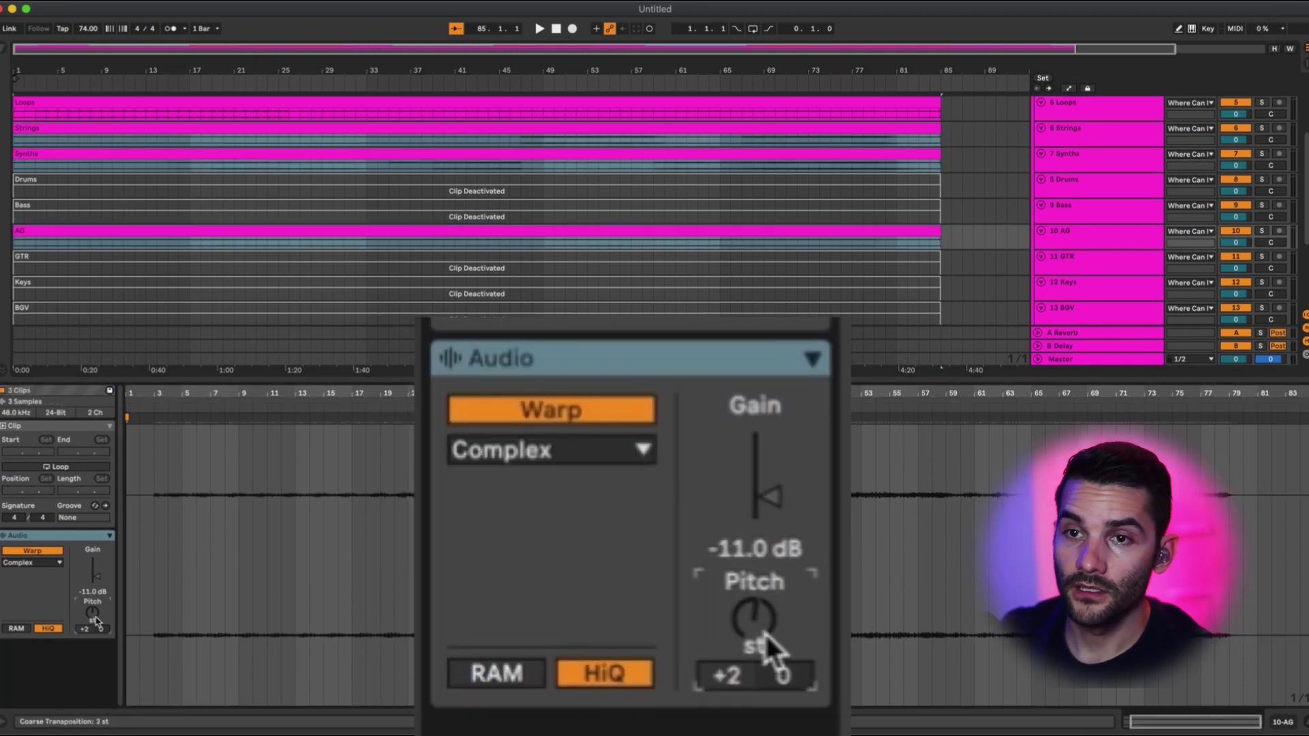
# Consolidate the transposed Strings, Synths and AG clips.
pyautogui.scroll(1, 155, 220)
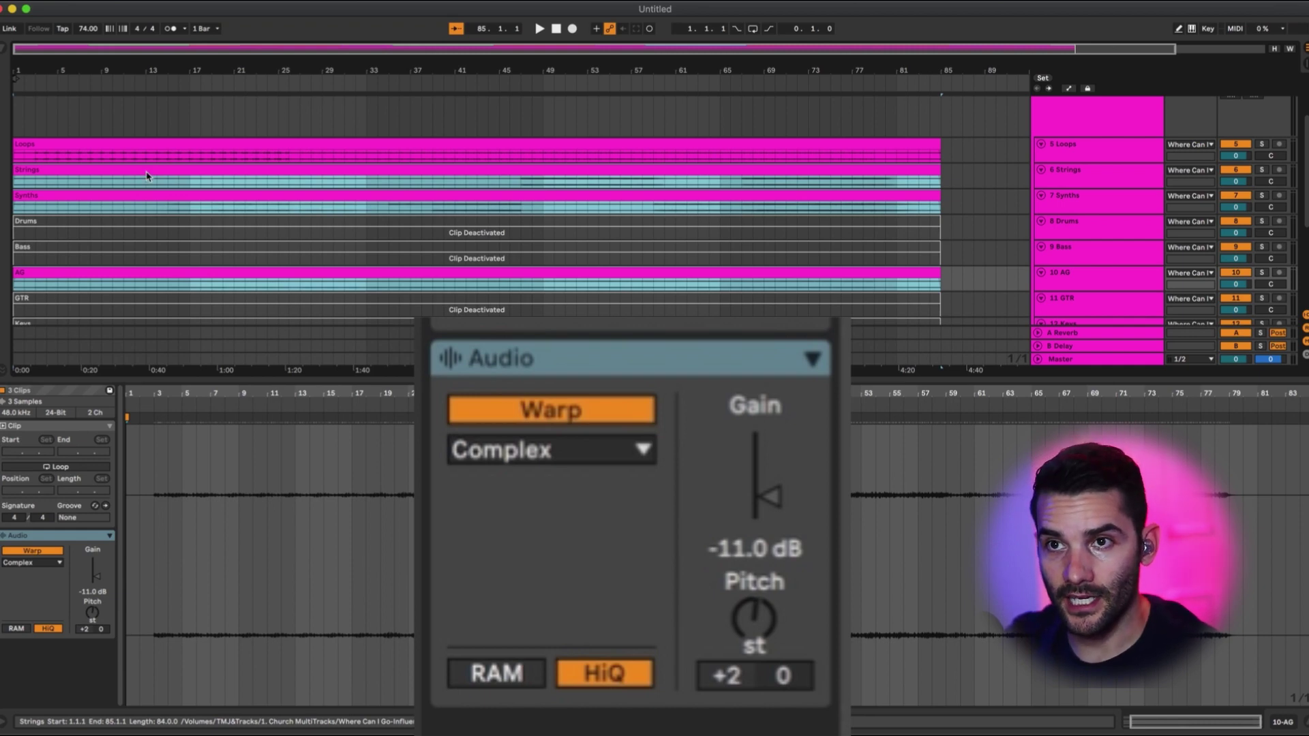
pyautogui.rightClick(146, 176)
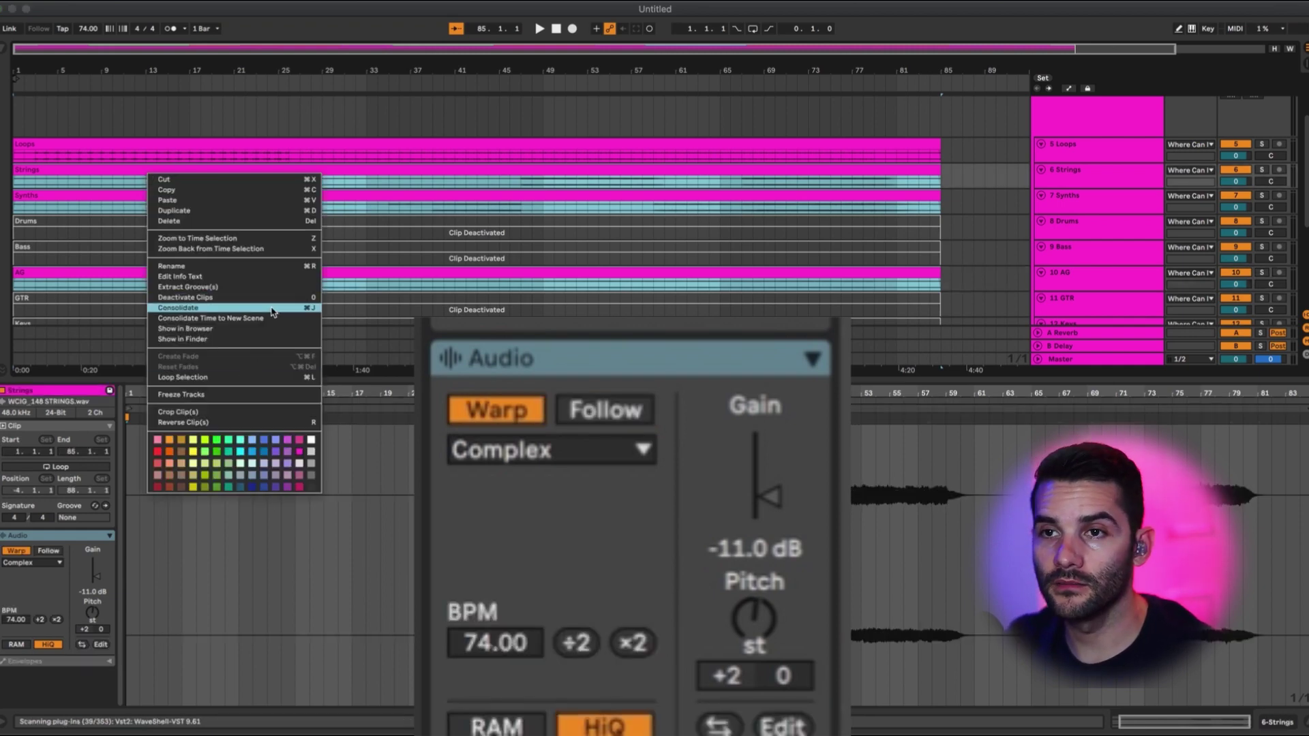
pyautogui.click(312, 310)
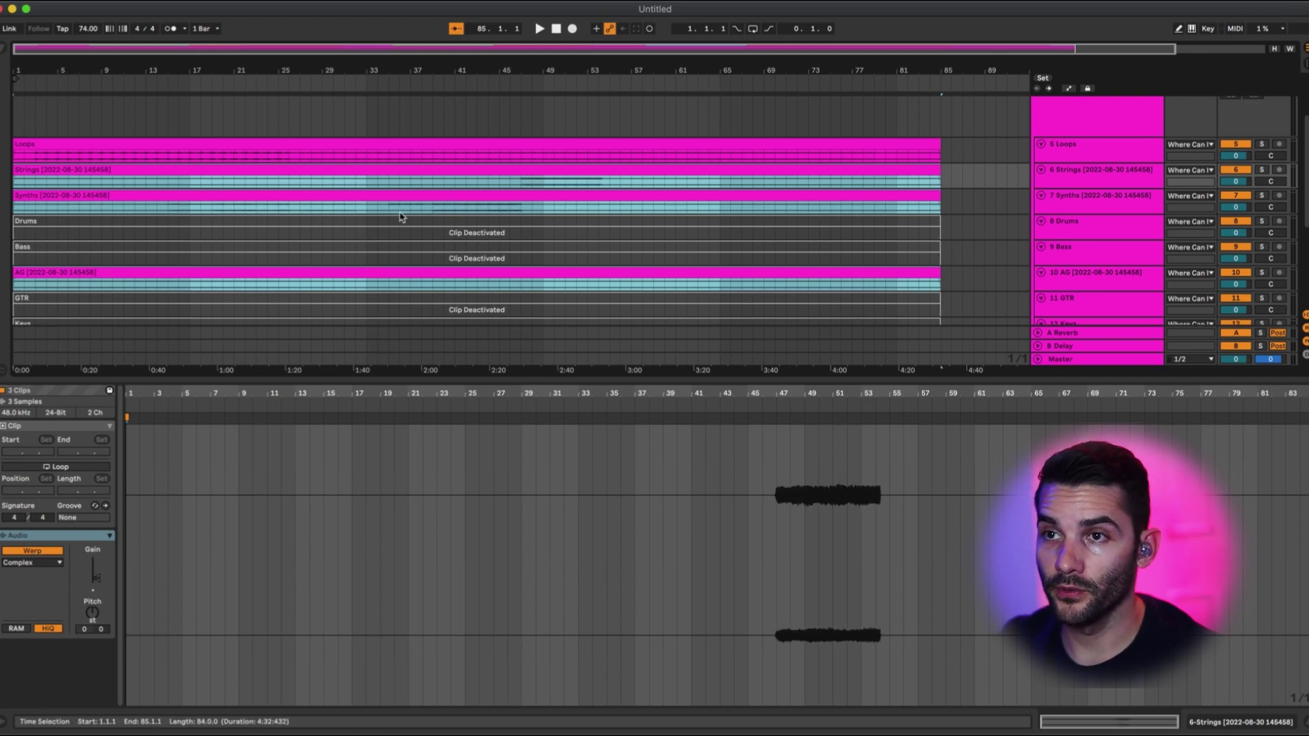
# Play the consolidated stems from bar 47 to hear the new pitch.
pyautogui.click(391, 198)
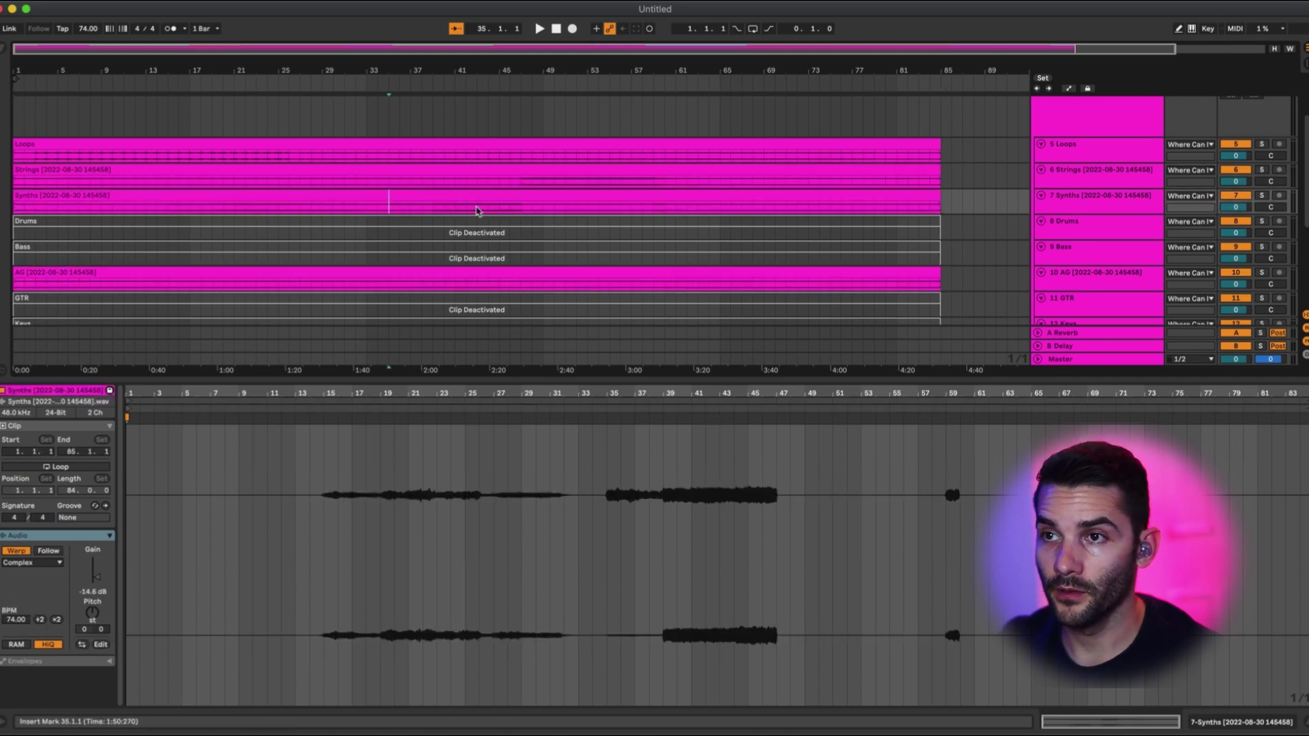
pyautogui.click(520, 188)
pyautogui.press('space')
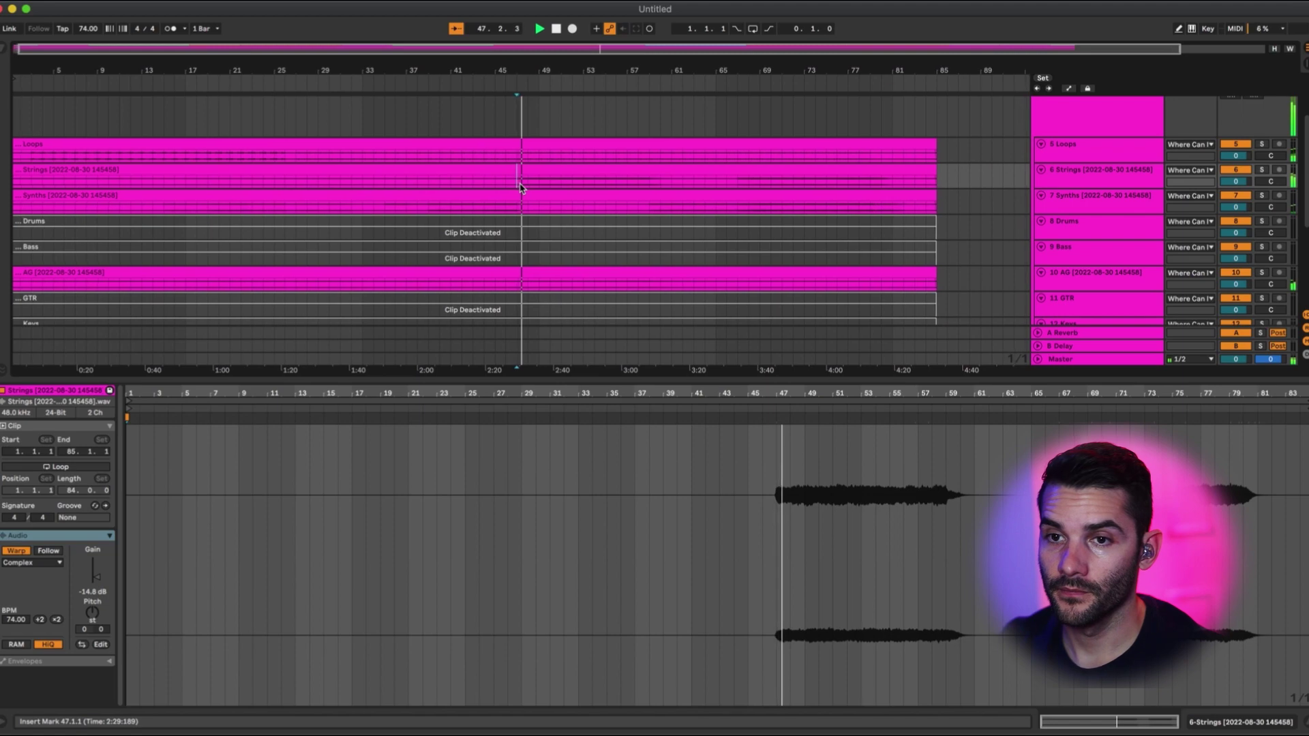
# Select the consolidated Strings, Synths and AG clips and turn off Warp for them.
pyautogui.click(531, 171)
pyautogui.press('space')
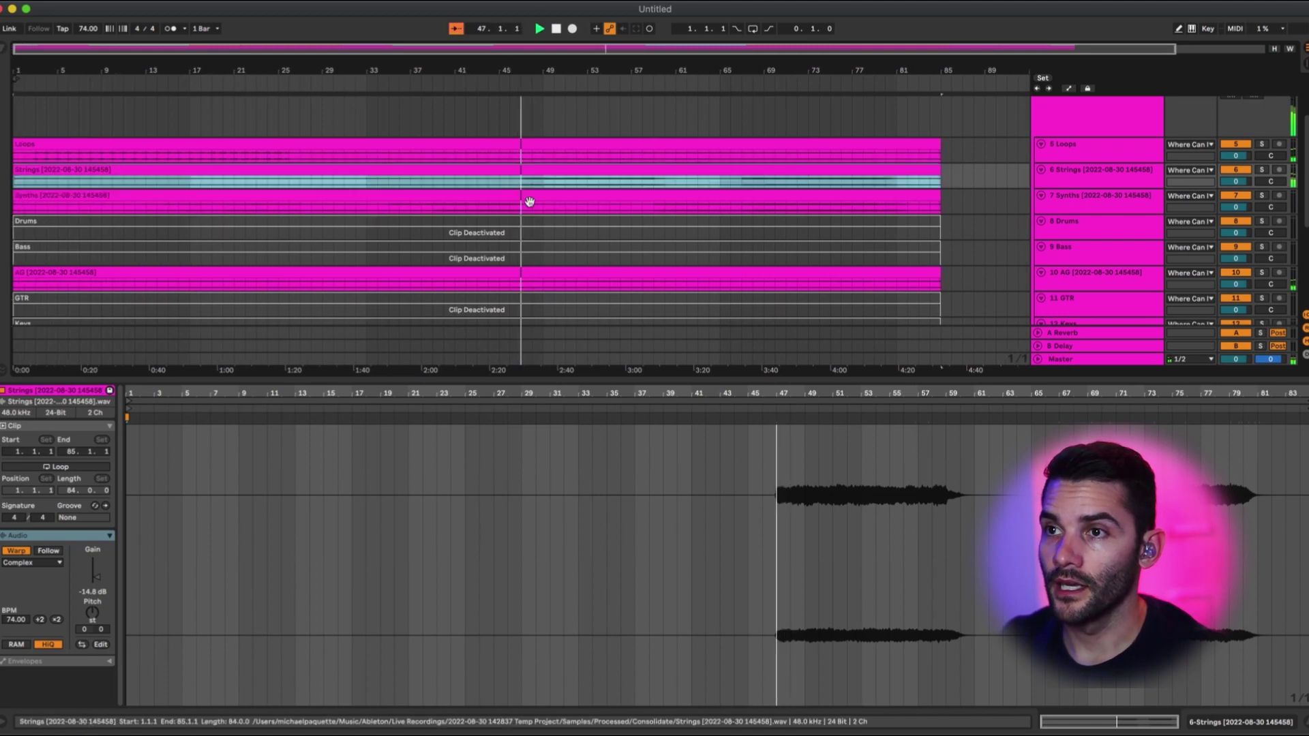
pyautogui.keyDown('super'); pyautogui.click(531, 206); pyautogui.keyUp('super')
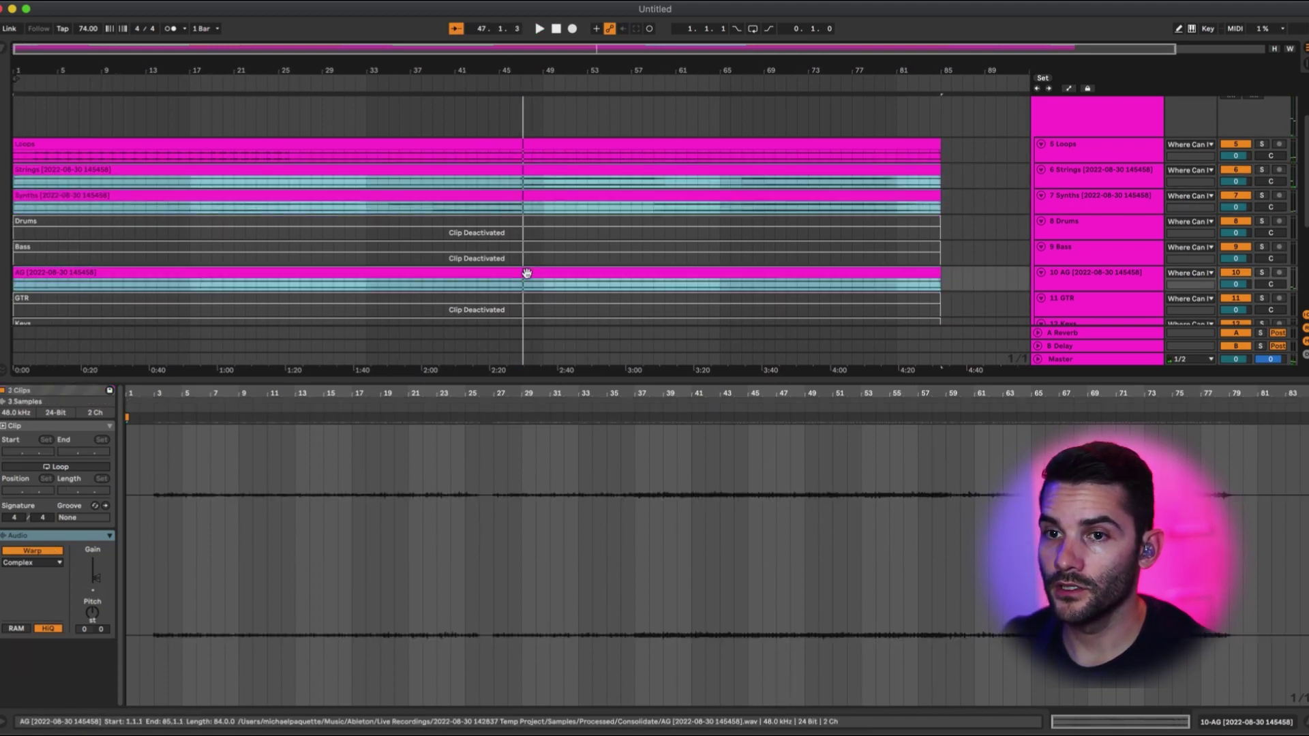
pyautogui.keyDown('super'); pyautogui.click(529, 271); pyautogui.keyUp('super')
pyautogui.click(51, 553)
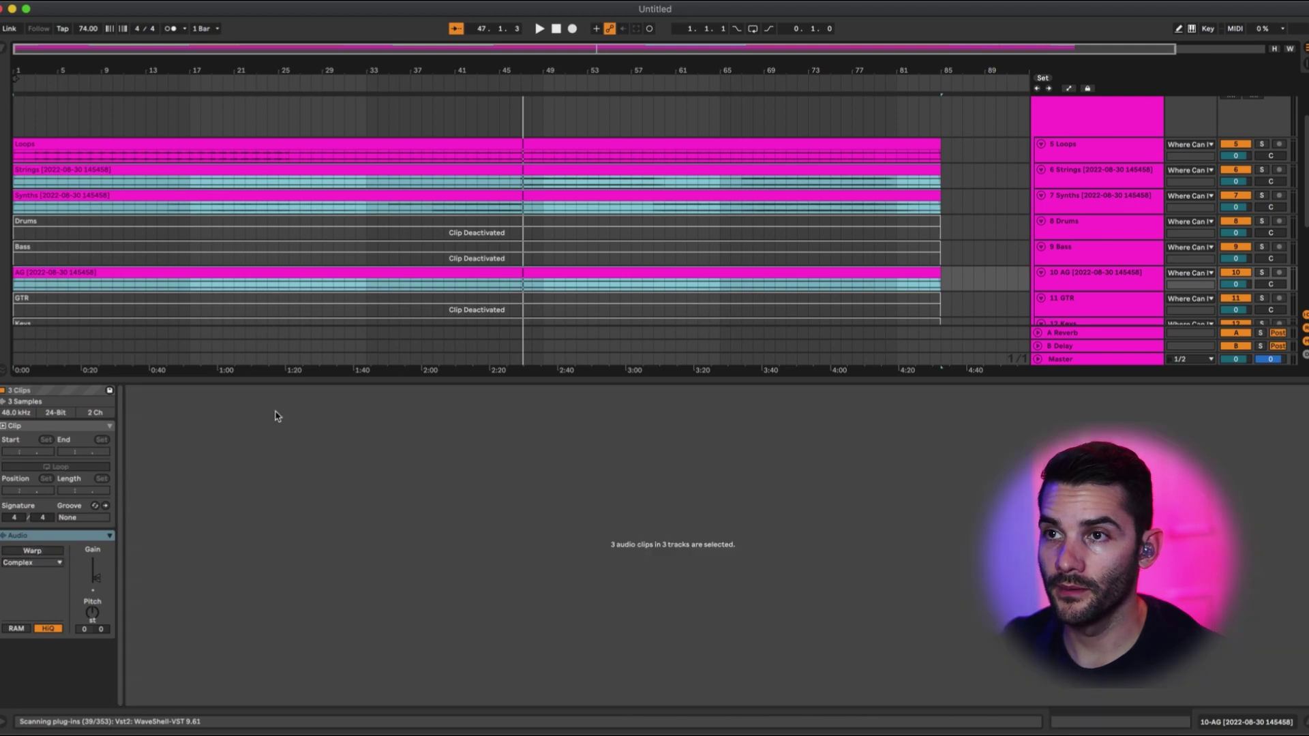
# Play the unwarped Strings, Synths and AG stems from bar 47.
pyautogui.click(524, 206)
pyautogui.scroll(-2, 515, 162)
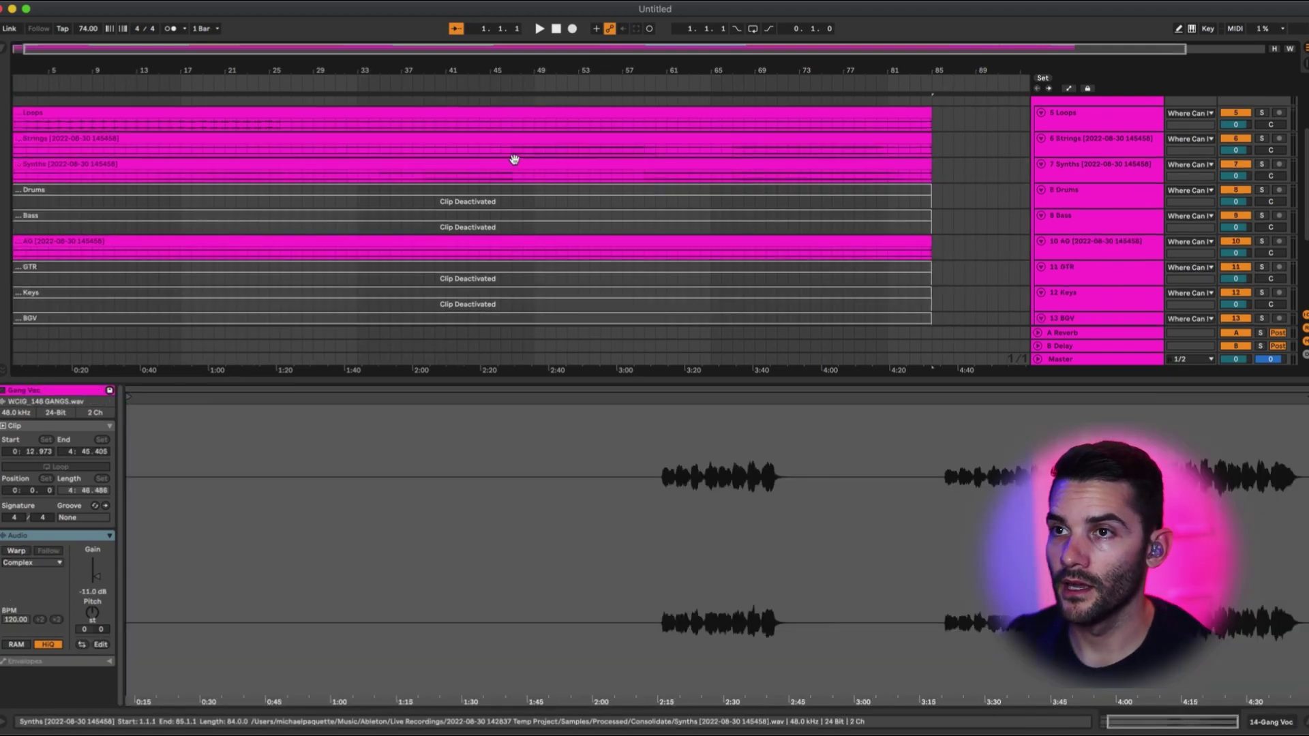
pyautogui.click(519, 153)
pyautogui.scroll(3, 515, 157)
pyautogui.press('space')
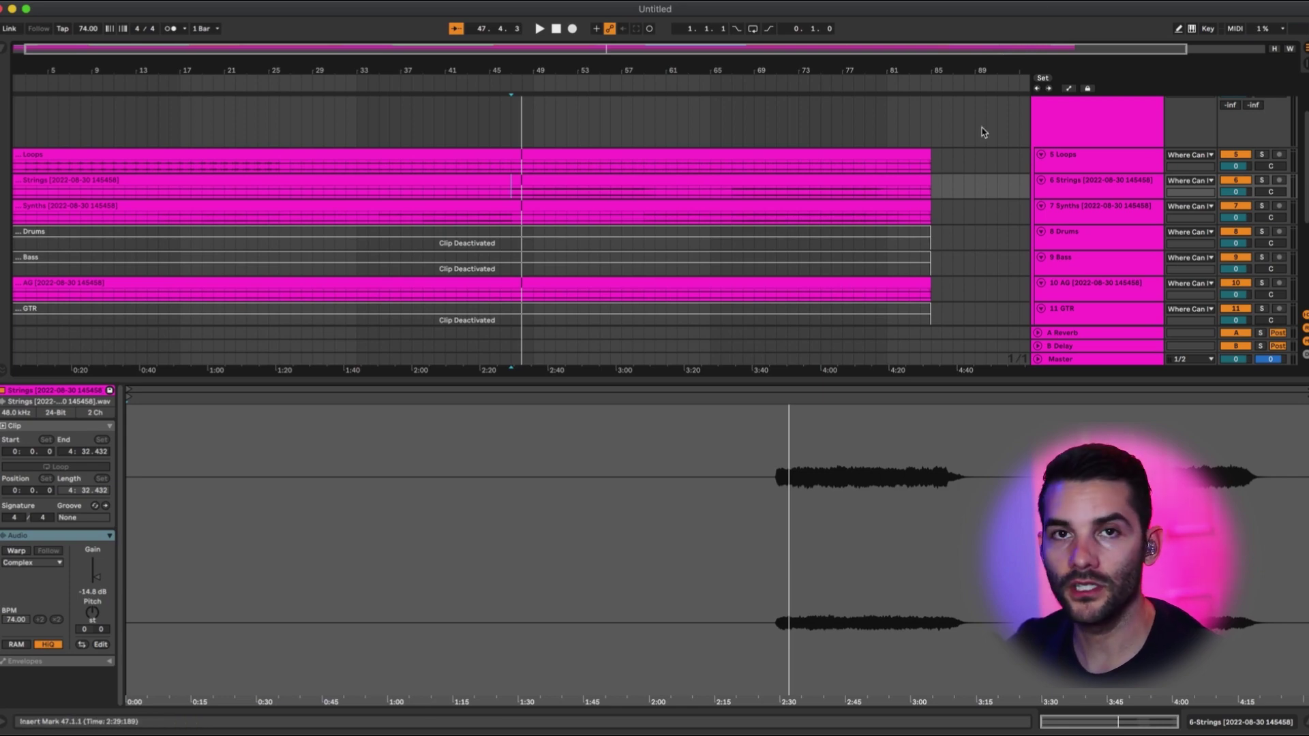
# Undo the consolidation of the Strings, Synths and AG clips and fold the Where Can I Go-Eb group track.
pyautogui.click(747, 181)
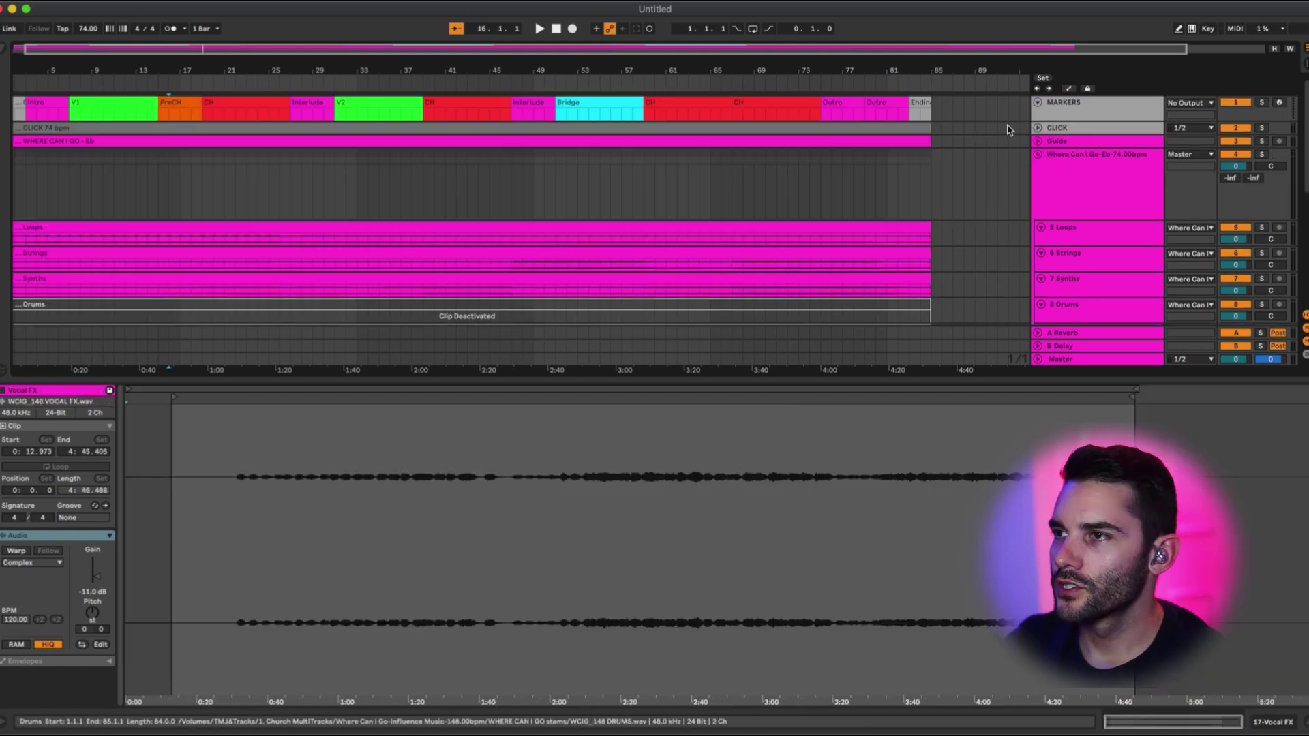
pyautogui.scroll(-3, 919, 159)
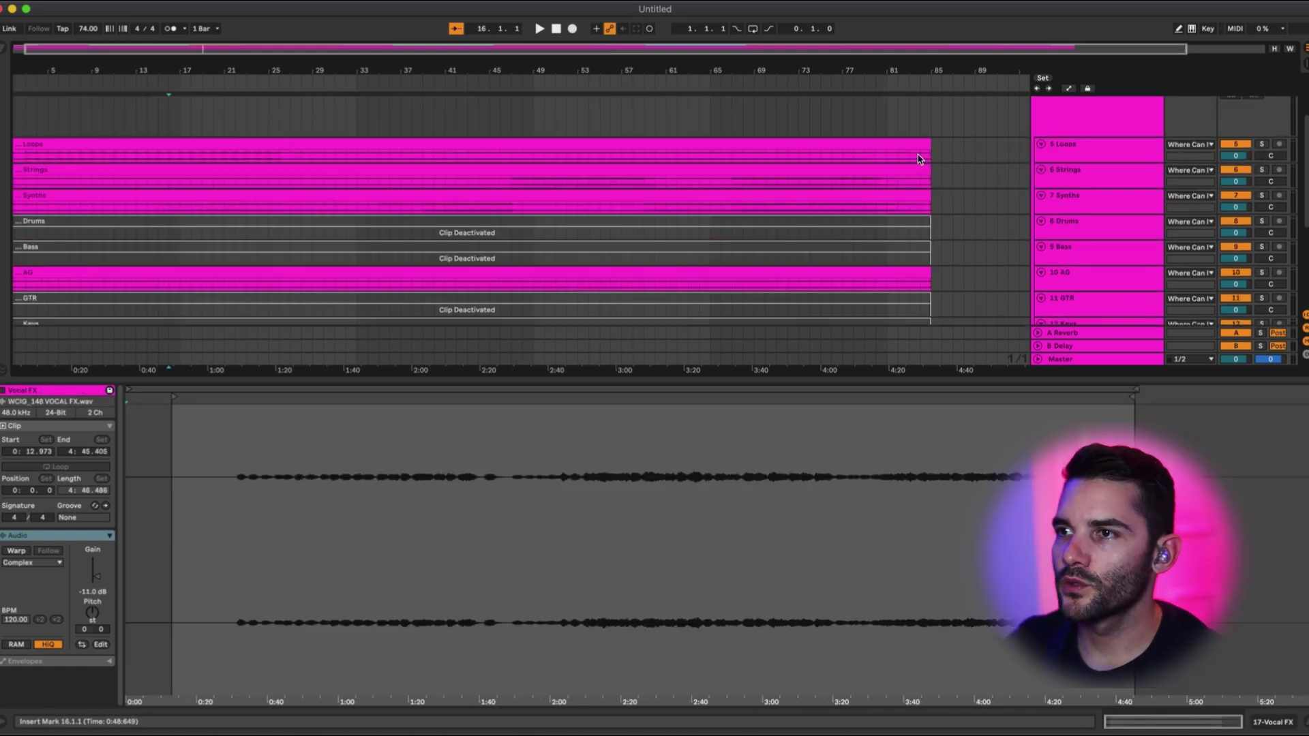
pyautogui.click(721, 275)
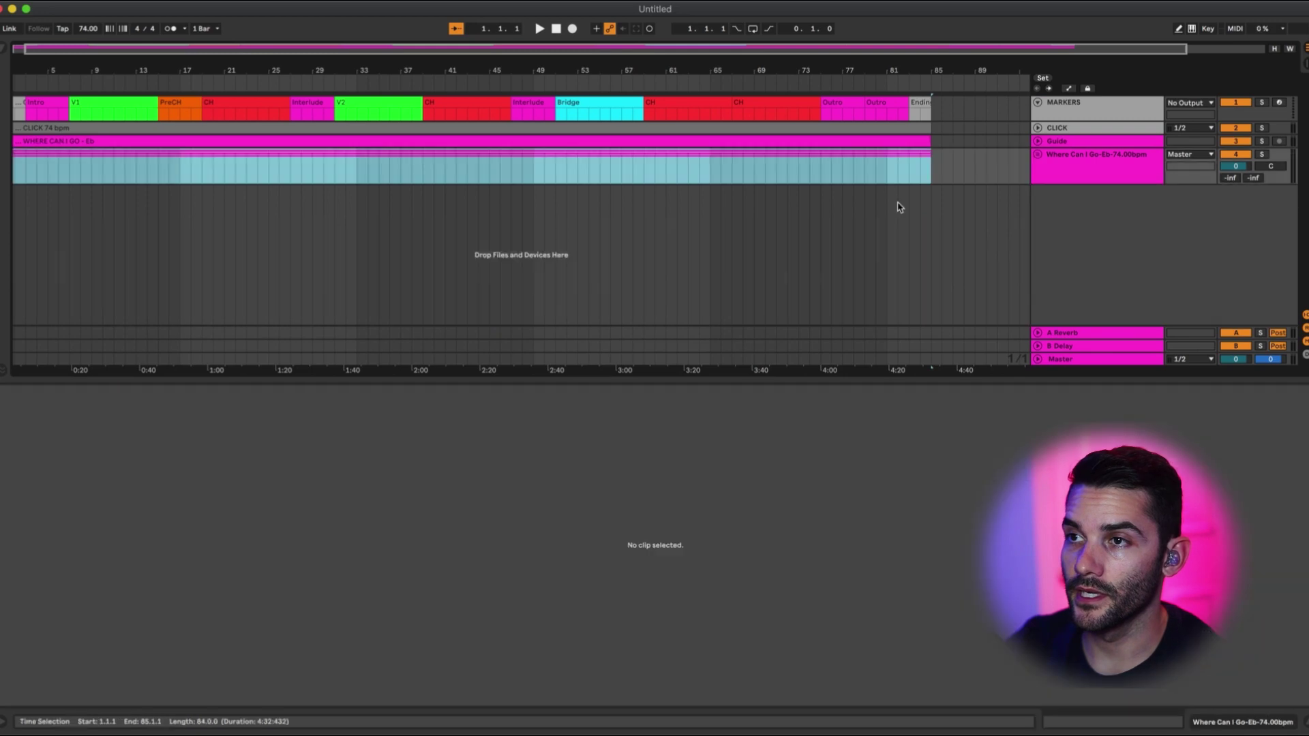
pyautogui.click(818, 257)
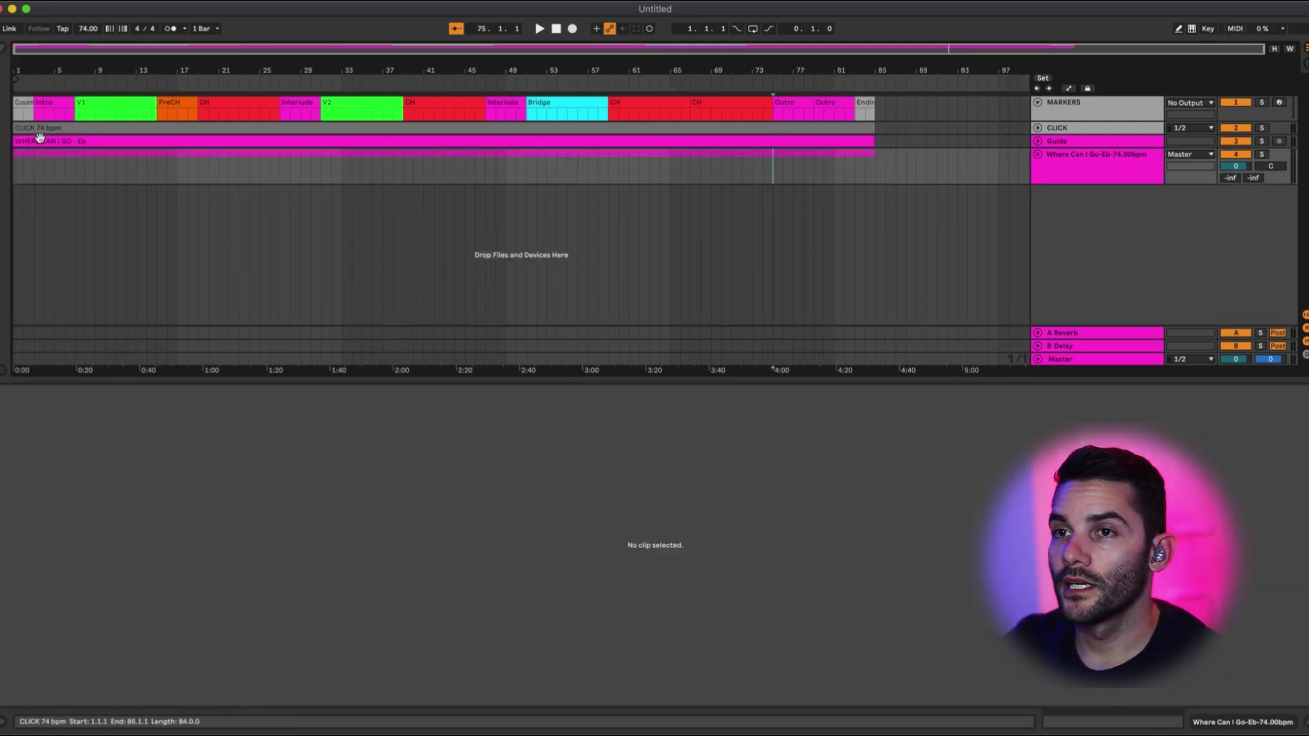
# Unfold the Master track and toggle the arrangement's automation view on and off.
pyautogui.press('a')
pyautogui.press('a')
pyautogui.press('Left')
pyautogui.press('Left')
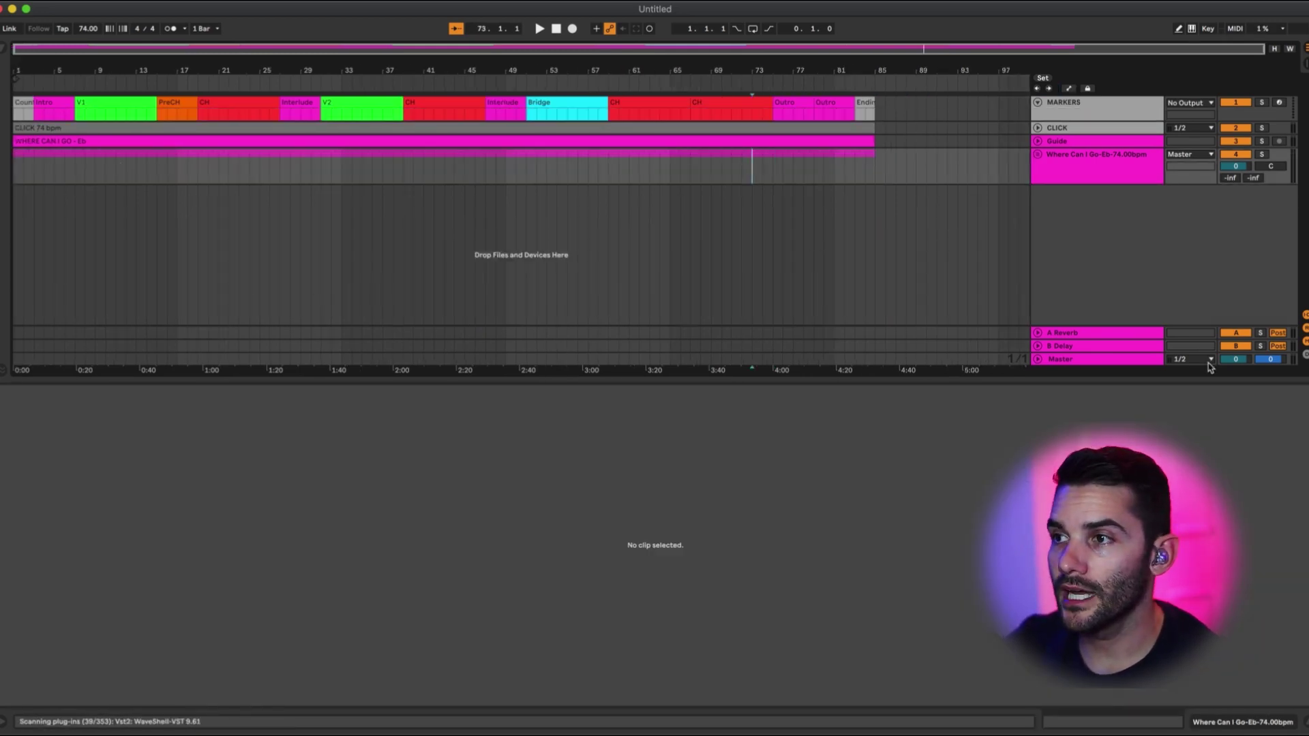
pyautogui.click(1039, 358)
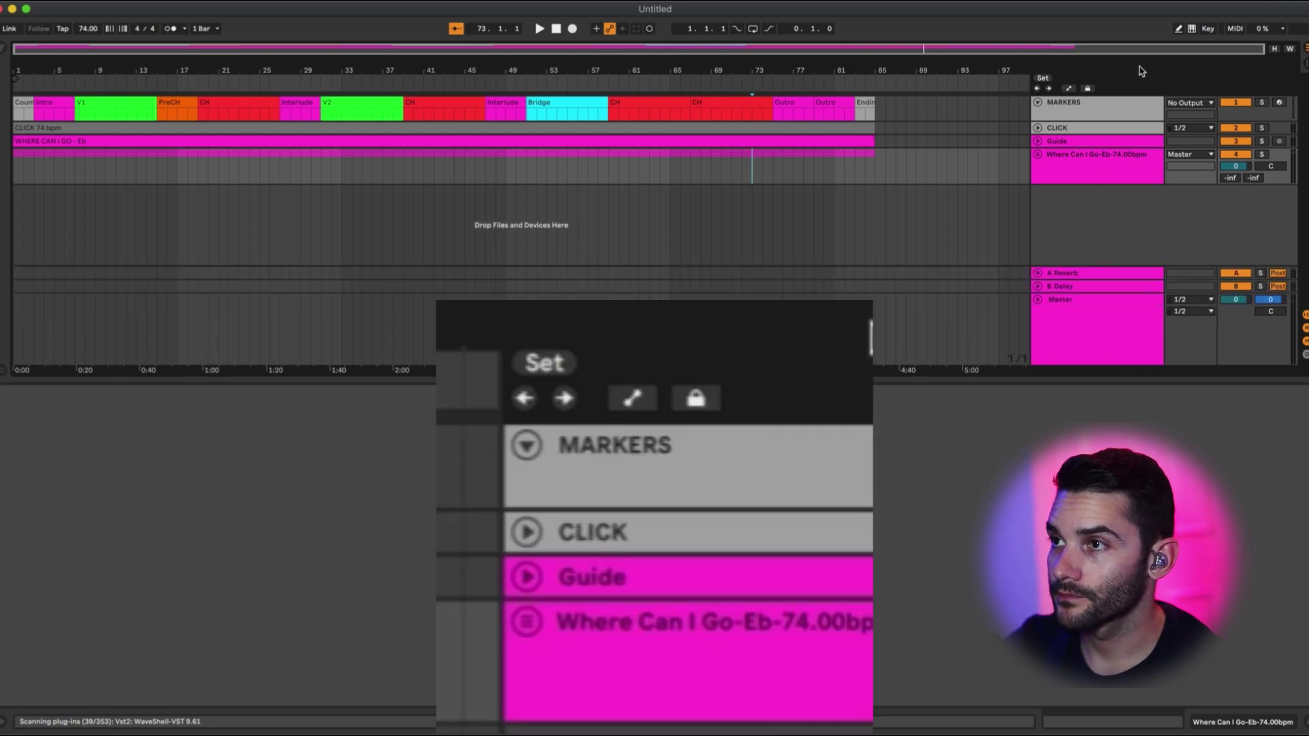
pyautogui.click(1068, 88)
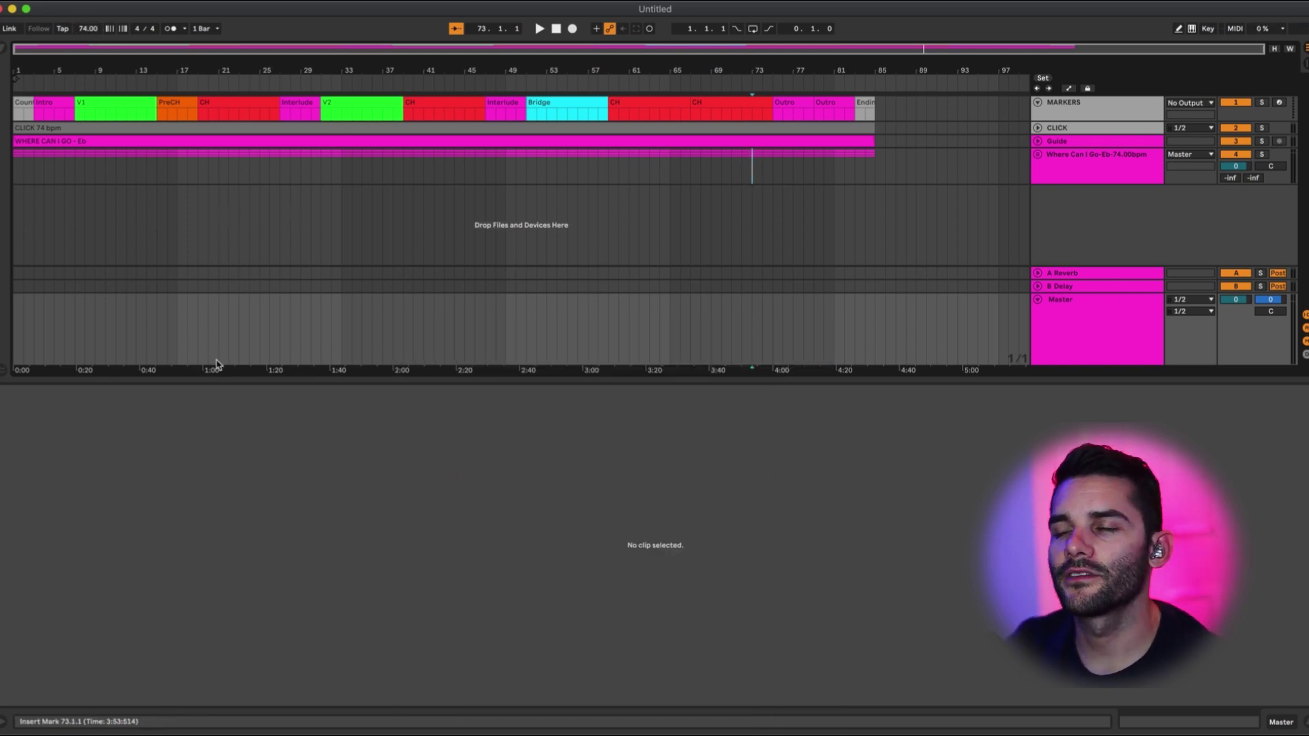
pyautogui.click(393, 163)
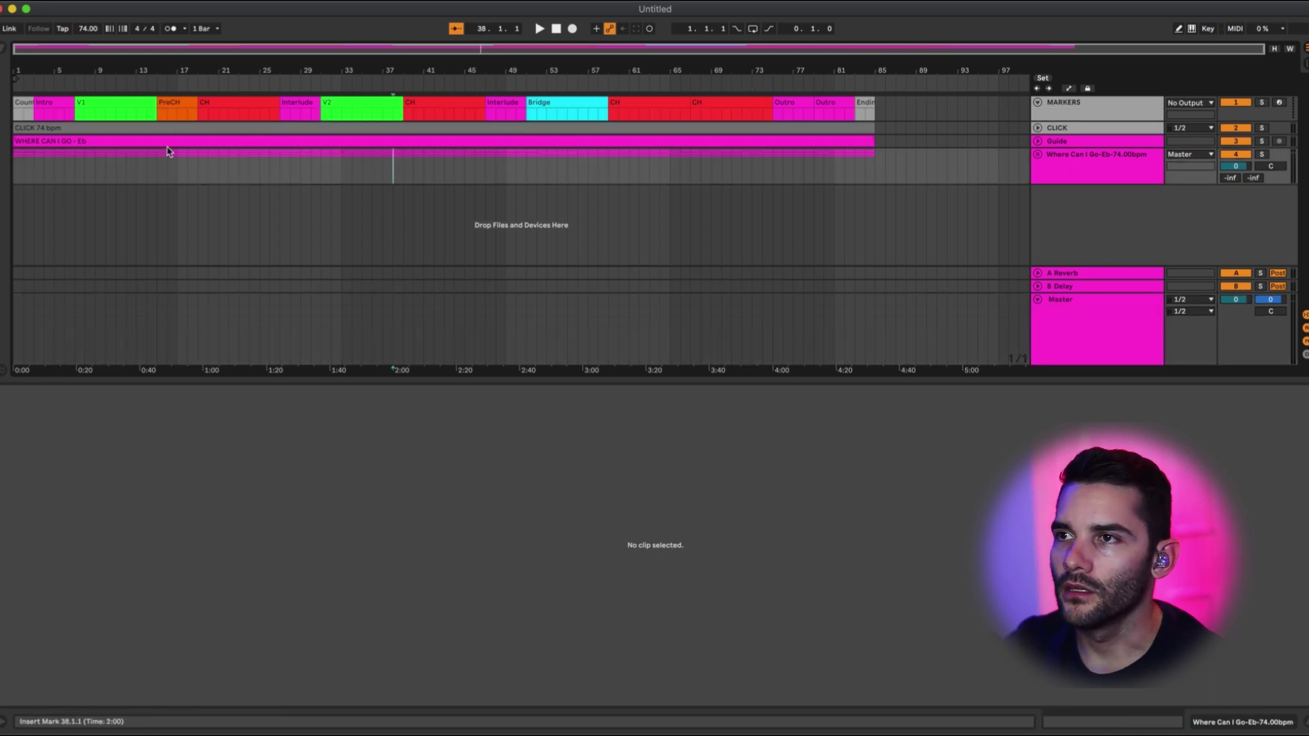
# Insert a new audio track, move it above the MARKERS track and name it TEMPO.
pyautogui.click(1098, 104)
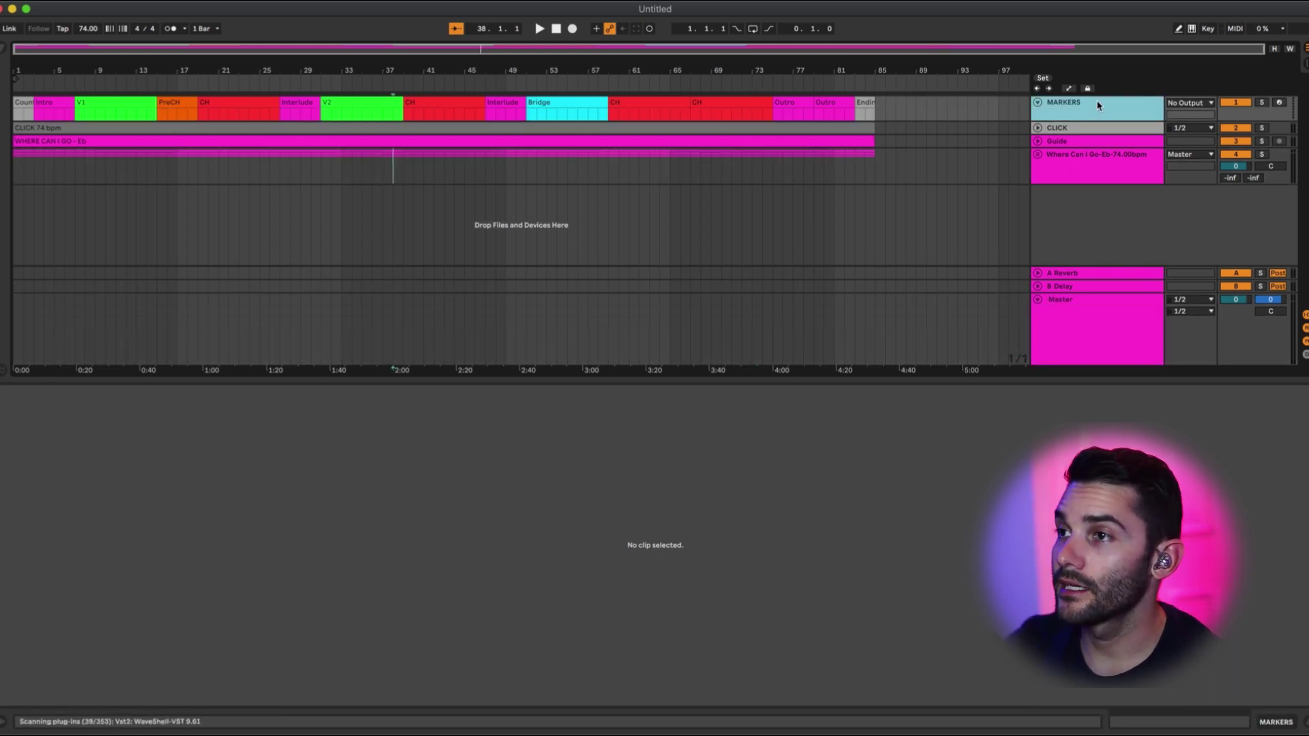
pyautogui.press('super+t')
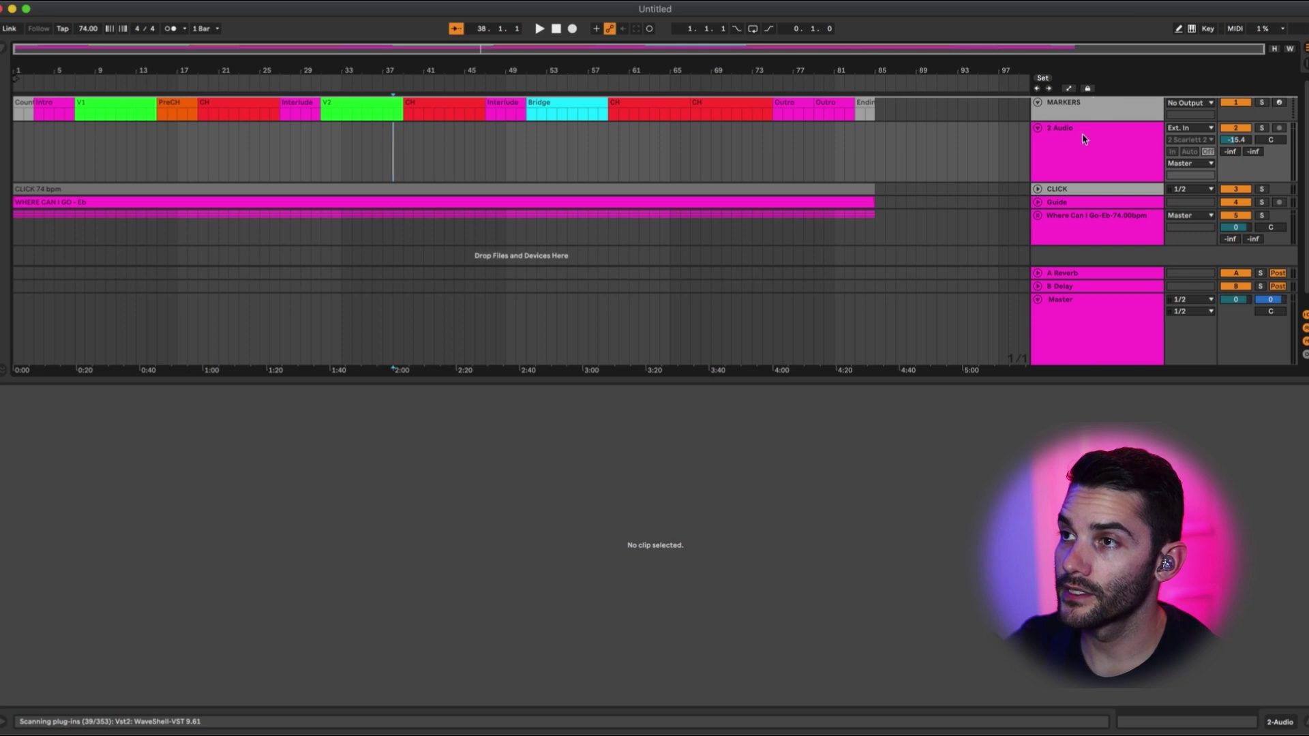
pyautogui.moveTo(1084, 139); pyautogui.dragTo(1077, 117)
pyautogui.press('super+r')
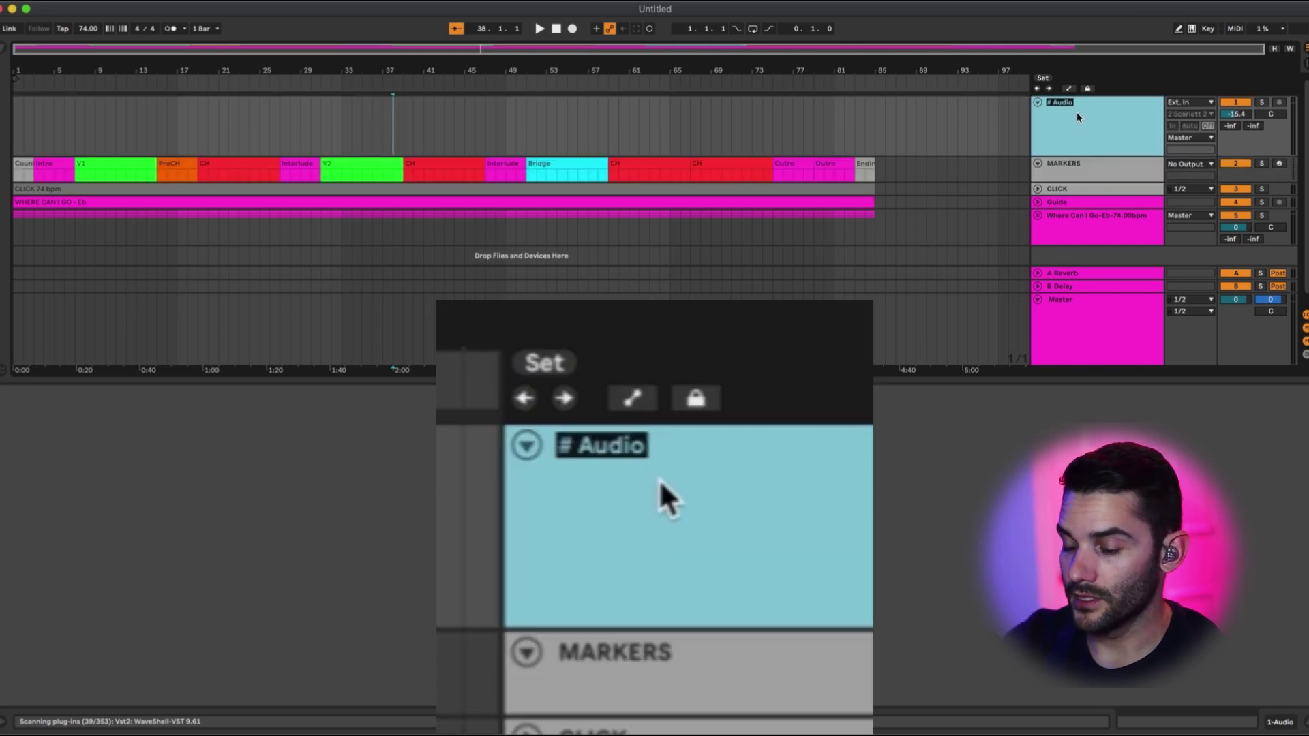
pyautogui.write('TEMPO')
pyautogui.press('Return')
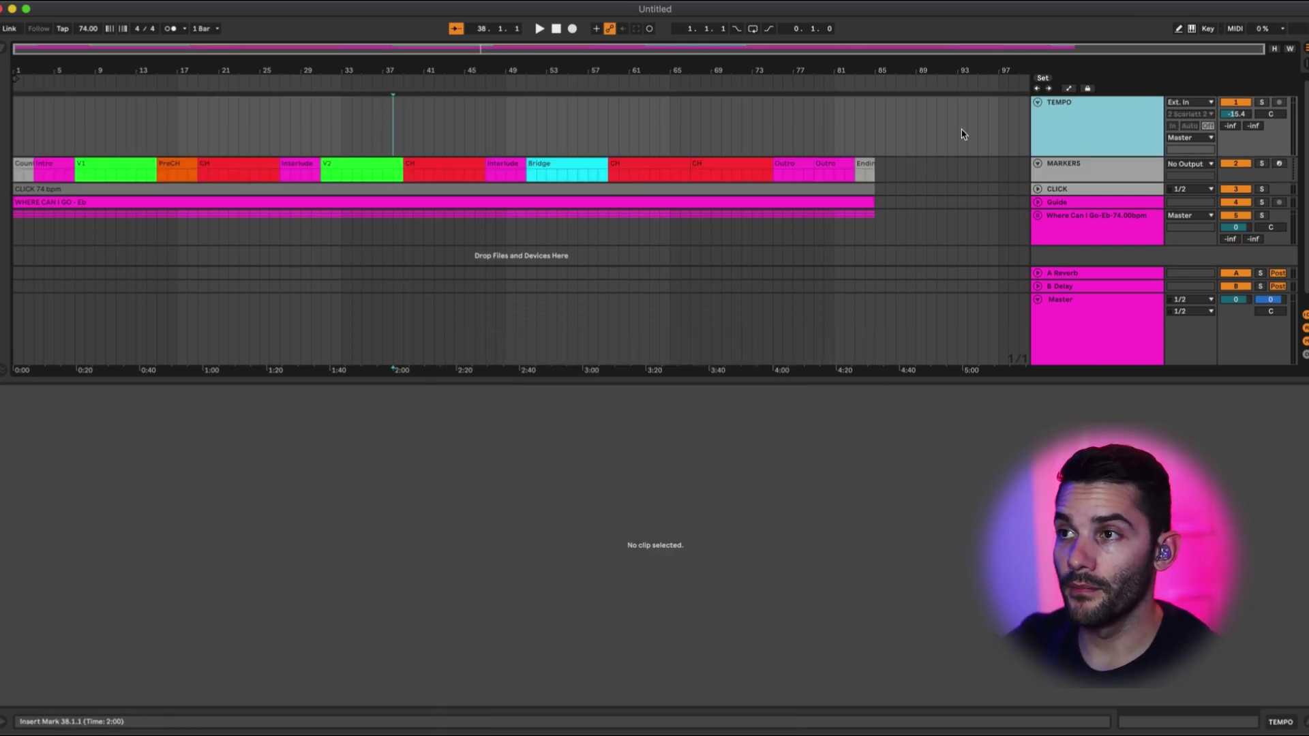
pyautogui.click(960, 133)
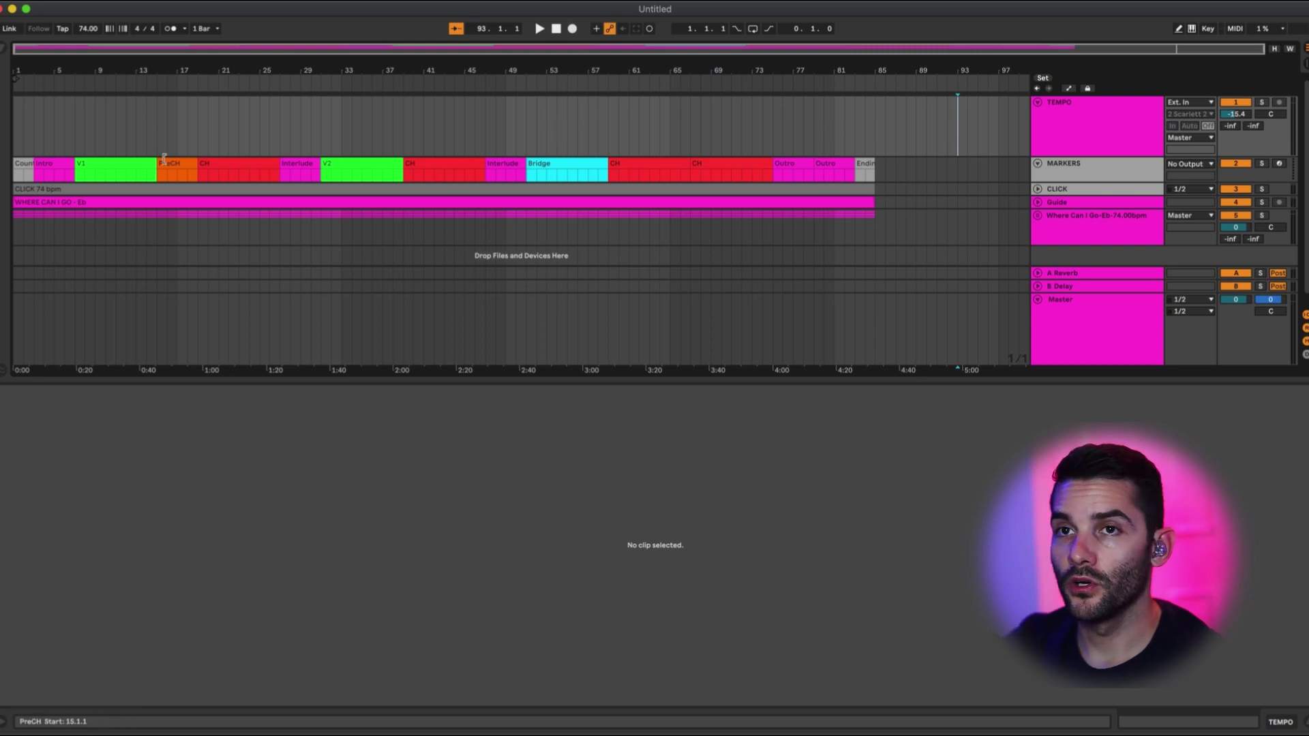
# Search the browser for "dummy temp", place Dummy Tempo.wav on the TEMPO track at bar 5 and close the browser.
pyautogui.press('super+f')
pyautogui.write('dummy temp')
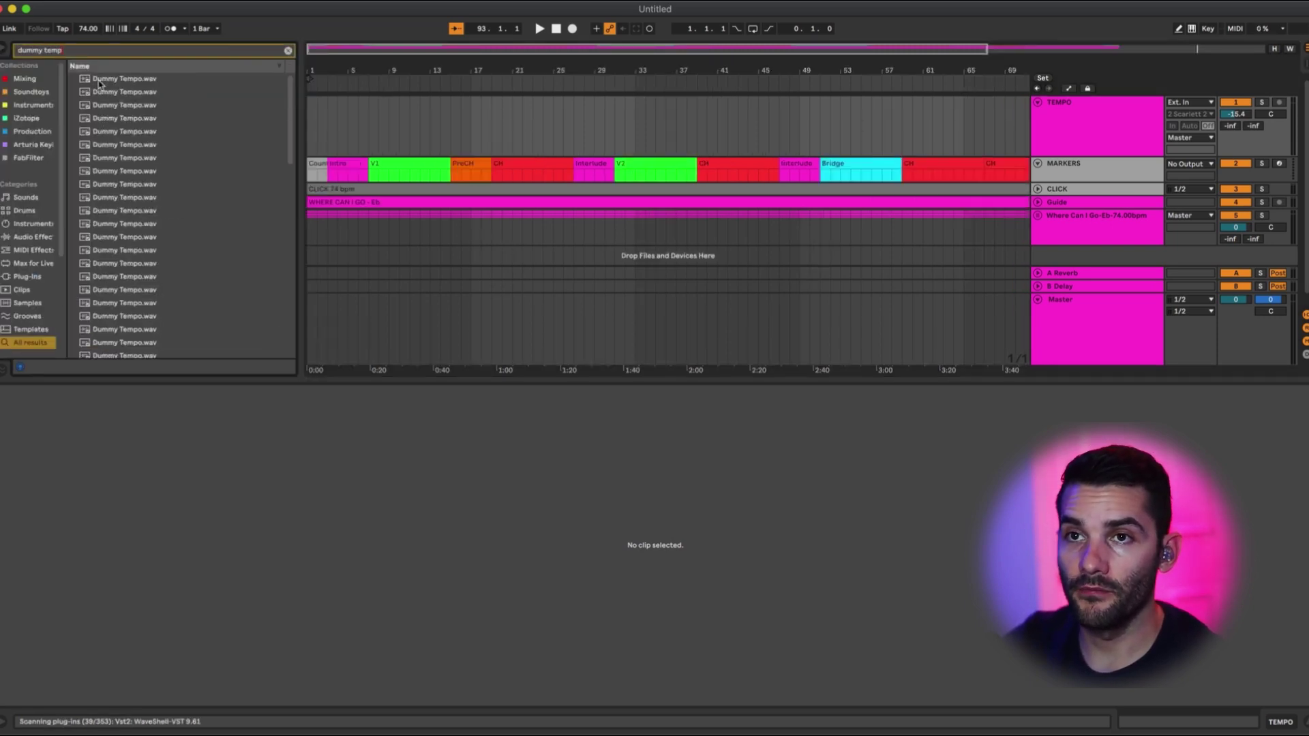
pyautogui.moveTo(99, 83); pyautogui.dragTo(354, 108)
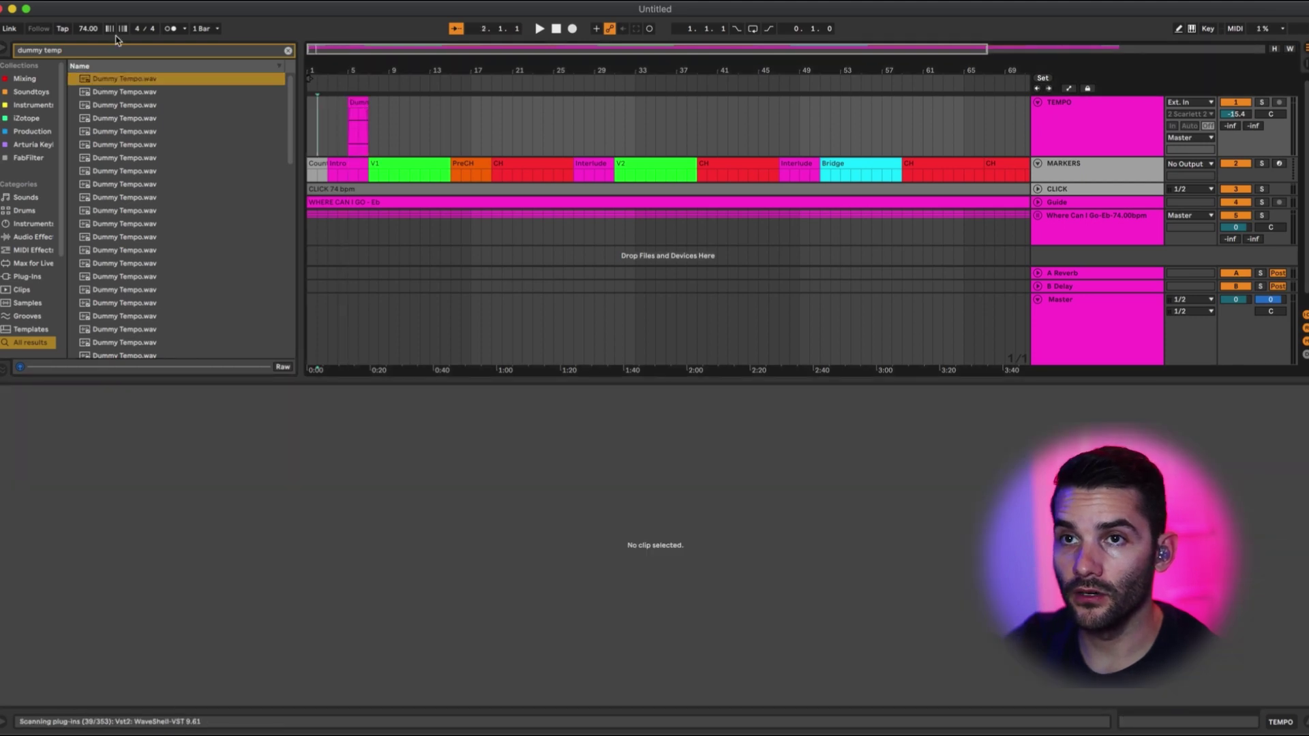
pyautogui.click(288, 51)
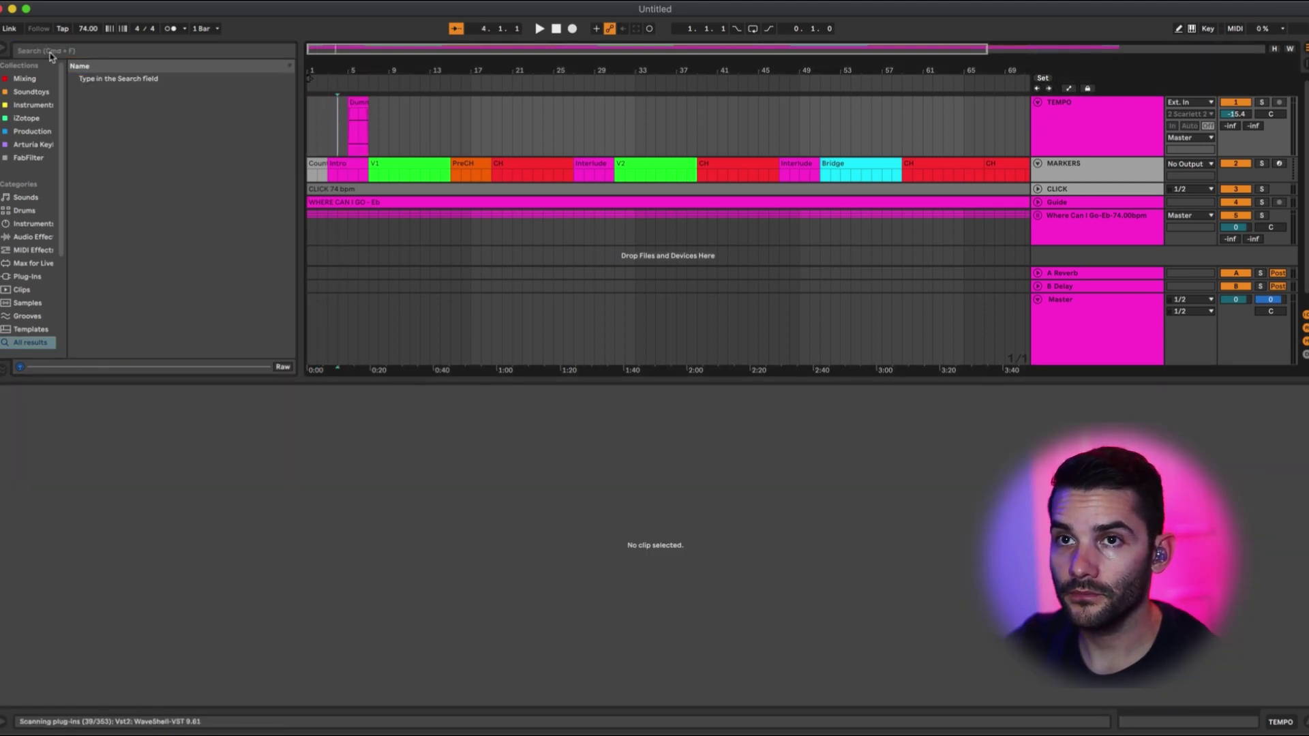
pyautogui.click(2, 51)
# Make the looped Dummy Tempo clip span bars 1 to 85 and set its BPM to 74.
pyautogui.moveTo(79, 100); pyautogui.dragTo(876, 128)
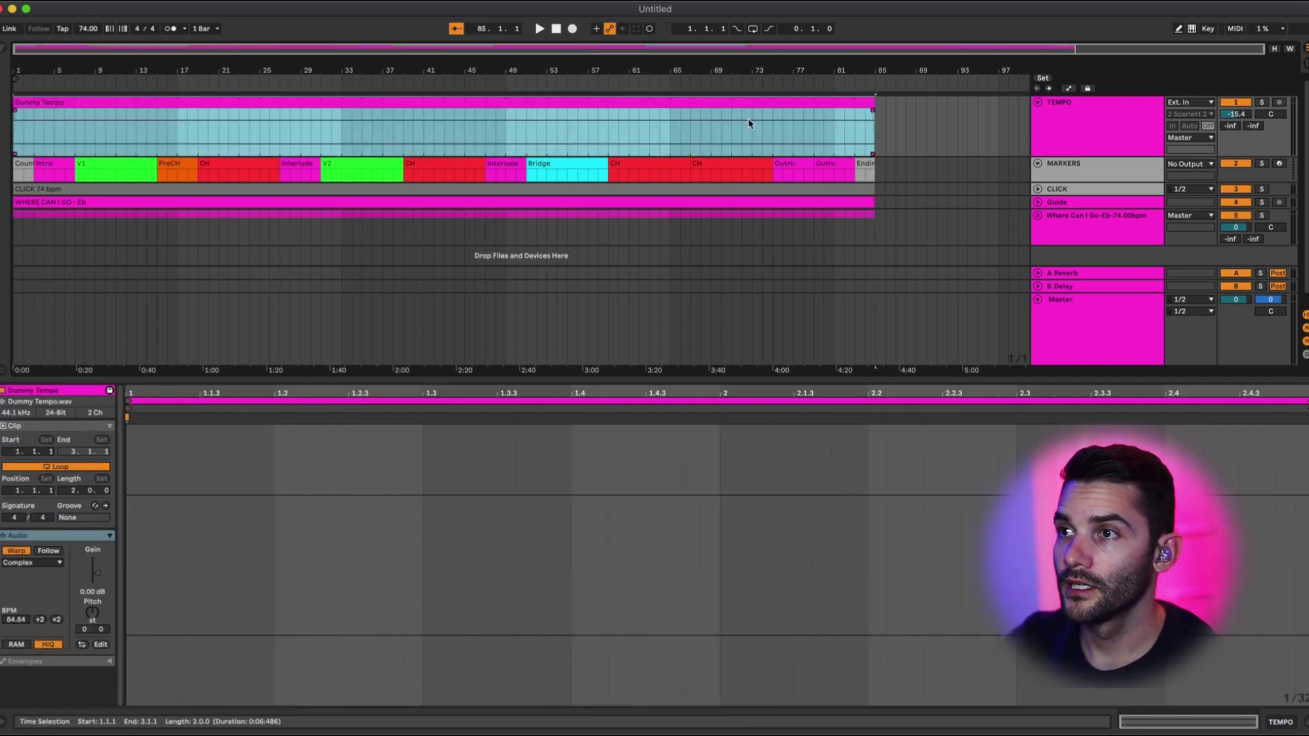
pyautogui.click(23, 620)
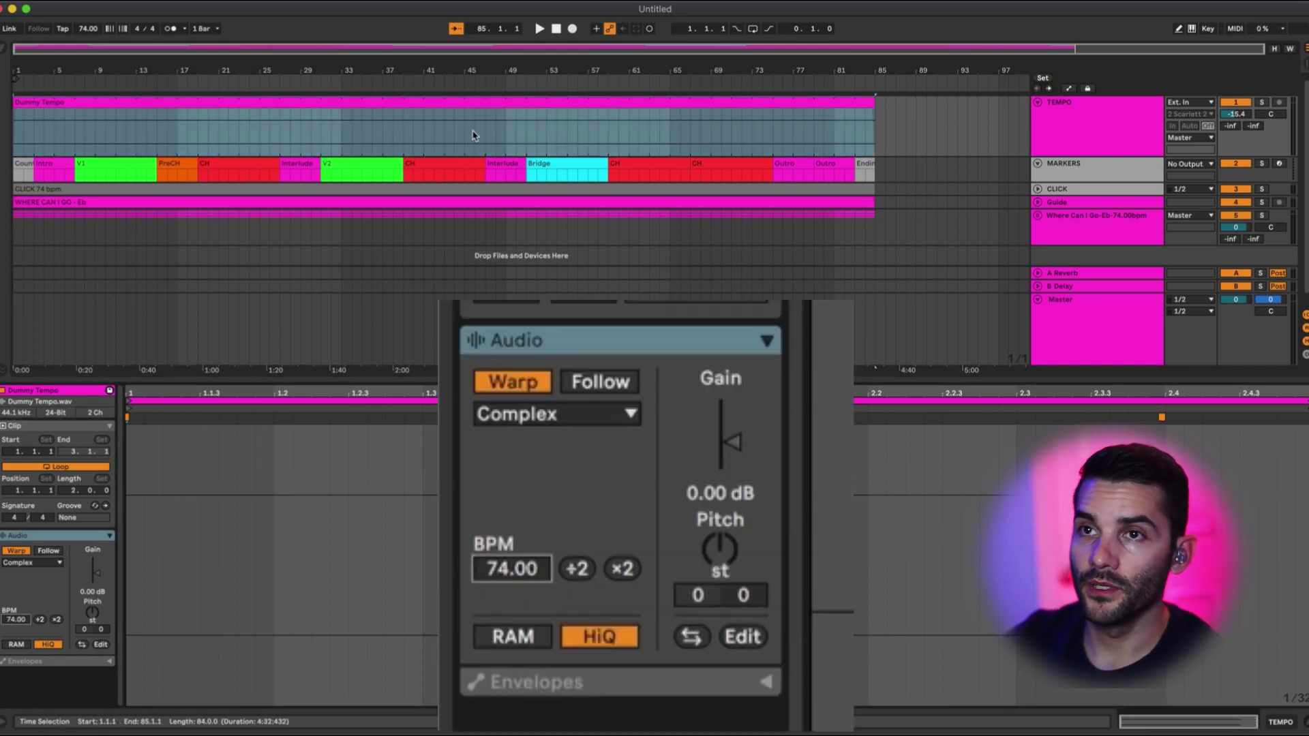
# Unfold the song's group track, select all the stem clips and turn on Warp for them.
pyautogui.click(1037, 215)
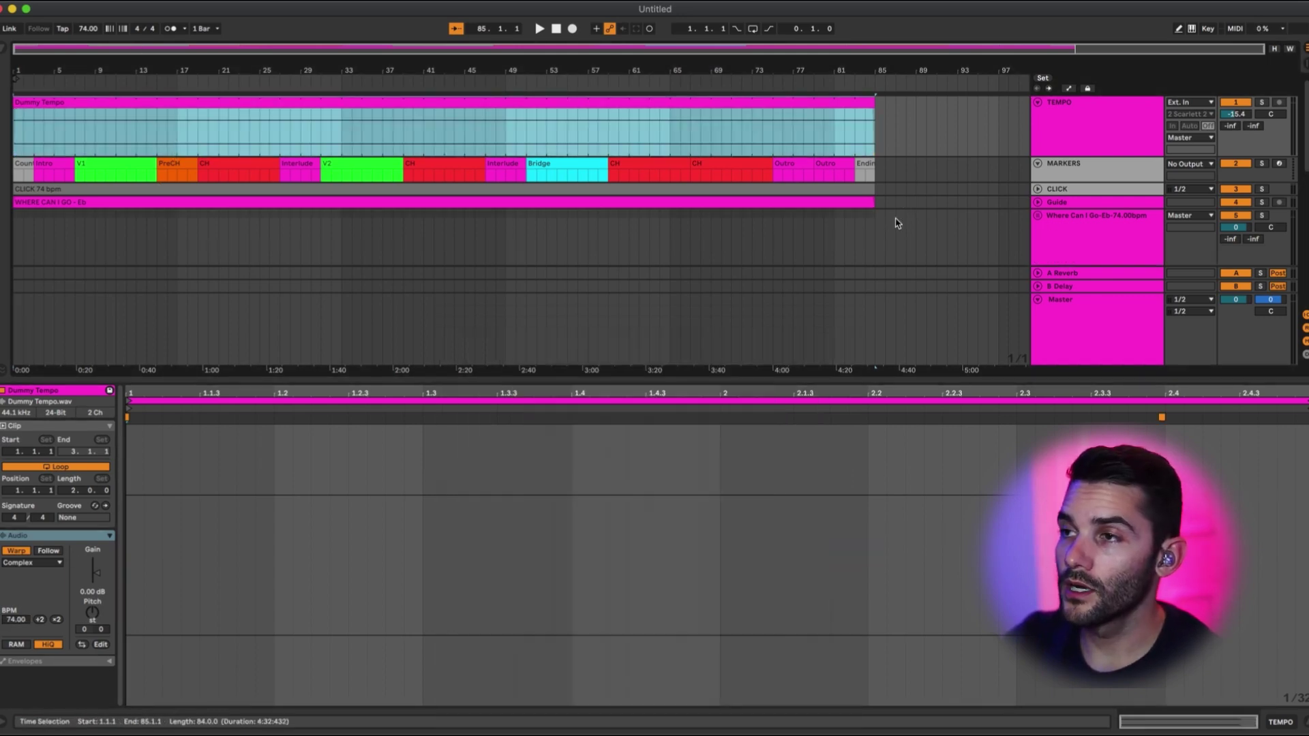
pyautogui.scroll(-5, 523, 171)
pyautogui.scroll(5, 523, 171)
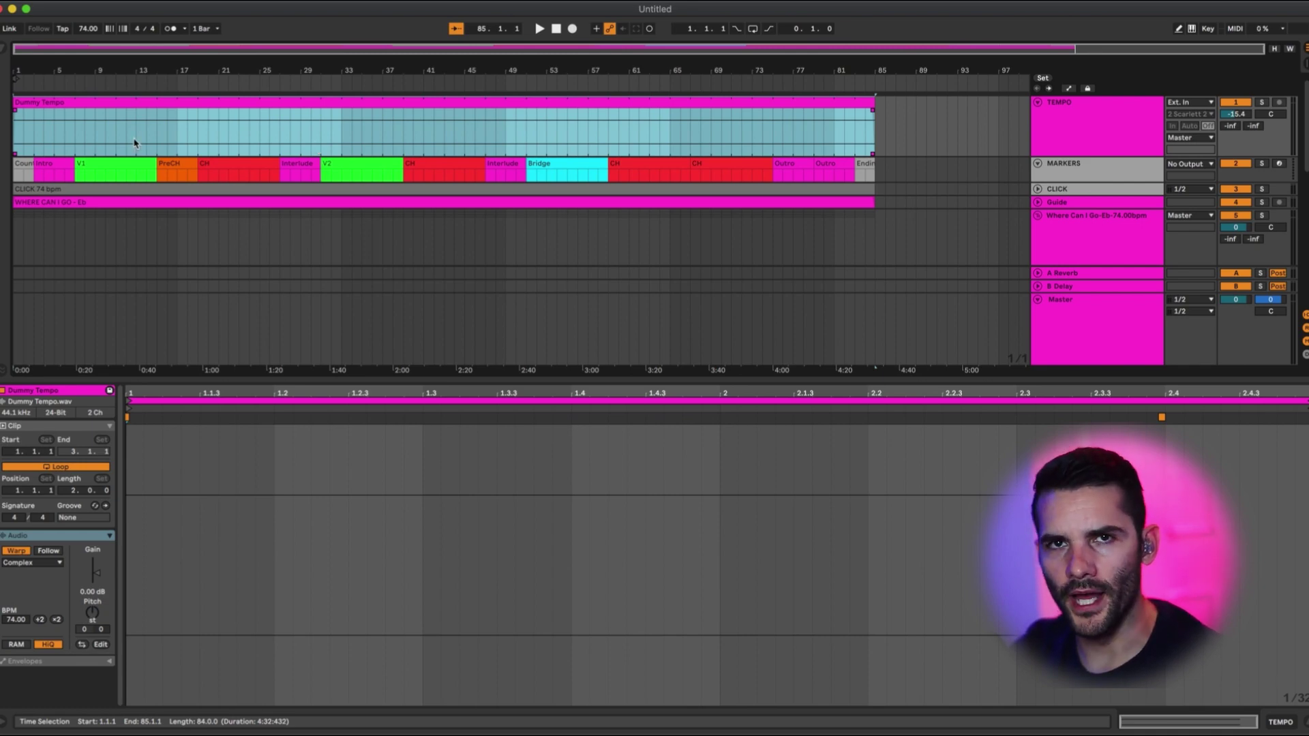
pyautogui.click(127, 203)
pyautogui.scroll(-10, 129, 207)
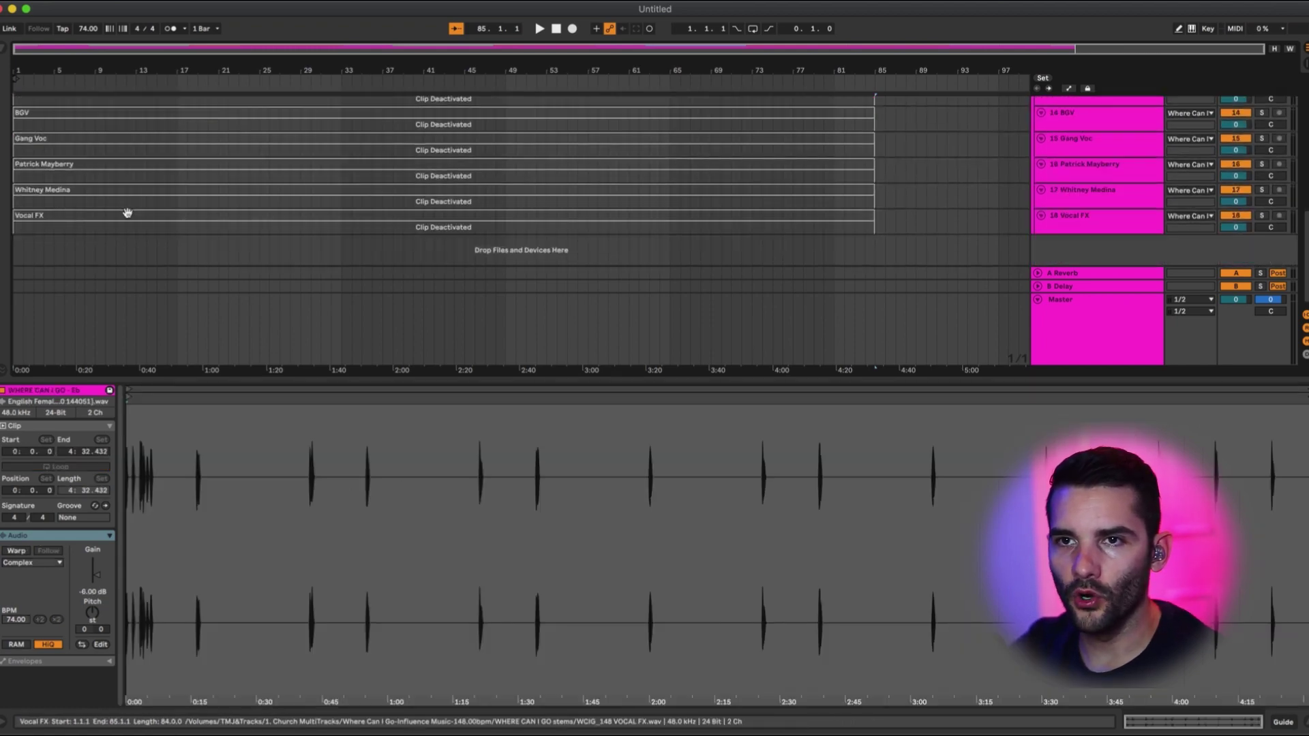
pyautogui.press('super+a')
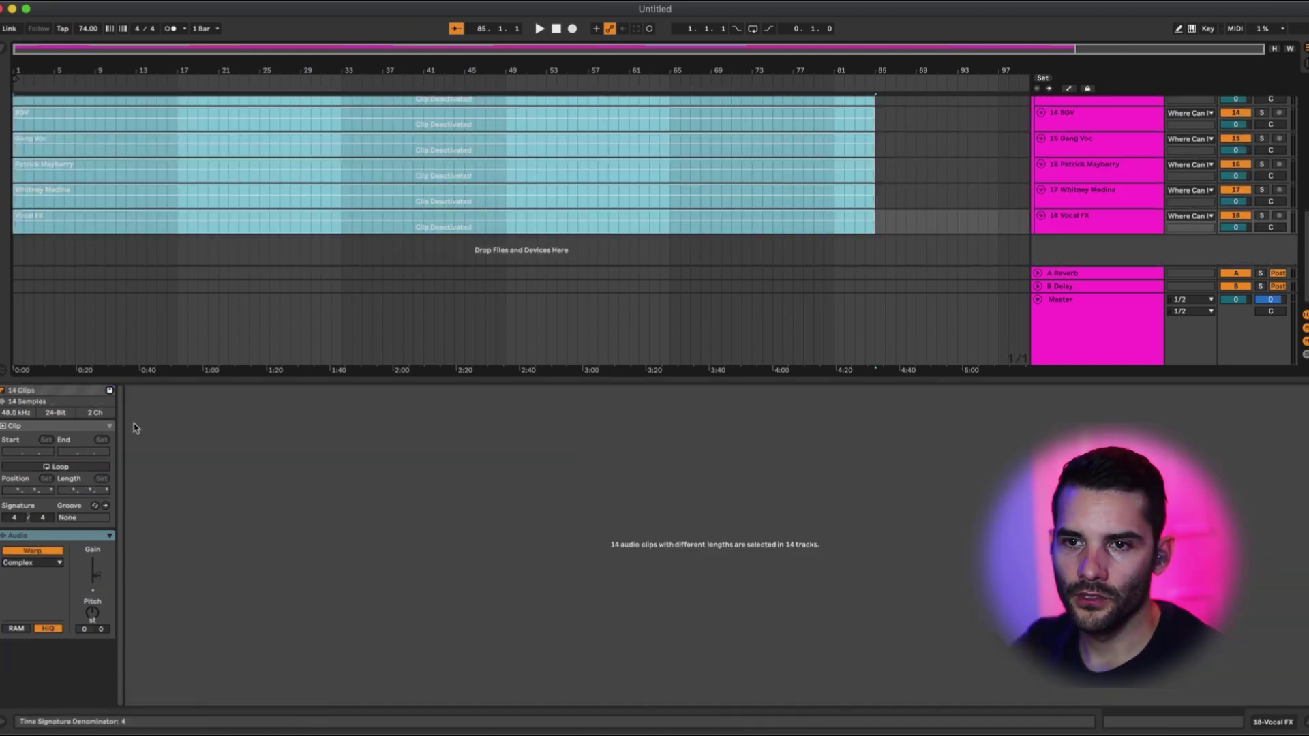
# Start playback from bar 23 and make the Dummy Tempo clip the tempo leader.
pyautogui.click(244, 226)
pyautogui.scroll(10, 244, 232)
pyautogui.press('space')
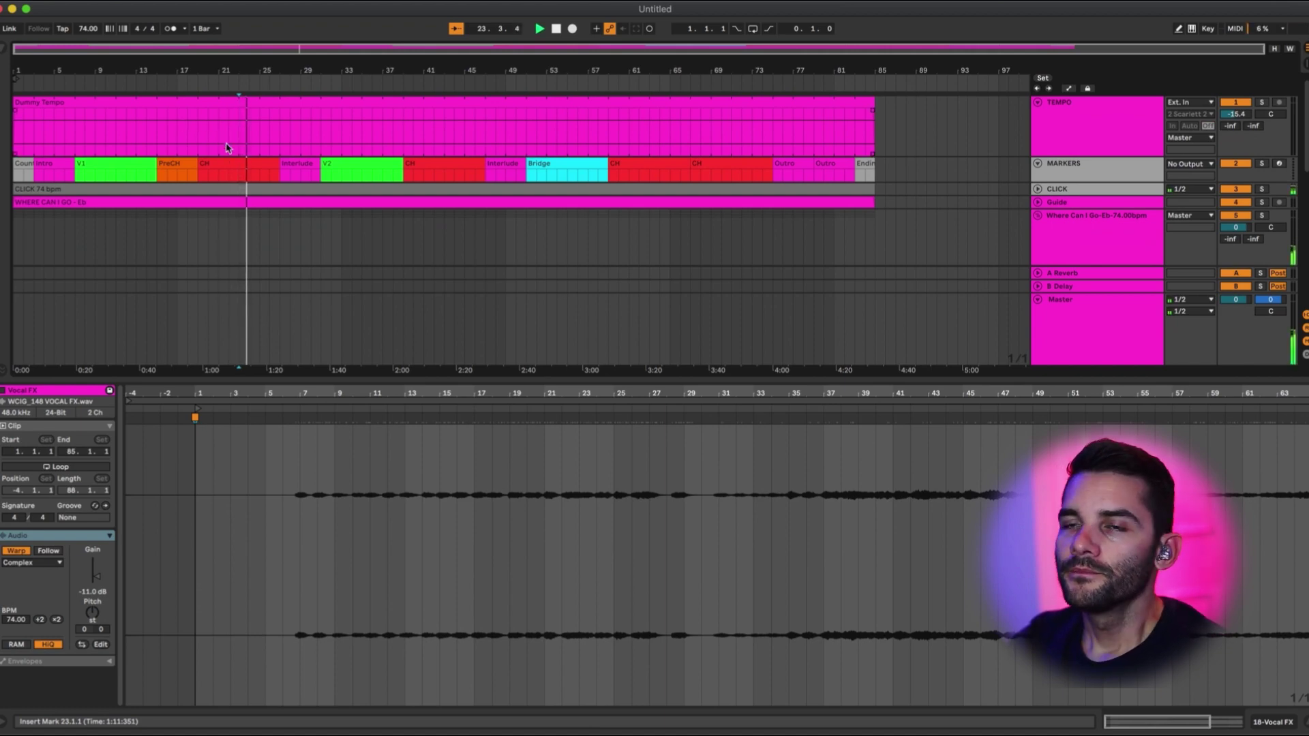
pyautogui.click(227, 103)
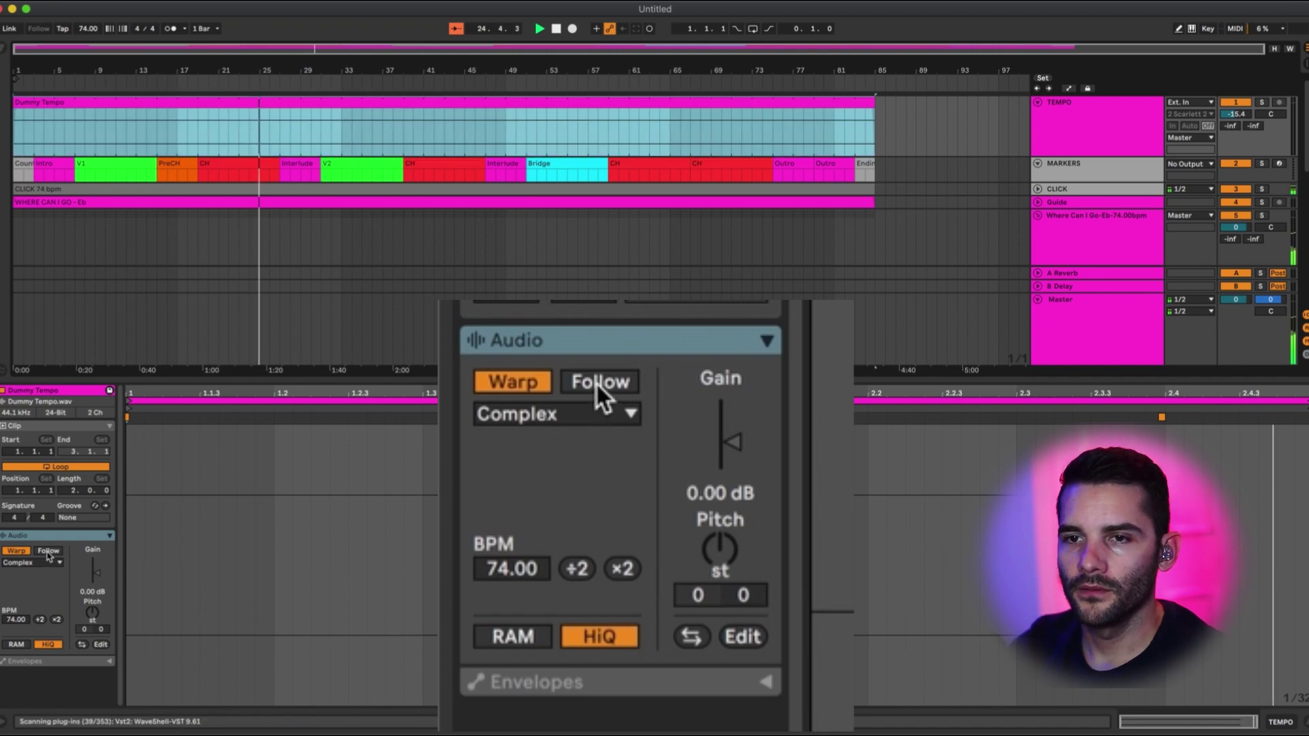
pyautogui.click(47, 551)
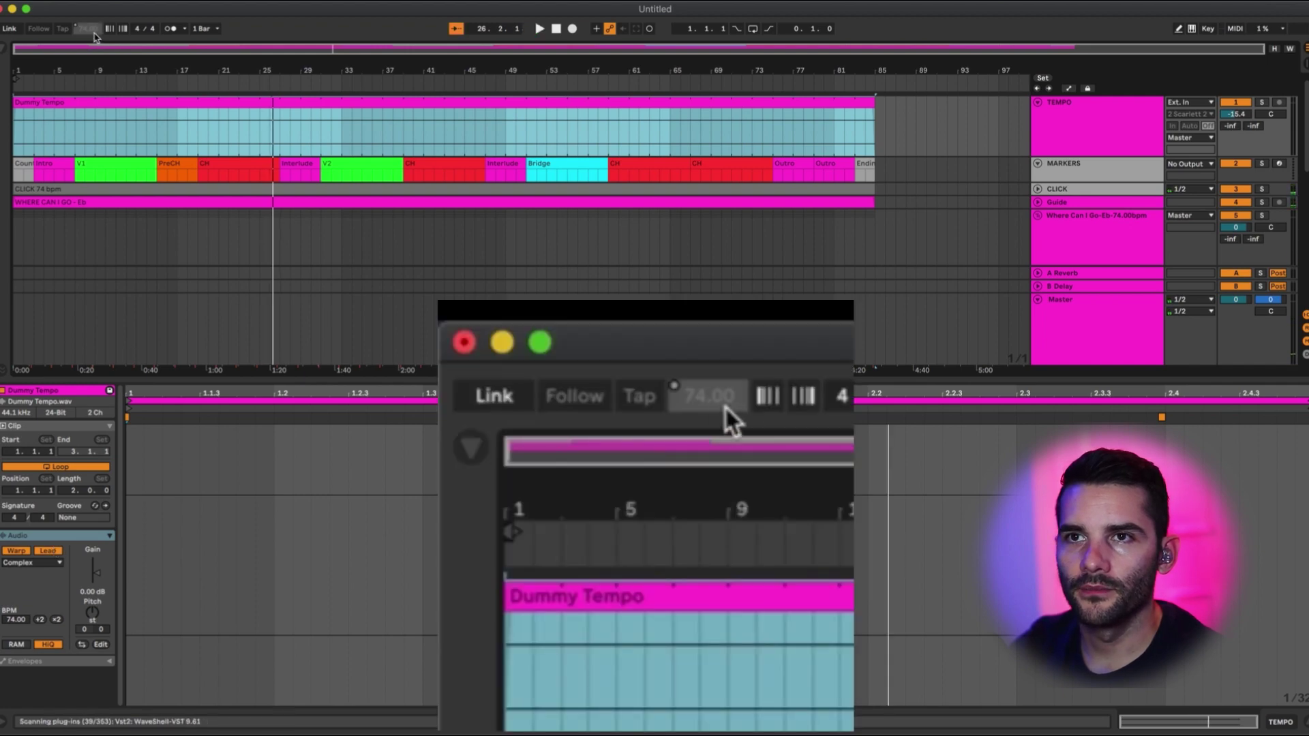
# Play the song from the start and from the first chorus with the Dummy Tempo clip leading the tempo.
pyautogui.click(146, 134)
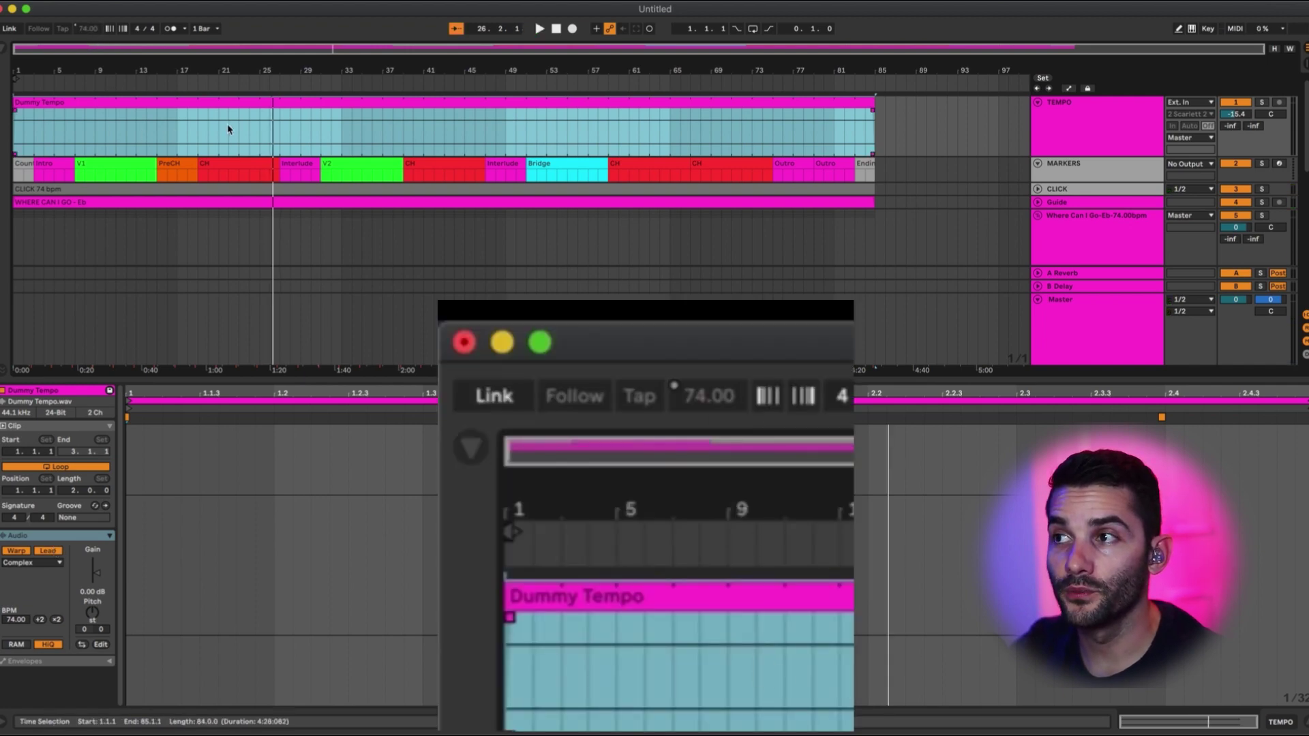
pyautogui.scroll(-10, 229, 129)
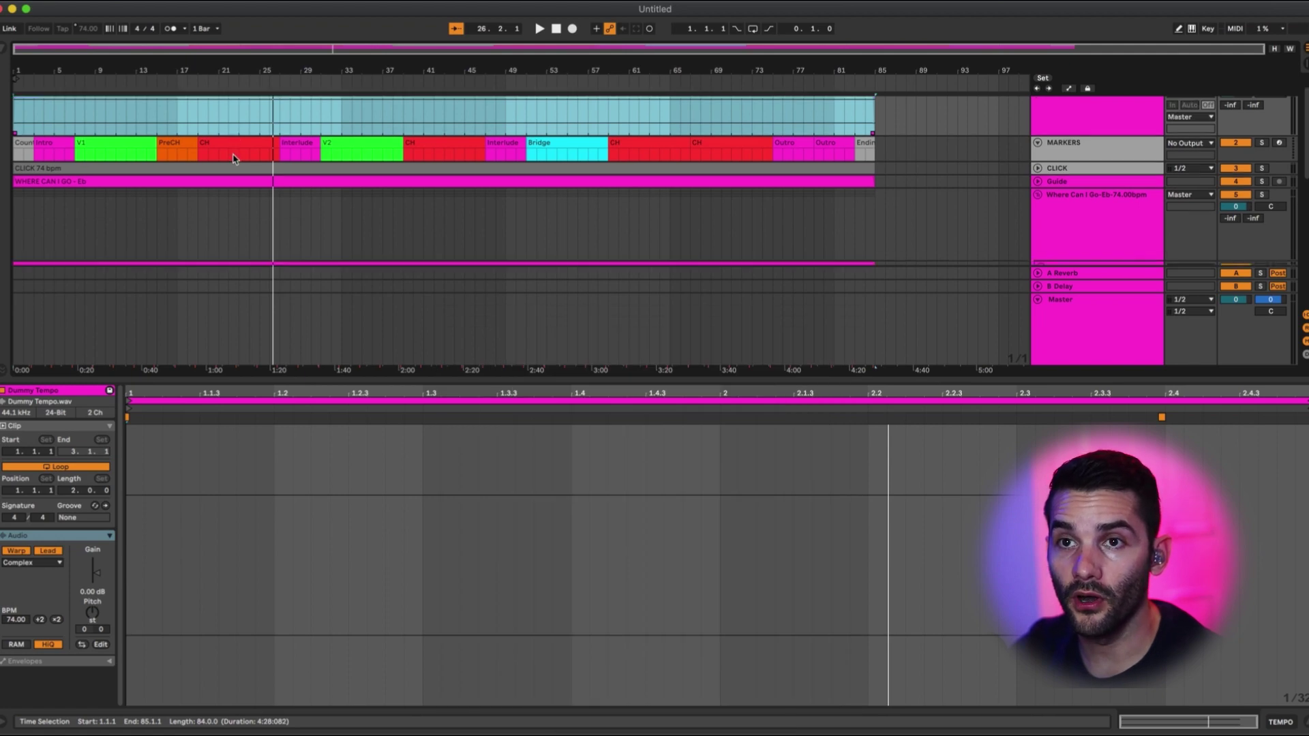
pyautogui.scroll(10, 233, 159)
pyautogui.press('space')
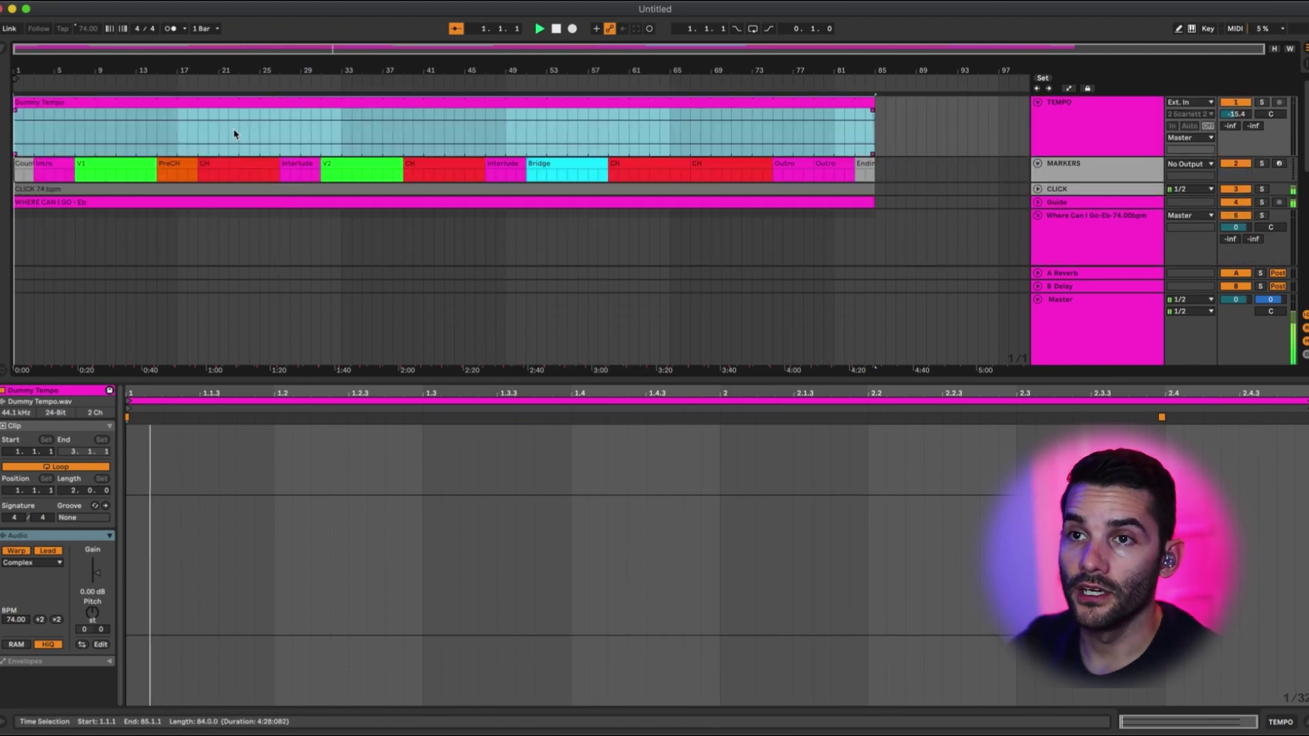
pyautogui.click(229, 130)
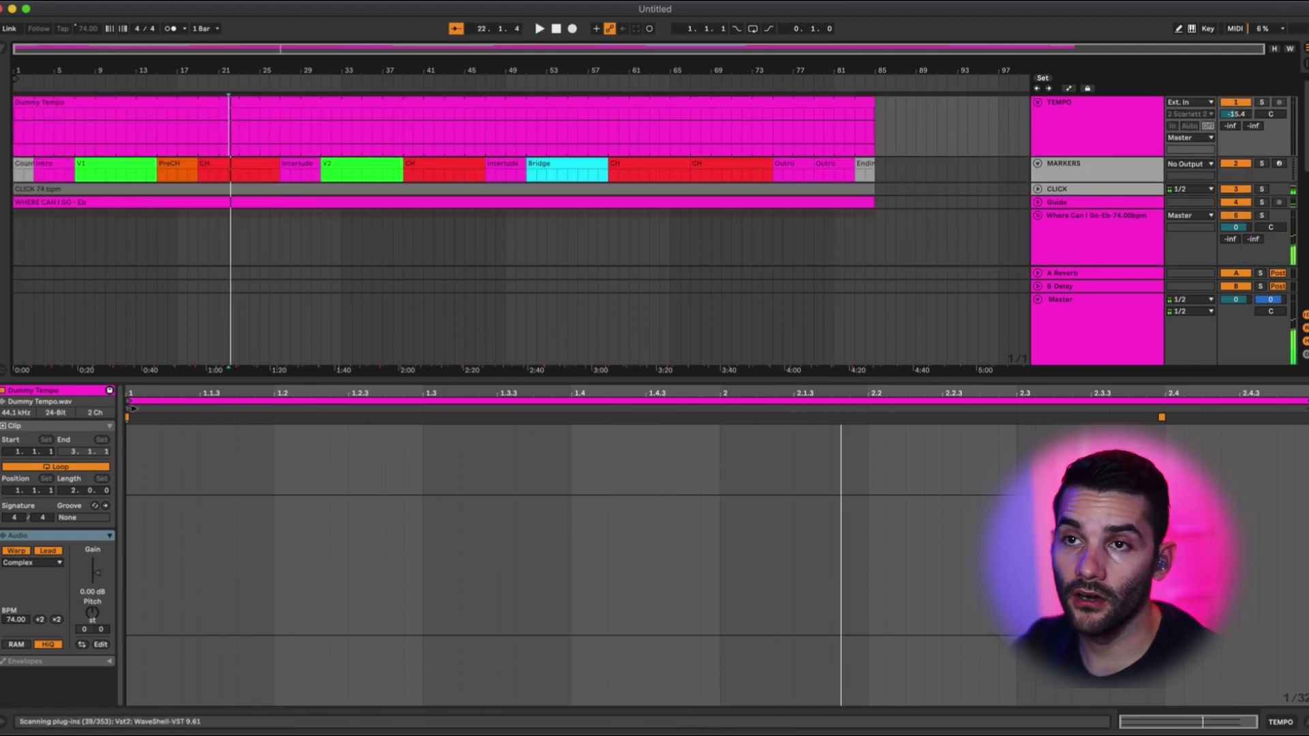
pyautogui.click(200, 148)
pyautogui.press('space')
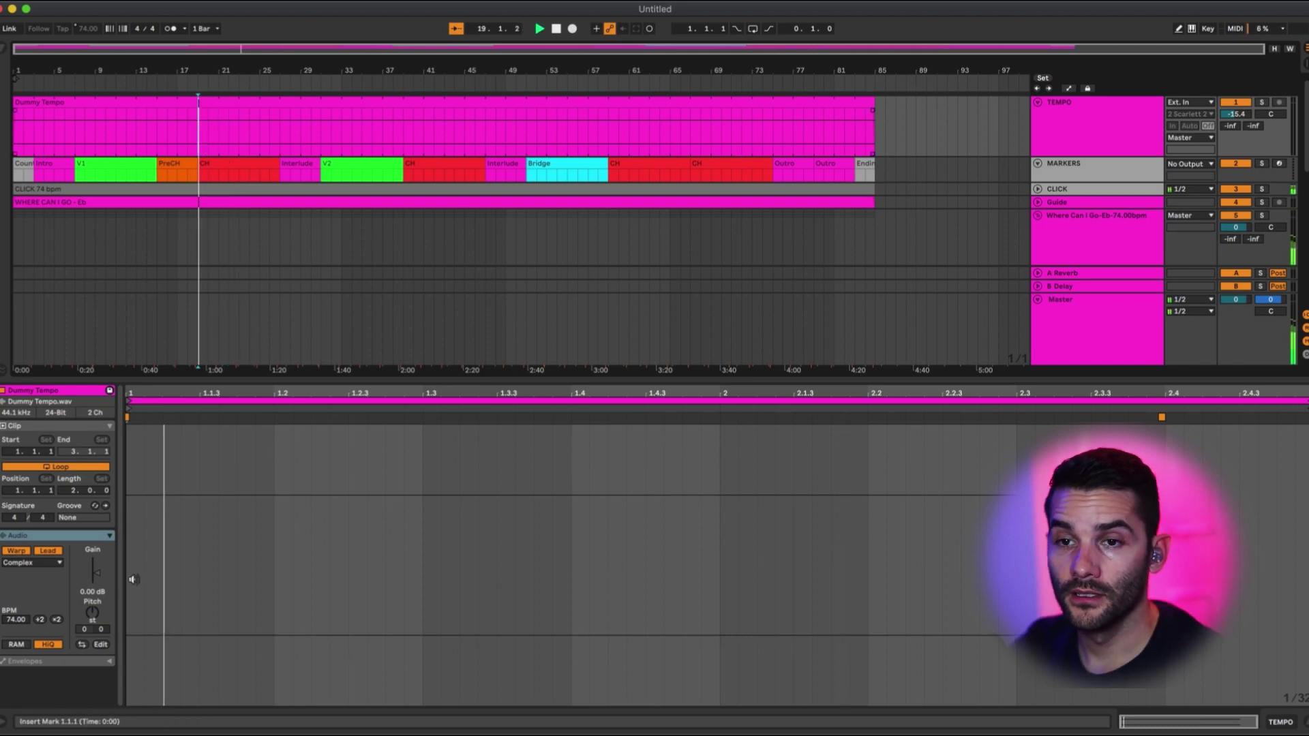
# Raise the Dummy Tempo clip's BPM to 96 while the song plays.
pyautogui.click(20, 620)
pyautogui.press('Up')
pyautogui.press('Up')
pyautogui.press('Up')
pyautogui.press('Up')
pyautogui.press('Up')
pyautogui.press('Up')
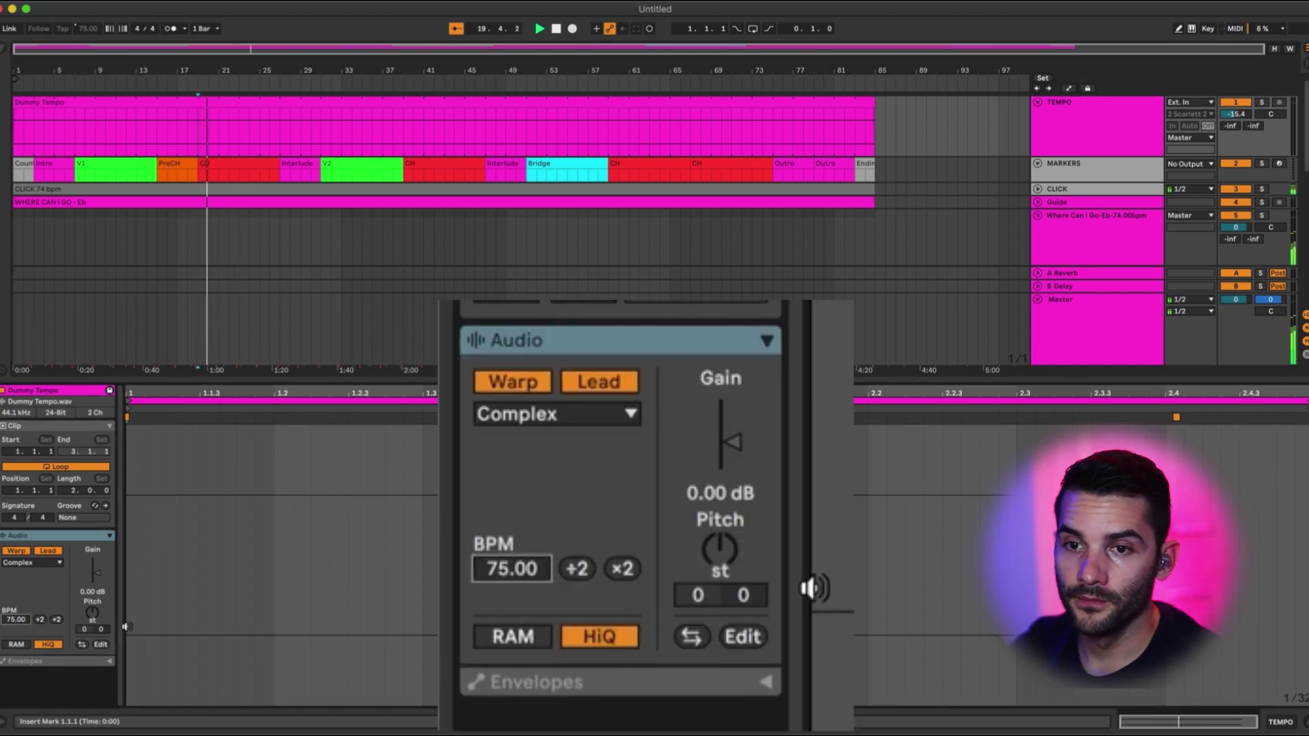
pyautogui.press('Up')
pyautogui.press('Up')
pyautogui.press('Up')
pyautogui.press('Up')
pyautogui.press('Up')
pyautogui.press('Up')
pyautogui.press('Up')
pyautogui.press('Up')
pyautogui.press('Up')
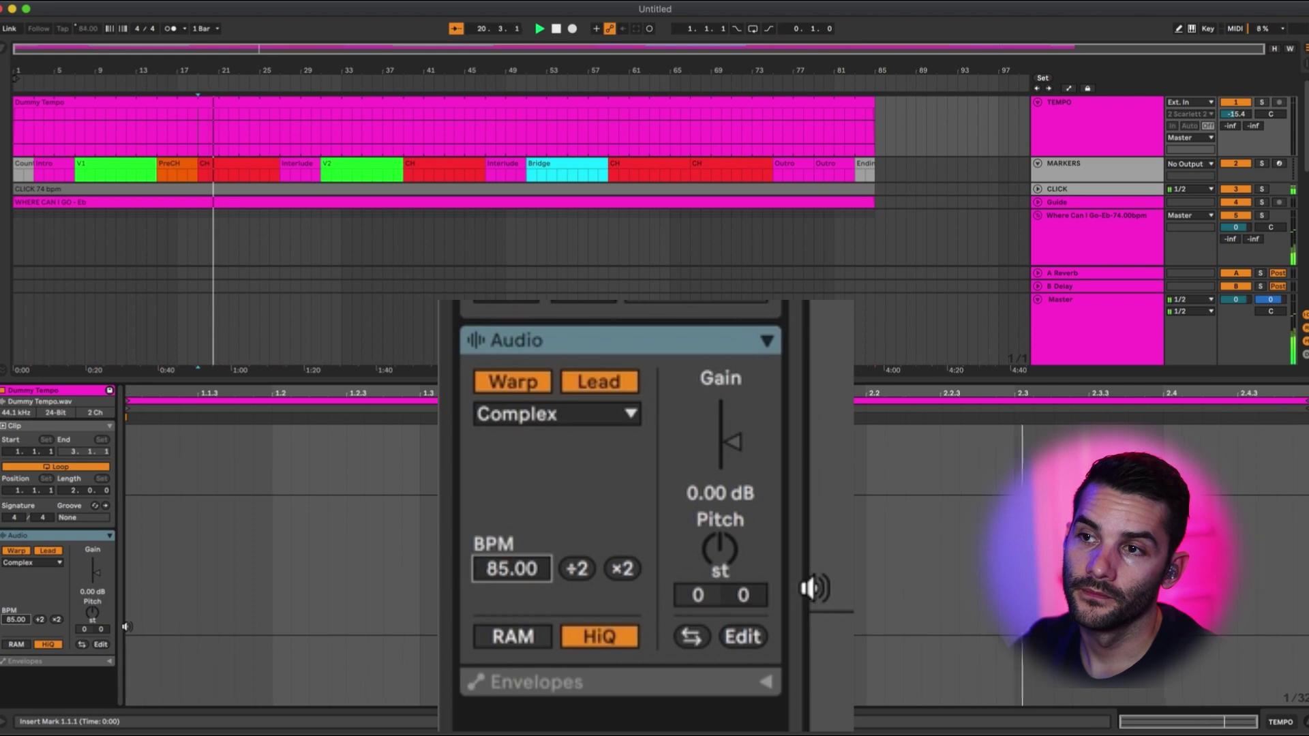
pyautogui.press('Up')
pyautogui.press('Up')
pyautogui.press('Up')
pyautogui.press('Up')
pyautogui.press('Up')
pyautogui.press('Up')
pyautogui.press('Up')
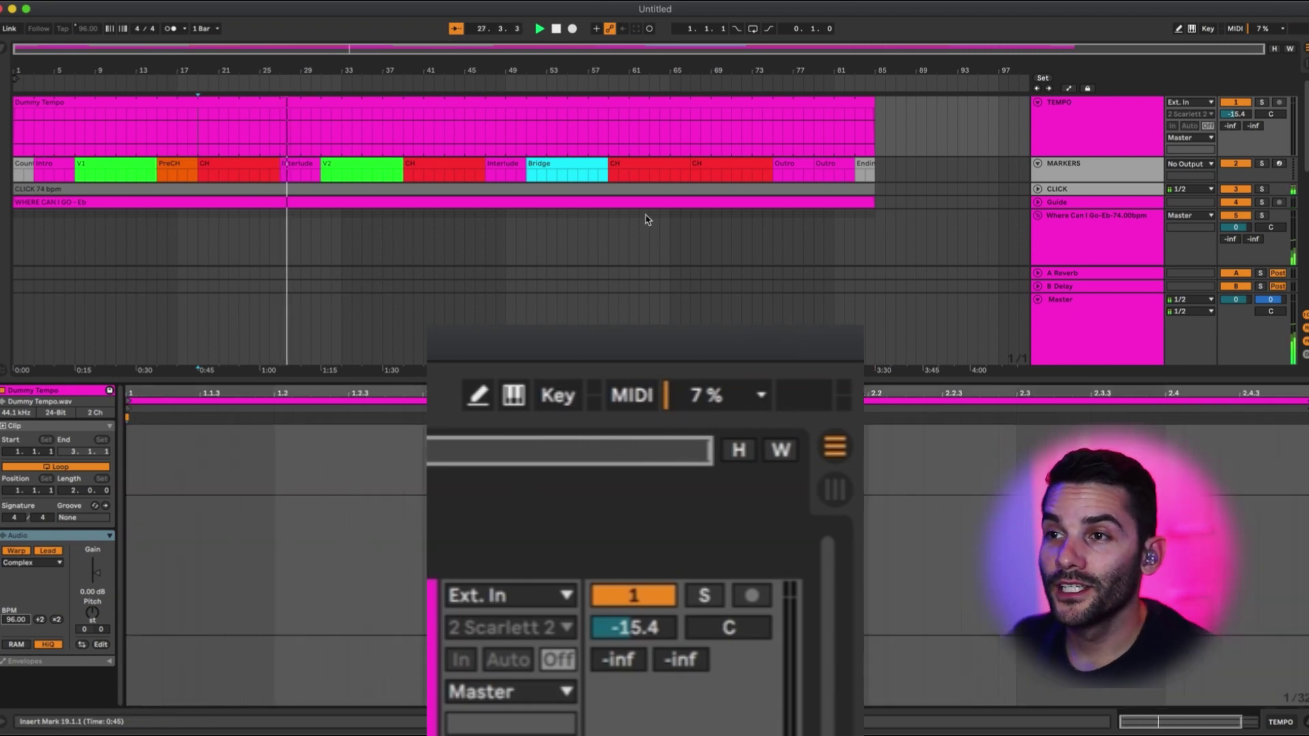
# Stop playback and delete the TEMPO track.
pyautogui.scroll(-10, 645, 216)
pyautogui.press('space')
pyautogui.scroll(10, 645, 216)
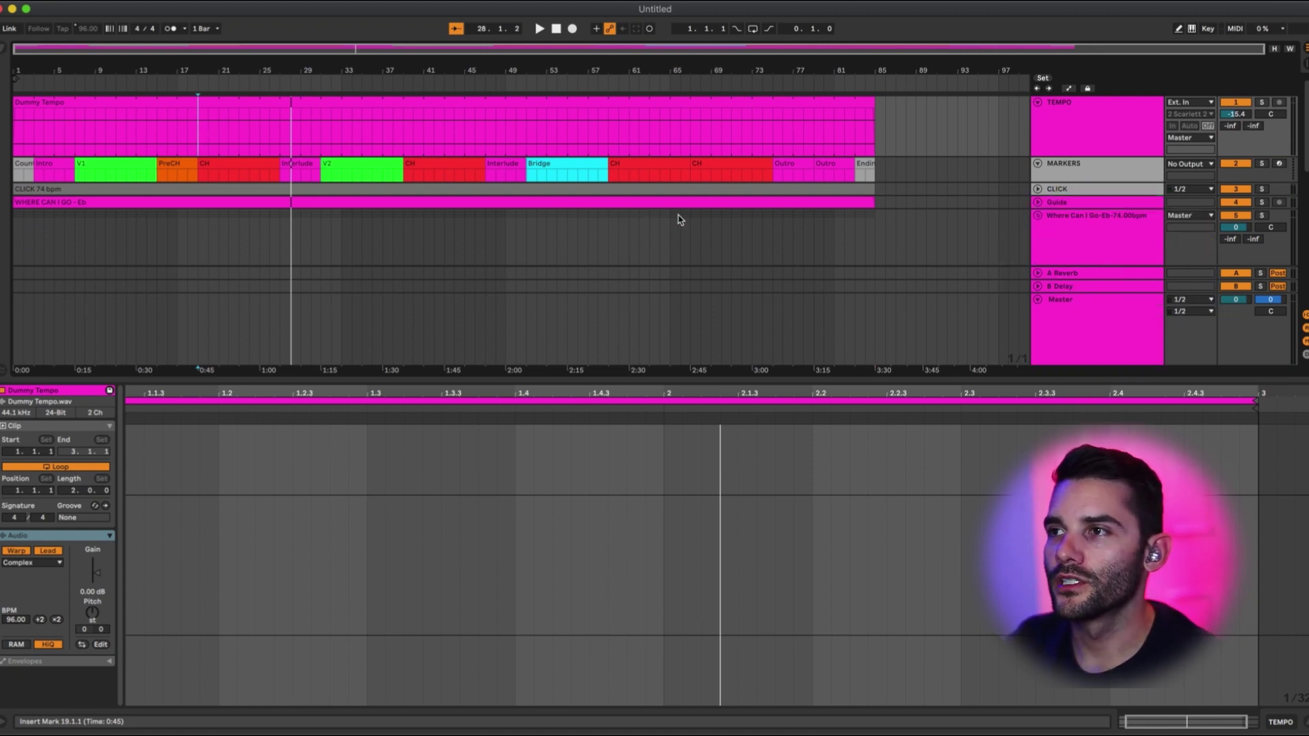
pyautogui.click(1091, 133)
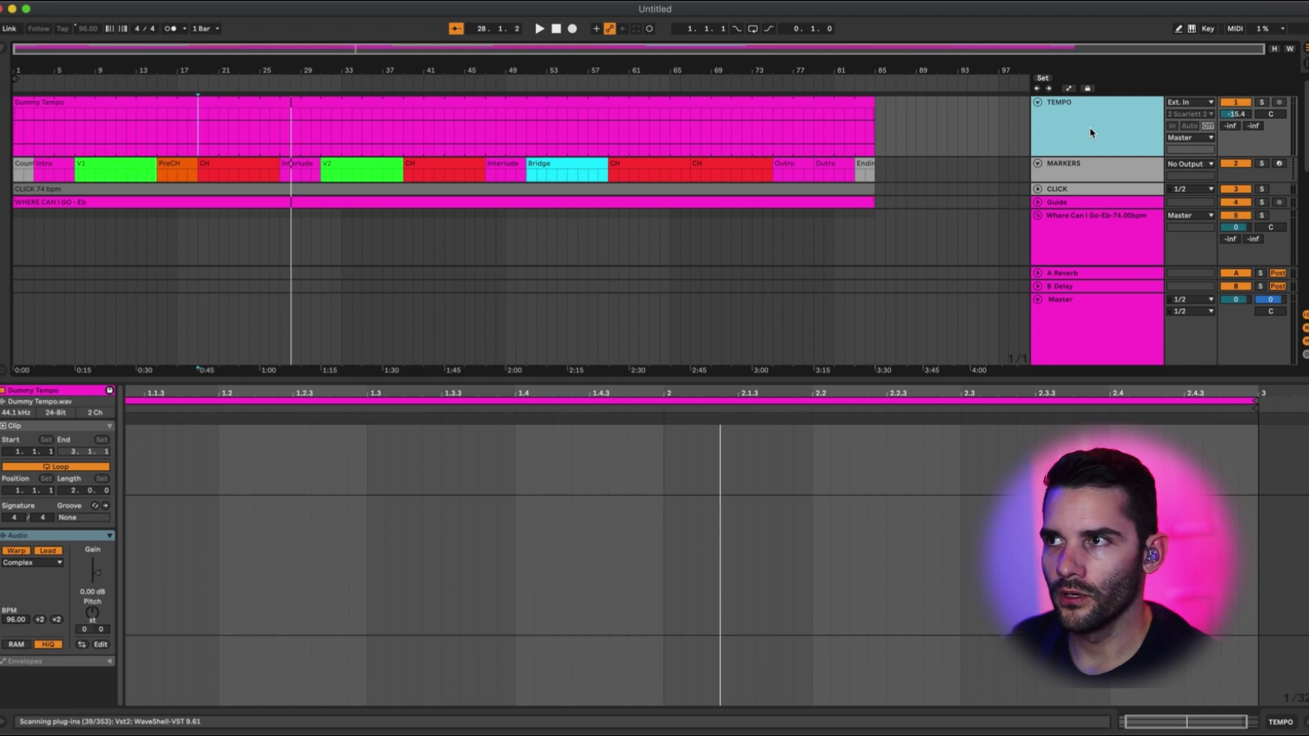
pyautogui.press('Delete')
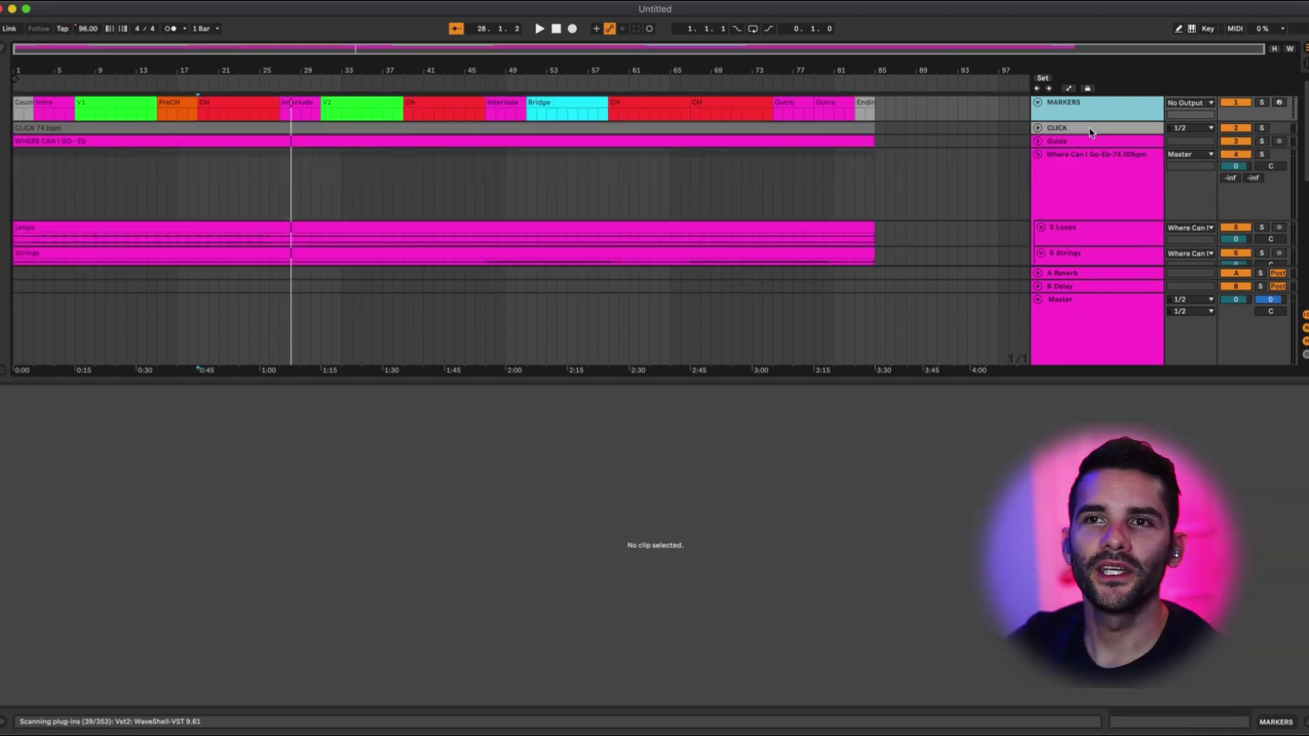